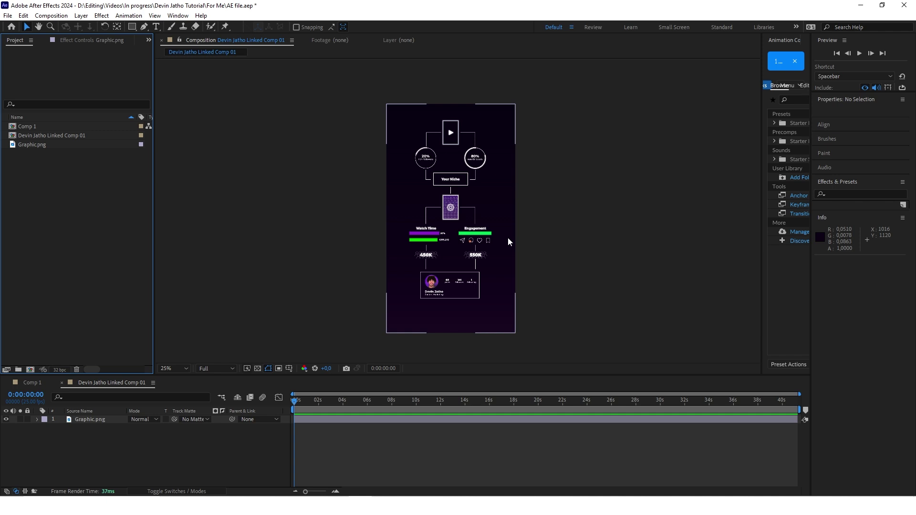
- Scale the Graphic.png layer to 111% and reposition it to 536, 1028 in the composition
left_click_drag(507, 238, 506, 229)
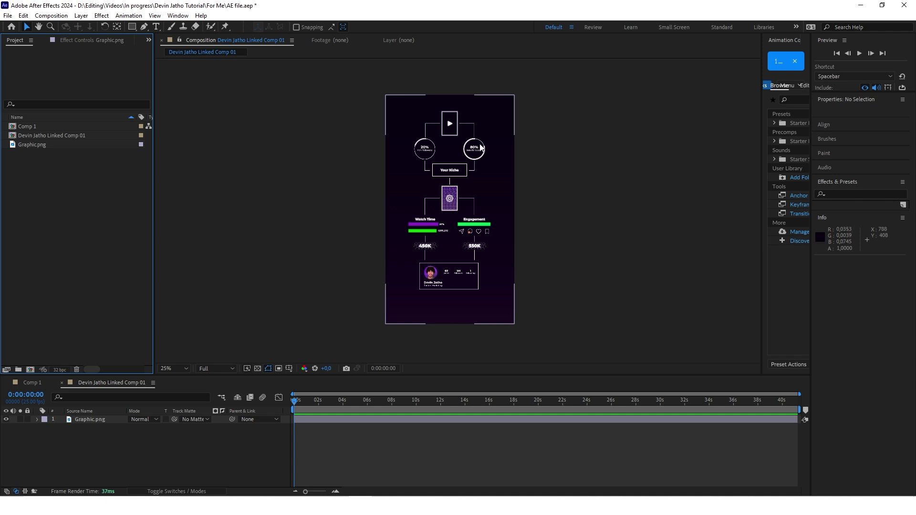
left_click_drag(486, 182, 484, 181)
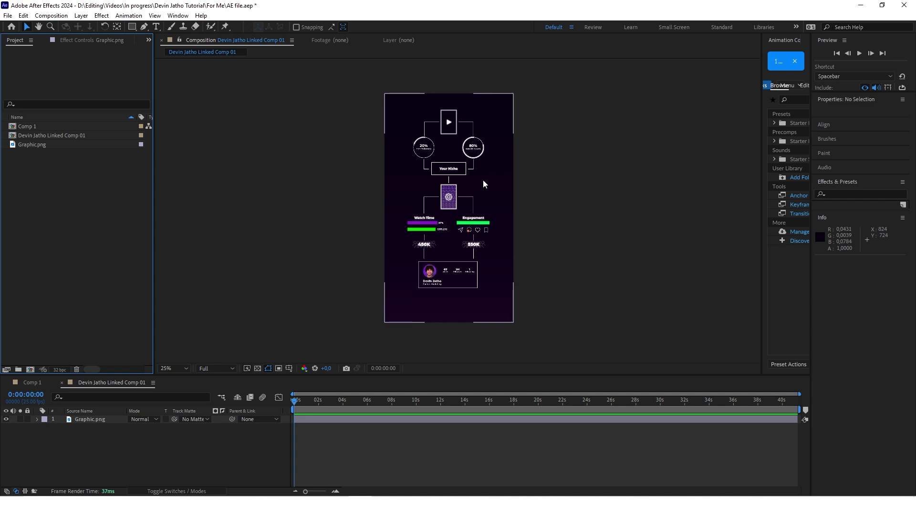
left_click(483, 179)
key("s")
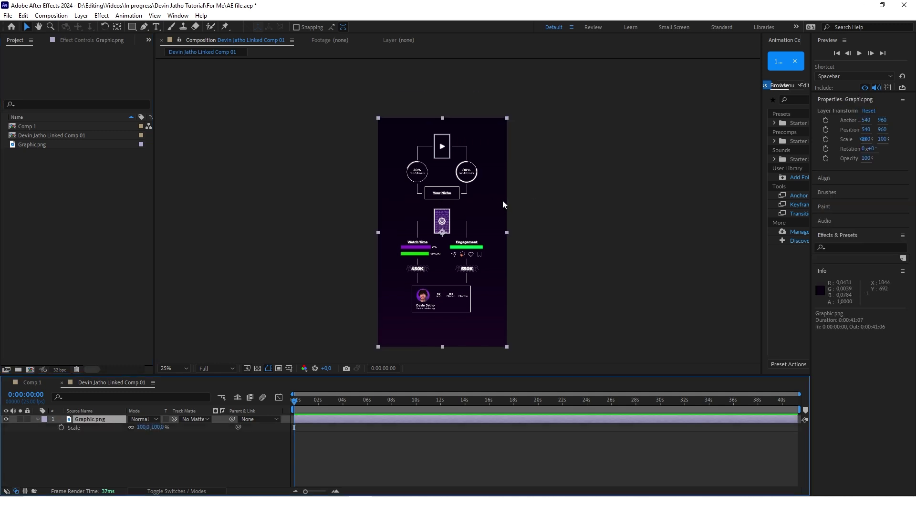
left_click_drag(143, 427, 149, 427)
left_click_drag(454, 206, 453, 215)
left_click(291, 315)
left_click(40, 419)
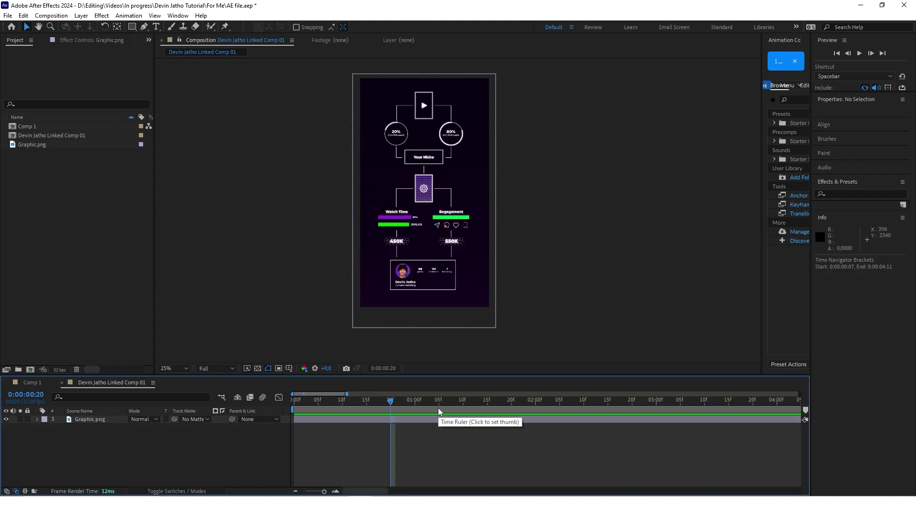
- Apply the Hue/Saturation effect to Graphic.png and set a Channel Range keyframe at 0:00:00:21
key("Page_Down")
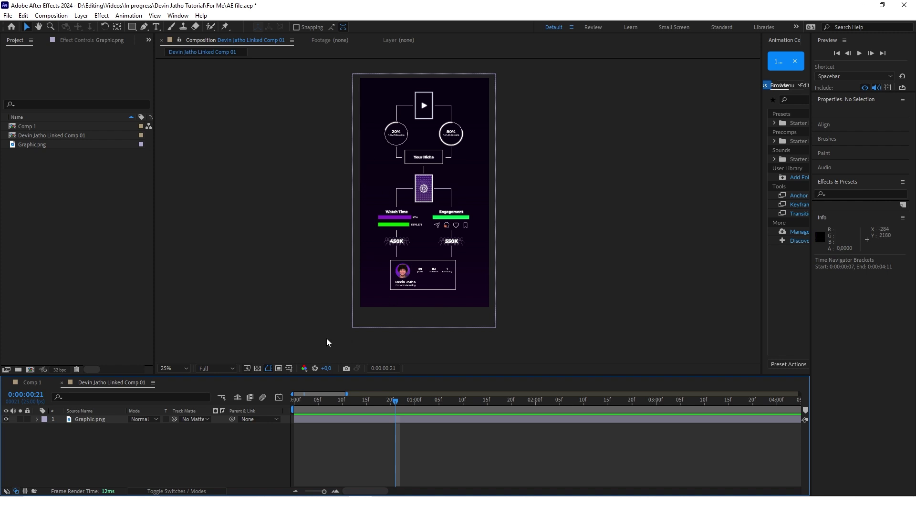
left_click(859, 194)
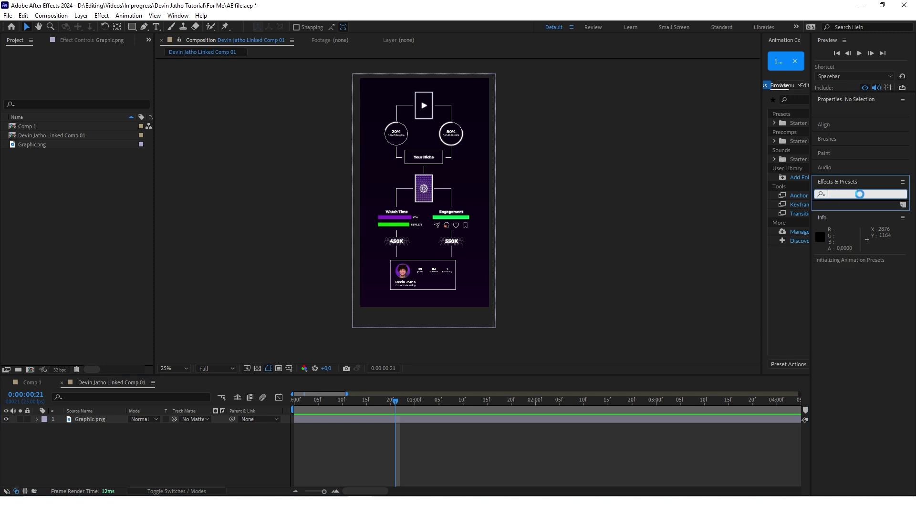
type("hue")
left_click_drag(864, 261, 443, 420)
key("ctrl+z")
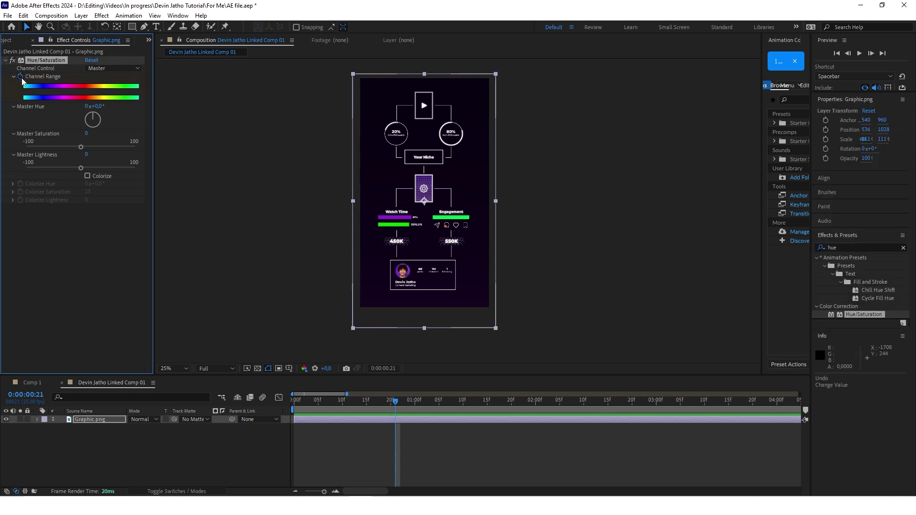
left_click(21, 77)
- Add a second Channel Range keyframe at 0:00:01:05 and set its Master Saturation to -78
left_click_drag(396, 401, 439, 404)
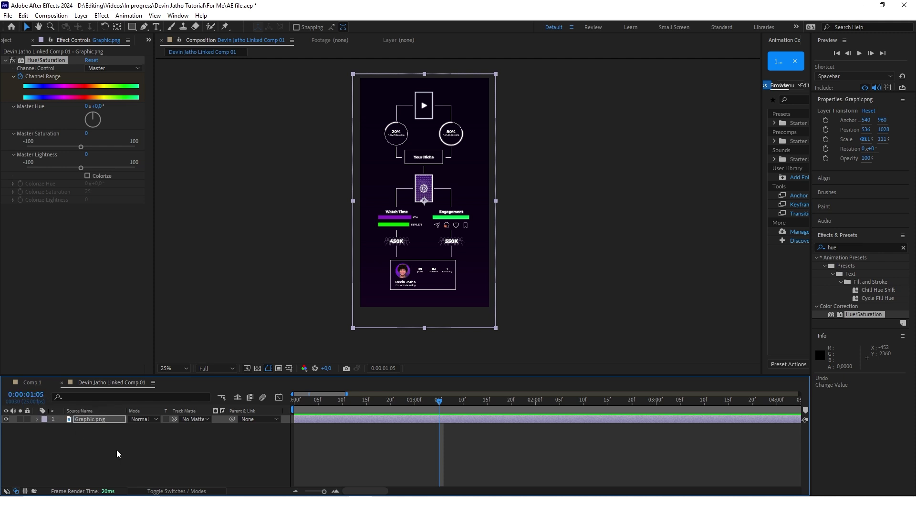
left_click(127, 418)
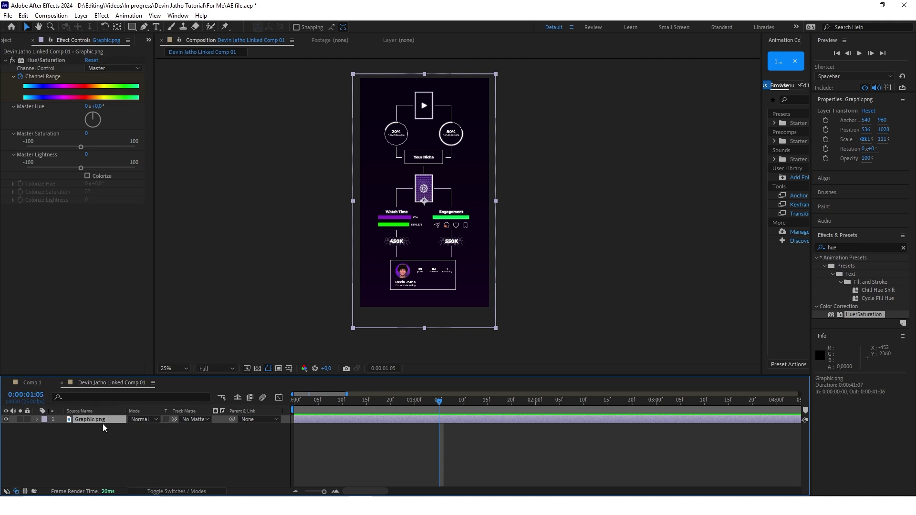
key("u")
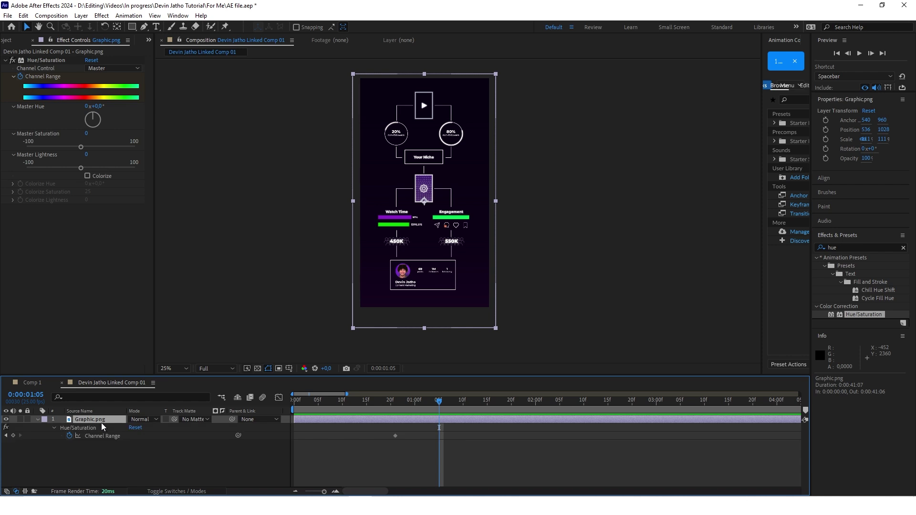
left_click(13, 435)
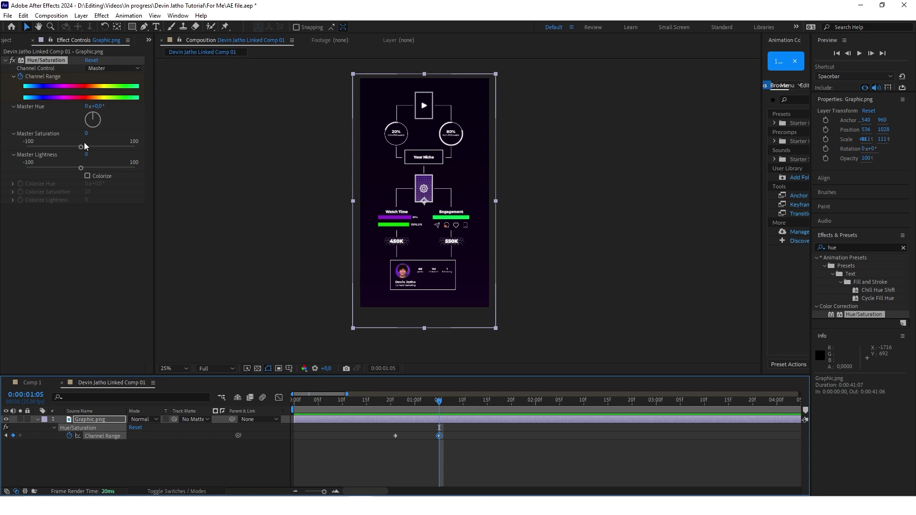
left_click_drag(81, 148, 39, 148)
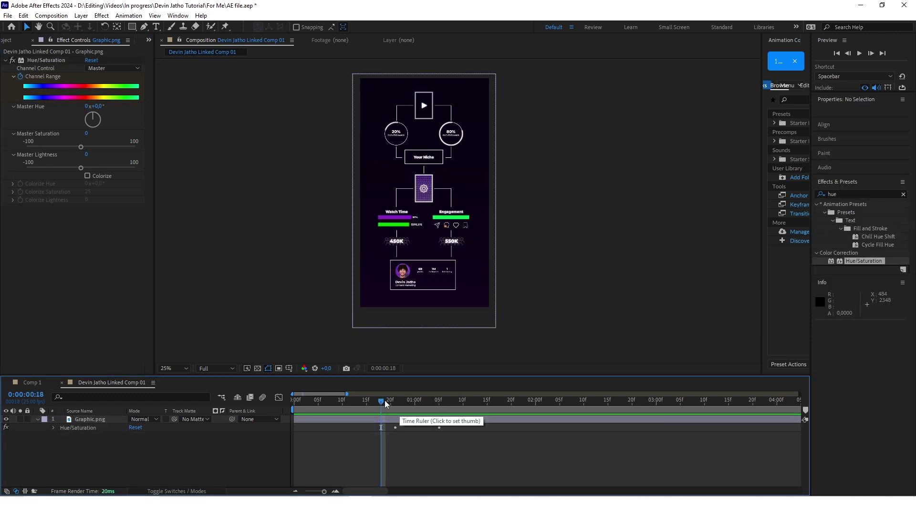
- Apply Gaussian Blur to the Graphic.png layer and start keyframing its Blurriness at 0:00:00:21
left_click_drag(383, 403, 397, 417)
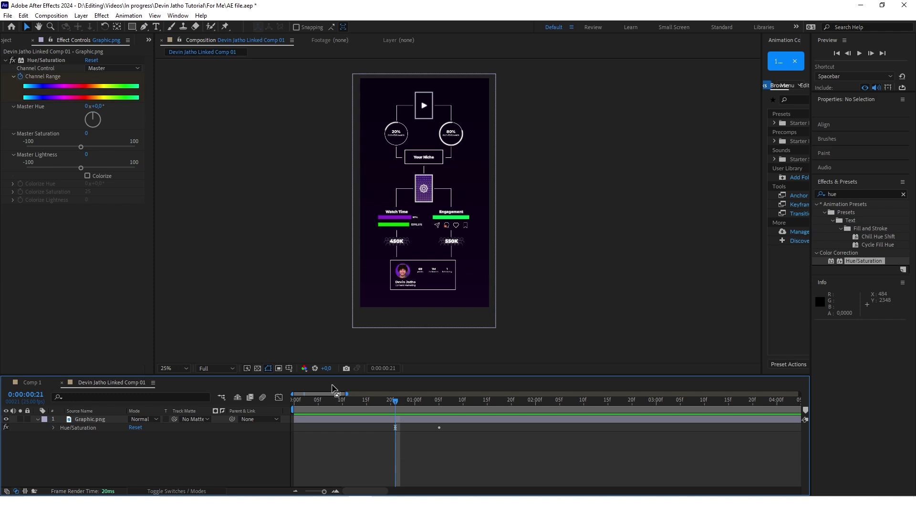
left_click(844, 194)
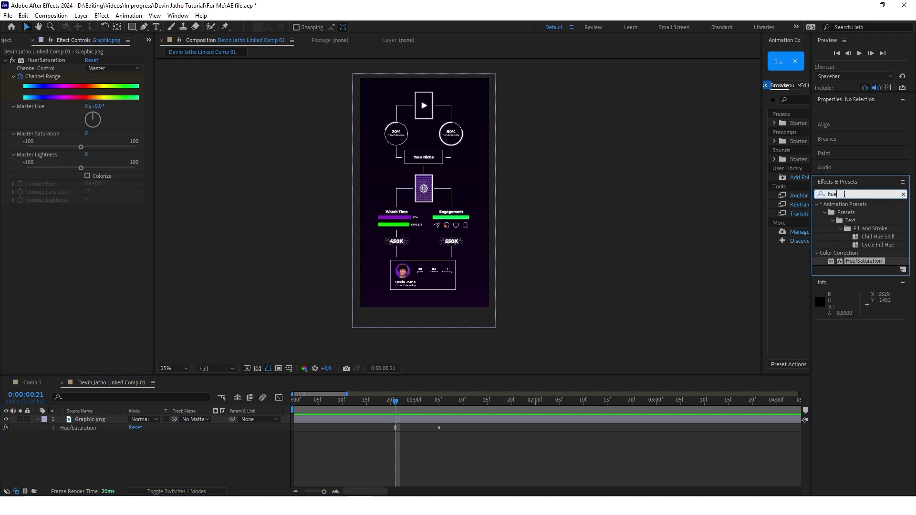
key("BackSpace")
key("BackSpace")
key("BackSpace")
type("gaus")
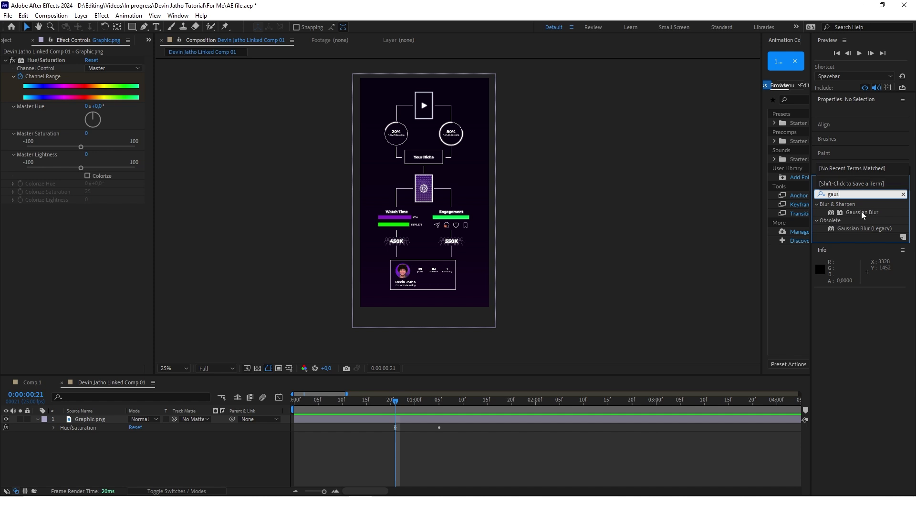
double_click(862, 215)
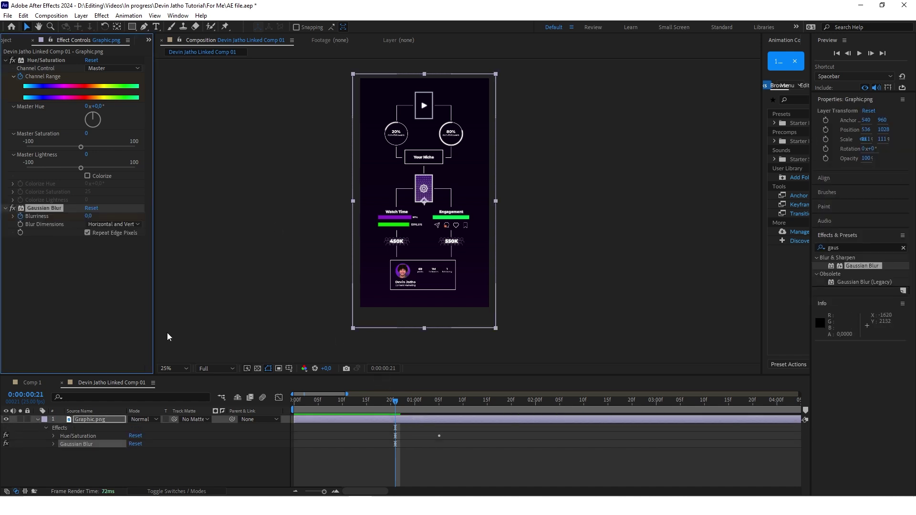
- Set Graphic.png's Gaussian Blur Blurriness to 20 at 0:00:01:05
left_click_drag(395, 402, 439, 403)
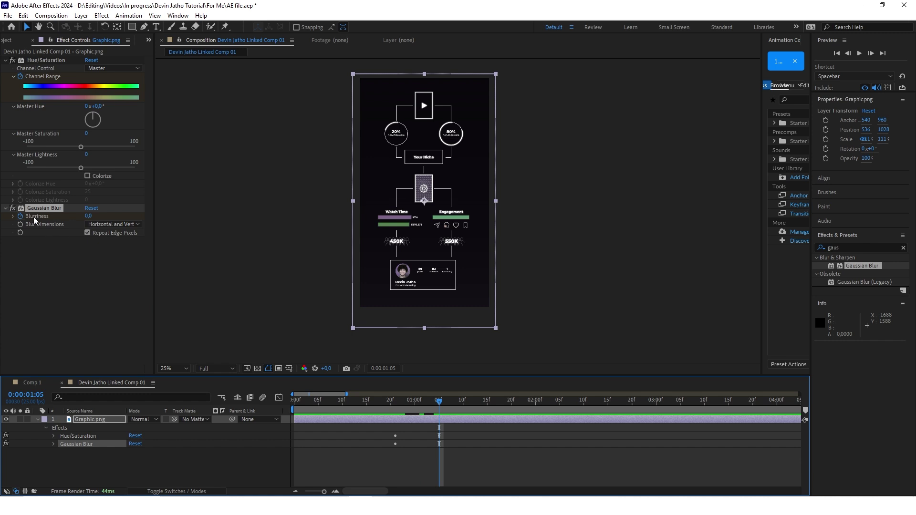
key("u")
left_click_drag(88, 216, 136, 216)
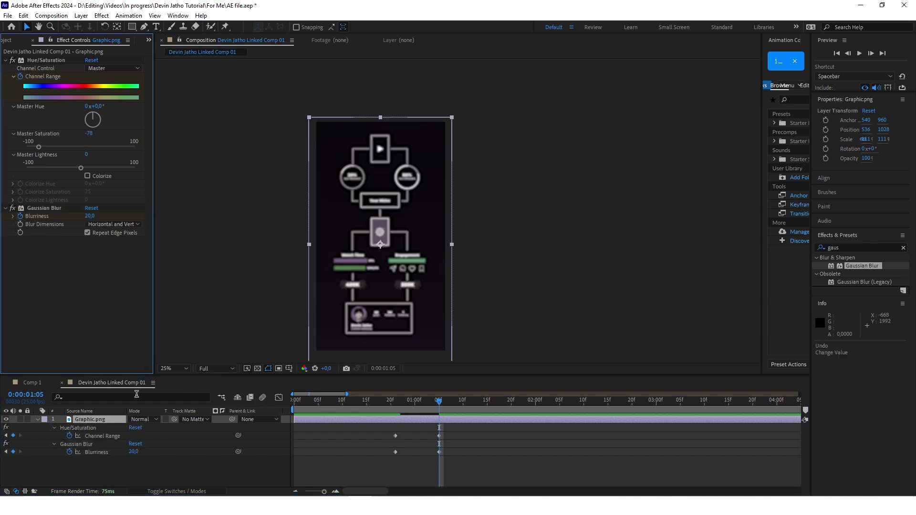
left_click(38, 419)
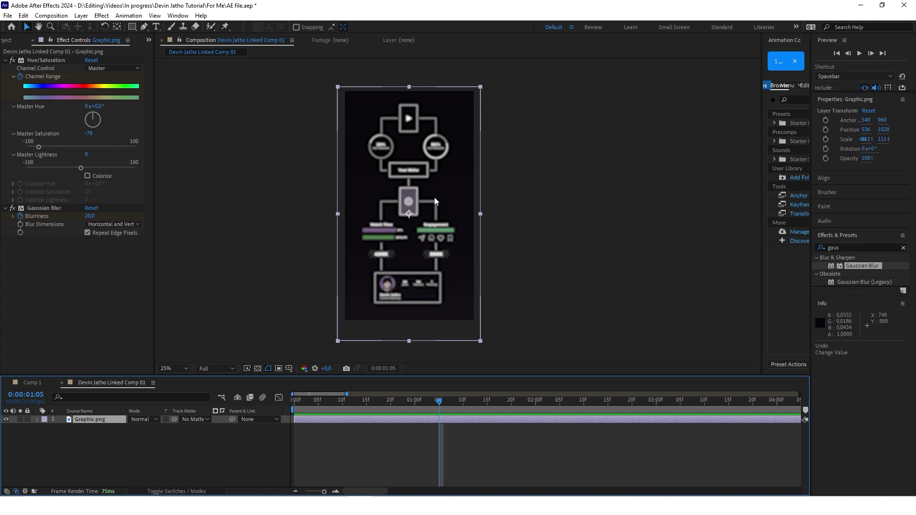
- Create a text layer reading "Master Algorithm" with the lines "1. Watch the video", "2. Comment “I'm handsome”" and "3. Watch the video again"
right_click(210, 323)
mouse_move(191, 327)
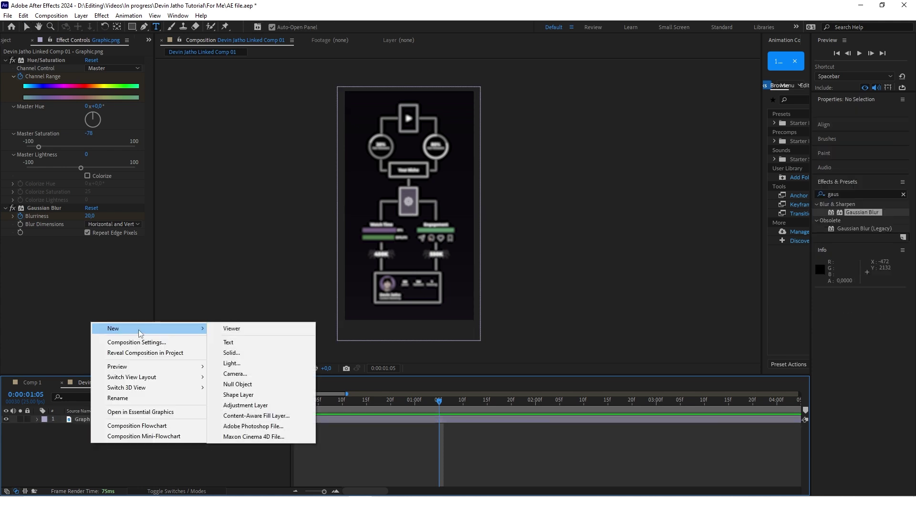
left_click(266, 342)
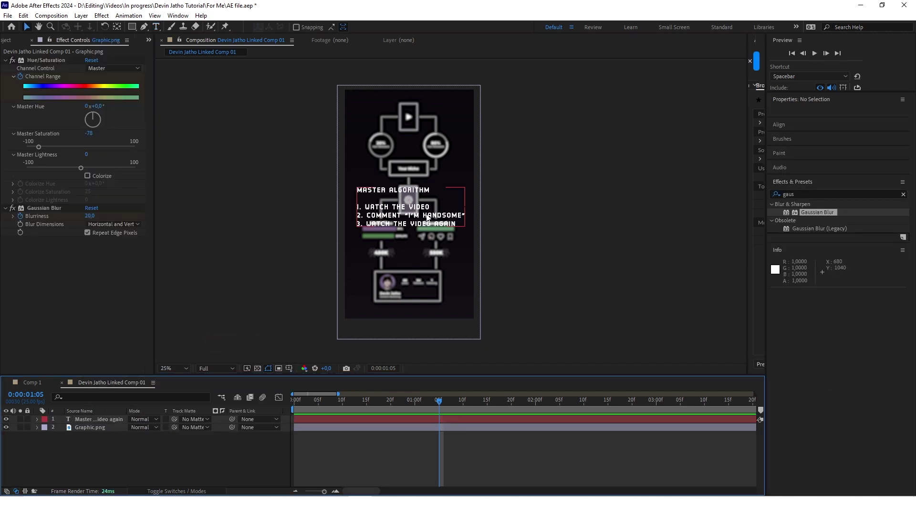
left_click(412, 330)
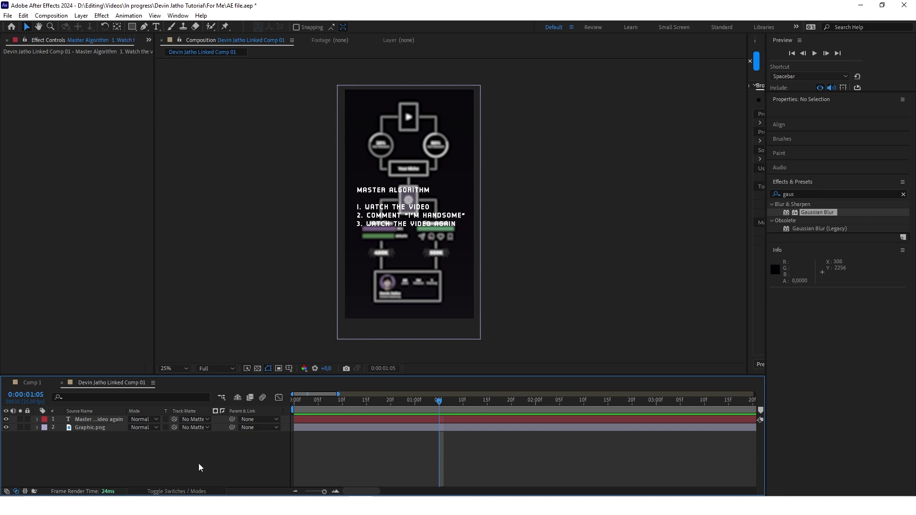
- Darken Graphic.png at the 0:00:01:05 keyframe by setting Hue/Saturation's Master Lightness to -60
left_click(92, 427)
key("u")
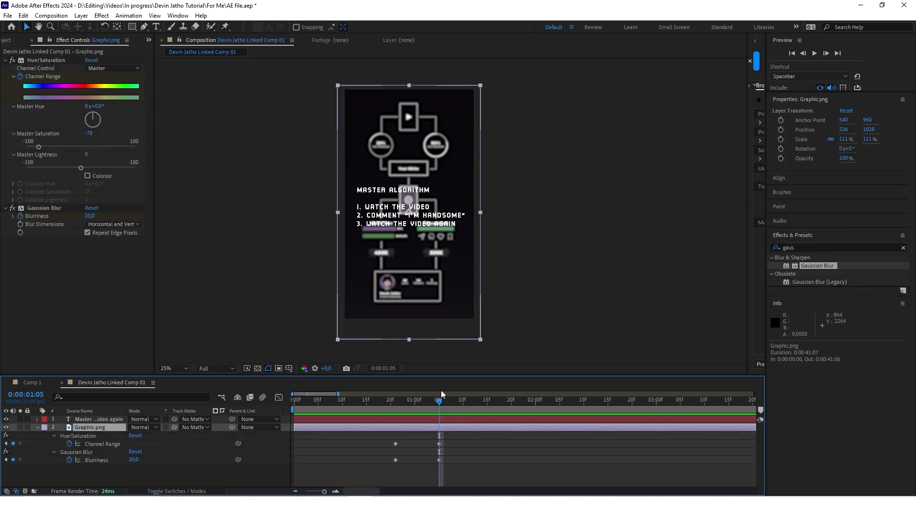
left_click_drag(439, 400, 396, 402)
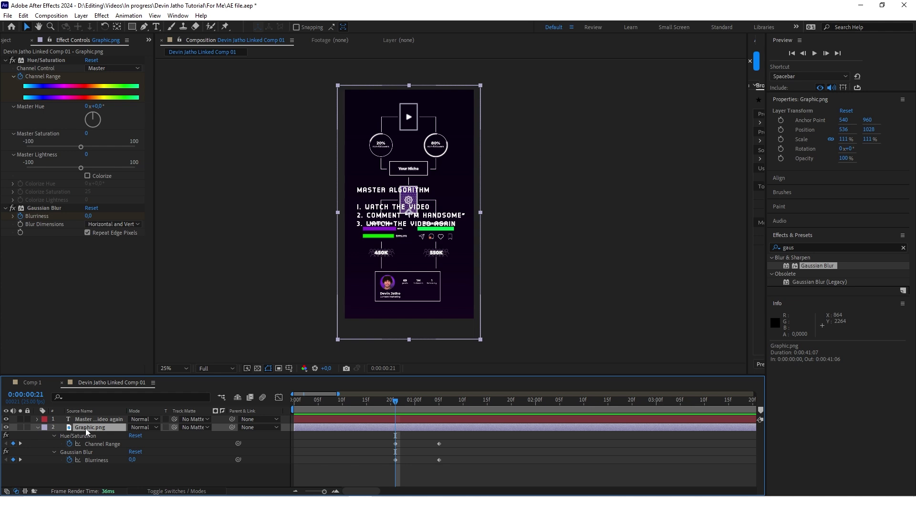
key("k")
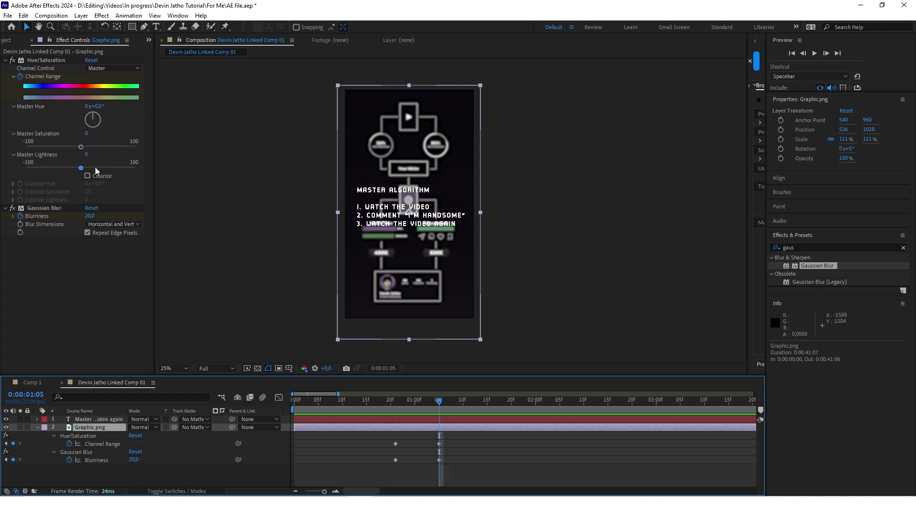
left_click_drag(82, 169, 49, 169)
left_click_drag(425, 403, 388, 402)
key("k")
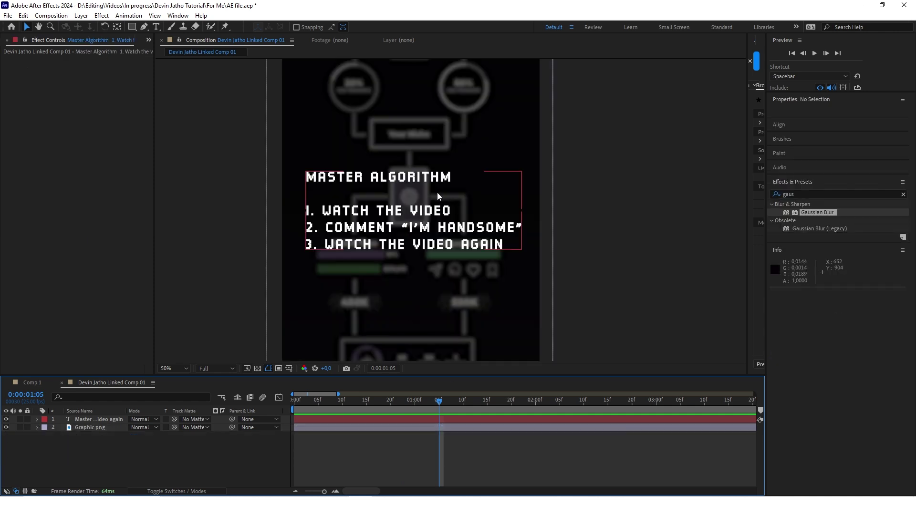
- Check which font the Master Algorithm text layer uses in the font list
scroll(437, 194, "down", 2)
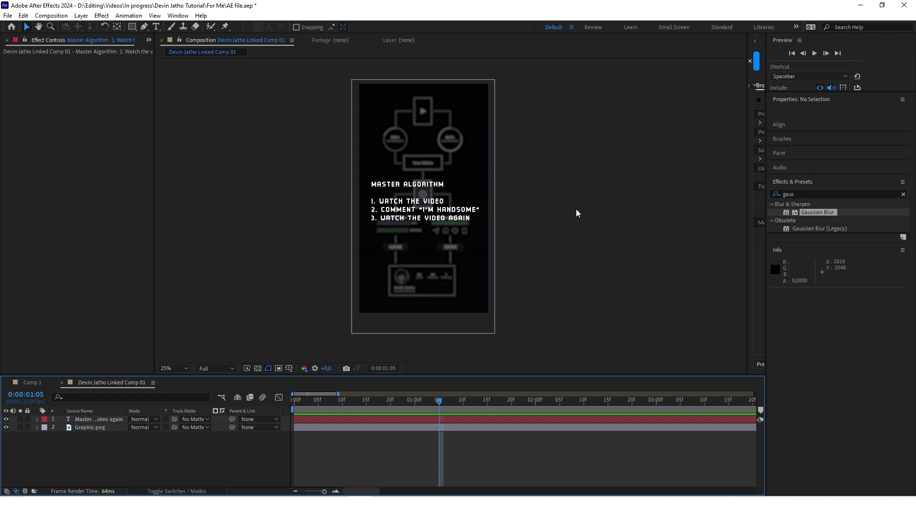
left_click(100, 419)
left_click(877, 187)
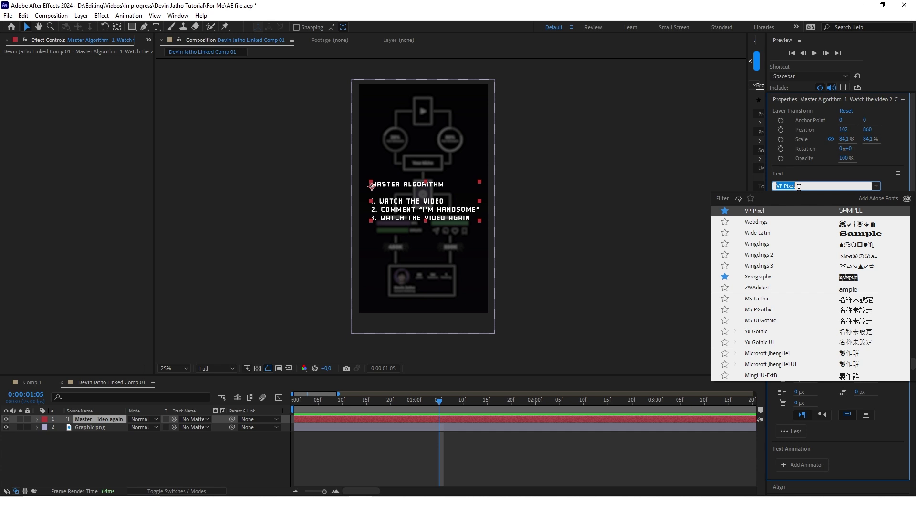
left_click(212, 456)
left_click(212, 456)
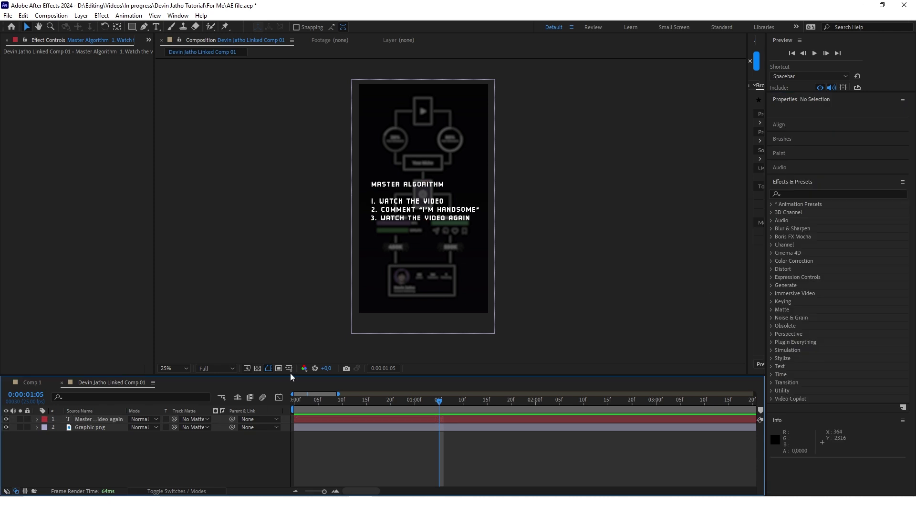
- Apply the Glow effect to the Master Algorithm text layer with threshold 55%, radius 32 and intensity 0.3
scroll(416, 188, "up", 2)
left_click(825, 194)
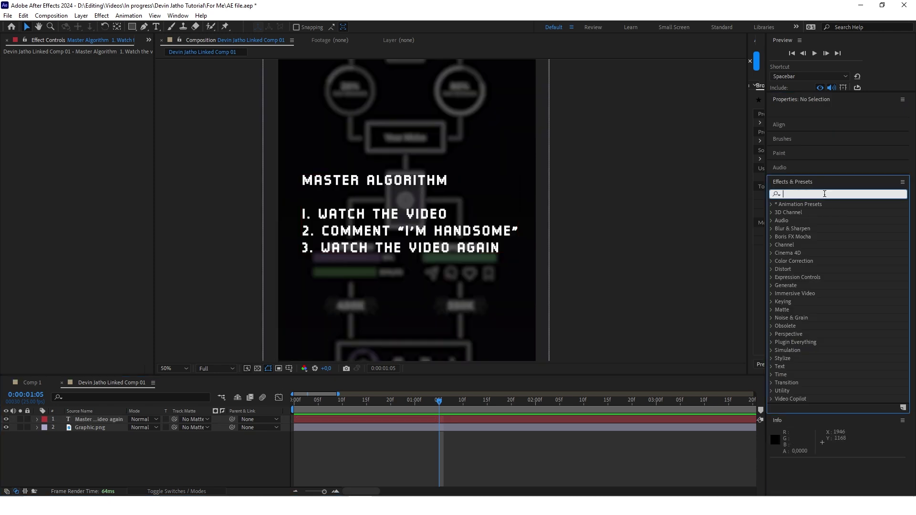
type("glow")
left_click_drag(807, 277, 402, 422)
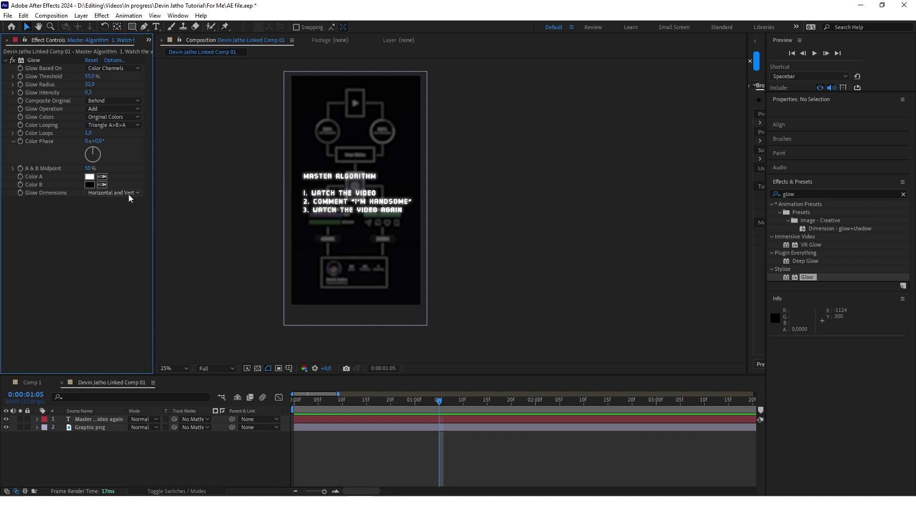
- Add a Blur animator to the Master Algorithm text layer and hide the Graphic.png layer
scroll(354, 208, "up", 2)
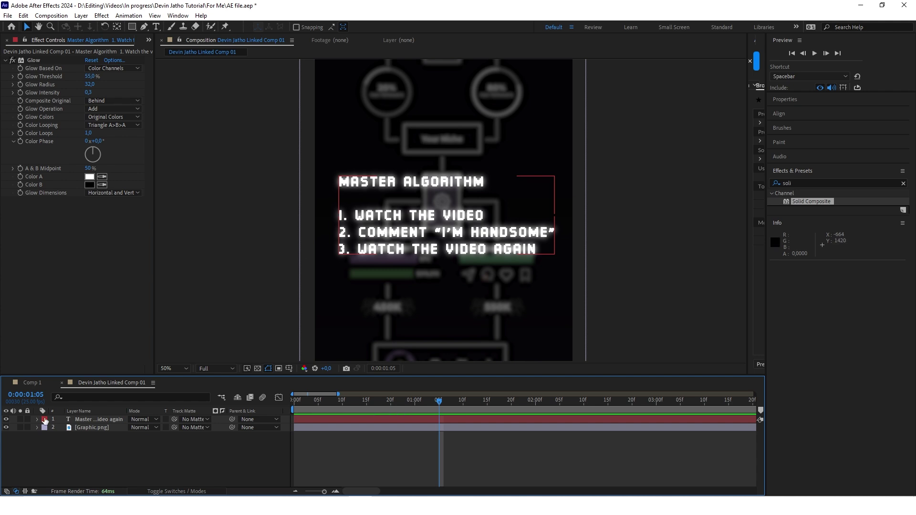
left_click(36, 419)
left_click(222, 428)
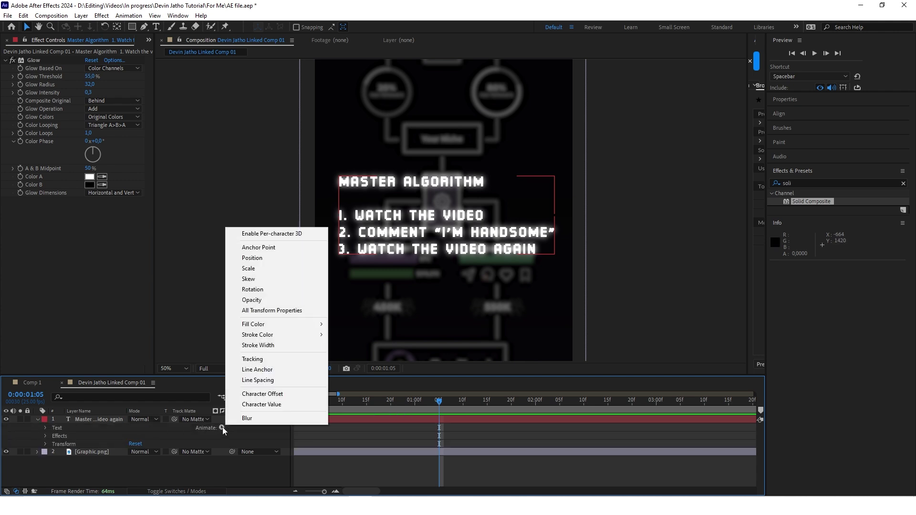
left_click(261, 420)
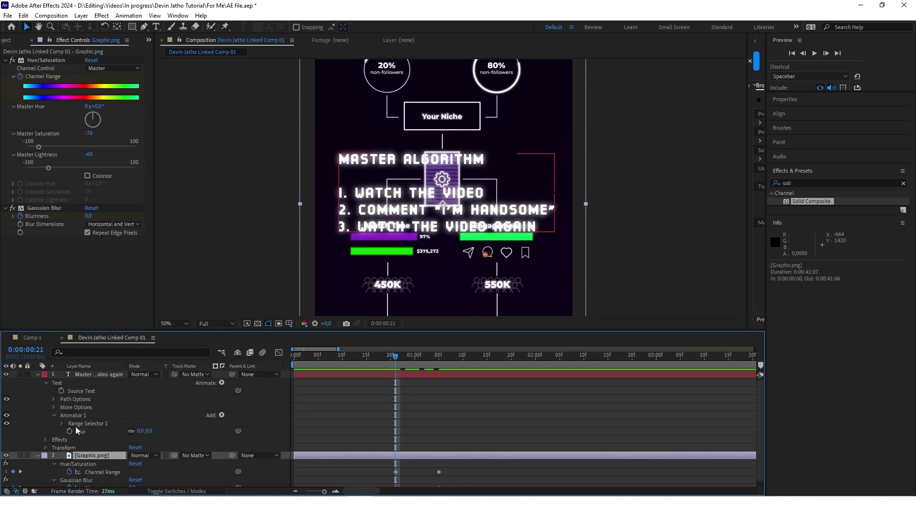
left_click(7, 455)
key("ctrl+z")
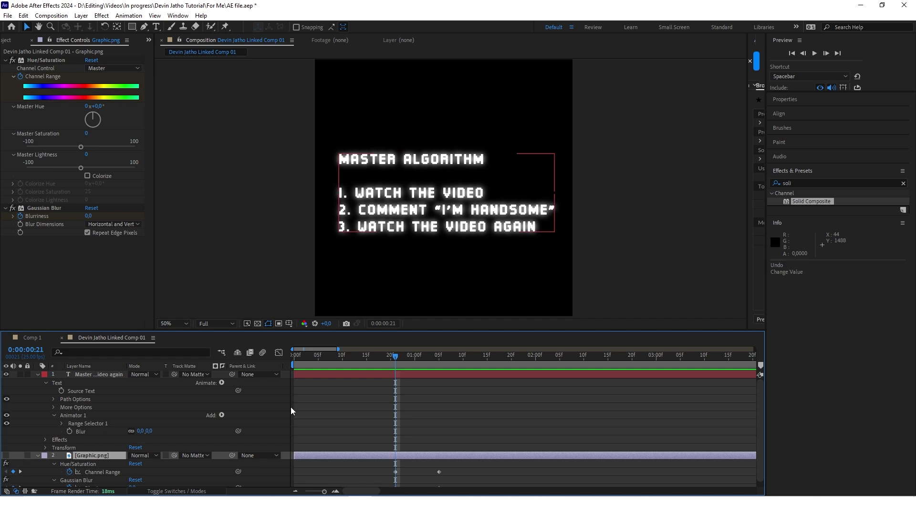
- Set the Blur value of the Master Algorithm text layer's animator to 25
left_click(149, 432)
type("25")
key("Return")
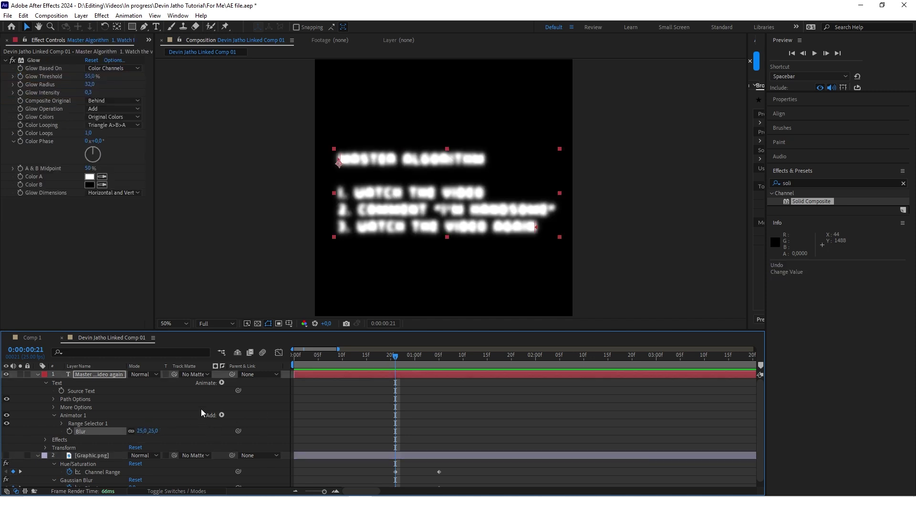
- Keyframe the Offset of the blur animator's range selector at 0:00:00:21 and at 0:00:01:08
left_click(61, 424)
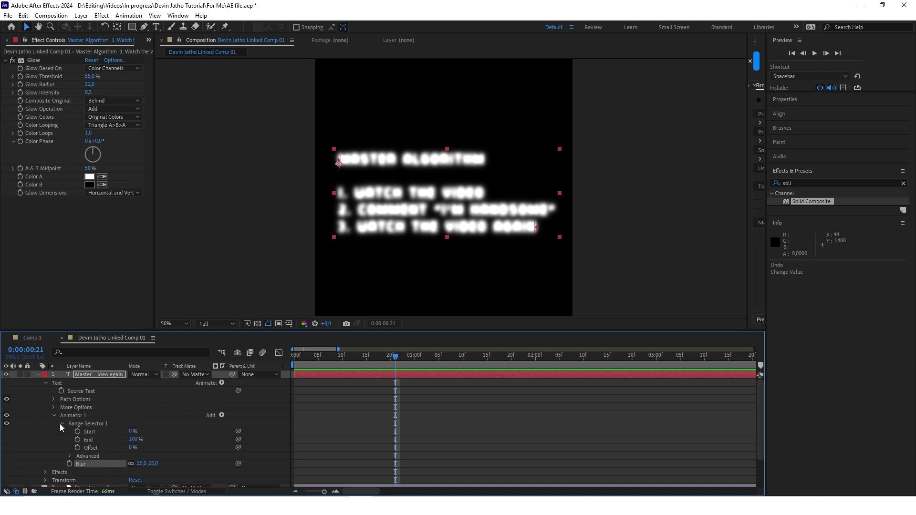
left_click(77, 448)
scroll(436, 399, "down", 3)
left_click_drag(394, 358, 439, 358)
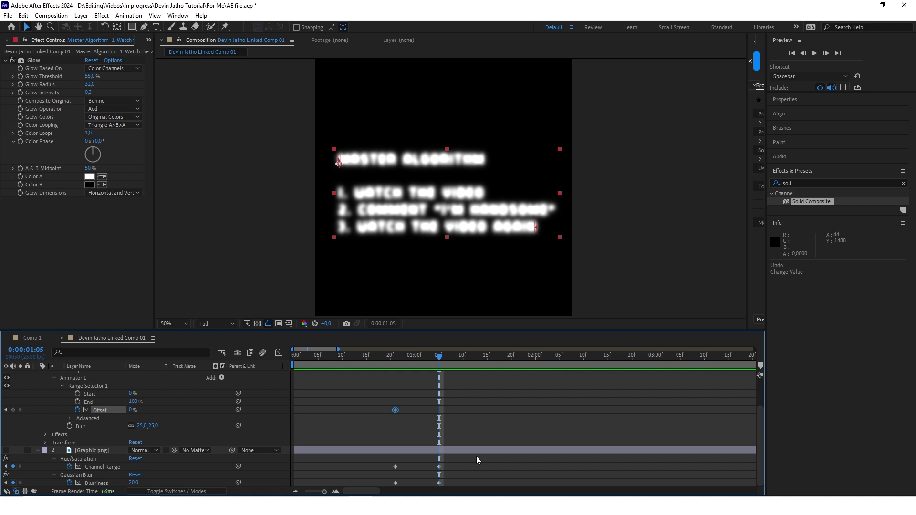
key("Page_Down")
key("Page_Down")
key("Page_Down")
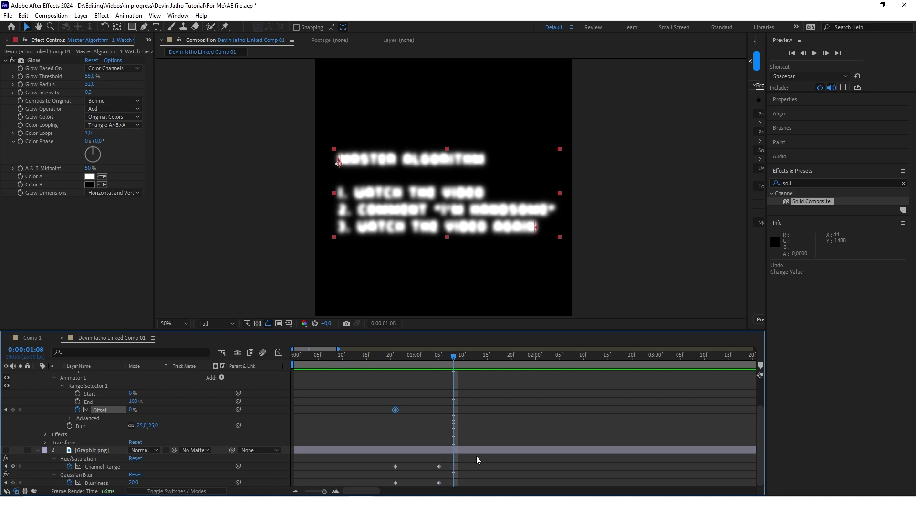
left_click(13, 410)
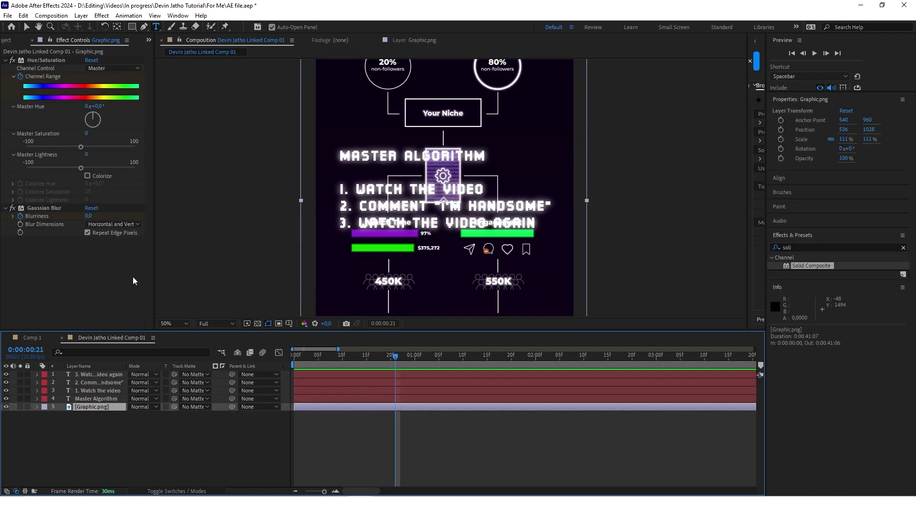
- Examine the four separate text layers for the title and list lines, and reveal the keyframed properties of Graphic.png
left_click(110, 374)
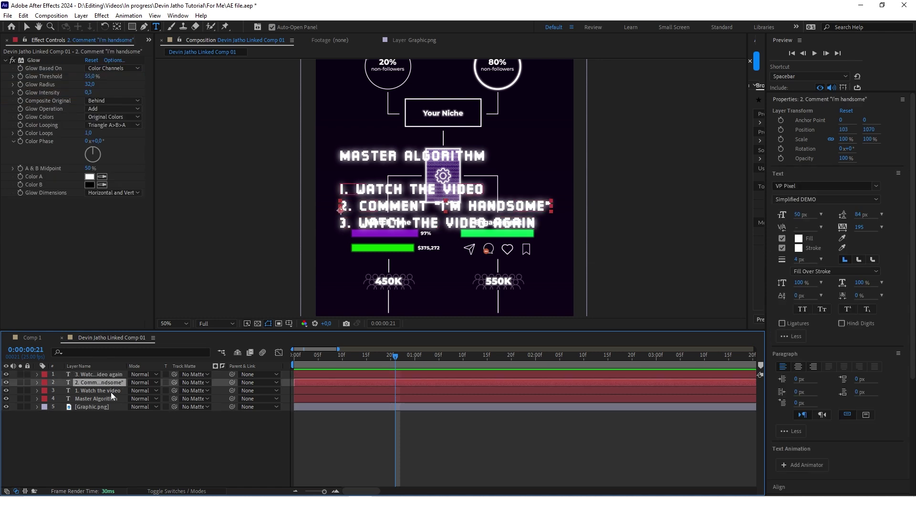
left_click(110, 392)
left_click(88, 398)
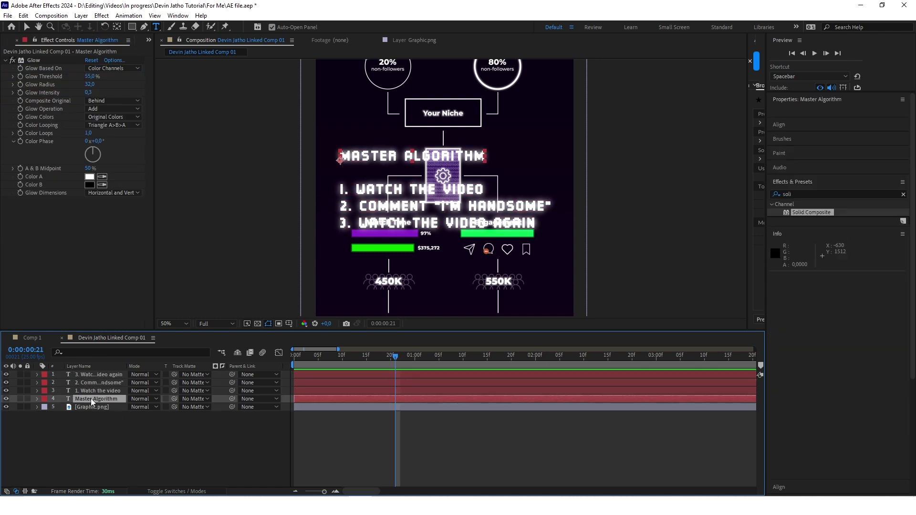
left_click(97, 391)
left_click(98, 384)
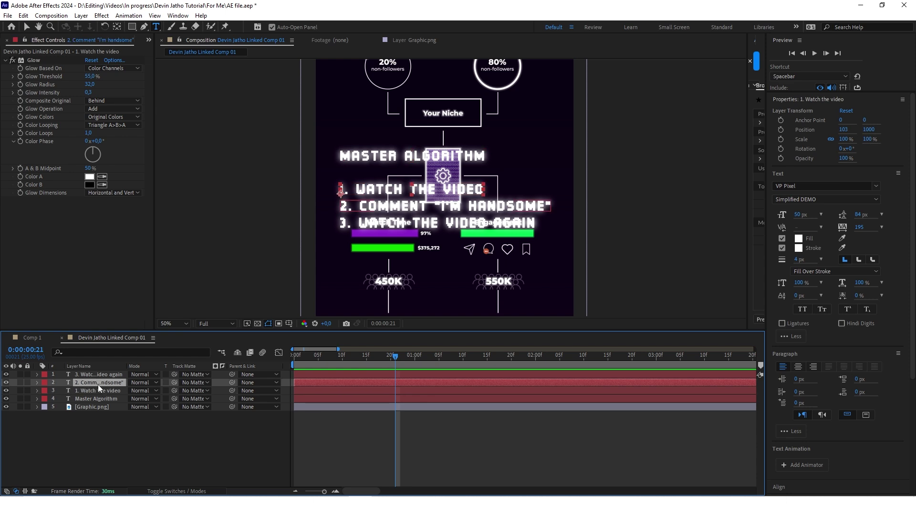
left_click(116, 406)
key("u")
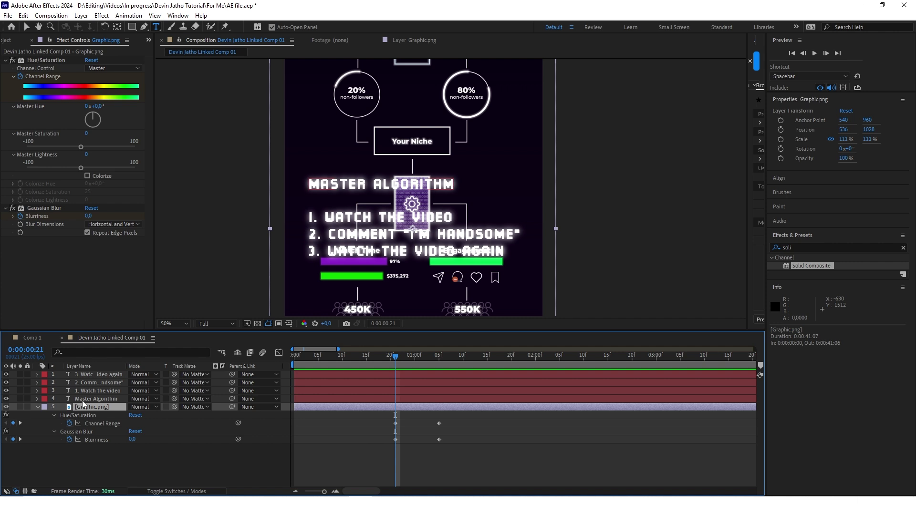
left_click(87, 400)
left_click(128, 453)
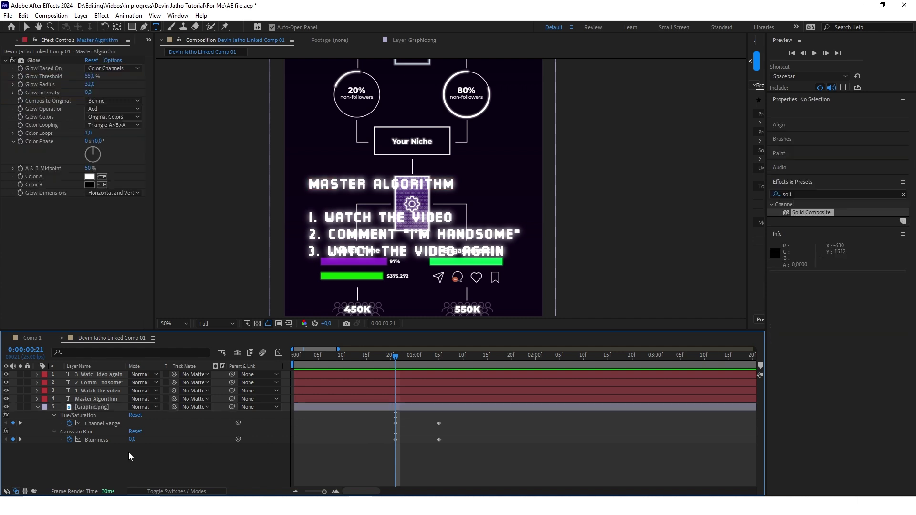
- Add a Blur animator with a value of 25 to the Master Algorithm title layer and name the animator "Blur"
left_click(99, 397)
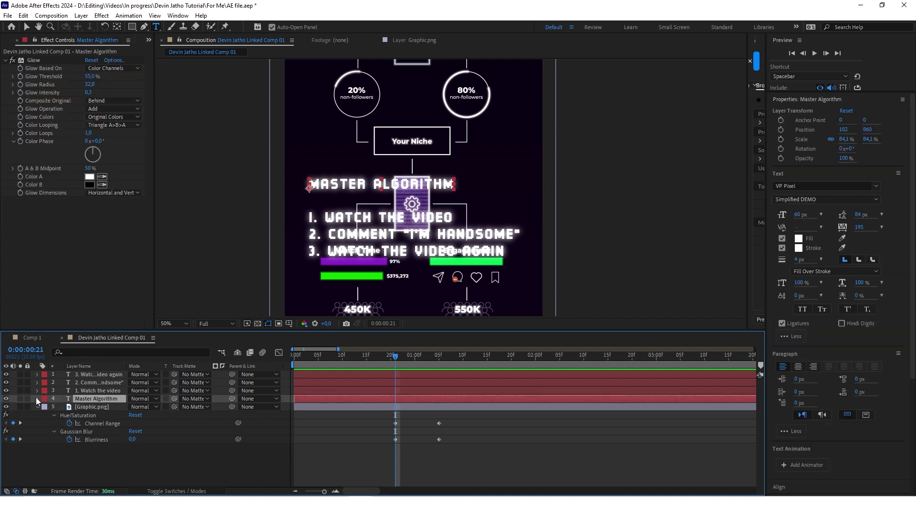
left_click(37, 398)
left_click(221, 406)
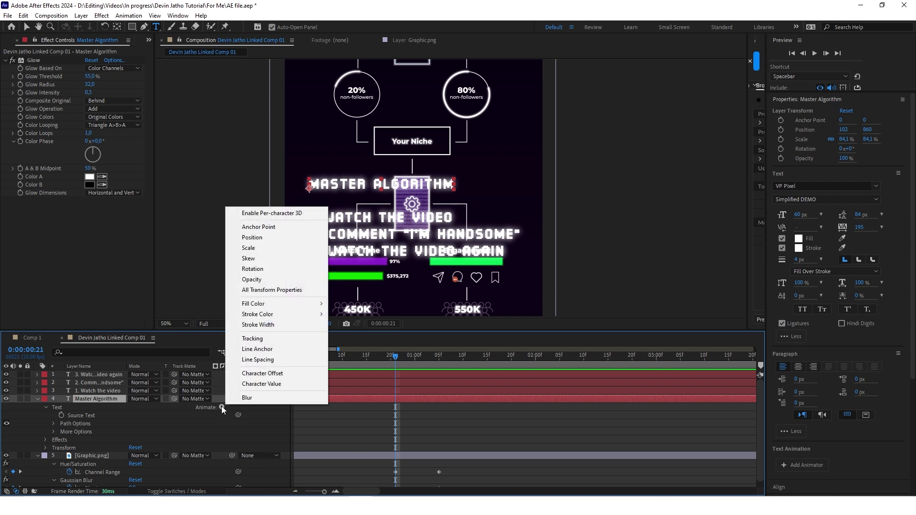
left_click(261, 399)
scroll(163, 436, "down", 1)
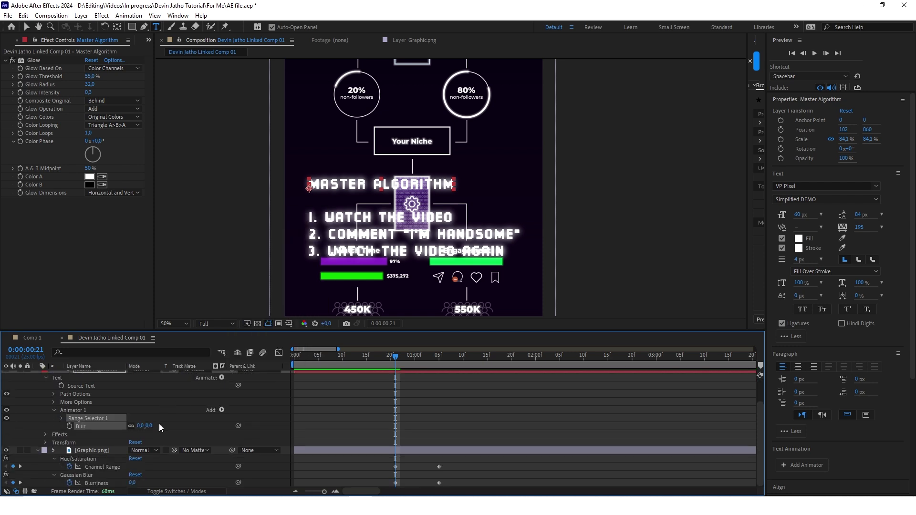
left_click_drag(147, 426, 187, 428)
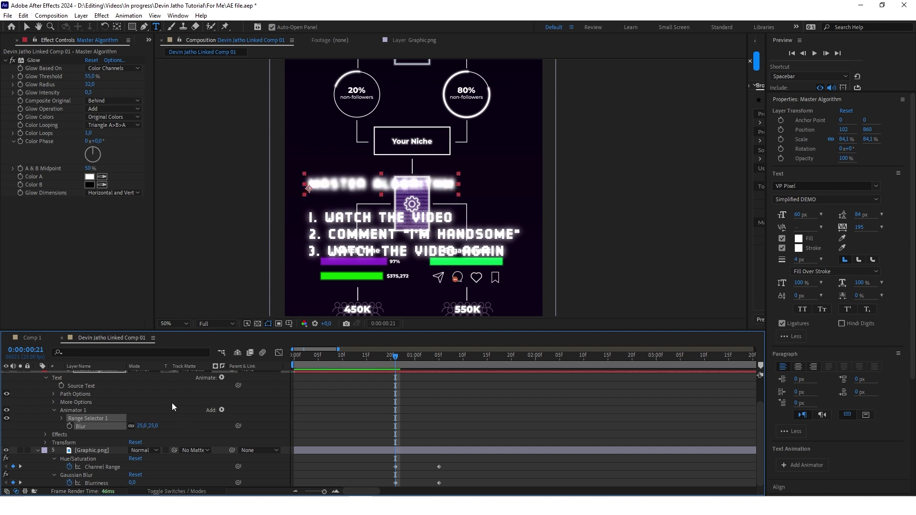
left_click(172, 408)
key("Return")
type("Blur")
- Keyframe the Blur animator's range selector Offset from 0% at 0:00:00:21 to 100% at 0:00:01:08
left_click(90, 418)
left_click(71, 426)
left_click(53, 426)
left_click(62, 434)
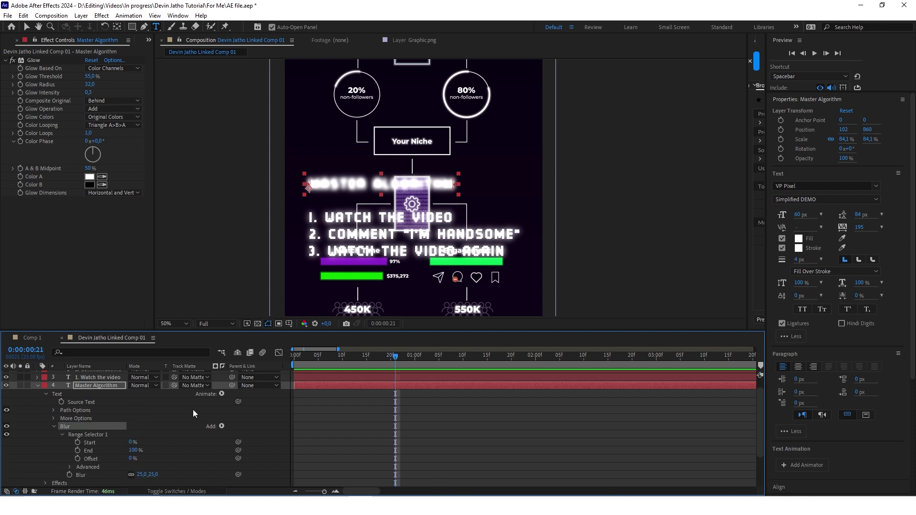
scroll(406, 415, "down", 2)
left_click(77, 410)
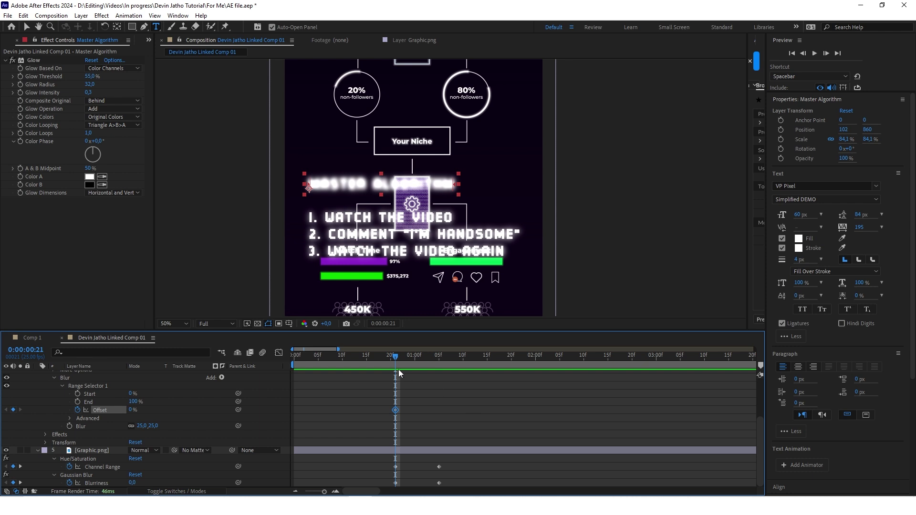
left_click_drag(396, 358, 439, 357)
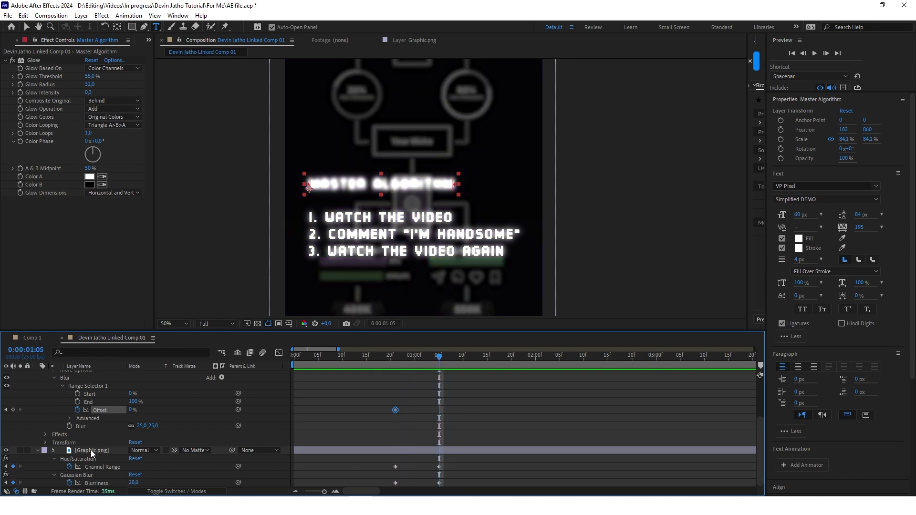
left_click(13, 410)
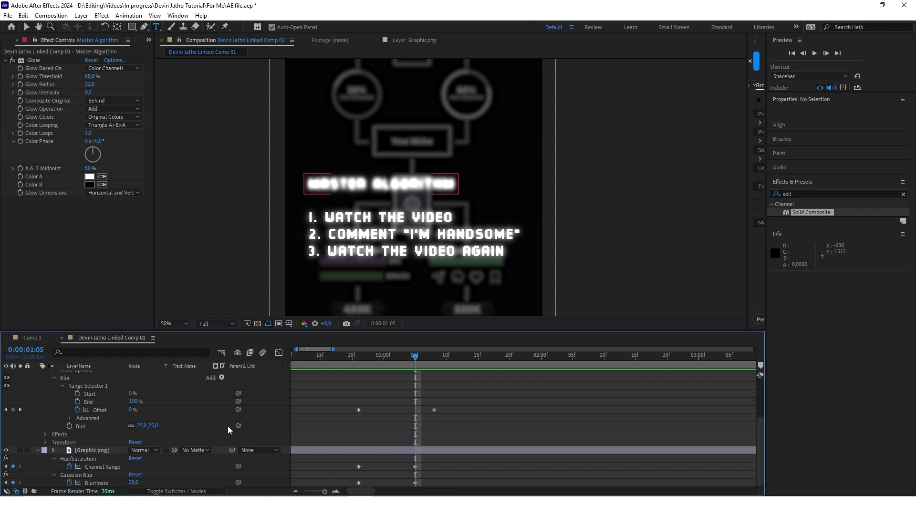
left_click_drag(414, 371, 435, 371)
left_click_drag(131, 410, 279, 408)
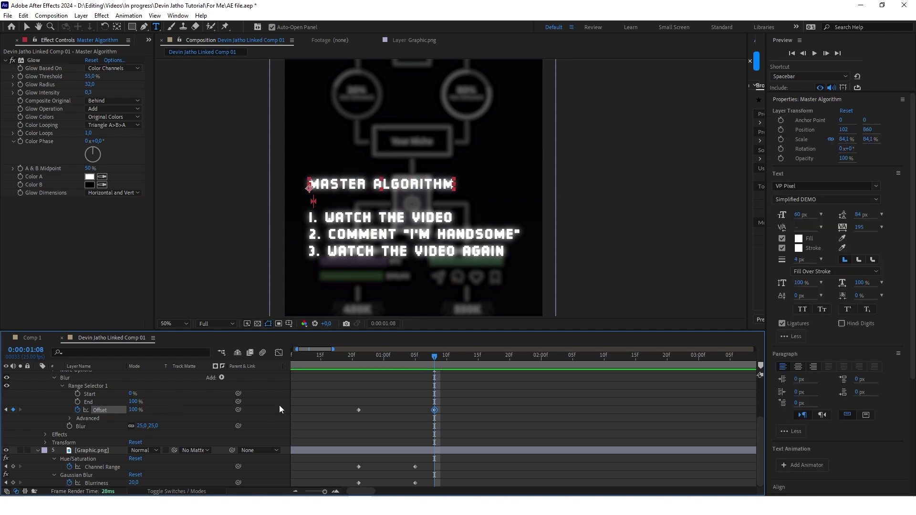
- Add an Opacity animator to the Master Algorithm title layer and name it "Opacity"
left_click(63, 386)
scroll(90, 387, "up", 2)
left_click(222, 407)
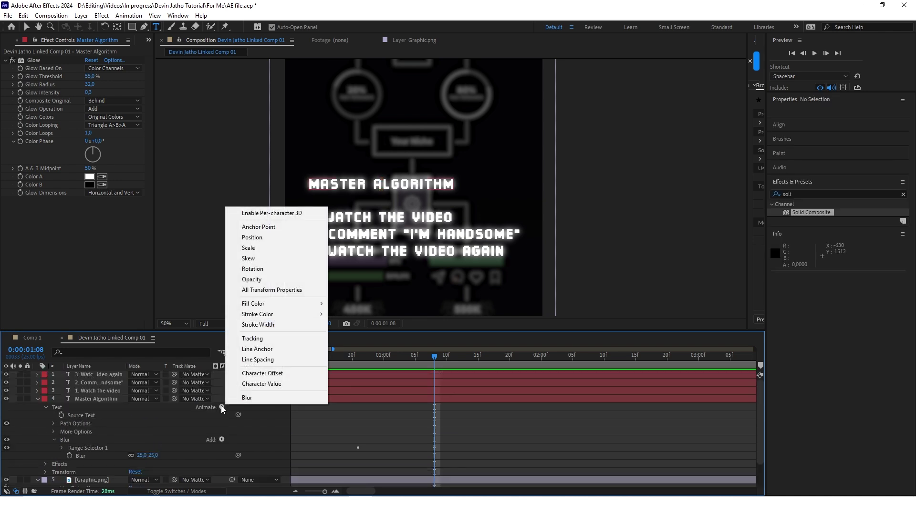
left_click(258, 279)
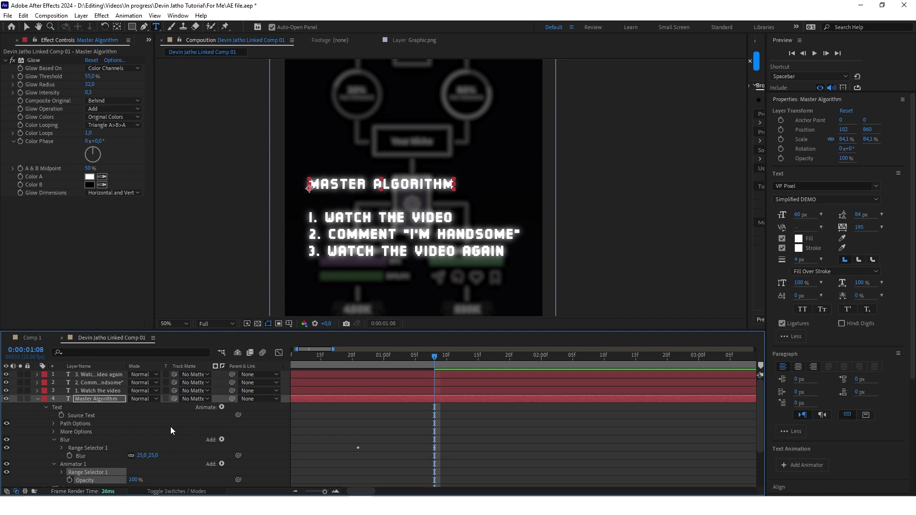
scroll(171, 427, "down", 3)
left_click(167, 440)
key("Return")
type("Opacity")
key("Return")
key("j")
key("j")
scroll(143, 439, "down", 3)
left_click(69, 426)
left_click_drag(358, 357, 434, 362)
left_click(13, 426)
- Set the Opacity animator's opacity to 0% and keyframe its range selector Offset from 0% at 0:00:00:21 to 100% at 0:00:01:08
left_click(62, 418)
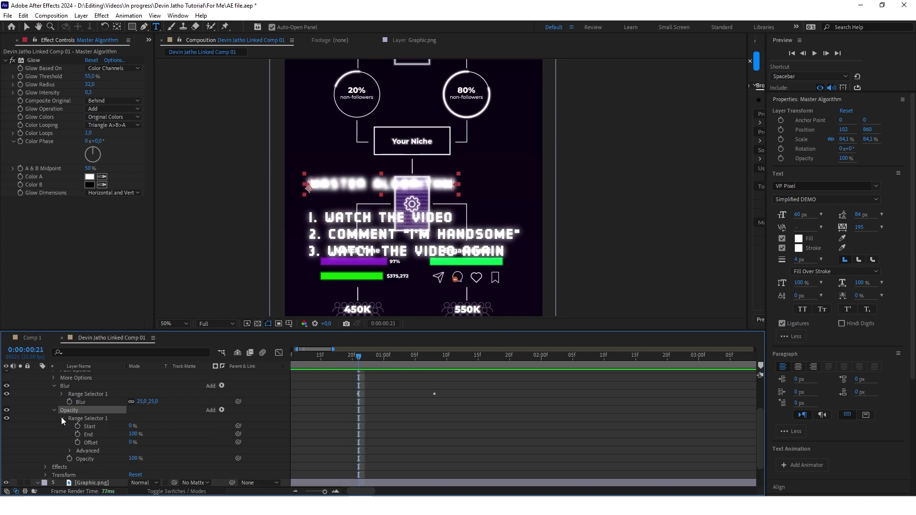
scroll(83, 423, "down", 2)
left_click(77, 418)
left_click_drag(359, 357, 443, 359)
scroll(412, 409, "up", 4)
left_click_drag(443, 360, 434, 359)
left_click_drag(136, 434, 40, 439)
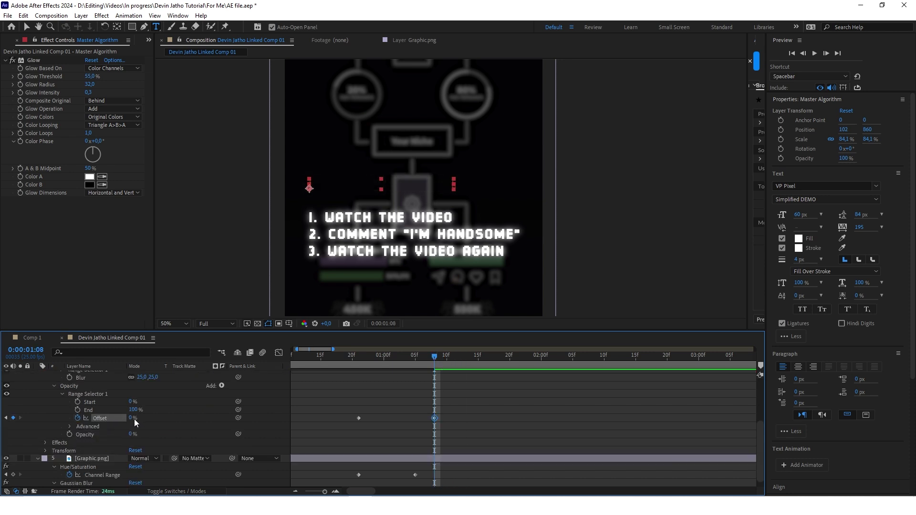
left_click_drag(134, 419, 188, 419)
key("space")
key("space")
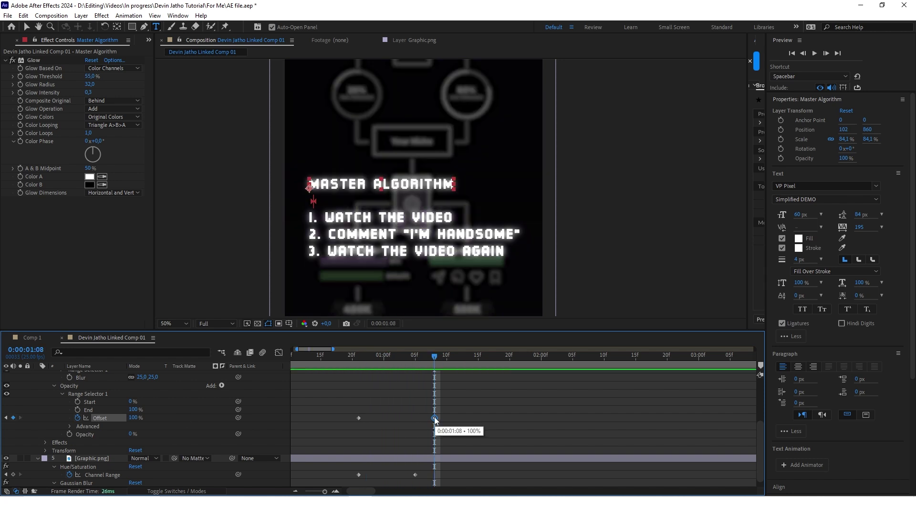
- Move the Opacity animator's end Offset keyframe to 0:00:01:05 and scrub through the title reveal
left_click_drag(435, 419, 416, 419)
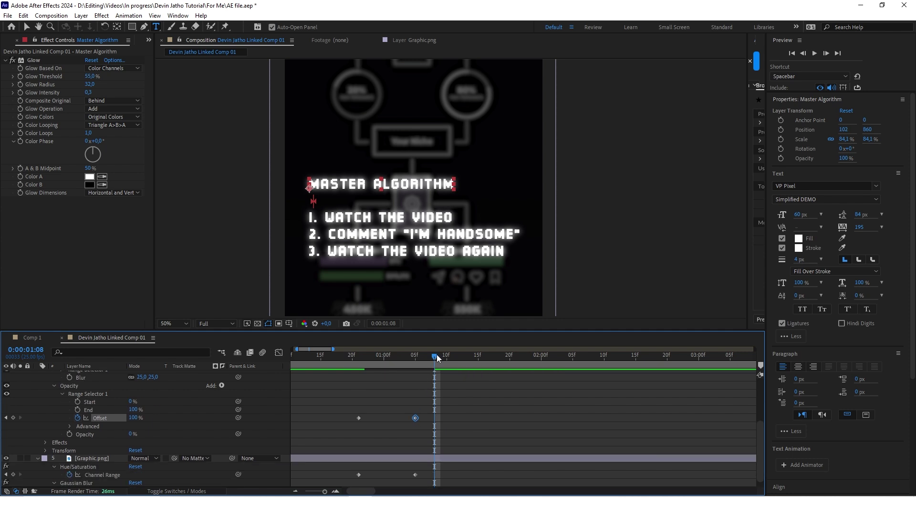
left_click_drag(434, 356, 413, 355)
scroll(448, 385, "up", 2)
left_click(370, 357)
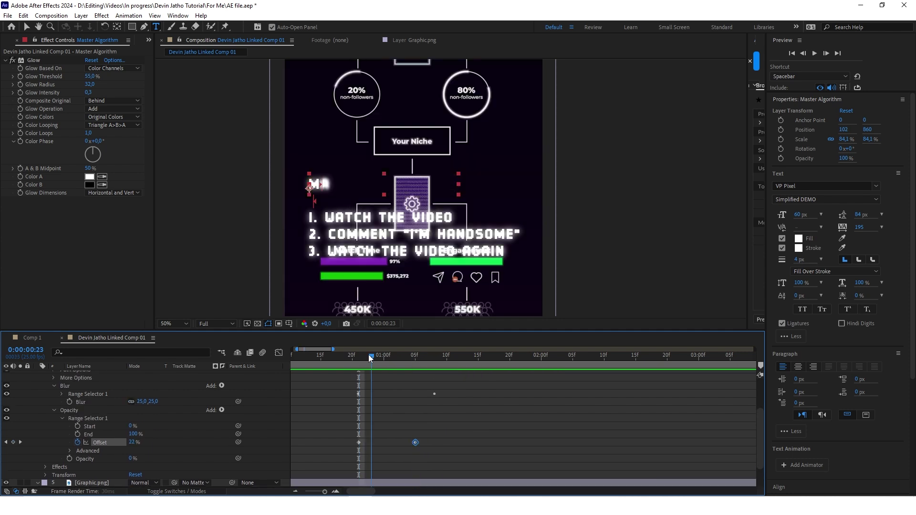
left_click_drag(371, 354, 402, 356)
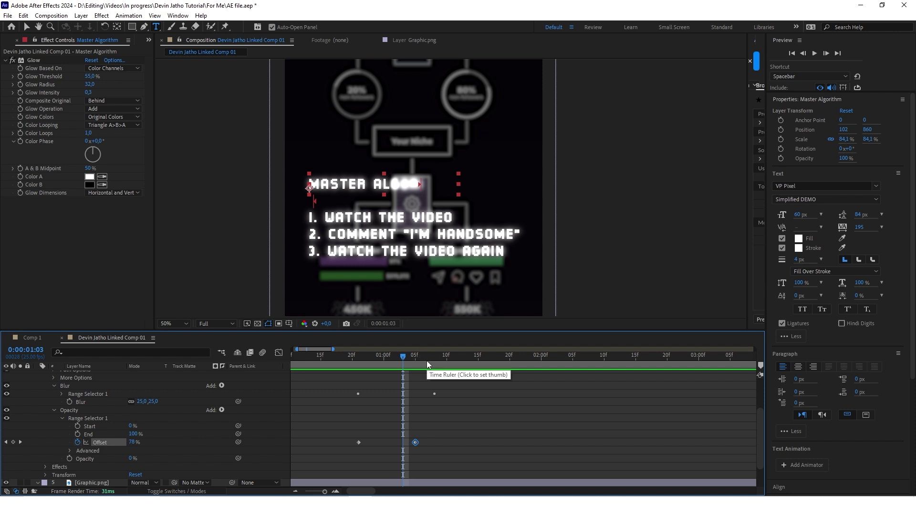
- Try the Opacity animator's end Offset keyframe at 0:00:01:03 and check the title's blur frame by frame up to 0:00:01:08
left_click_drag(415, 442, 403, 444)
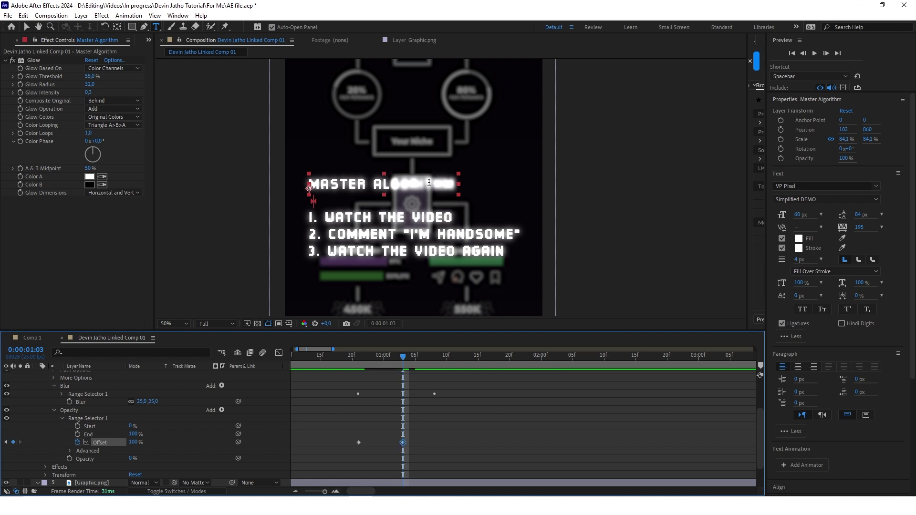
left_click(443, 358)
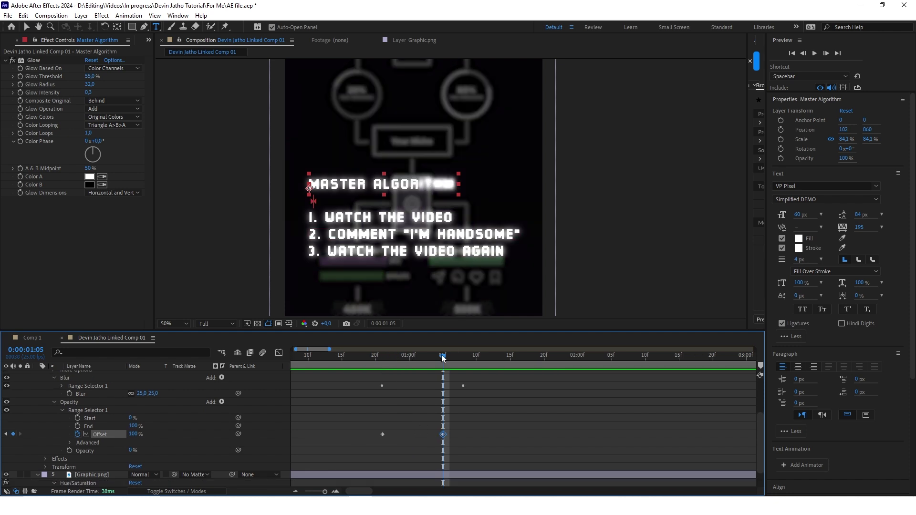
key("Page_Down")
key("Page_Down")
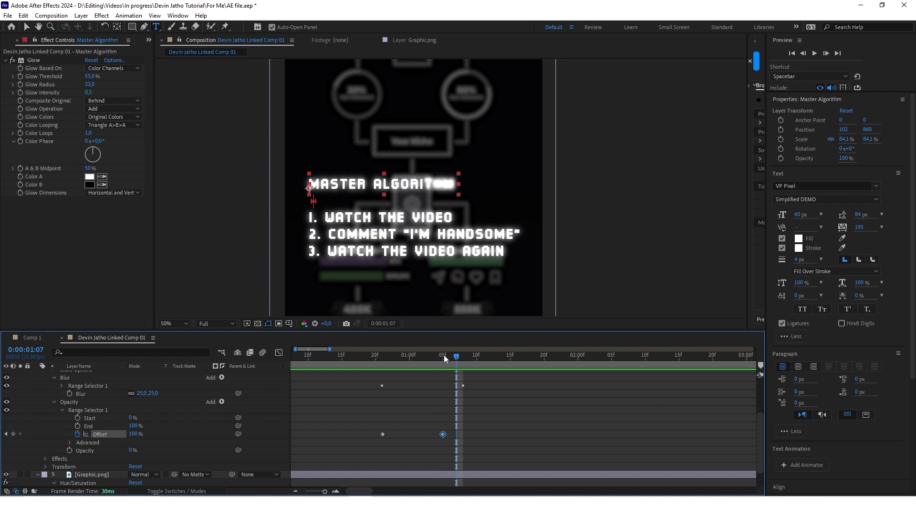
key("Page_Down")
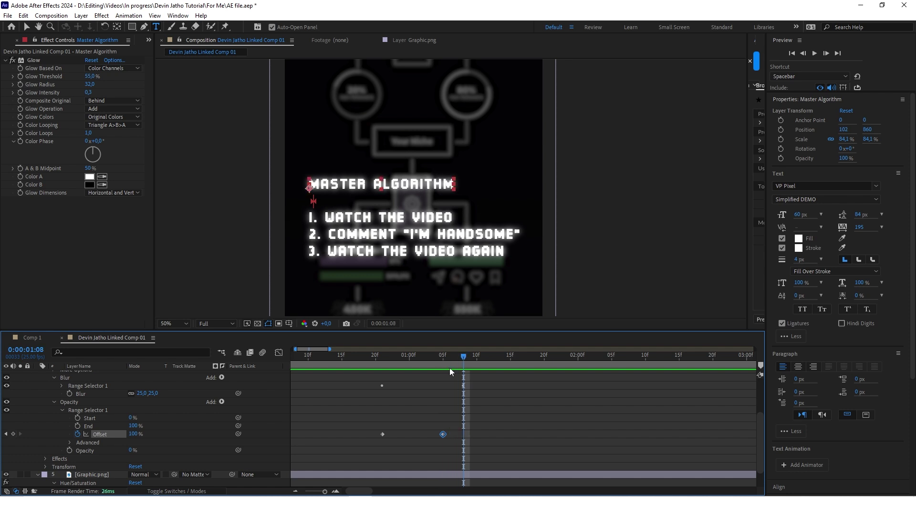
- Copy the title layer's Blur and Opacity animators to the three numbered list text layers, with the playhead at 0:00:00:21
scroll(490, 409, "down", 1)
left_click(491, 411)
scroll(167, 419, "up", 4)
scroll(422, 397, "down", 1)
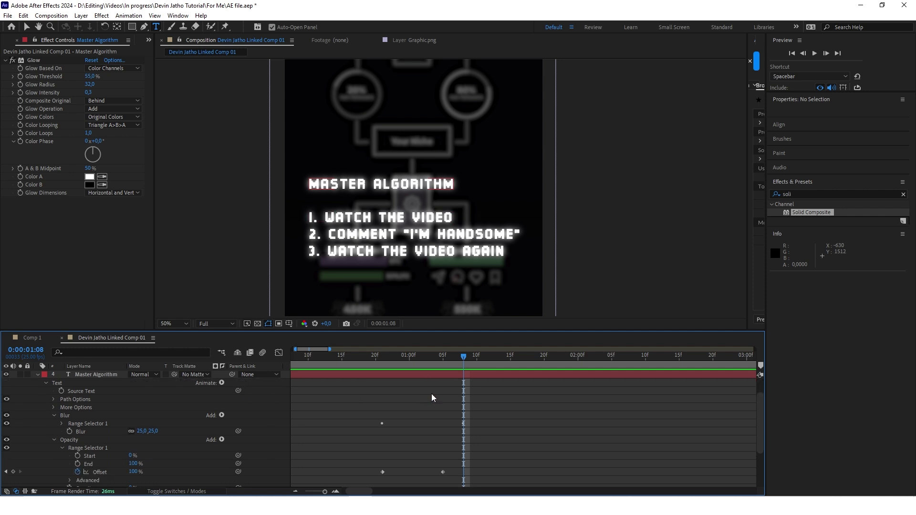
left_click_drag(463, 357, 382, 360)
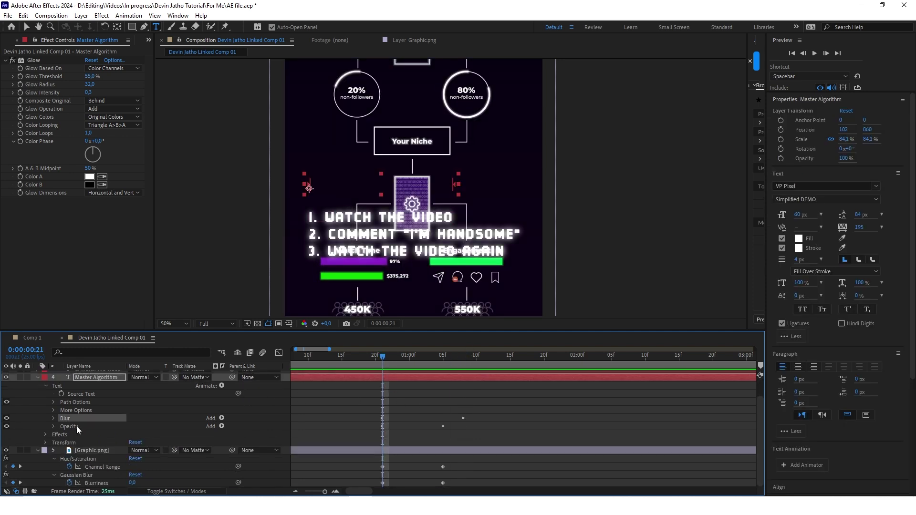
left_click(76, 426, "shift")
scroll(138, 411, "up", 1)
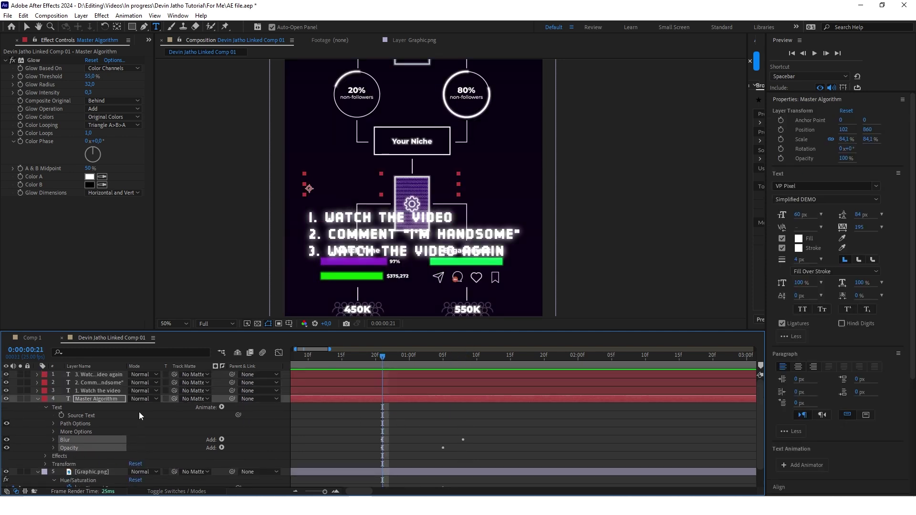
left_click(96, 391)
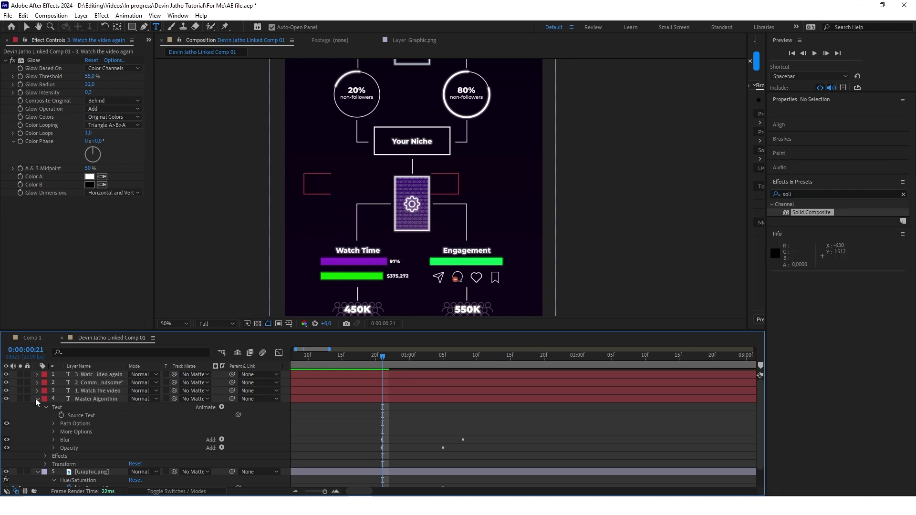
- Collapse the title layer and pre-compose the four text layers as "Text at start", with the playhead at 0:00:02:04
left_click(38, 399)
left_click(38, 407)
left_click_drag(384, 356, 496, 372)
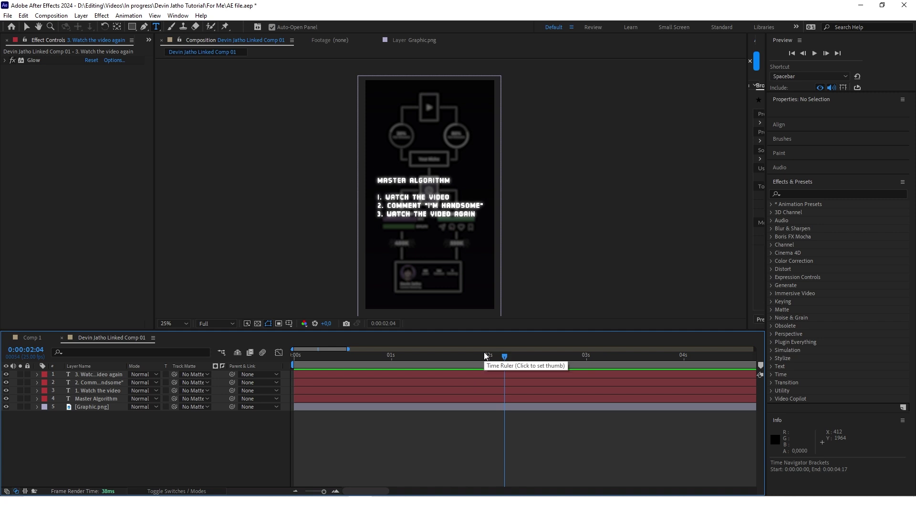
right_click(108, 374)
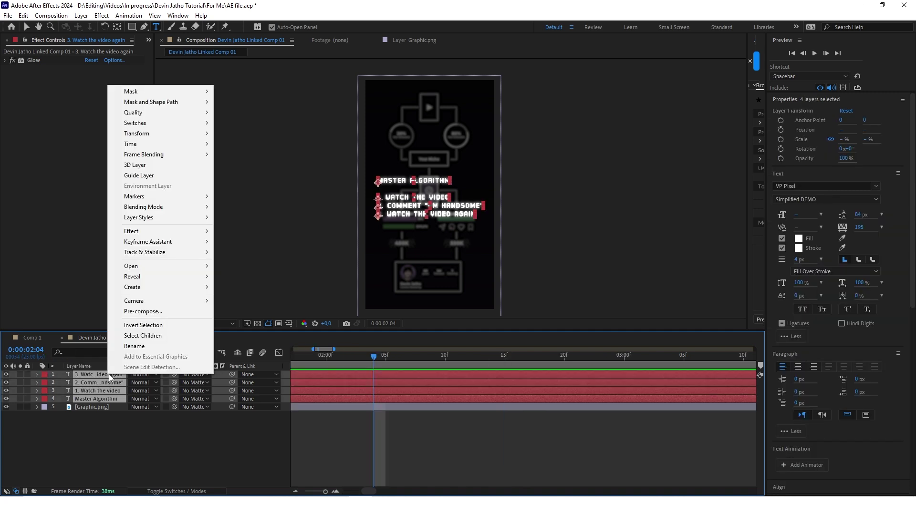
left_click(144, 311)
- Create a new text layer reading "350K" and hide the "Text at start" pre-composition
right_click(139, 304)
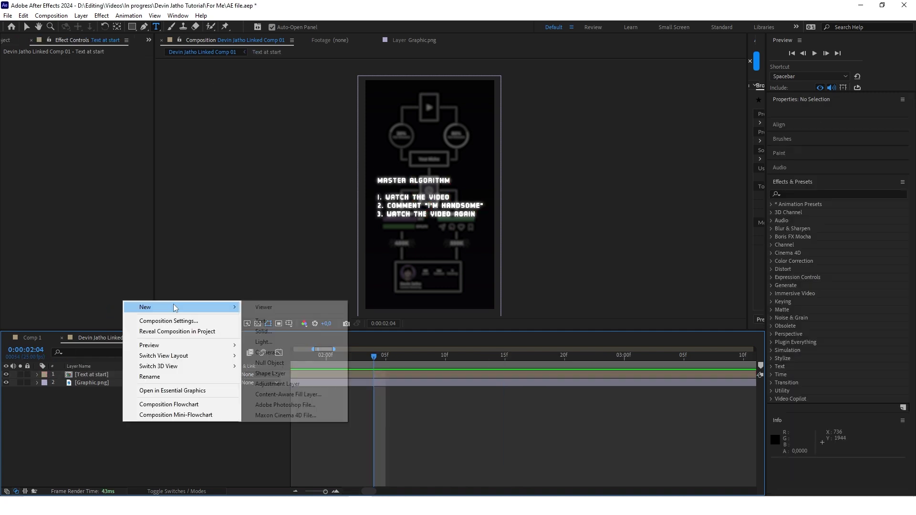
mouse_move(201, 304)
left_click(260, 319)
type("350K")
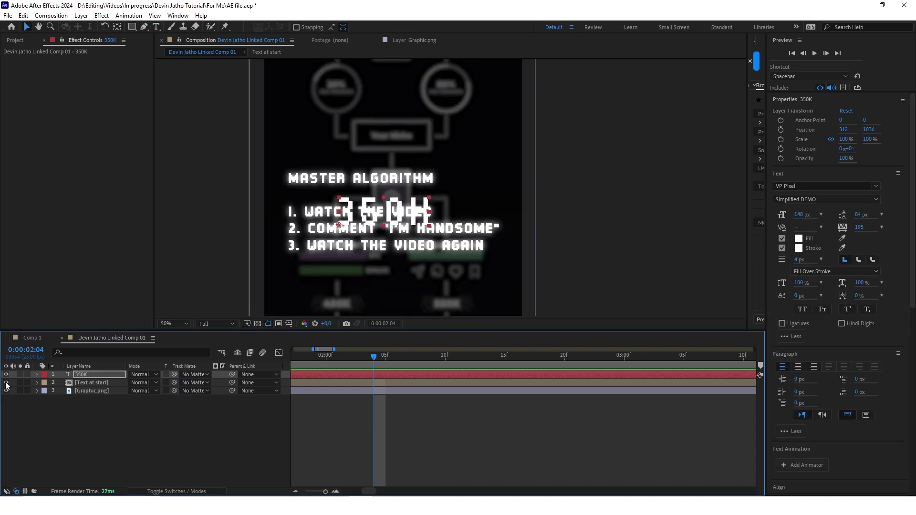
left_click(7, 383)
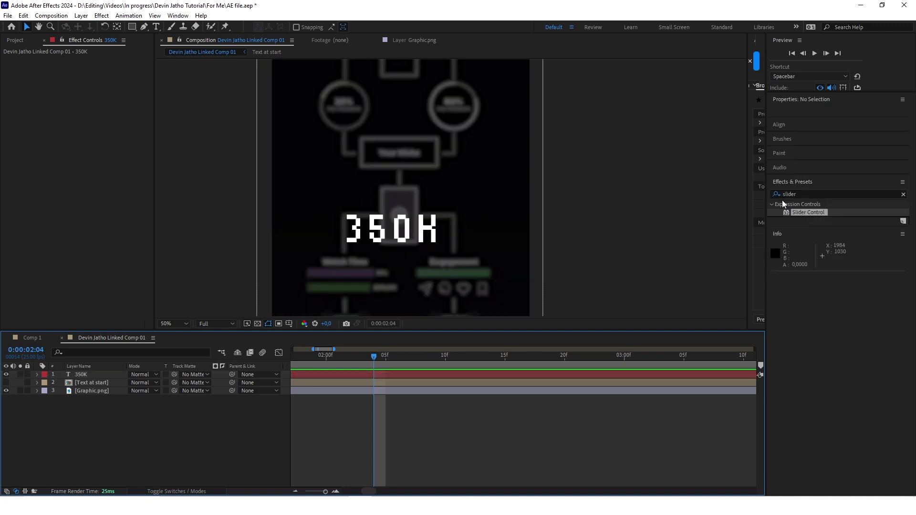
- Add a Slider Control effect to the 350K layer and link its Source Text to the slider with an expression
left_click_drag(809, 212, 420, 373)
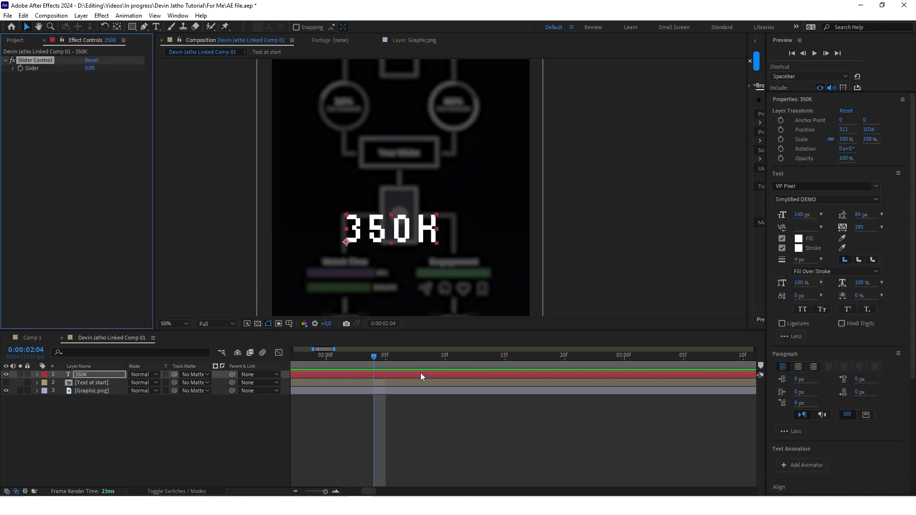
left_click(37, 374)
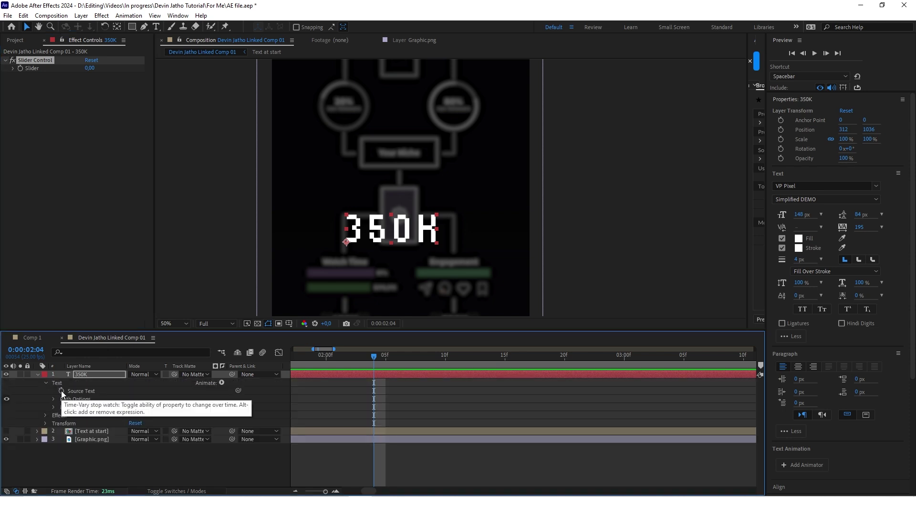
left_click(61, 392, "alt")
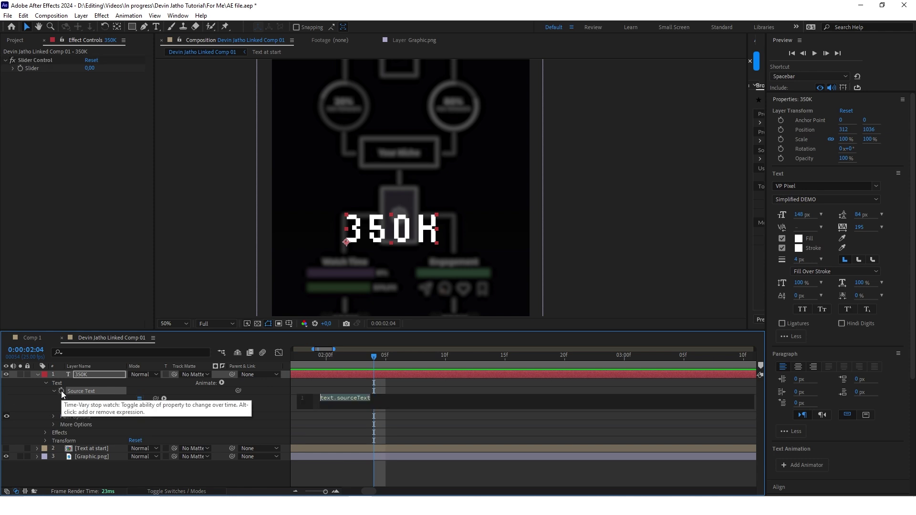
left_click_drag(188, 307, 38, 68)
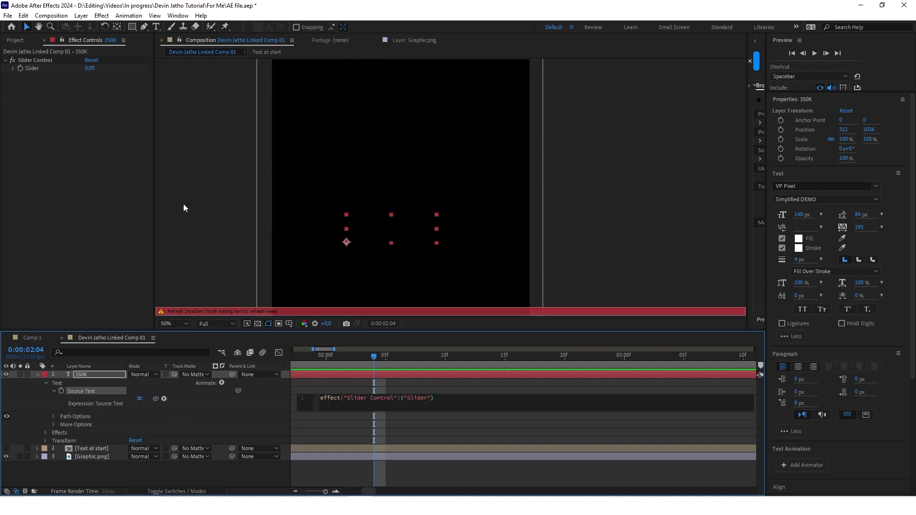
left_click(351, 361)
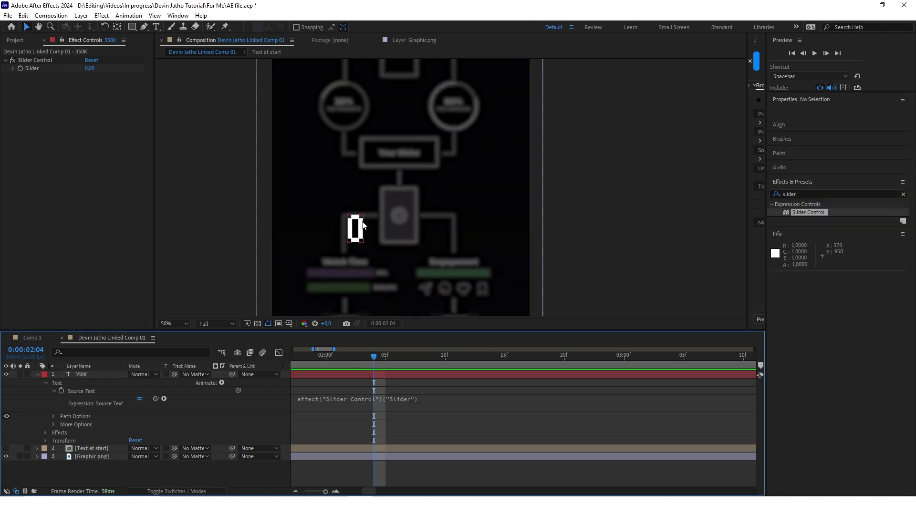
- Test the 350K layer's Slider at 79 and 55, and enable keyframing for it at 0:00:02:04
left_click(90, 67)
type("79")
key("Return")
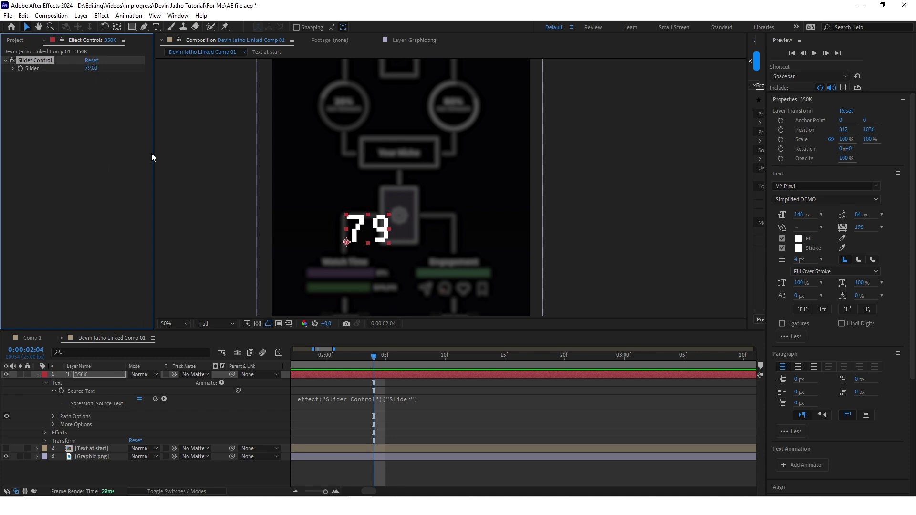
mouse_move(91, 69)
left_mouse_down()
mouse_move(109, 69)
mouse_move(96, 71)
left_mouse_up()
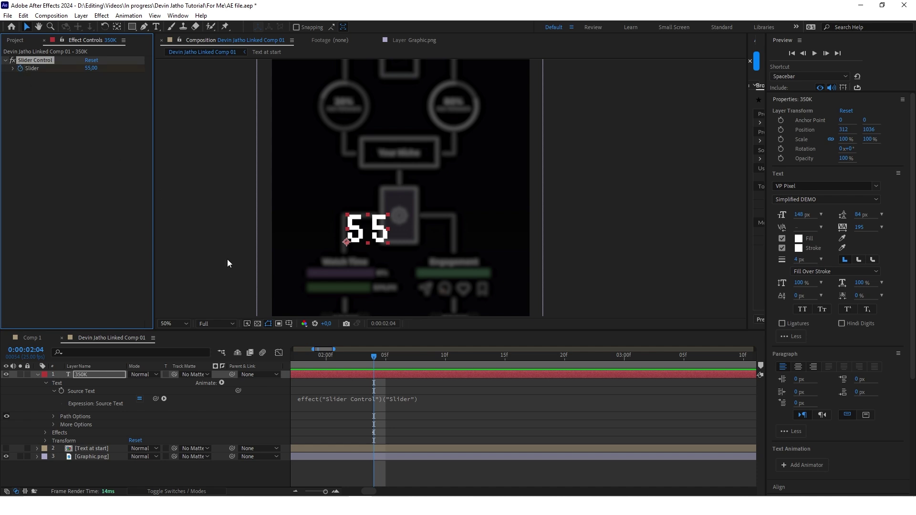
- Append +"K" to the Source Text expression so the number is followed by the letter K
left_click(448, 399)
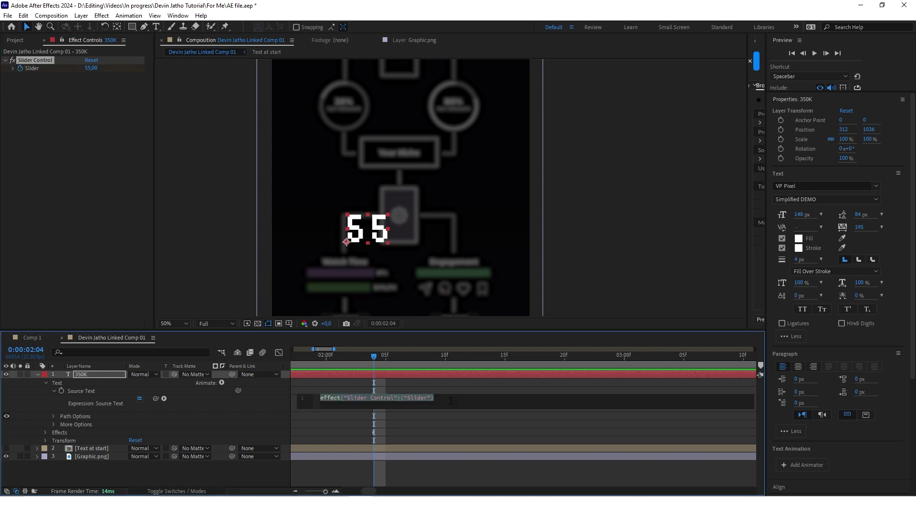
type("+\"K\"")
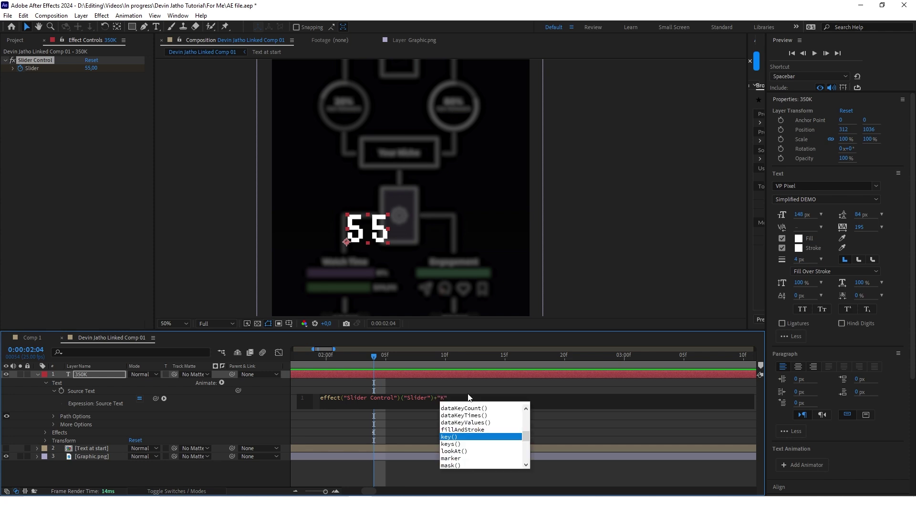
left_click(468, 390)
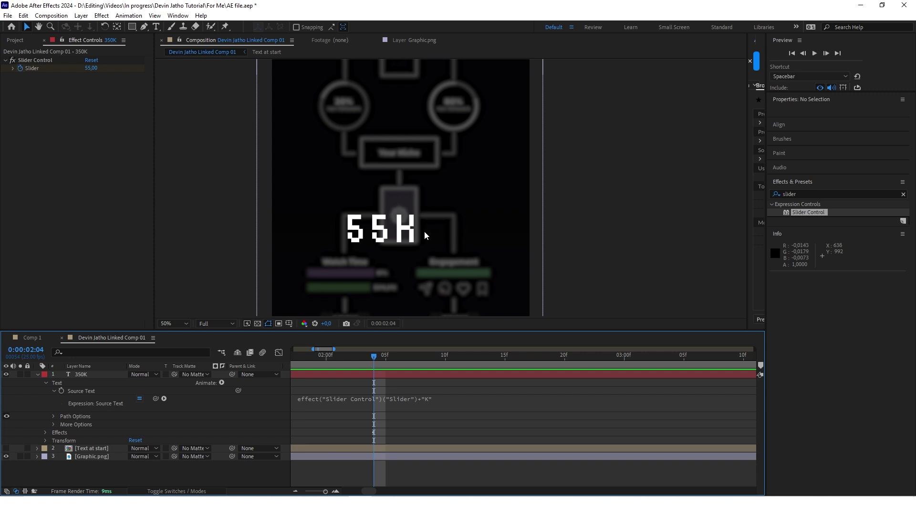
- Keyframe the Slider at 350 at 0:00:02:04 and 972 at 0:00:02:11, and scrub through the count
left_click(89, 67)
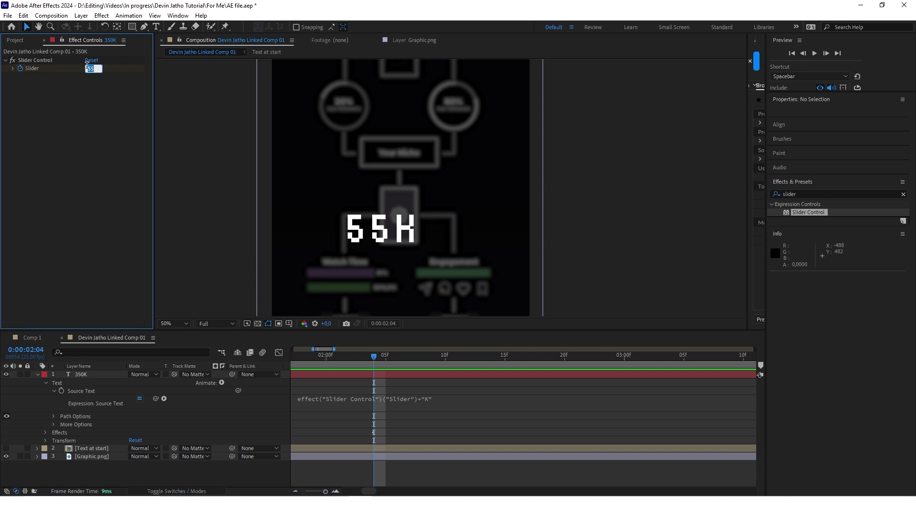
type("350")
key("Return")
left_click(386, 356)
left_click_drag(391, 356, 454, 362)
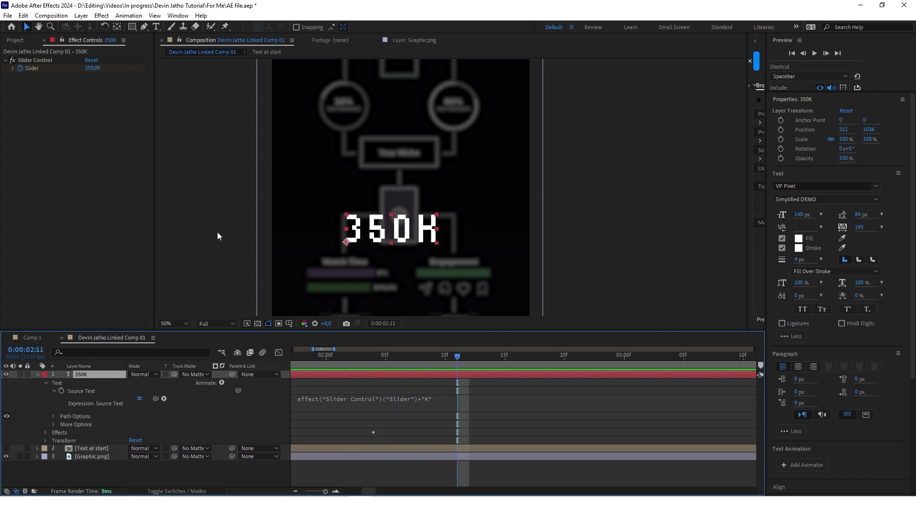
left_click(69, 133)
left_click(92, 67)
type("972")
left_click(101, 117)
left_click_drag(457, 356, 391, 362)
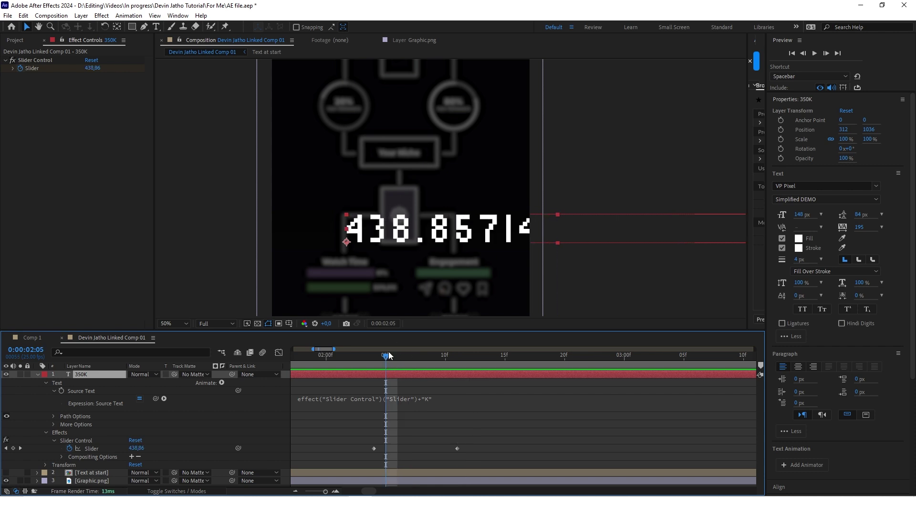
- Wrap the slider reference in the Source Text expression in Math.round() and scrub through the whole-number count
left_click(298, 402)
type("math.round(")
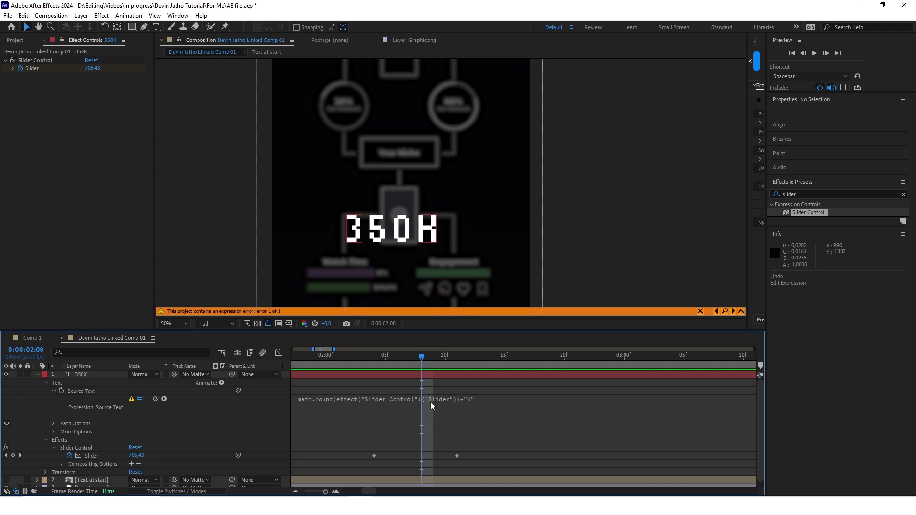
mouse_move(423, 359)
left_mouse_down()
mouse_move(399, 365)
mouse_move(426, 362)
left_mouse_up()
left_click(302, 403)
left_click(324, 401)
key("BackSpace")
type("M")
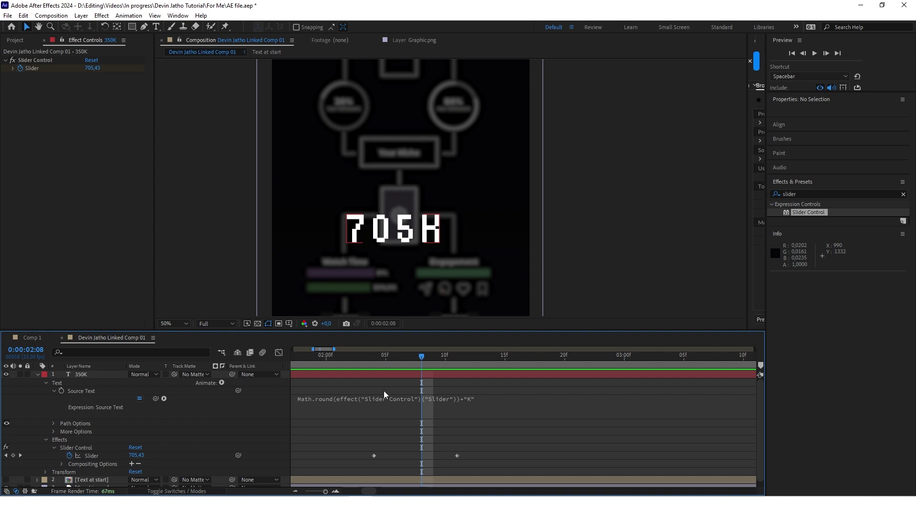
left_click_drag(422, 357, 456, 374)
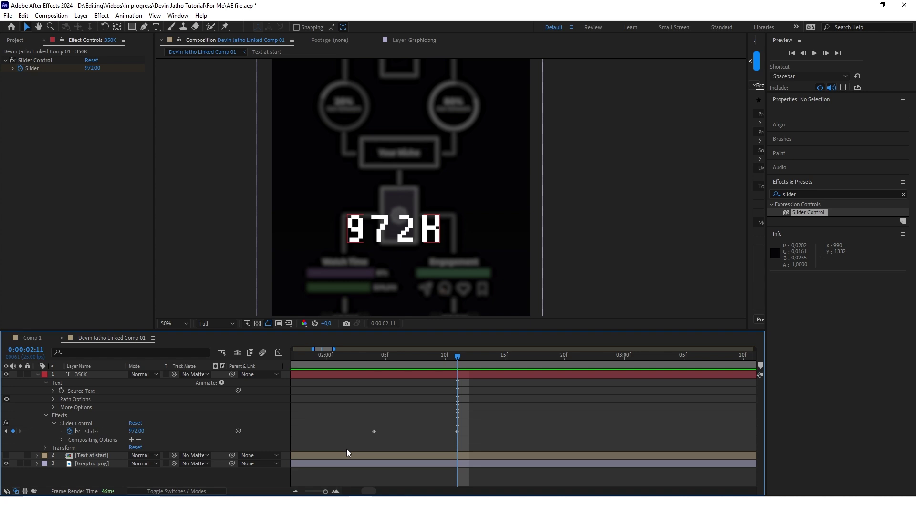
- Add a Slider keyframe of 997 at 0:00:02:18 and scrub back over the end of the count
left_click_drag(458, 358, 541, 362)
left_click(136, 431)
type("997")
left_click(386, 411)
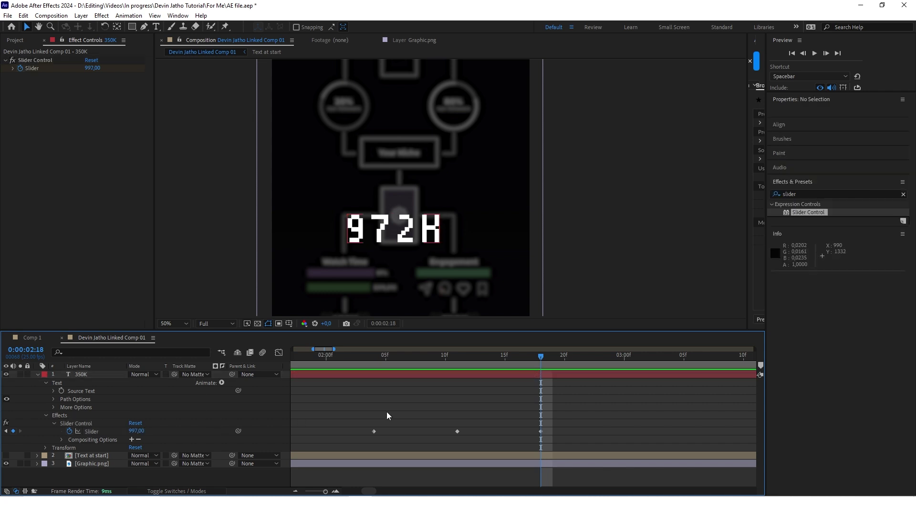
left_click_drag(545, 354, 528, 368)
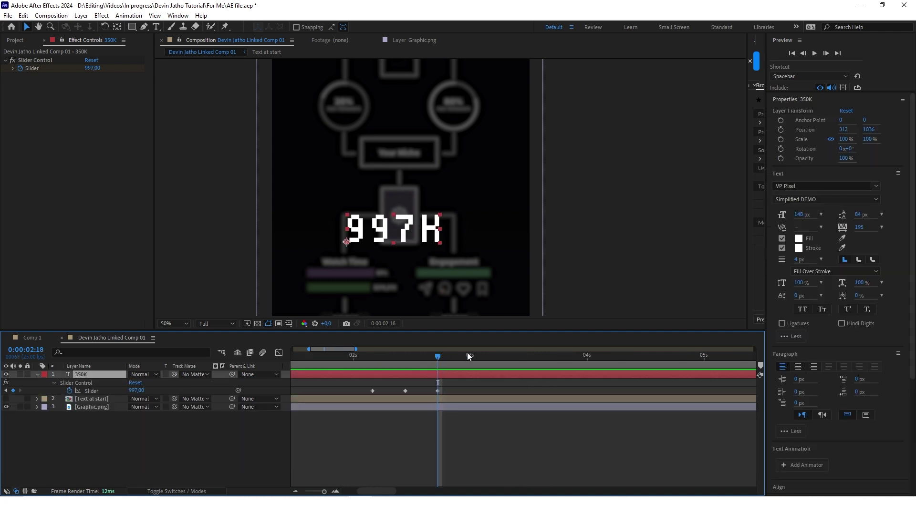
- Split the 350K layer at 0:00:02:19 and change the second part's text to "1M"
key("Page_Down")
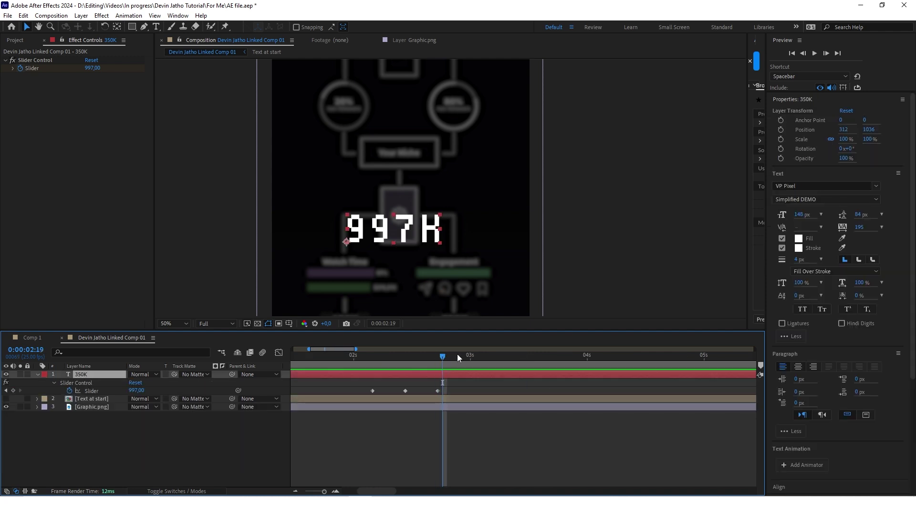
key("ctrl+shift+d")
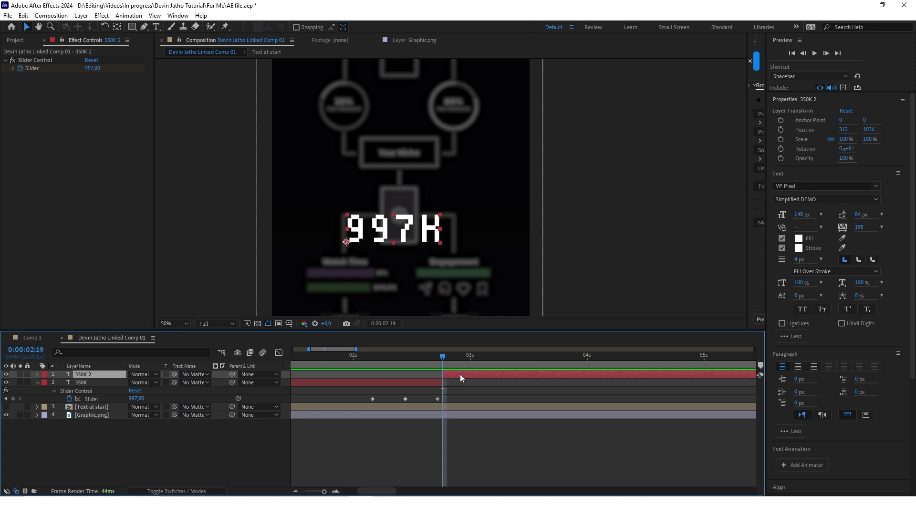
double_click(424, 229)
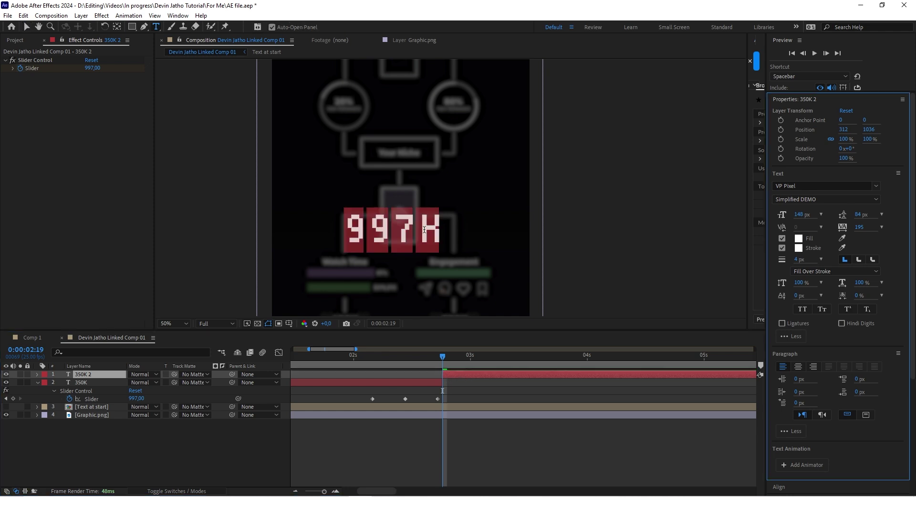
key("BackSpace")
type("1M")
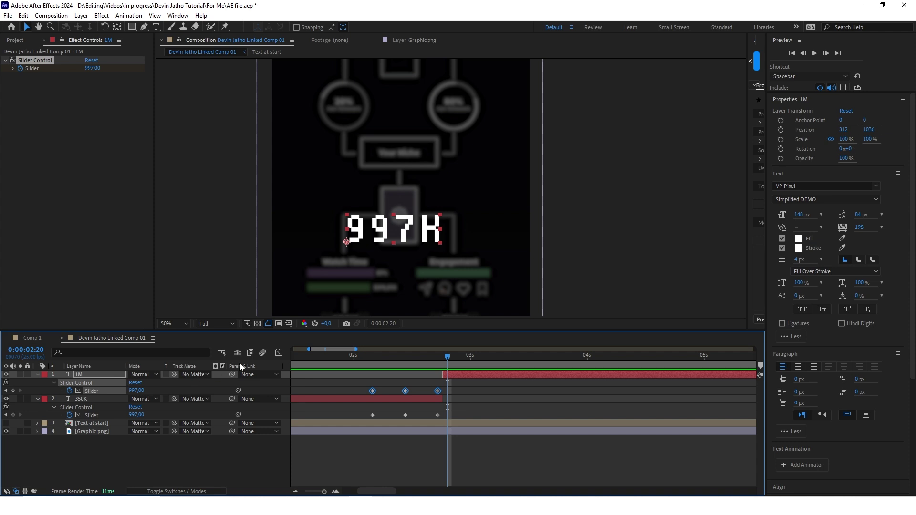
- Remove the Slider keyframes, the Source Text expression and the Slider Control effect from the 1M layer to make it static text
key("Delete")
left_click(53, 383)
key("Caps_Lock")
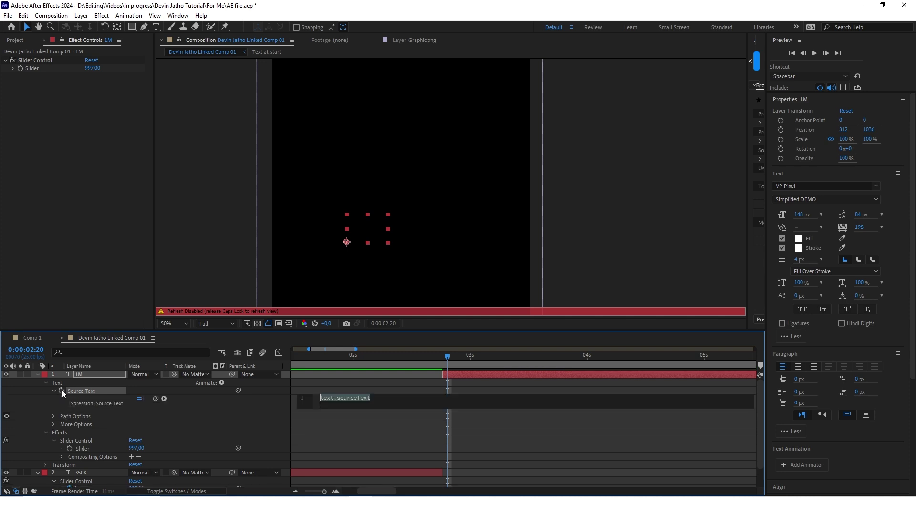
key("ctrl+shift+e")
key("Caps_Lock")
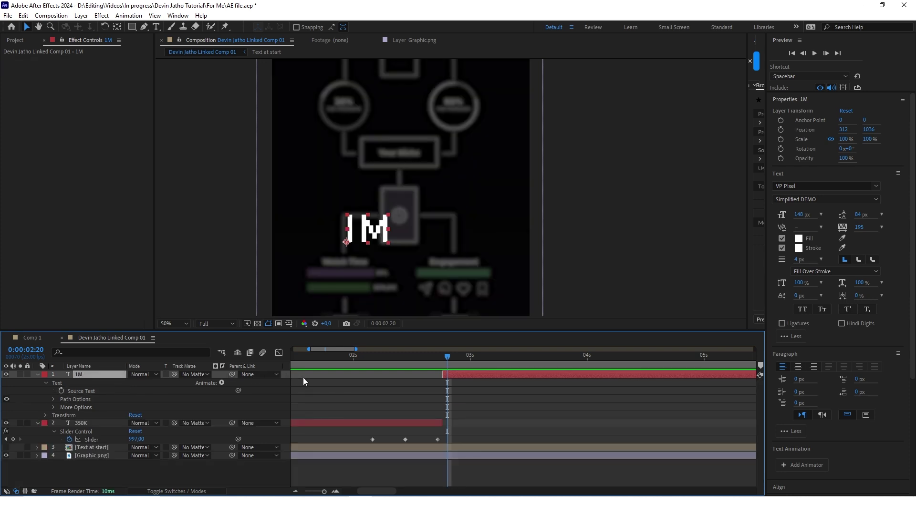
left_click(365, 384)
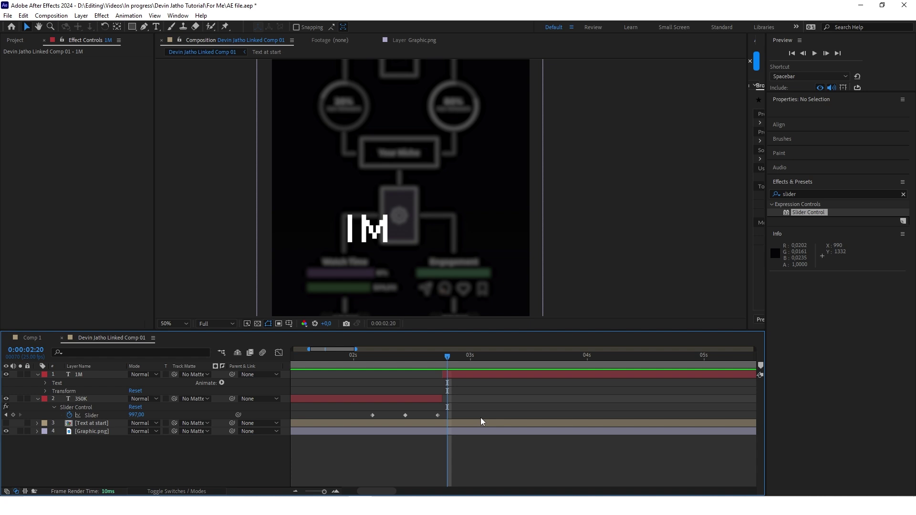
left_click(45, 383)
left_click(46, 383)
left_click(373, 232)
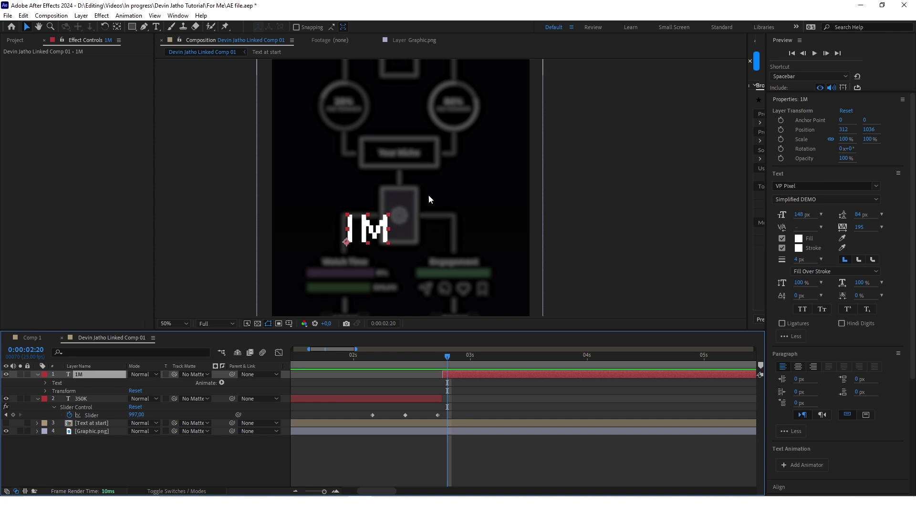
- Review the 350K layer's position, scale and opacity animation between 0:00:02:04 and 0:00:02:11 by scrubbing through it
scroll(415, 194, "down", 2)
scroll(408, 195, "up", 2)
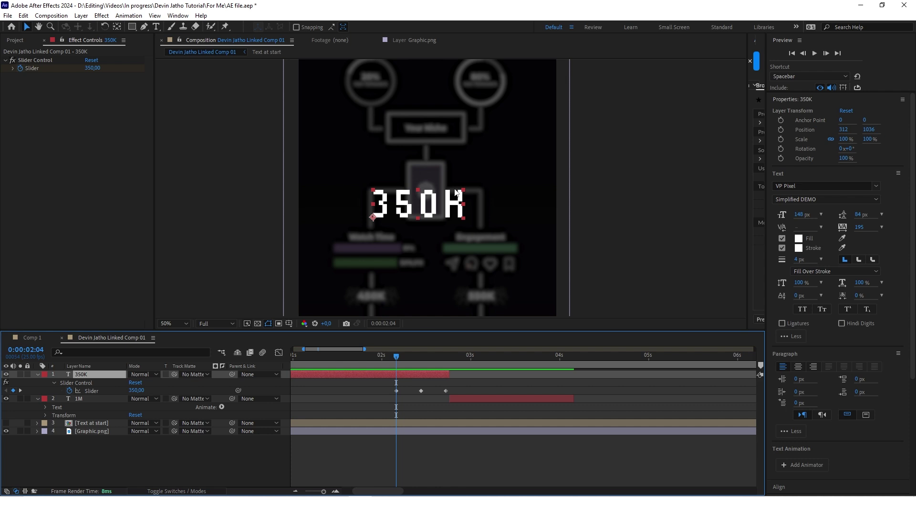
scroll(422, 221, "down", 2)
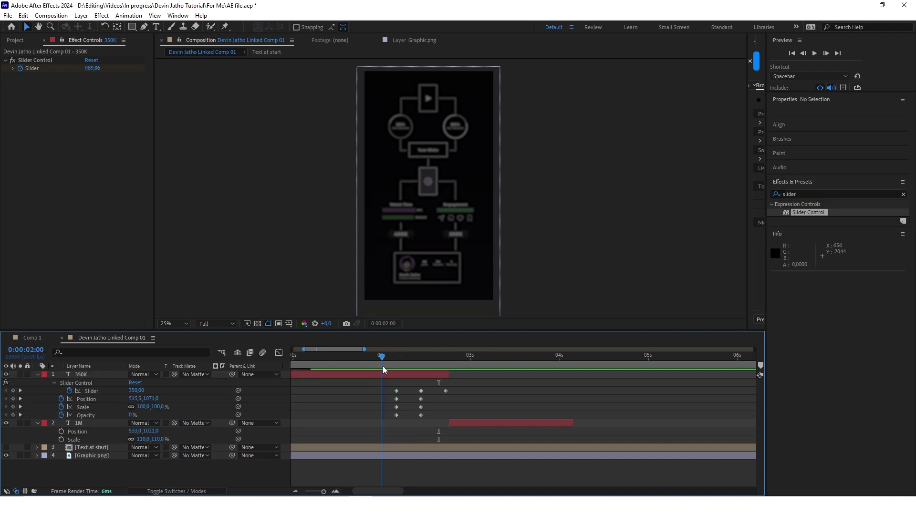
left_click_drag(382, 365, 468, 356)
left_click_drag(397, 356, 421, 356)
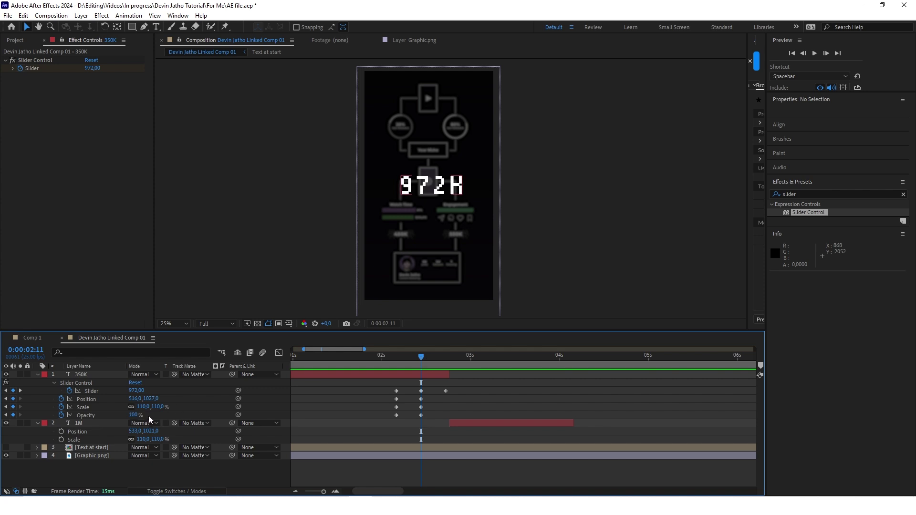
left_click(396, 356)
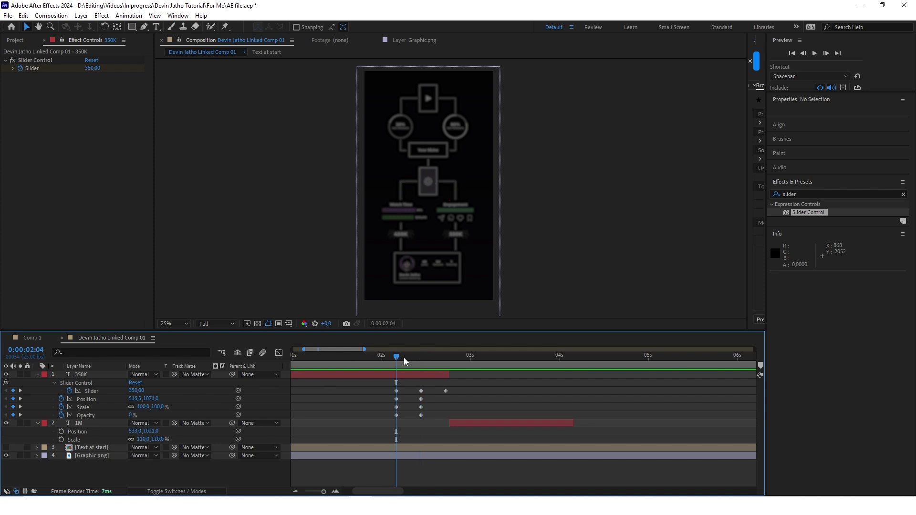
- Set the 350K layer's Position X to 516 at 0:00:02:04 and scrub forward to check the change to the 1M text
left_click_drag(403, 356, 421, 356)
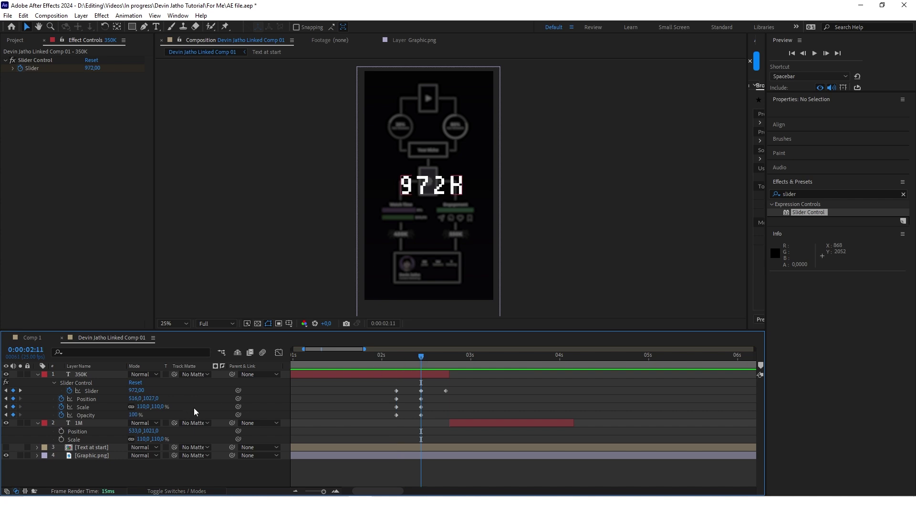
key("j")
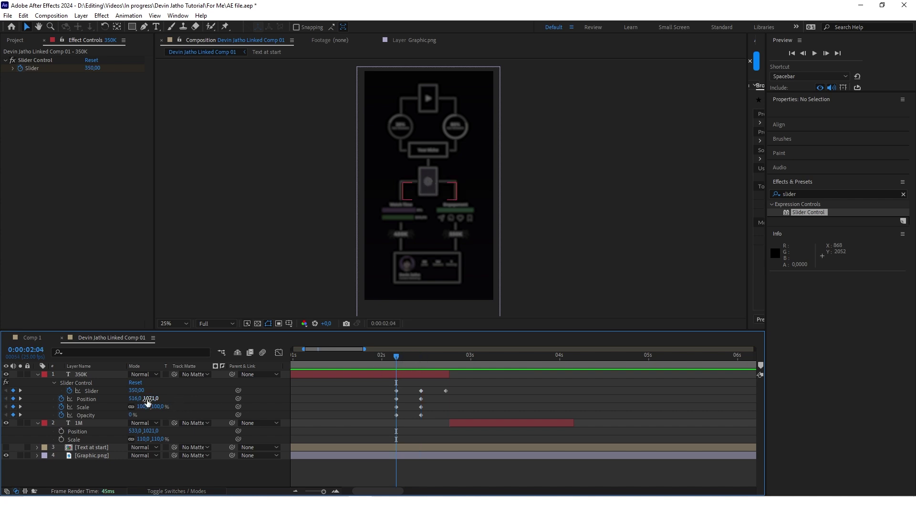
left_click_drag(396, 356, 460, 356)
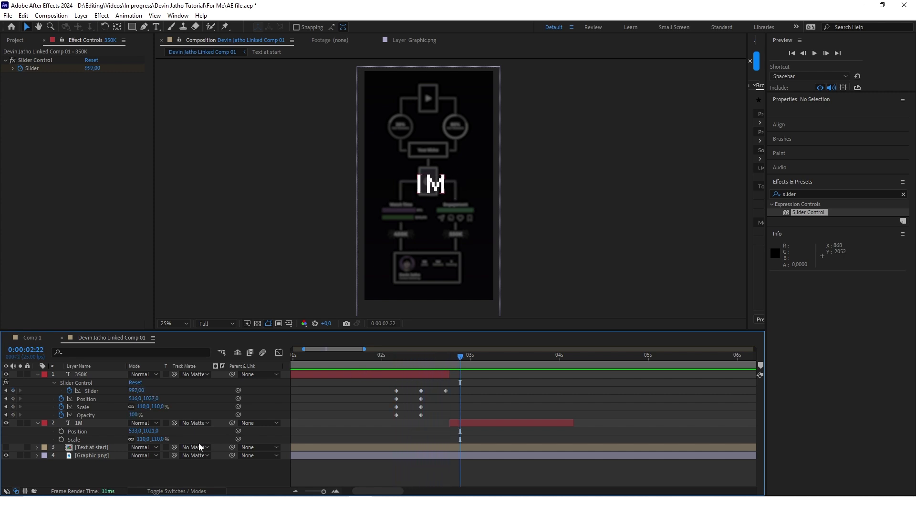
- Copy the Glow effect from the "3. Watch the video again" layer in Text at start onto the 350K and 1M layers
double_click(96, 448)
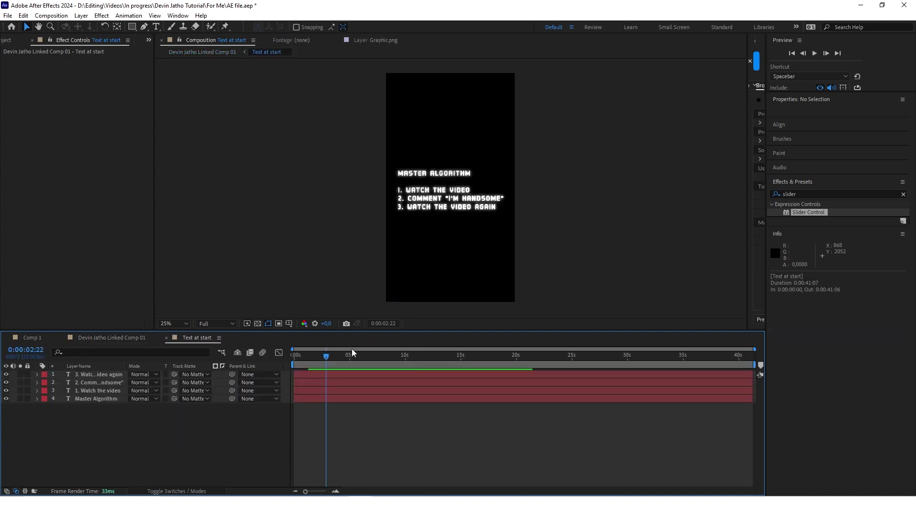
left_click(98, 375)
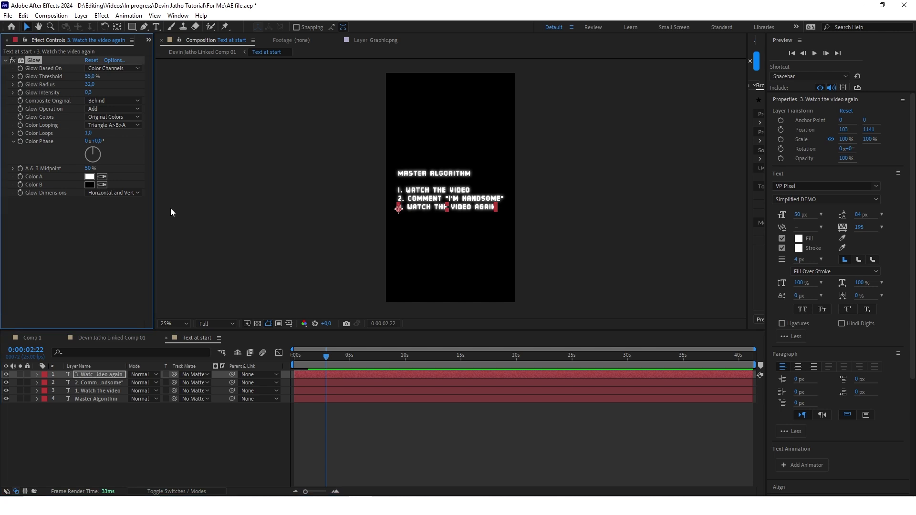
left_click(112, 337)
left_click_drag(388, 357, 474, 359)
key("ctrl+v")
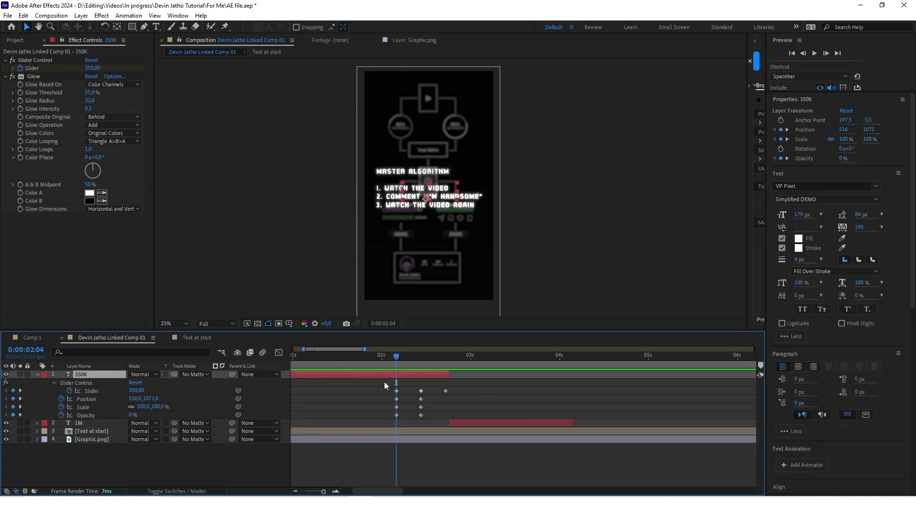
left_click(410, 357)
left_click(507, 269)
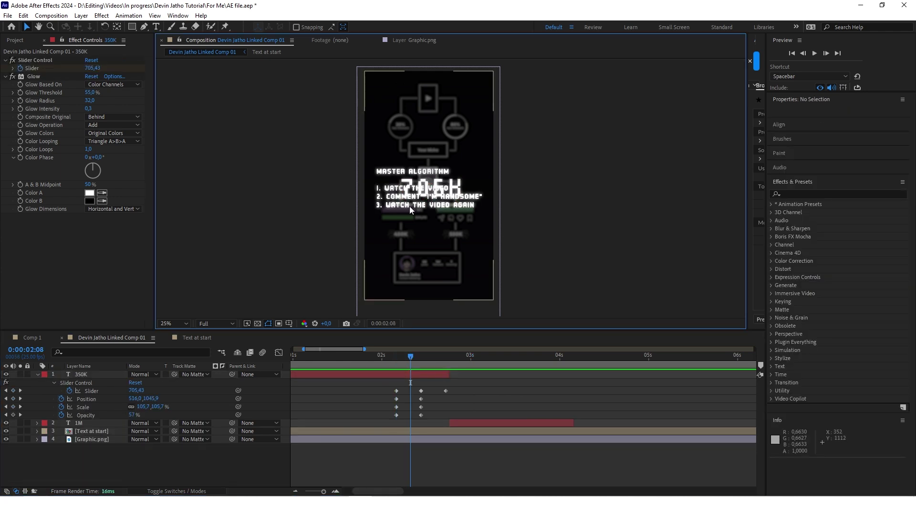
- Copy the Hue/Saturation and Gaussian Blur effects from Graphic.png and paste them onto the Text at start layer at 0:00:02:04
left_click(96, 440)
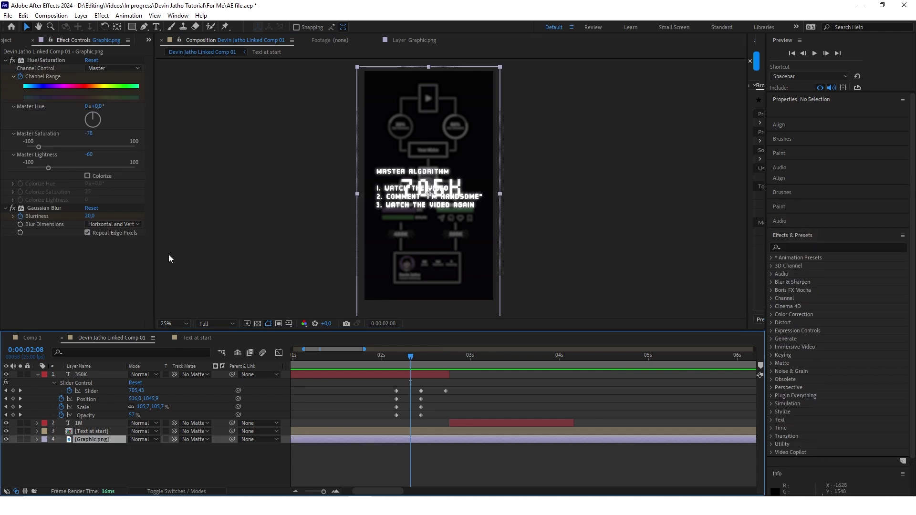
left_click(41, 61)
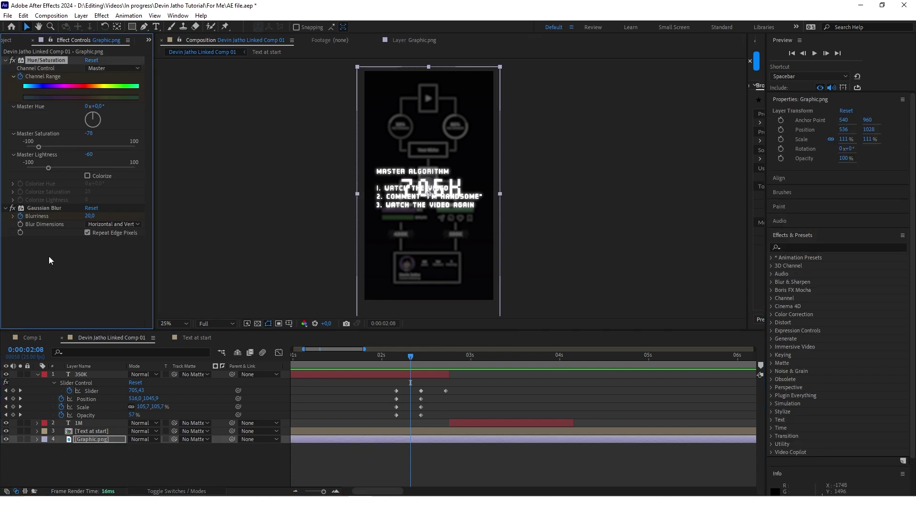
left_click(41, 207)
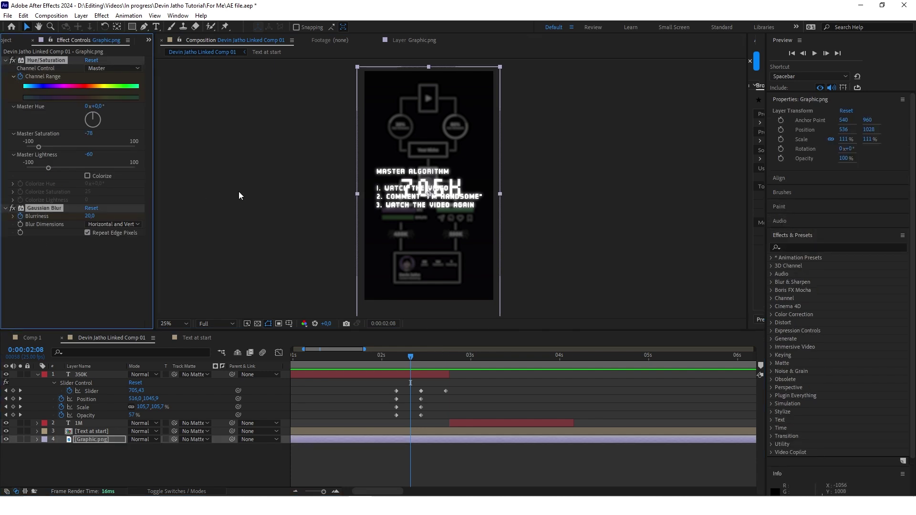
left_click(393, 404)
key("j")
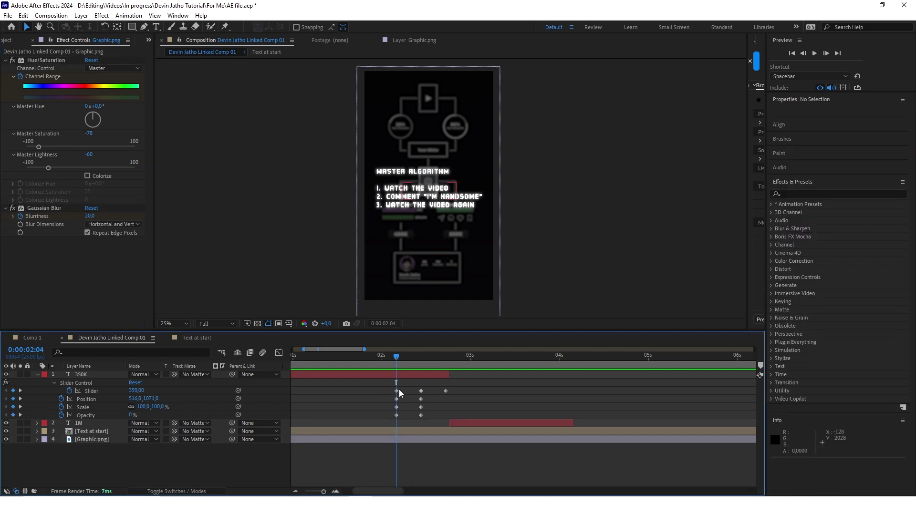
left_click(88, 431)
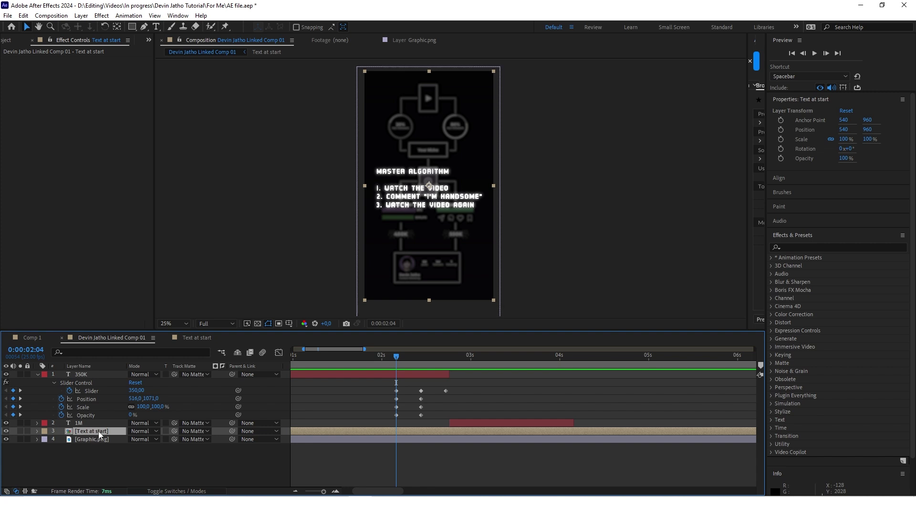
left_click(98, 431)
mouse_move(391, 361)
left_mouse_down()
mouse_move(430, 359)
mouse_move(398, 359)
left_mouse_up()
left_click(428, 362)
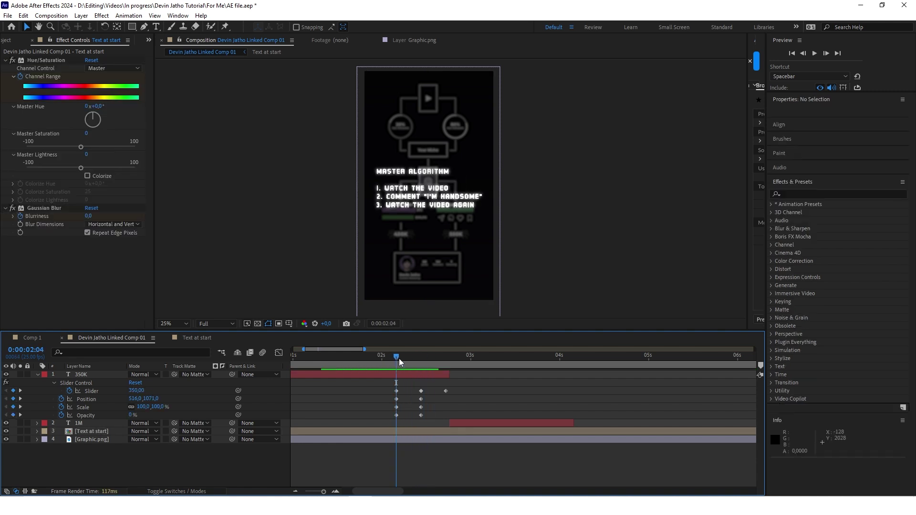
- Move the Text at start layer's second Channel Range and Blurriness keyframes earlier, to 0:00:02:08
left_click(373, 427)
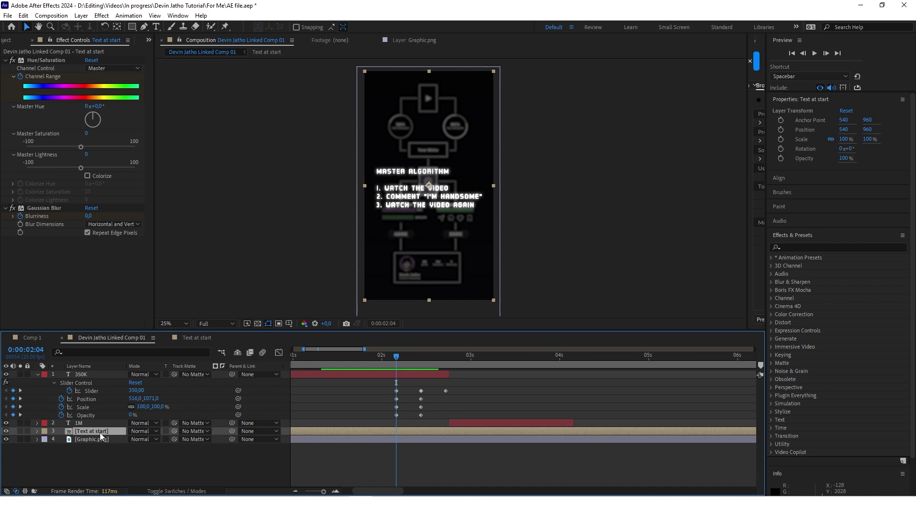
key("u")
mouse_move(421, 445)
left_mouse_down()
mouse_move(437, 467)
mouse_move(411, 448)
left_mouse_up()
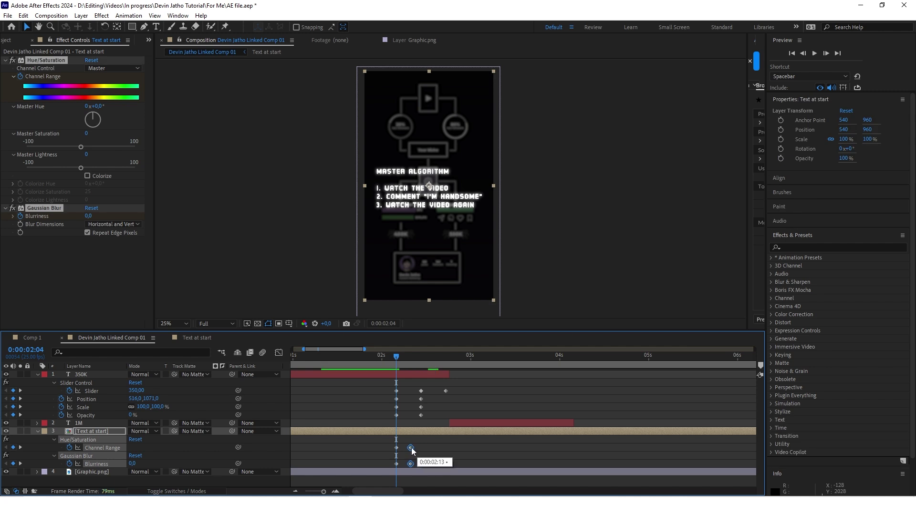
left_click(436, 452)
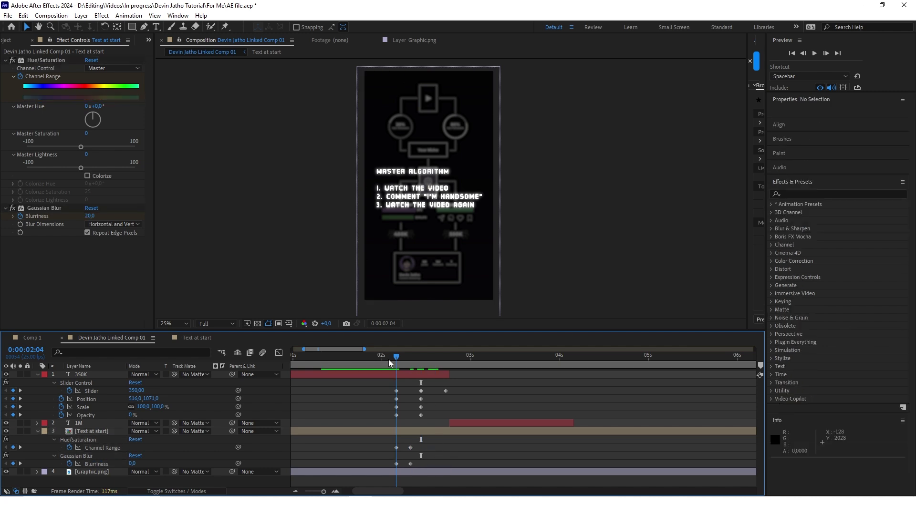
- Scrub from 0:00:02:04 to 0:00:02:22 to review the list text blurring behind the rising number
left_click_drag(392, 361, 416, 364)
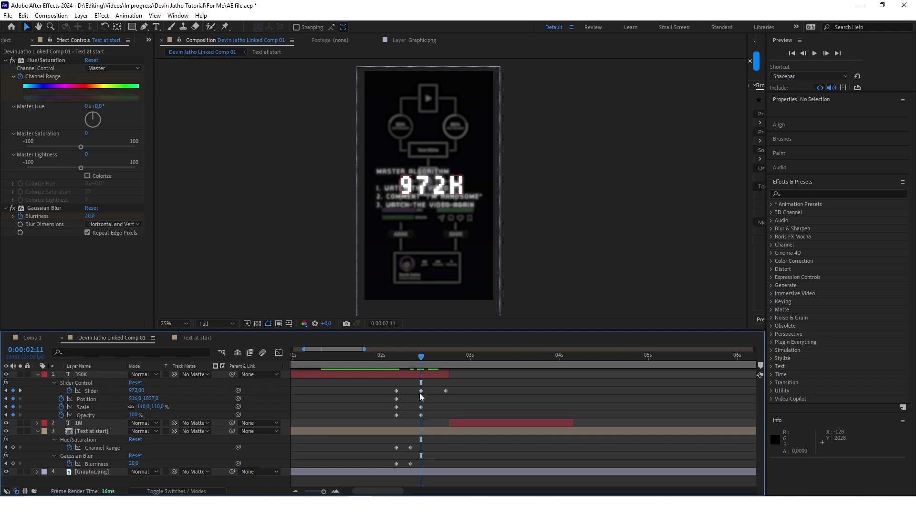
left_click(399, 358)
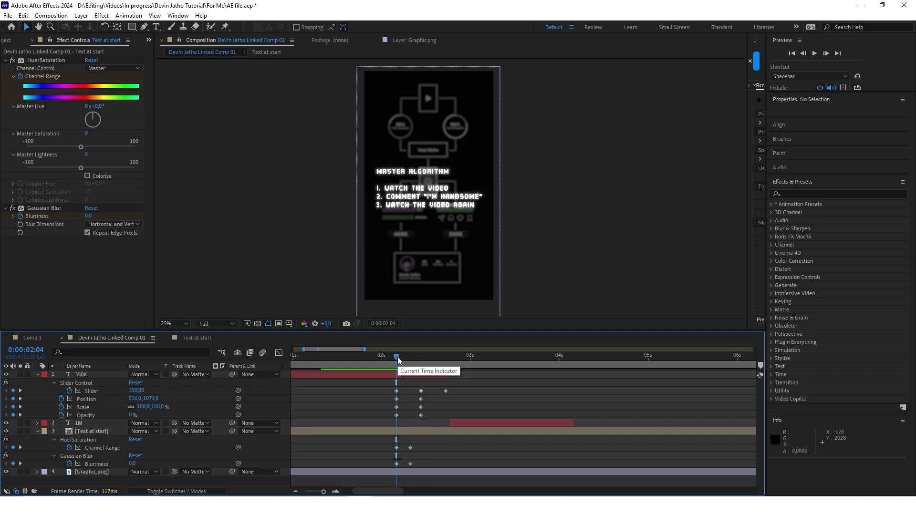
left_click_drag(400, 360, 460, 359)
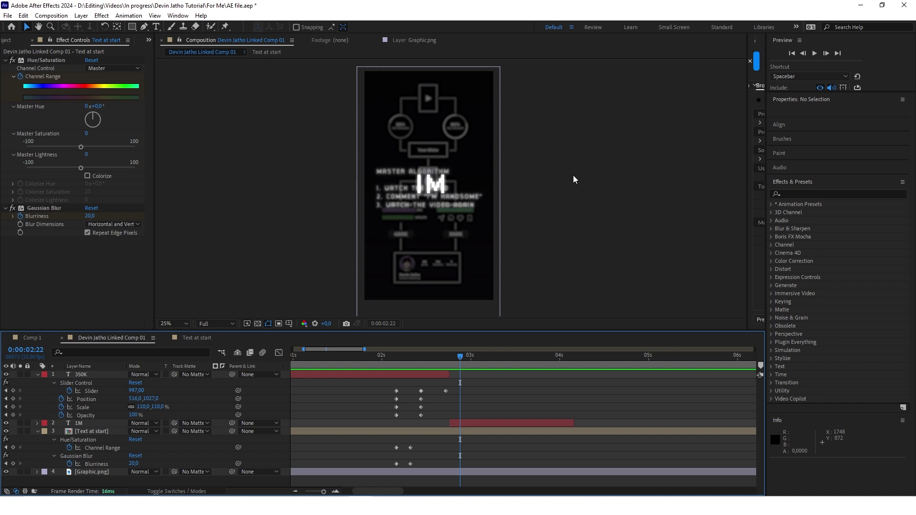
- Move the playhead to 0:00:03:16 and place a composition marker there
left_click_drag(460, 357, 528, 359)
scroll(507, 400, "up", 1)
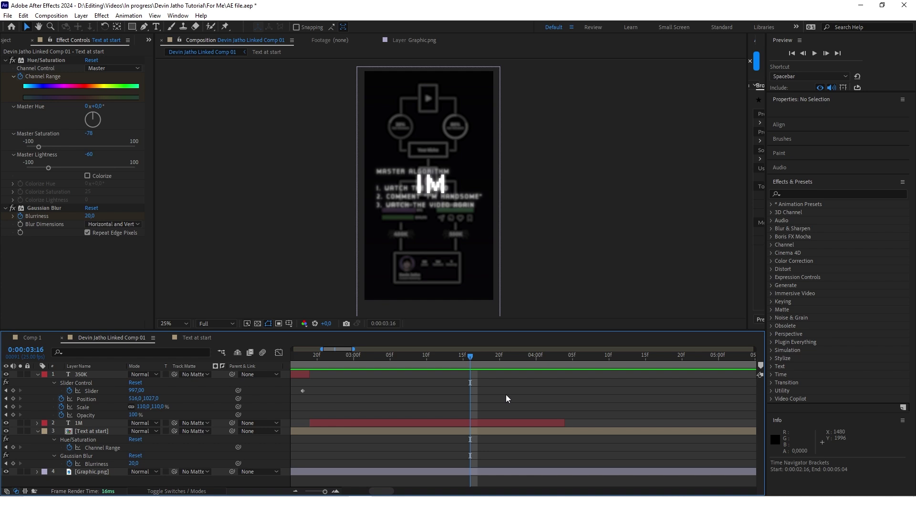
mouse_move(472, 357)
left_mouse_down()
mouse_move(490, 359)
mouse_move(474, 361)
left_mouse_up()
scroll(435, 389, "down", 2)
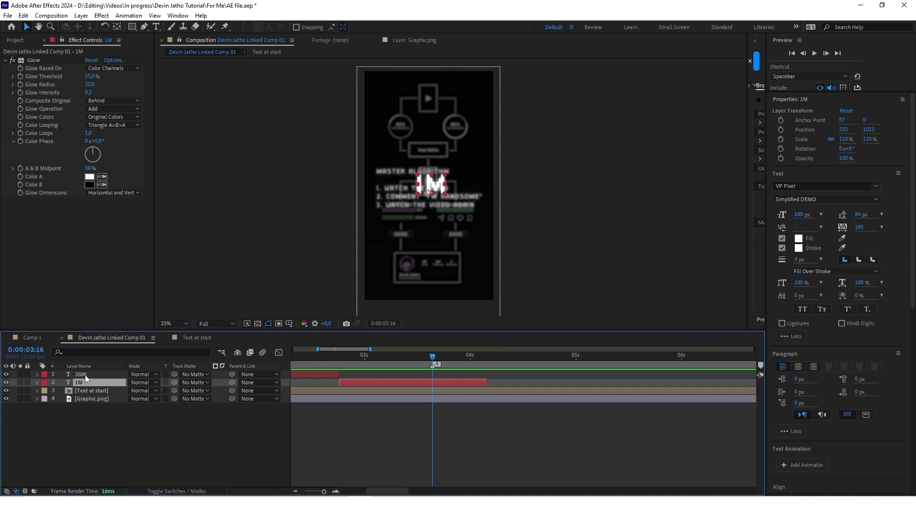
- Pre-compose the 350K and 1M layers as "Numbers" and trim the ends of all three layers to about 0:00:04:20
left_click(85, 375, "shift")
right_click(95, 377)
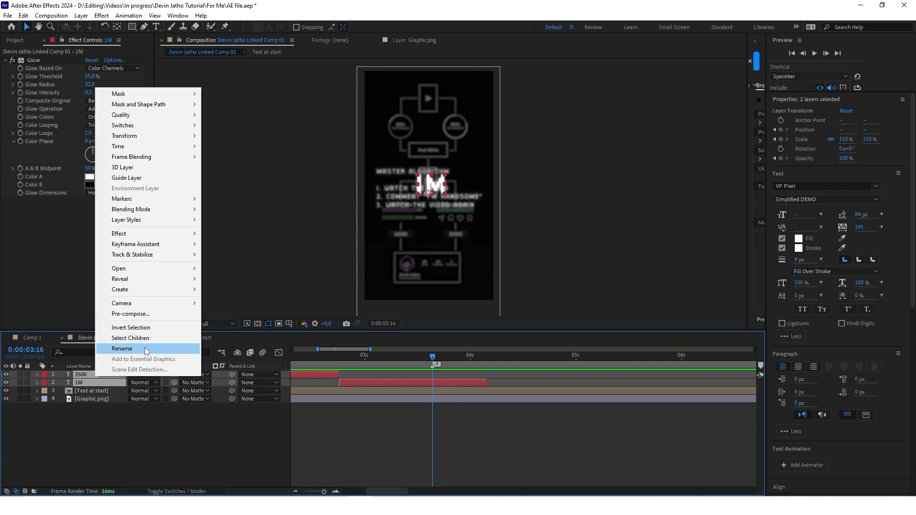
left_click(162, 315)
type("Numbers")
key("Return")
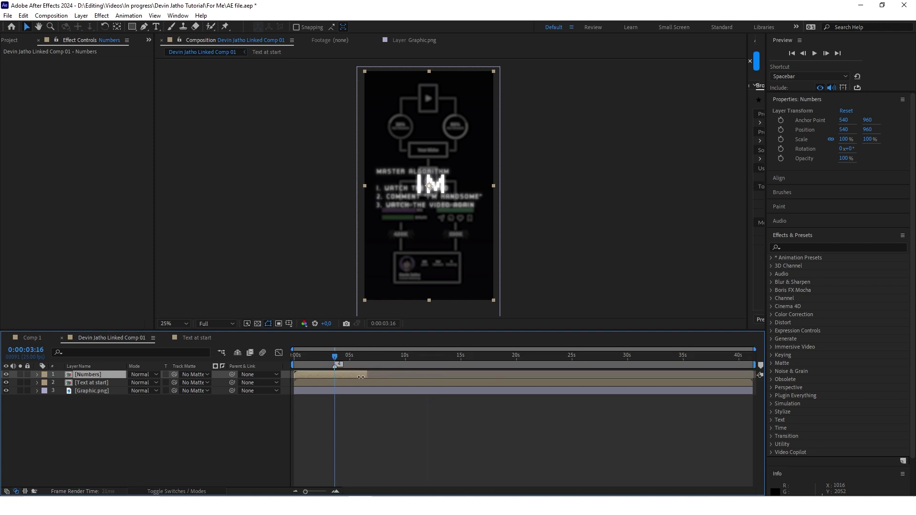
left_click_drag(366, 376, 350, 376)
left_click_drag(752, 383, 347, 383)
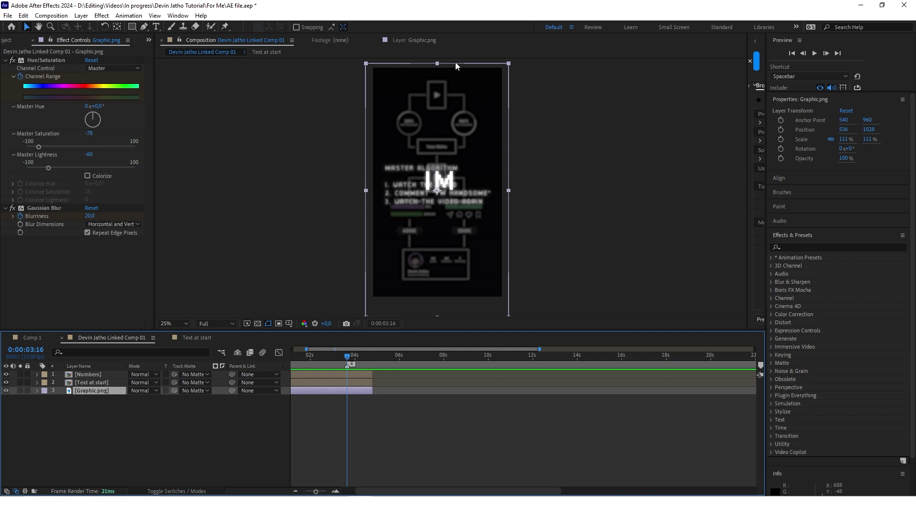
- Add a null object and place it above all other layers in the stack
right_click(94, 419)
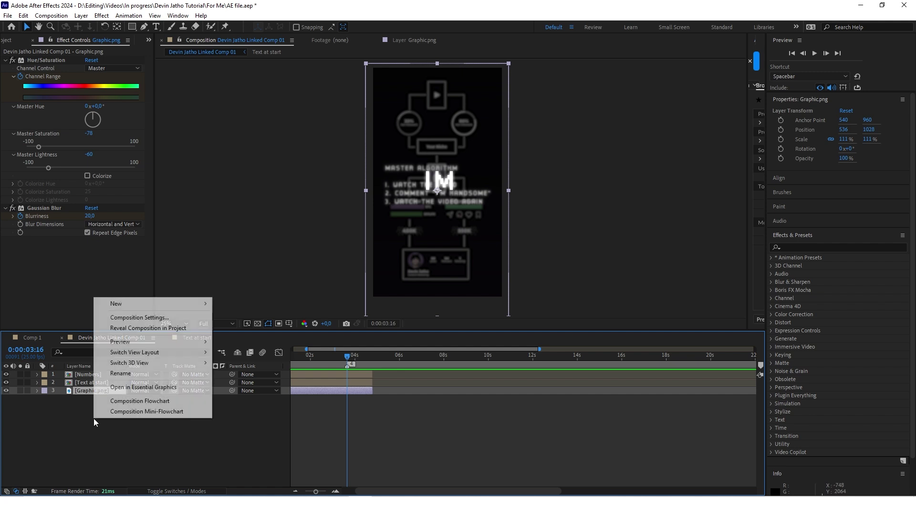
mouse_move(141, 306)
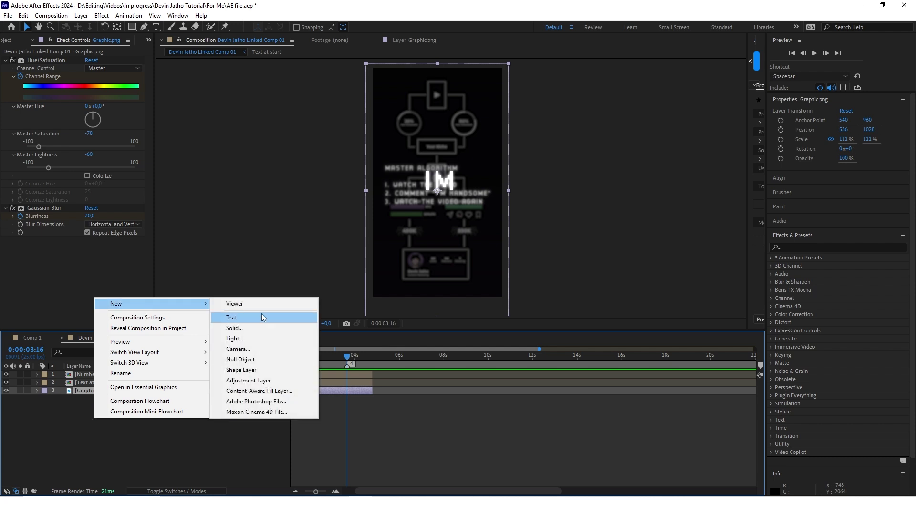
left_click(238, 359)
left_click_drag(103, 391, 90, 371)
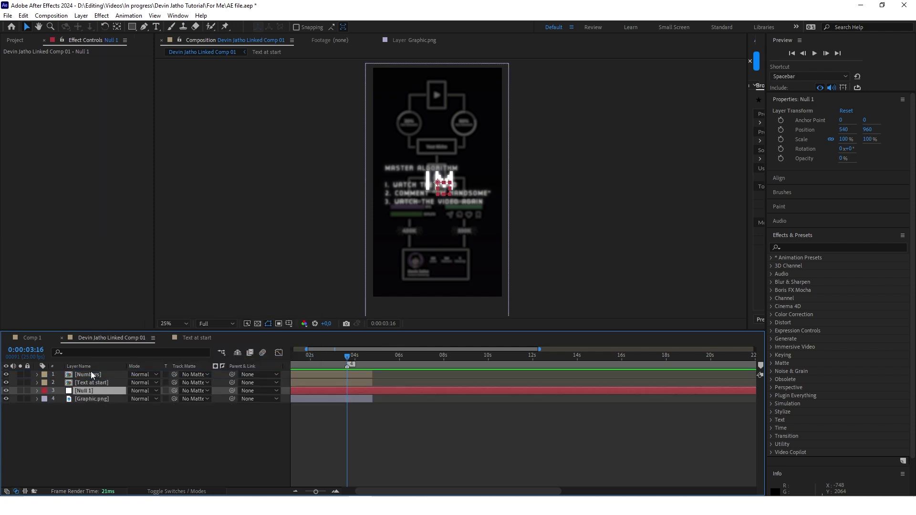
- Parent the Numbers, Text at start and Graphic.png layers to Null 1
left_click(115, 397)
left_click(162, 382, "shift")
left_click_drag(230, 385, 108, 375)
- Add Position keyframes of 540, 960 to Null 1 at 0:00:03:21 and 0:00:03:16
key("equal")
key("equal")
key("equal")
key("equal")
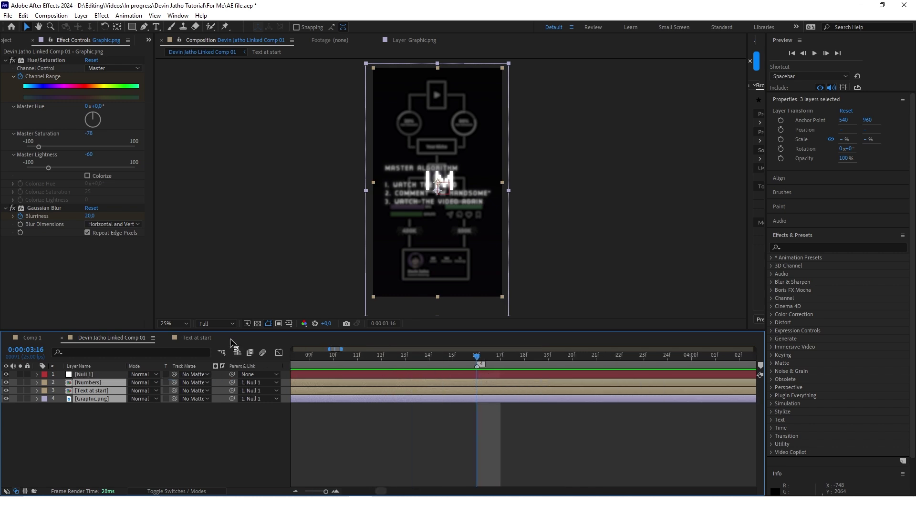
left_click_drag(482, 359, 596, 366)
key("ctrl+shift+a")
left_click(90, 375)
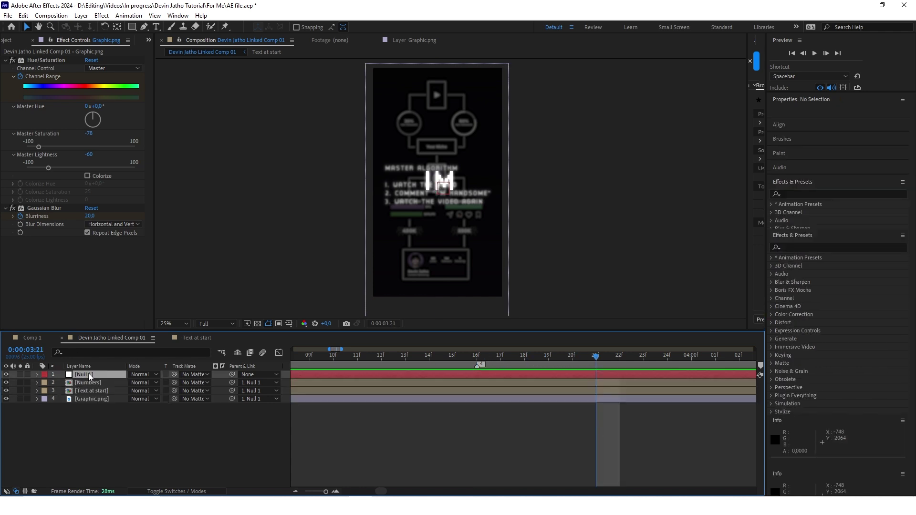
key("p")
left_click(61, 383)
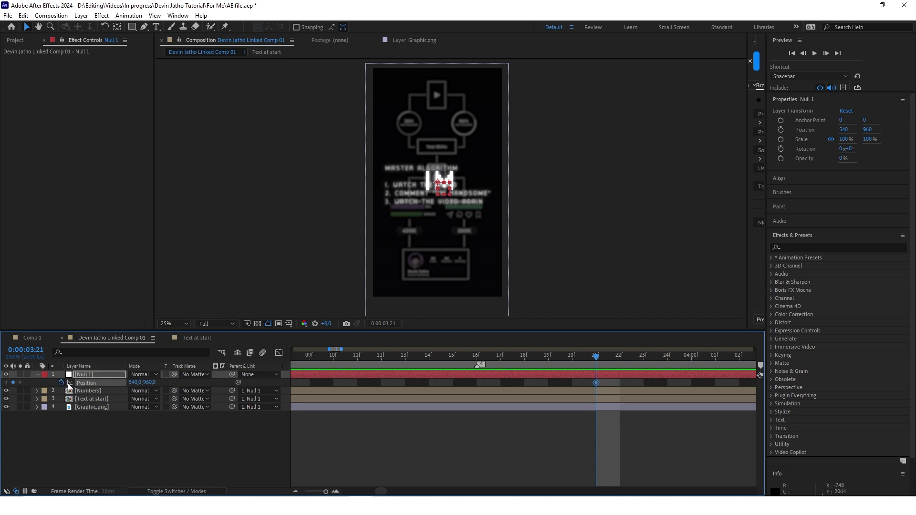
left_click_drag(597, 365, 478, 366)
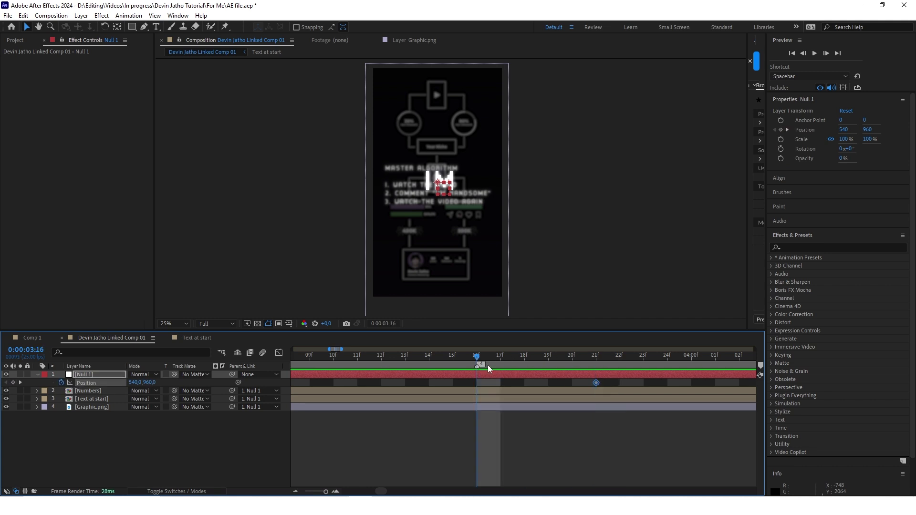
left_click(13, 382)
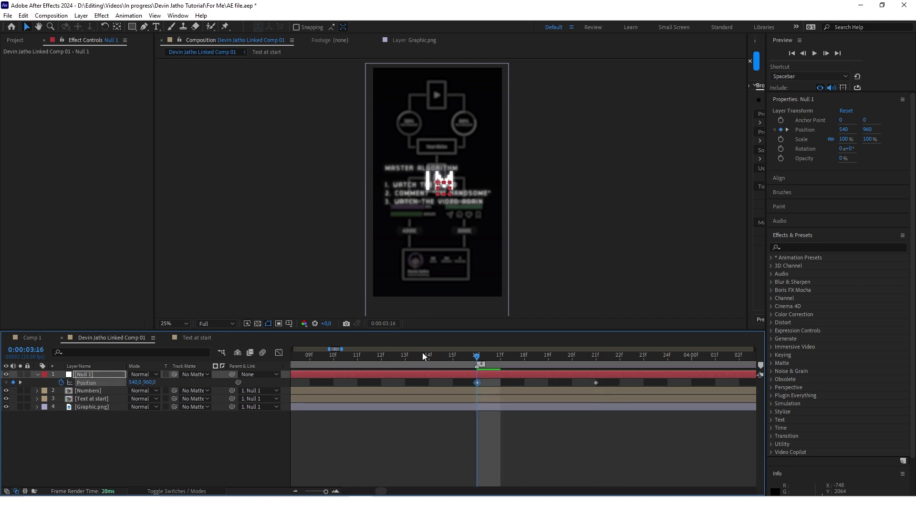
- Move Null 1 straight up at 0:00:03:21 by changing its Y position, and return to 0:00:03:16
left_click_drag(479, 361, 589, 364)
left_click_drag(149, 383, 153, 399)
left_click_drag(596, 359, 476, 358)
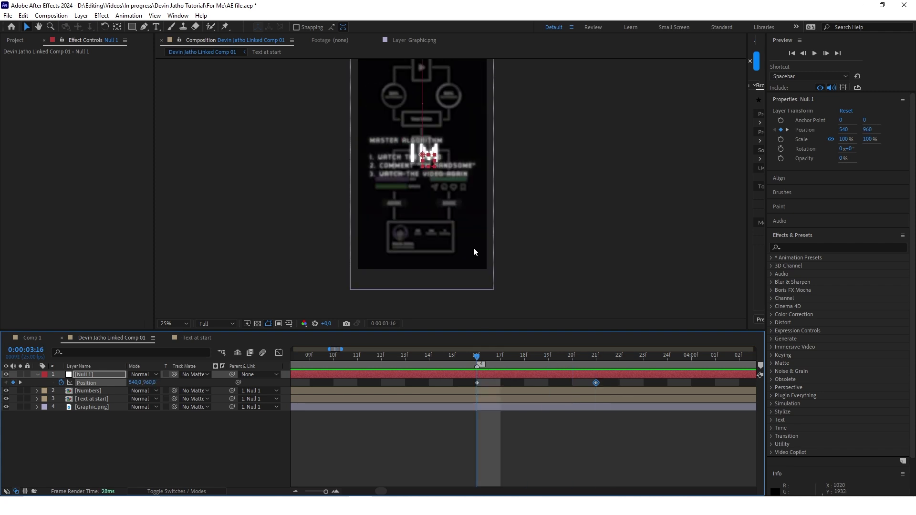
scroll(448, 176, "down", 2)
scroll(455, 162, "up", 2)
- Show the layer switches in place of the blending mode and track matte columns in the timeline
left_click(196, 438)
key("F4")
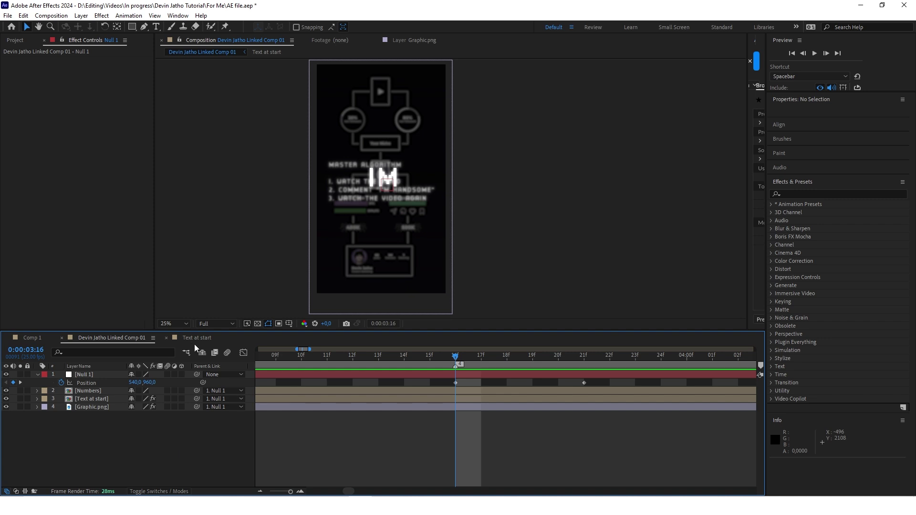
left_click(158, 491)
left_click(159, 492)
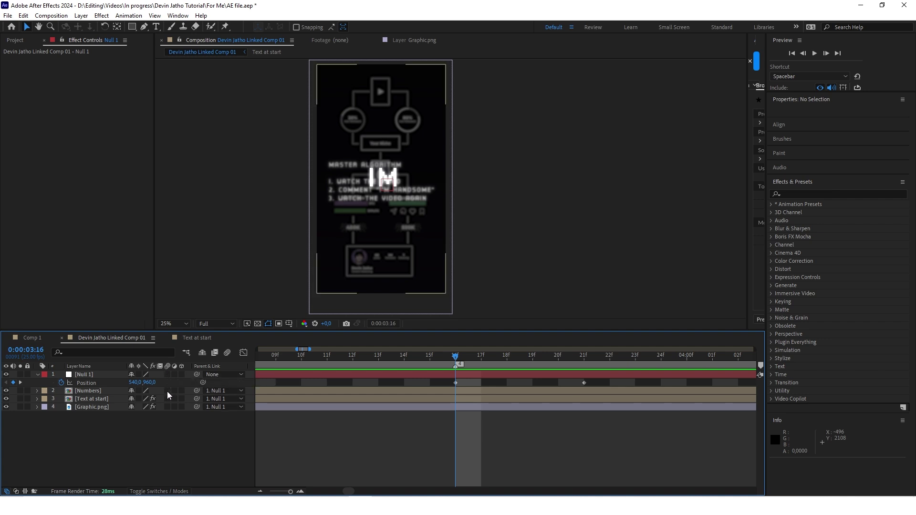
- Enable motion blur on the Numbers and Text at start layers and check the slide between 0:00:03:15 and 0:00:03:21
left_click_drag(167, 391, 166, 398)
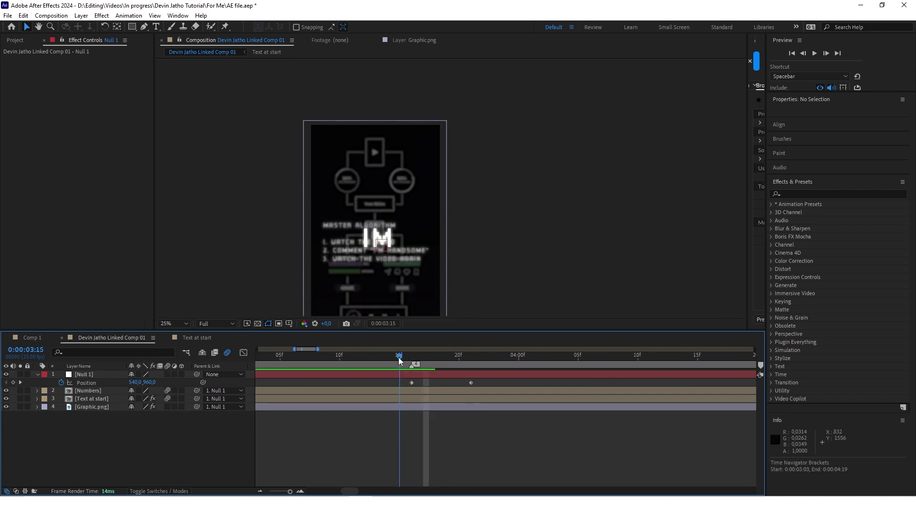
left_click_drag(400, 361, 435, 356)
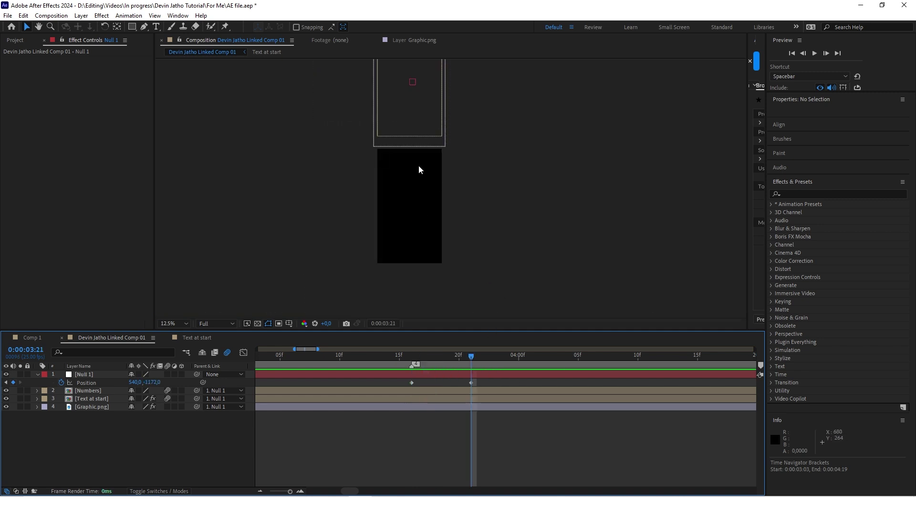
- Create a black solid beneath all the other layers and trim its start to 0:00:03:16
right_click(142, 443)
mouse_move(187, 336)
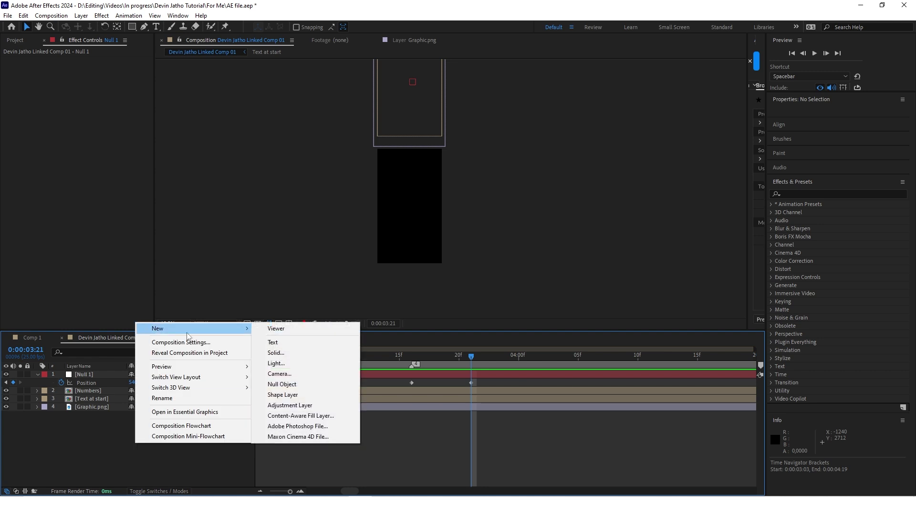
left_click(276, 352)
key("Return")
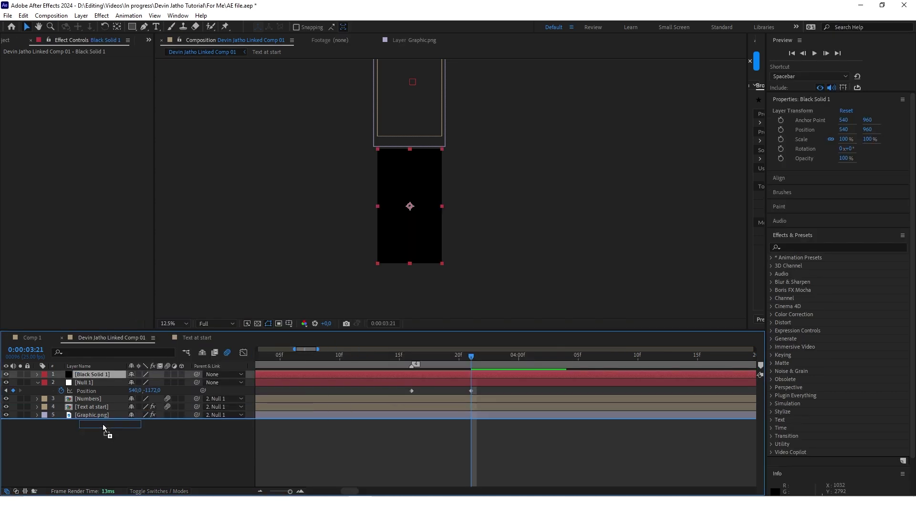
left_click_drag(103, 427, 113, 429)
key("j")
key("alt+[")
scroll(423, 401, "up", 1)
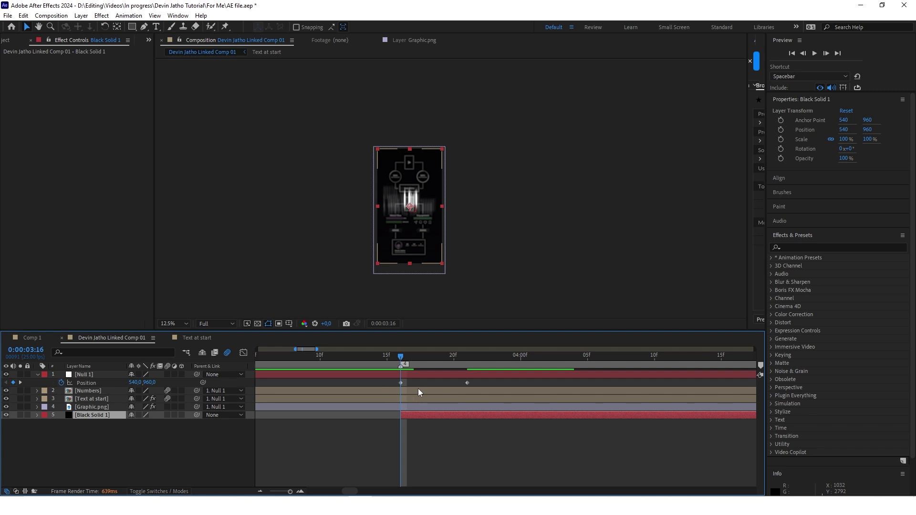
- Apply the Gradient Ramp effect to Black Solid 1 with the unblurred infographic in view at 0:00:00:03
key("semicolon")
scroll(348, 383, "up", 3)
left_click_drag(574, 357, 271, 371)
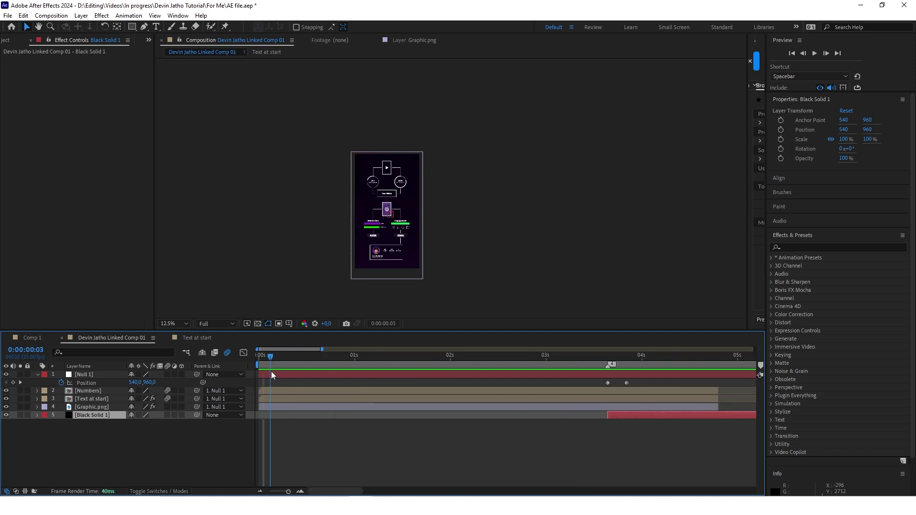
key("period")
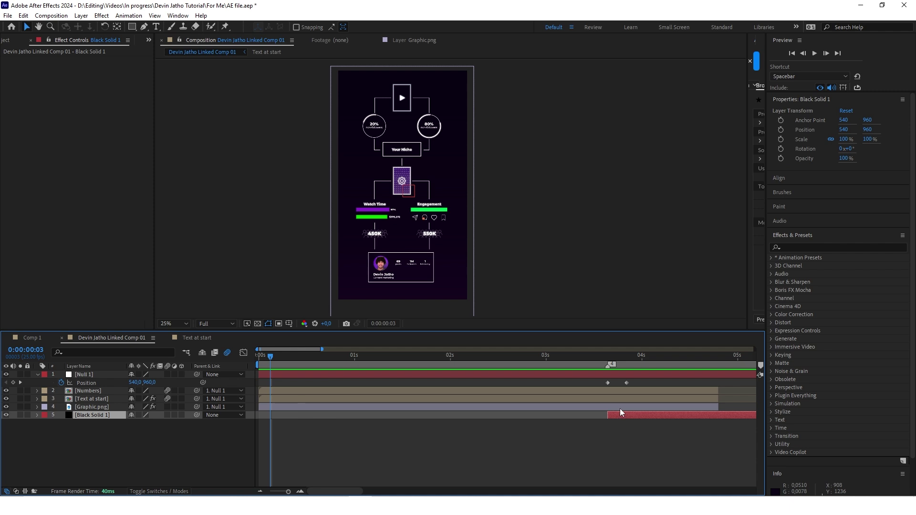
left_click(806, 247)
type("gradie")
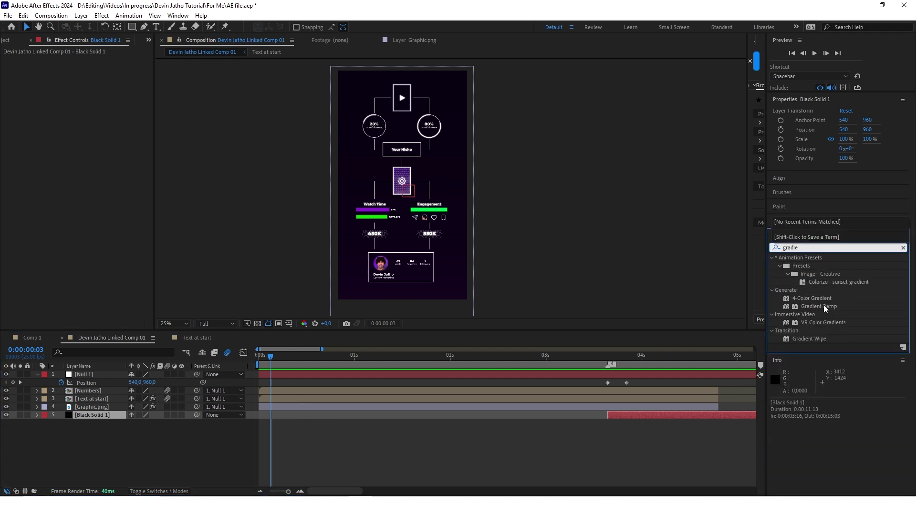
left_click_drag(819, 306, 620, 415)
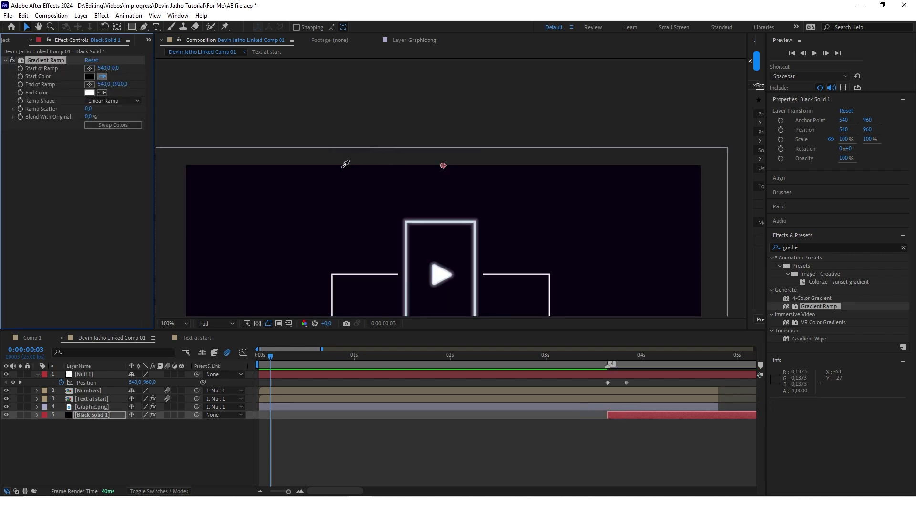
- Sample the infographic's upper and lower background colors as the ramp's start and end colors, and check the background at 0:00:03:21
left_click(310, 164)
scroll(368, 159, "down", 4)
scroll(365, 134, "up", 4)
left_click(102, 93)
left_click(329, 197)
scroll(328, 196, "down", 3)
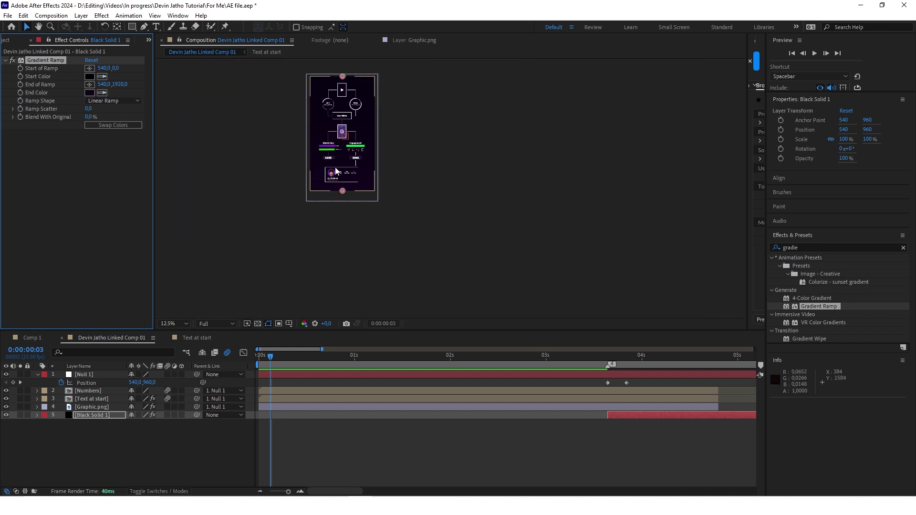
scroll(327, 118, "up", 1)
left_click_drag(581, 357, 673, 369)
scroll(404, 163, "down", 2)
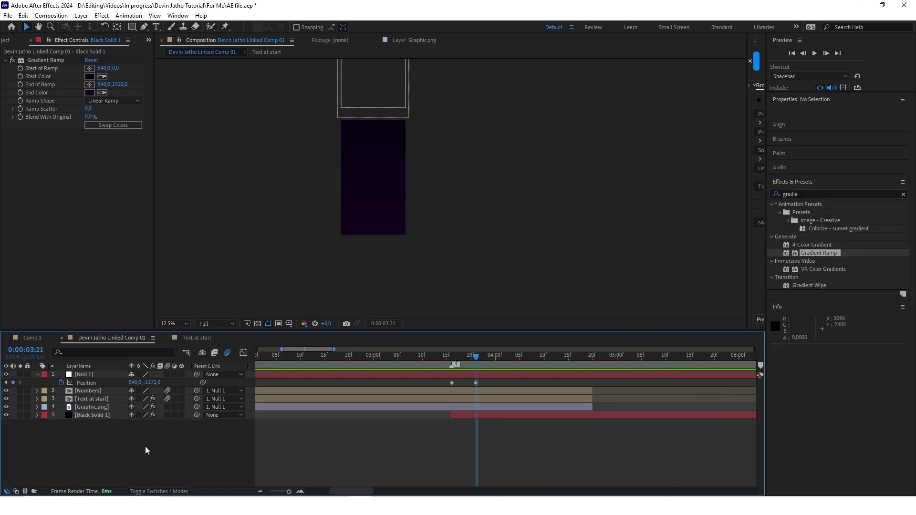
- Add an unparented copy of Graphic.png without effects above Black Solid 1 and rename it model
left_click(90, 407)
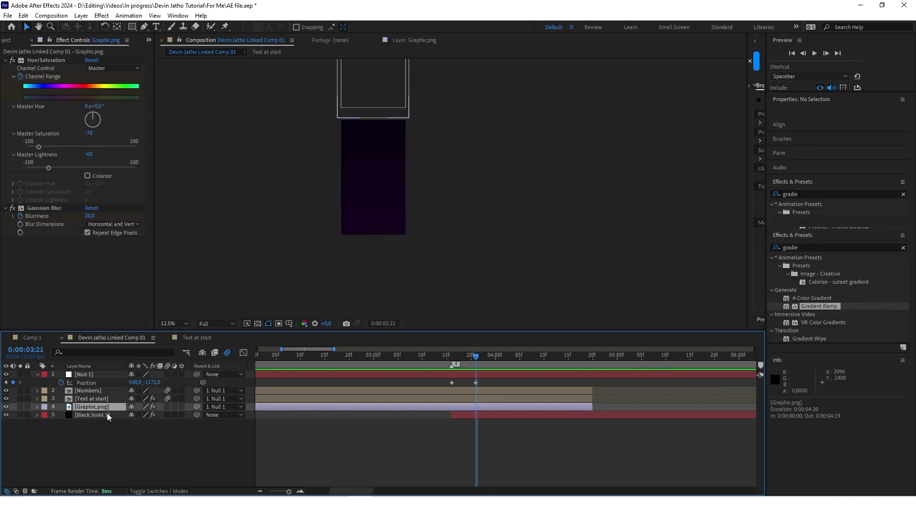
scroll(391, 177, "up", 2)
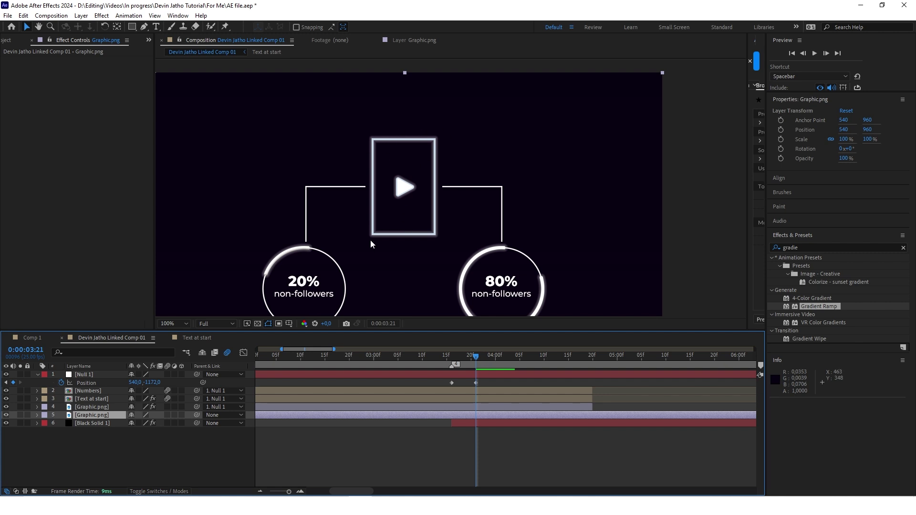
scroll(429, 160, "down", 4)
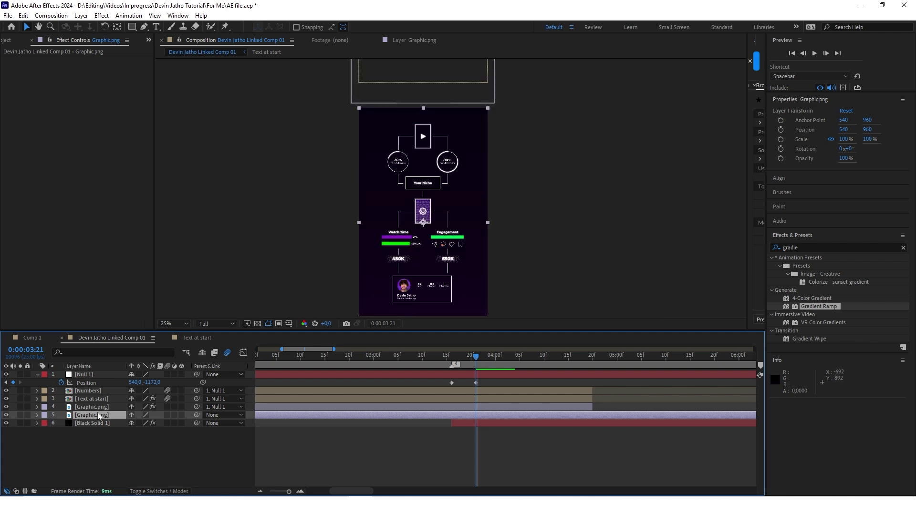
key("Return")
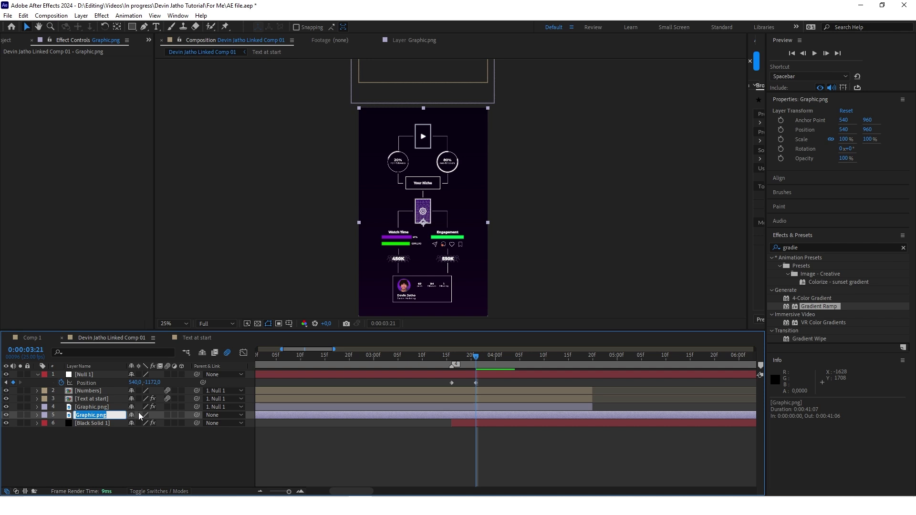
type("model")
key("Return")
key("slash")
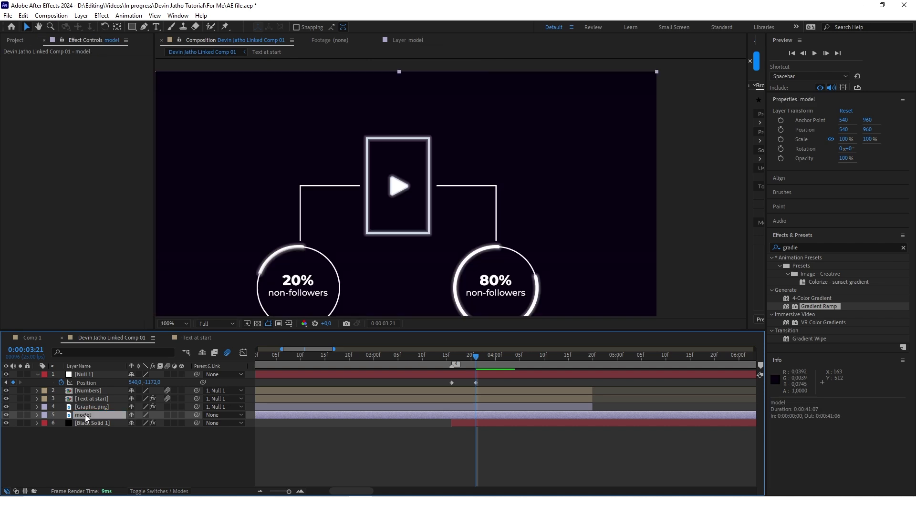
- Reduce the model layer's opacity to 28% so it serves as a faint tracing reference
key("t")
left_click_drag(135, 424, 100, 425)
left_click(138, 458)
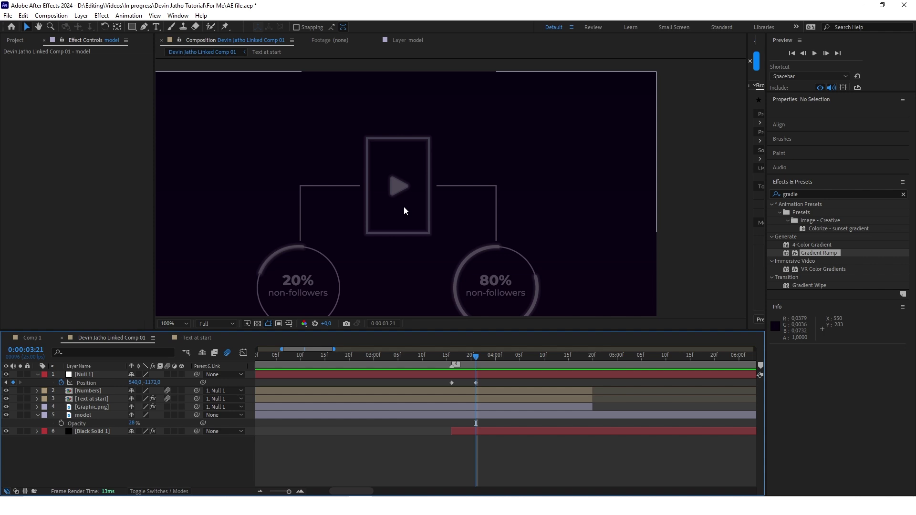
left_click_drag(403, 207, 415, 222)
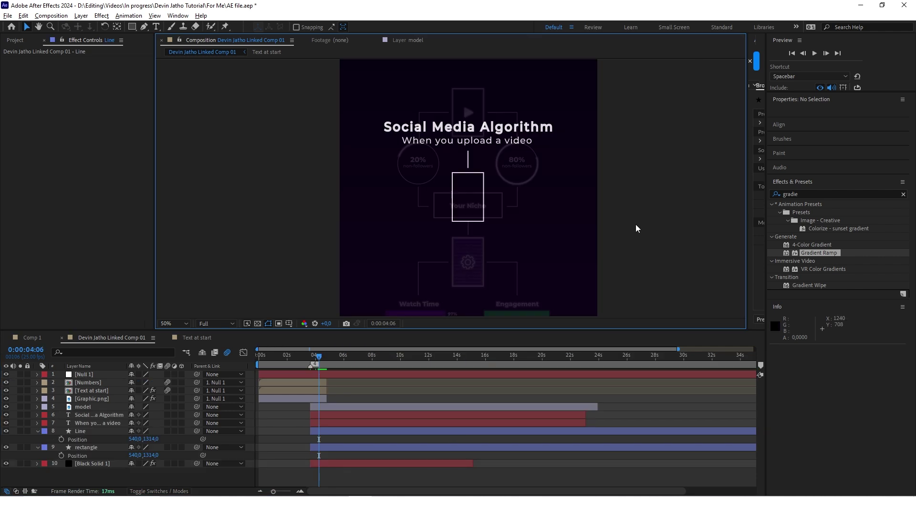
- Hide the model reference layer in the composition
left_click(293, 404)
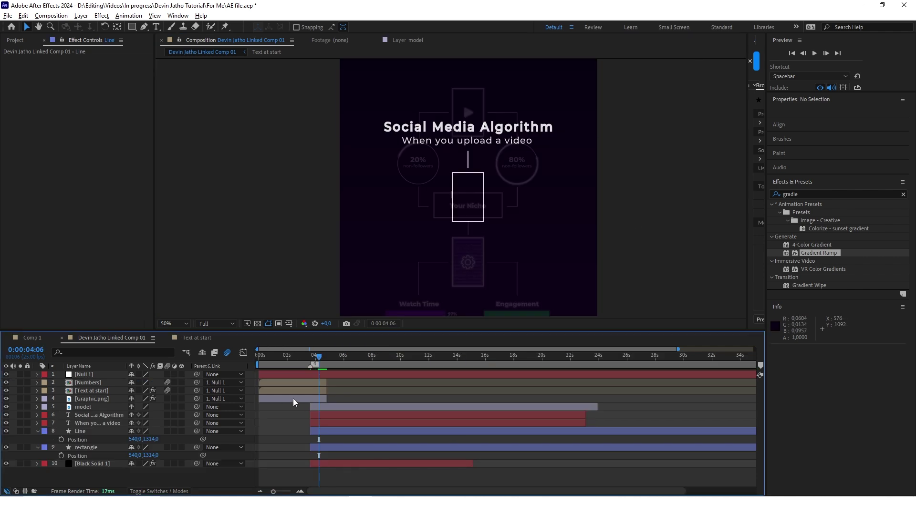
left_click(6, 407)
left_click(7, 406)
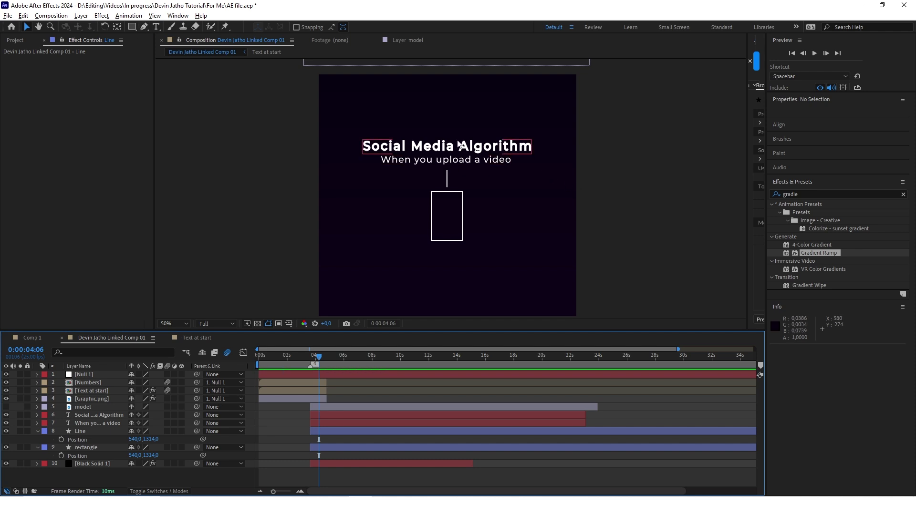
- Inspect the Watch the video and Comment text layers inside the Text at start composition, and return to Devin Jatho Linked Comp 01
double_click(92, 390)
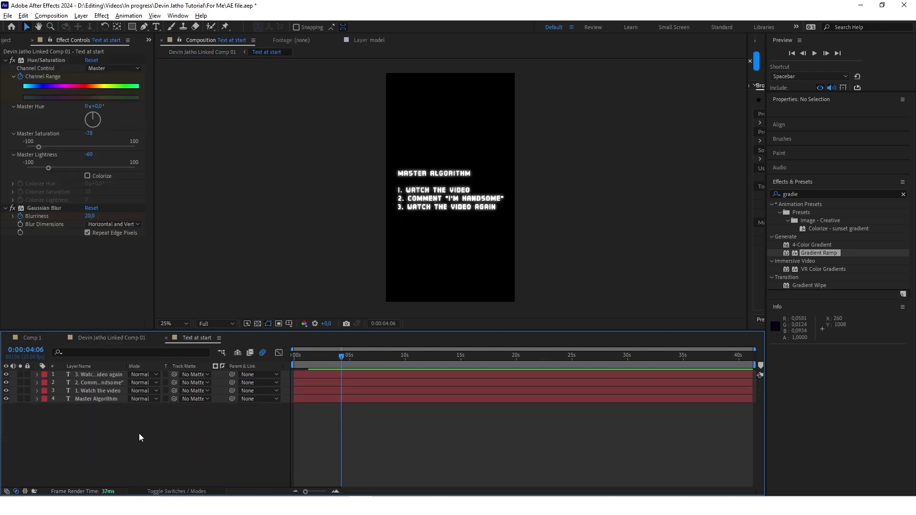
left_click(104, 383)
left_click(105, 390, "shift")
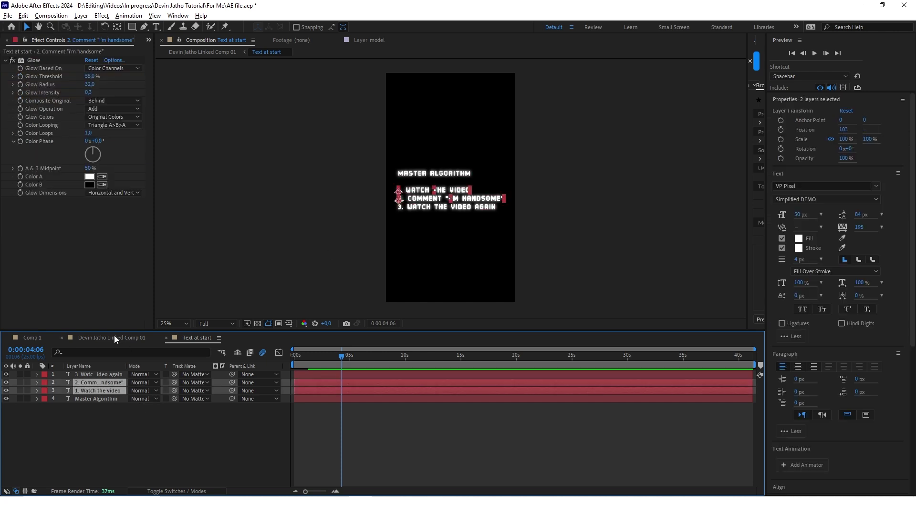
left_click(114, 338)
- Examine the Social Media Algorithm and When you upload a video text layers, including the latter's Range Selector Offset keyframes around 0:00:03:23
left_click(91, 415)
left_click(92, 422)
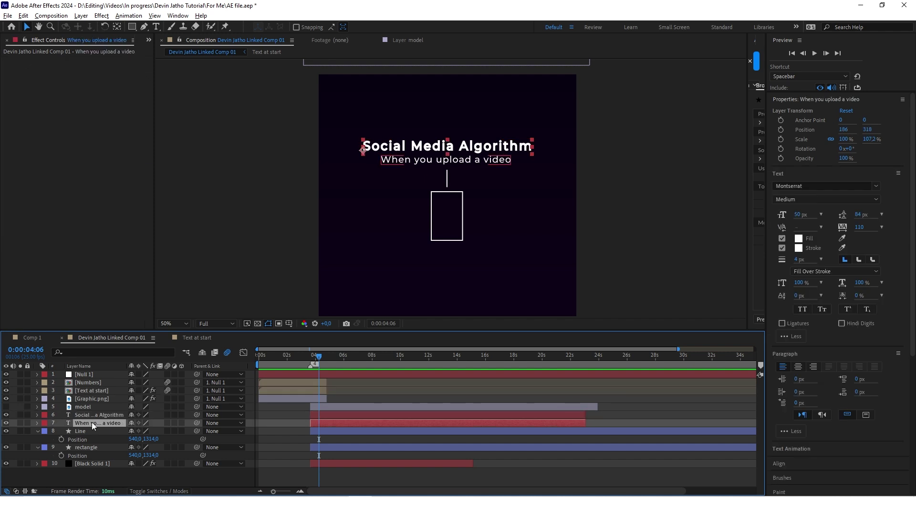
left_click(96, 414)
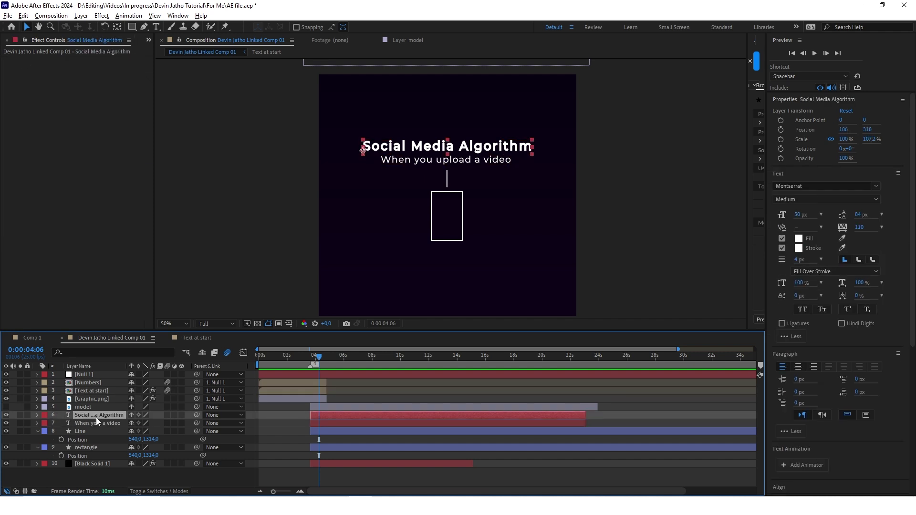
left_click_drag(318, 356, 314, 356)
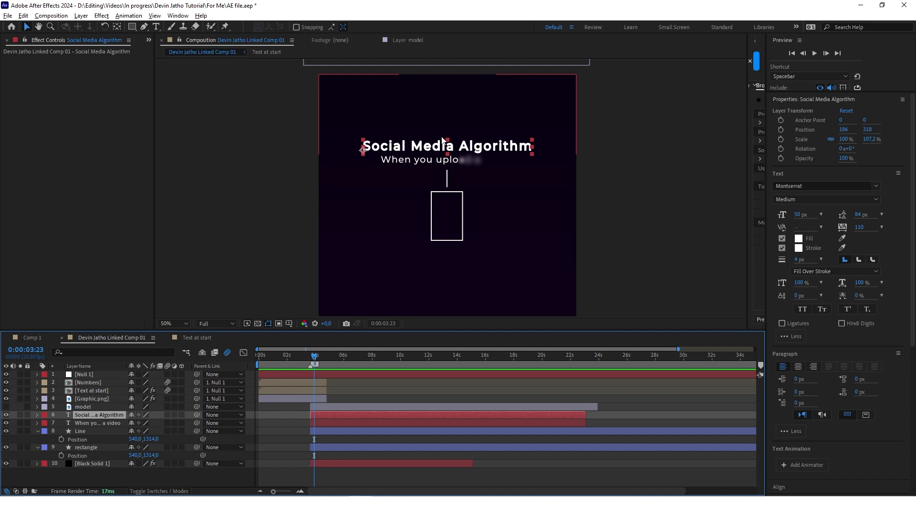
left_click(346, 424)
key("u")
scroll(313, 421, "up", 2)
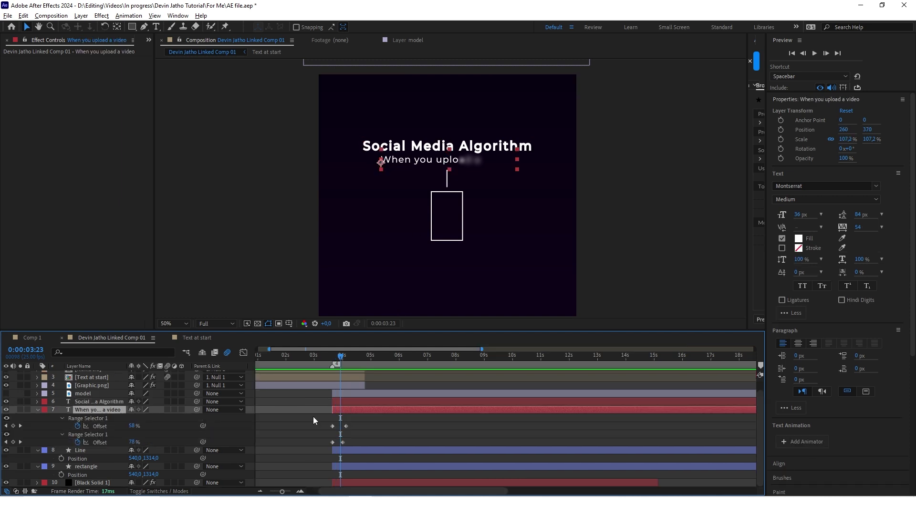
left_click_drag(340, 355, 339, 355)
left_click(368, 401)
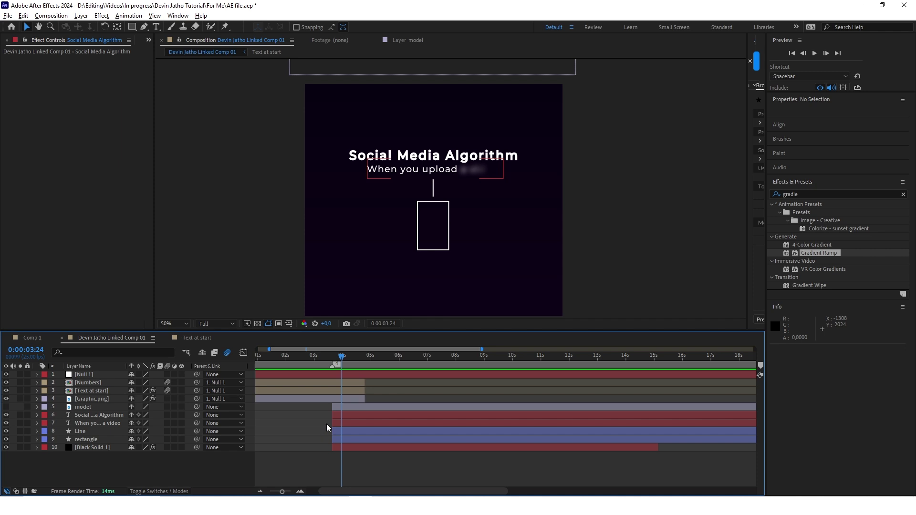
left_click(106, 415)
left_click(92, 440, "shift")
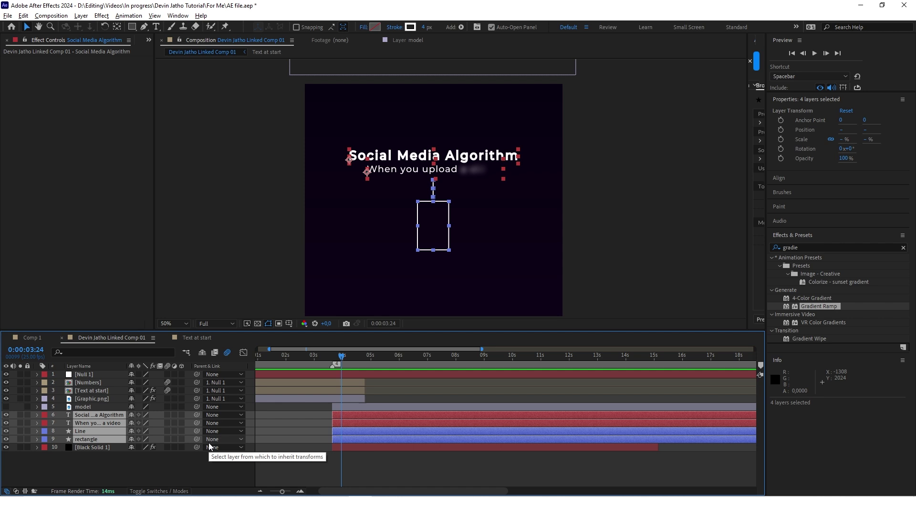
right_click(112, 426)
left_click(149, 476)
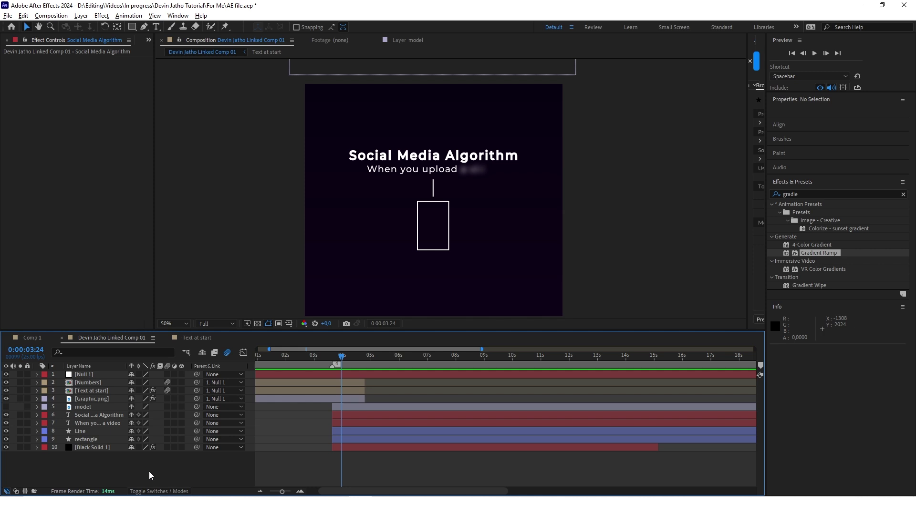
- Shift the Social Media Algorithm, When you upload a video, Line and rectangle layers together to start at 0:00:03:21
scroll(333, 381, "up", 4)
left_click_drag(361, 356, 350, 360)
left_click_drag(472, 208, 509, 193)
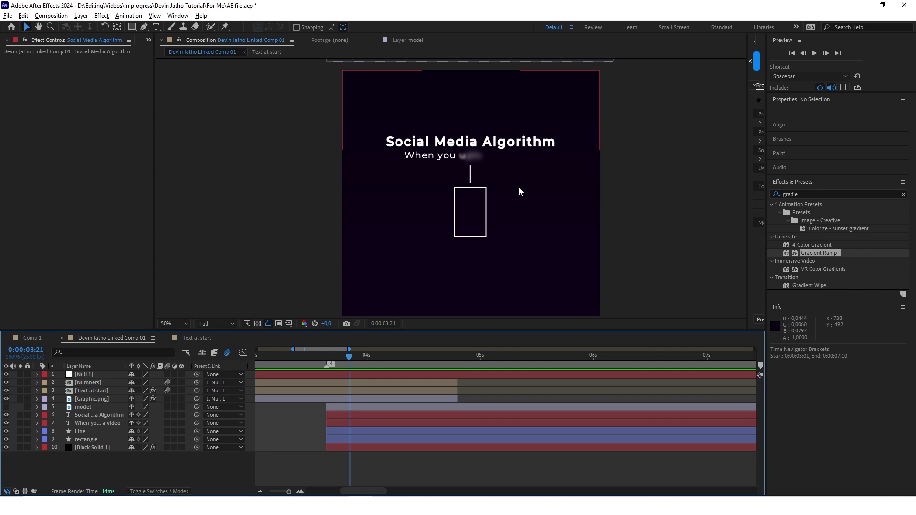
left_click(339, 415)
left_click(337, 424, "ctrl")
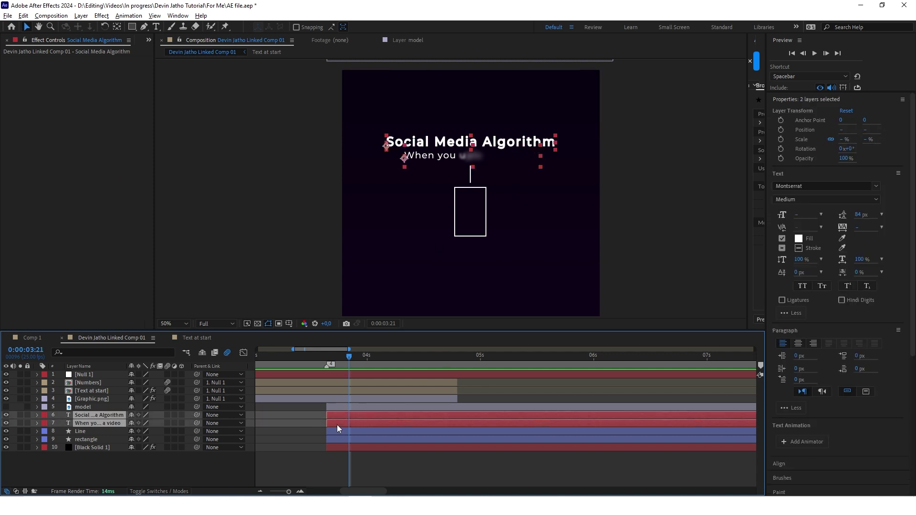
left_click(339, 431, "shift")
left_click(342, 439, "shift")
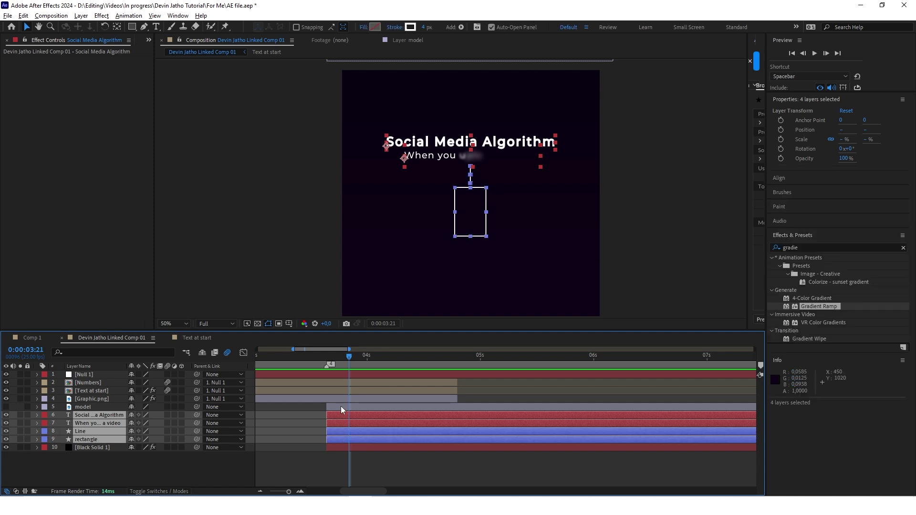
left_click_drag(340, 415, 363, 416)
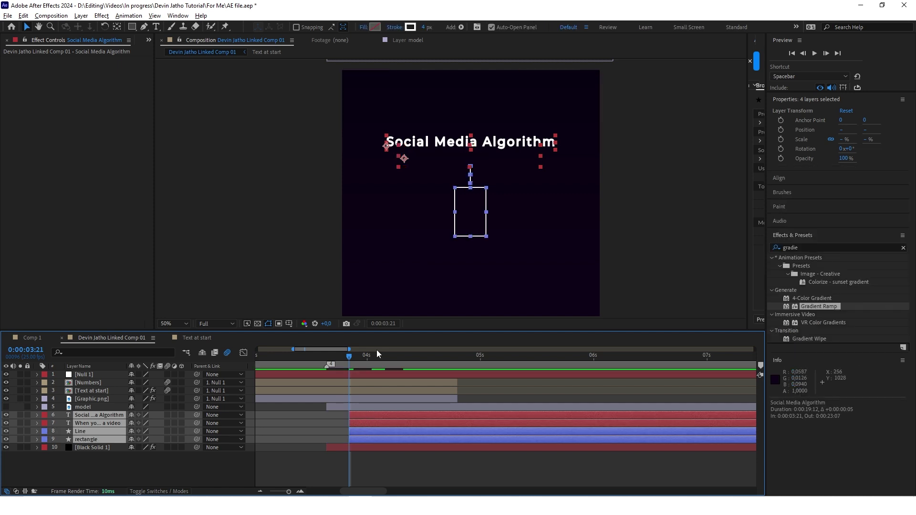
- Preview the text reveal from 0:00:03:21 and select the Social Media Algorithm layer
left_click(506, 390)
key("space")
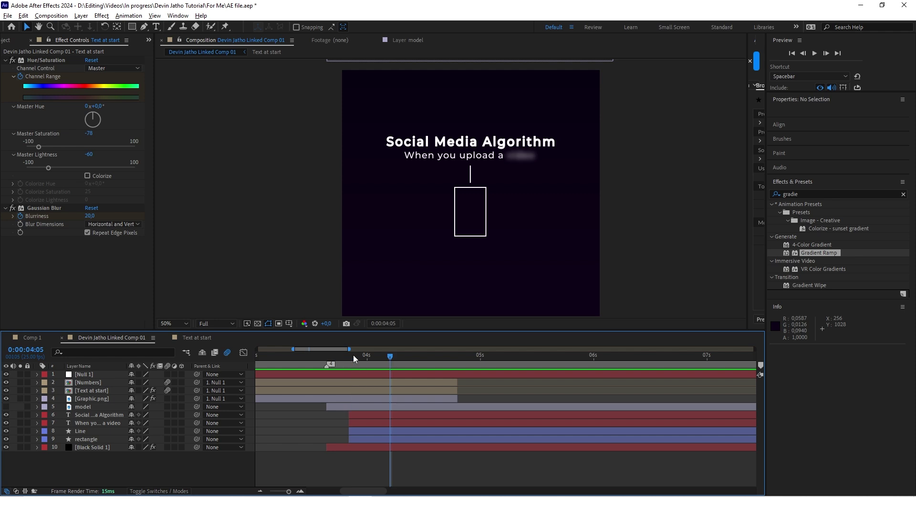
left_click(365, 415)
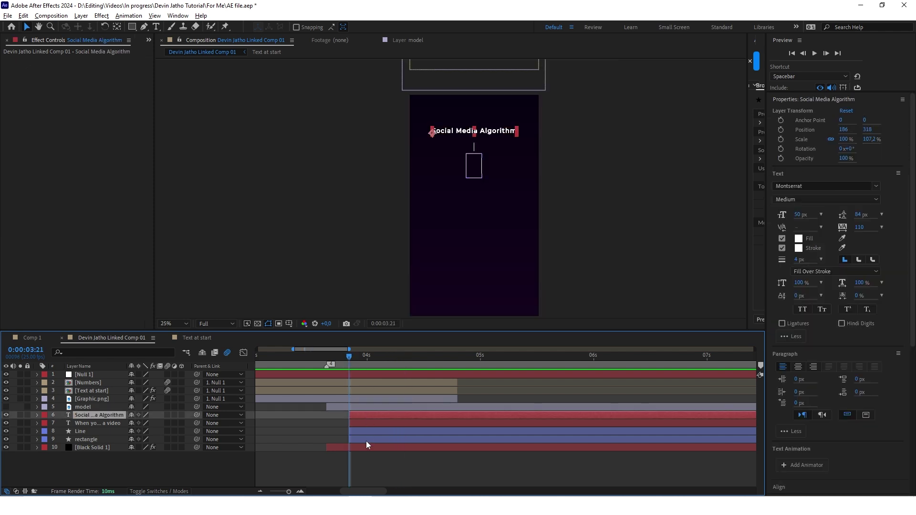
- Pre-compose the Social Media Algorithm, When you upload a video, Line and rectangle layers as Part 2 animation and open it
left_click(366, 439, "shift")
right_click(378, 415)
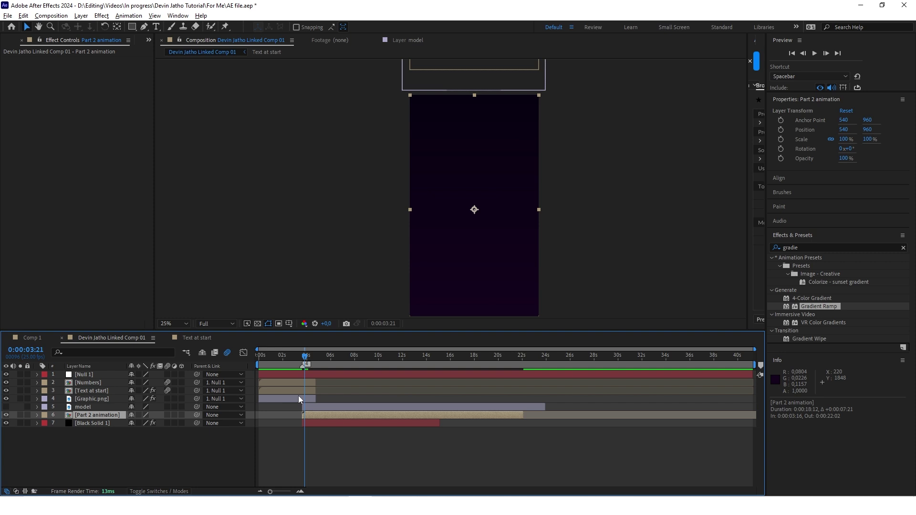
key("minus")
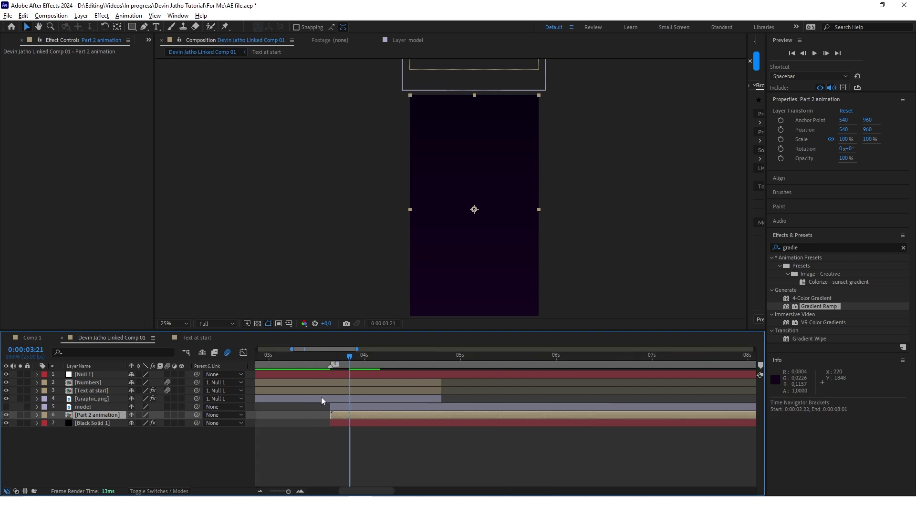
scroll(322, 397, "up", 1)
double_click(264, 415)
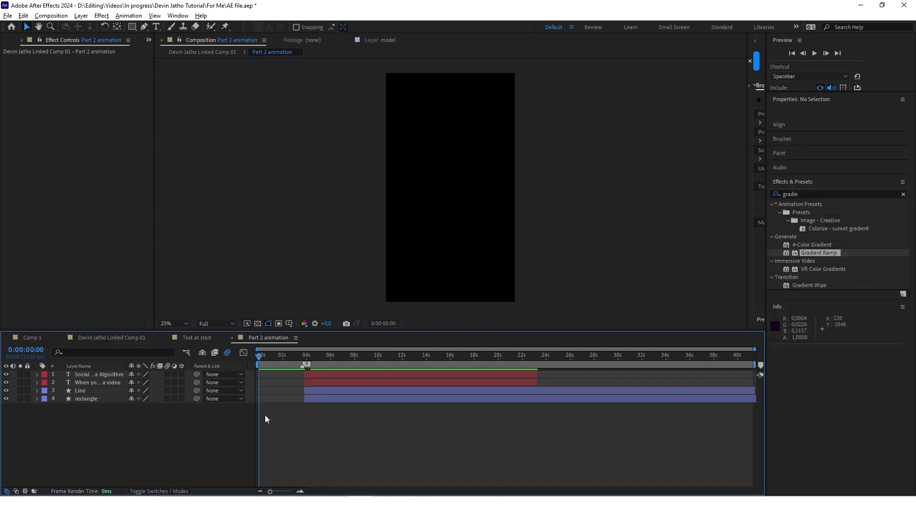
- Start the Part 2 animation layer at 0:00:03:21 and shift the four layers inside it to 0:00:00:00
left_click(115, 338)
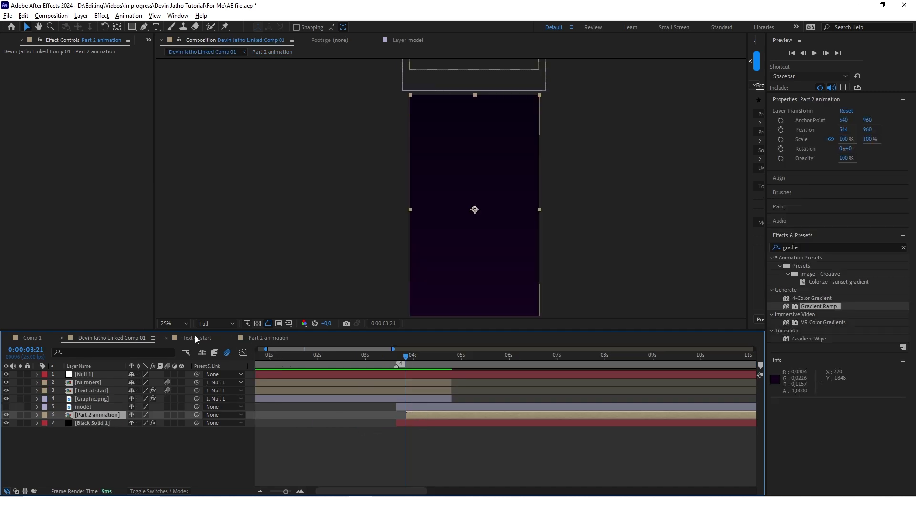
left_click(260, 338)
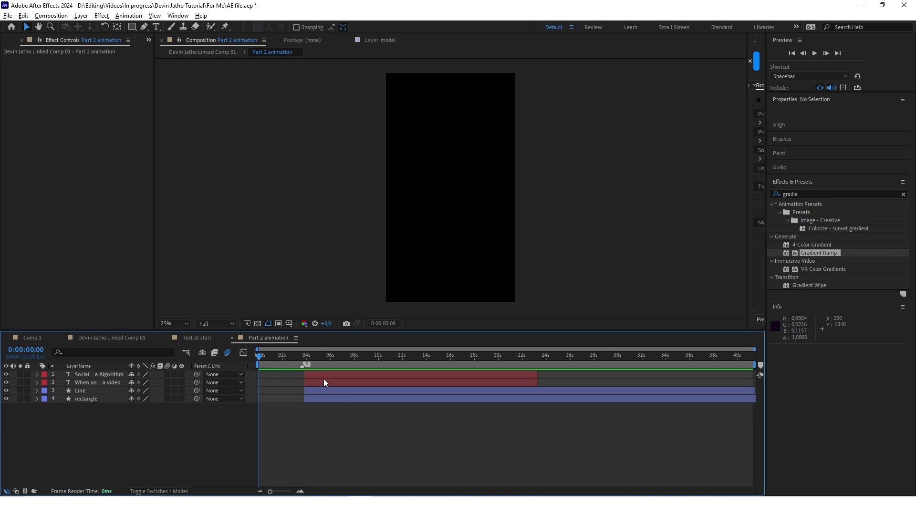
key("q")
left_click_drag(326, 374, 285, 374)
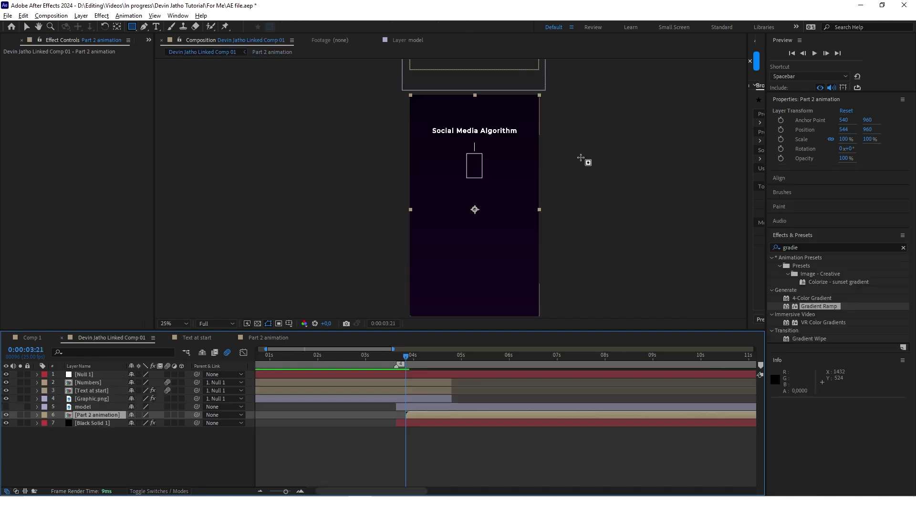
- Preview the Part 2 animation text reveal from 0:00:03:21 in Devin Jatho Linked Comp 01
key("space")
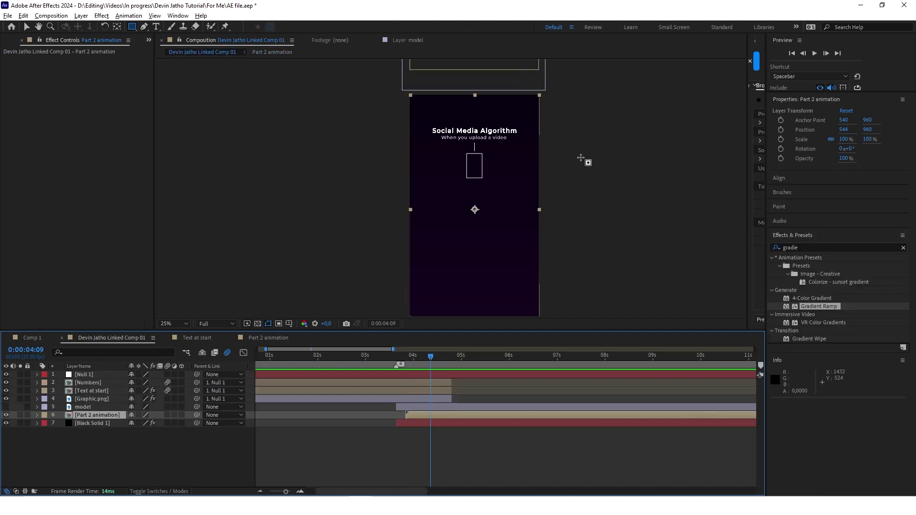
key("space")
key("v")
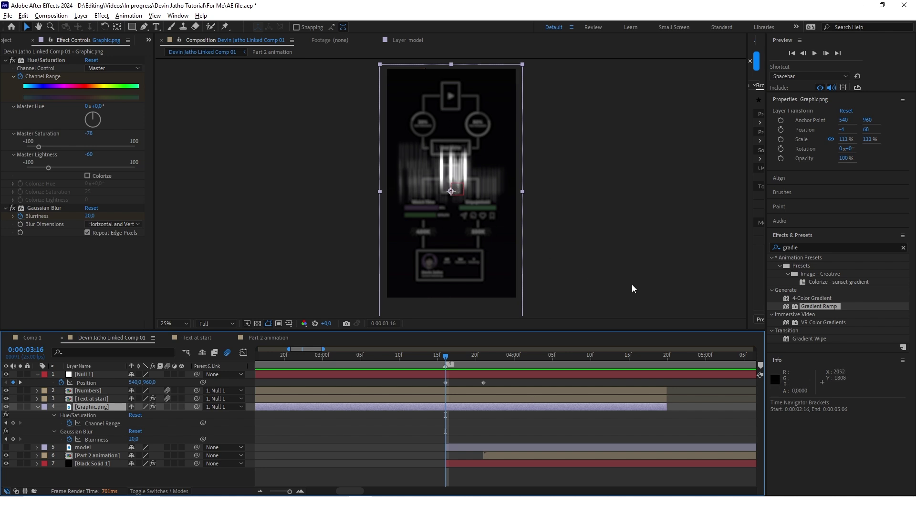
- Review the slide transition from 0:00:03:16 and enable motion blur on the Graphic.png layer
key("space")
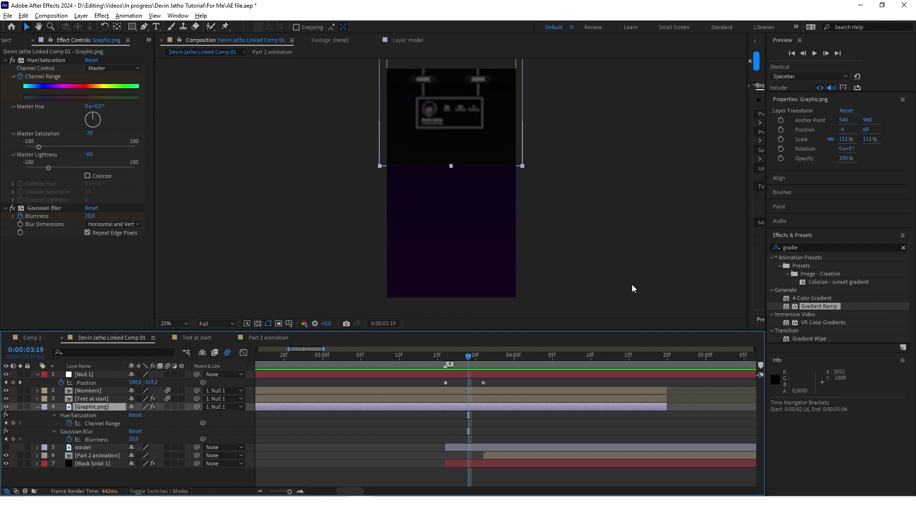
key("Page_Up")
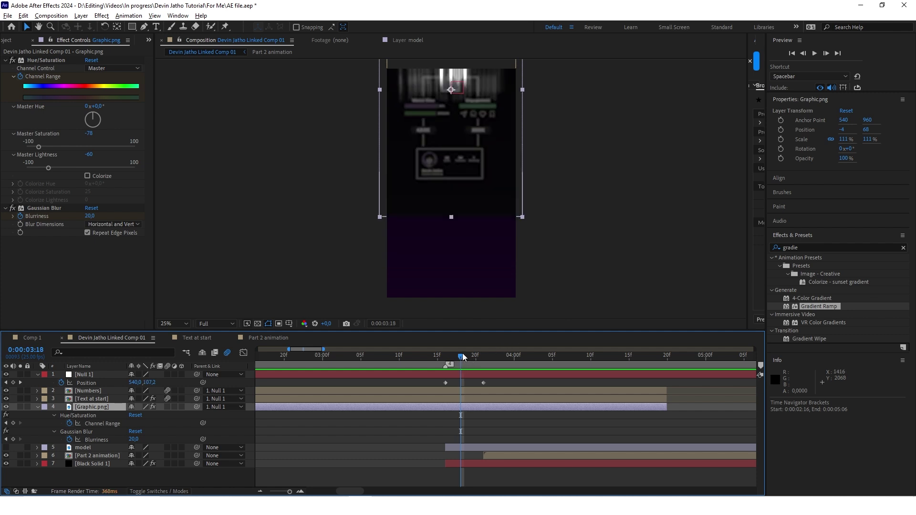
left_click_drag(461, 357, 445, 357)
left_click(168, 407)
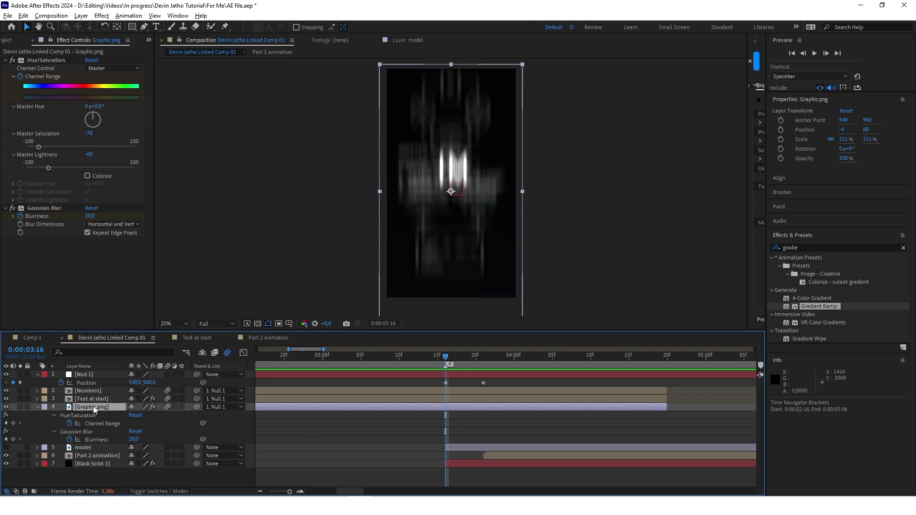
- Keyframe the Graphic.png layer's Opacity from 100% at 0:00:03:16 to 0% at 0:00:03:21 and preview the fade
key("t")
left_click(61, 415)
left_click_drag(446, 357, 479, 392)
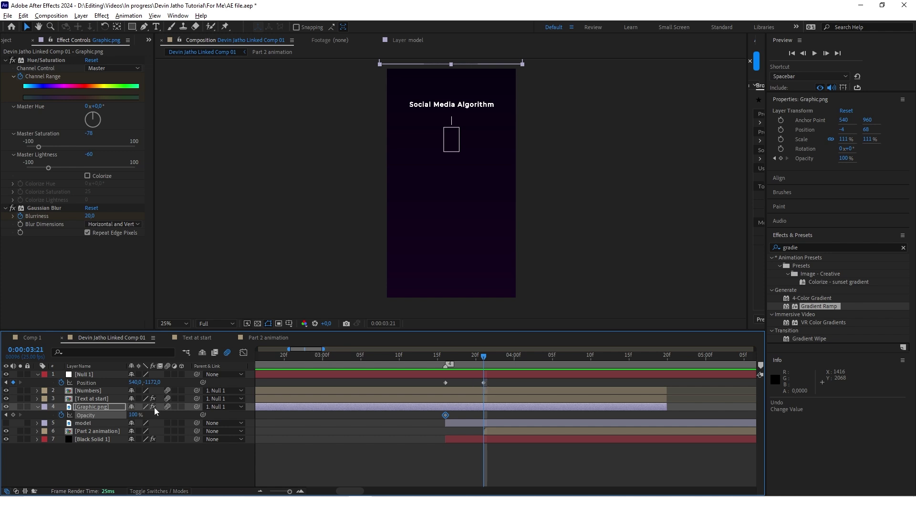
left_click_drag(136, 415, 49, 416)
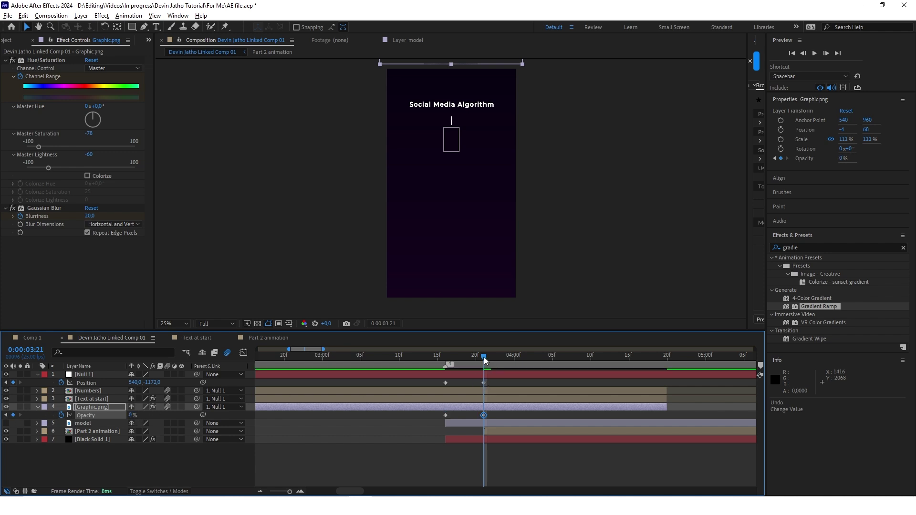
left_click_drag(484, 359, 445, 359)
key("space")
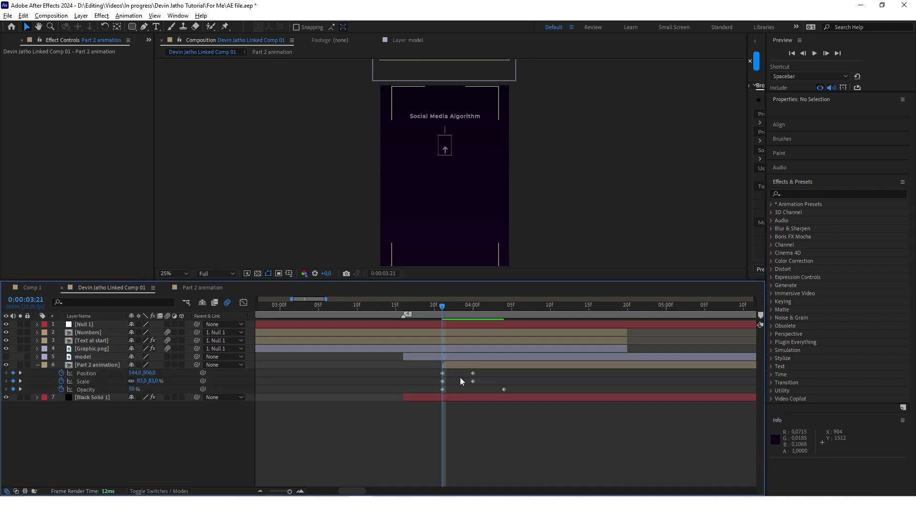
- Review the Part 2 animation layer's keyframed entrance, and examine the White arrow.png Opacity keyframes at 0:00:00:10 and 0:00:00:14
left_click_drag(442, 308, 486, 320)
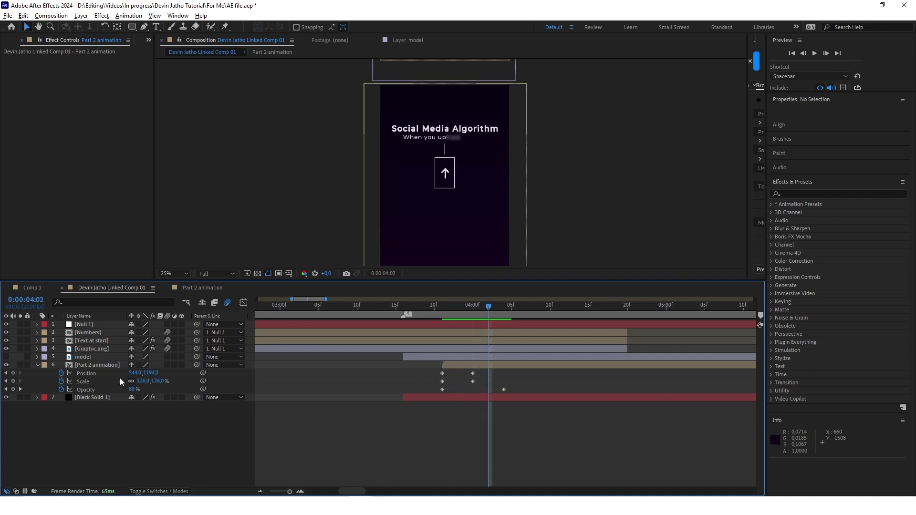
double_click(92, 366)
scroll(458, 144, "up", 1)
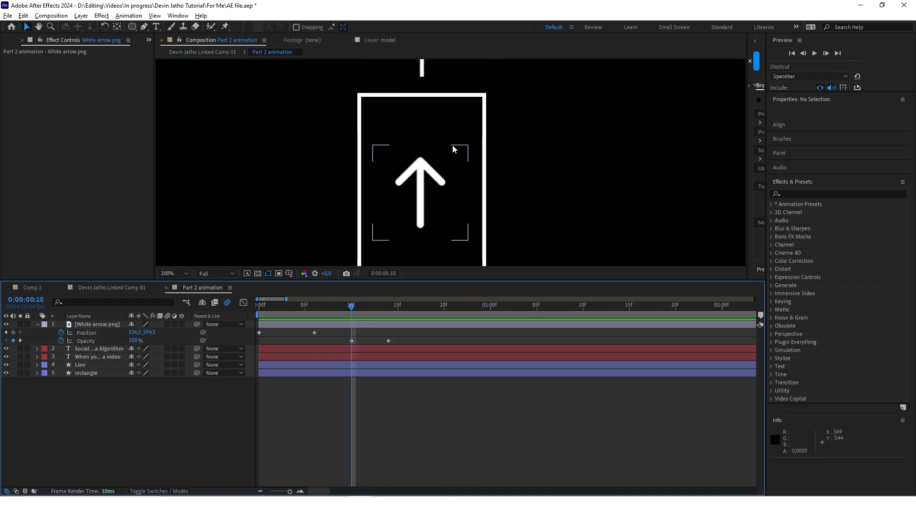
key("k")
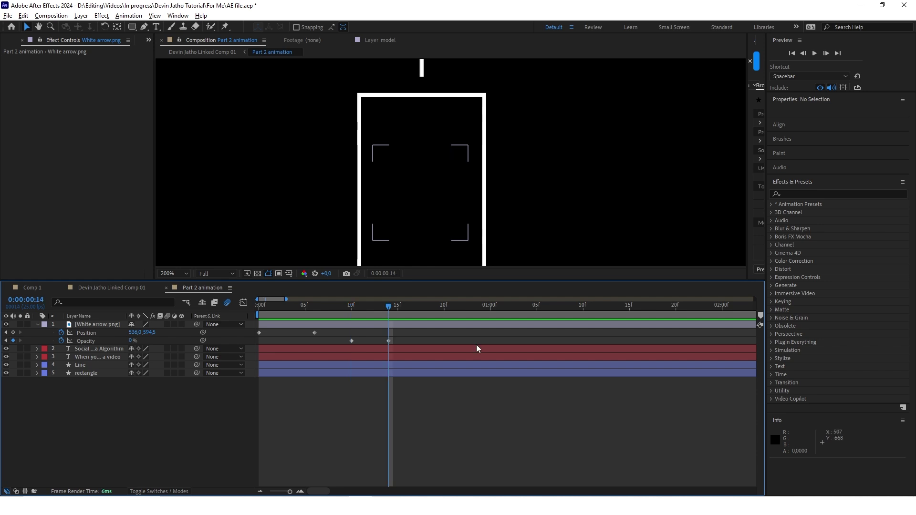
left_click(369, 342)
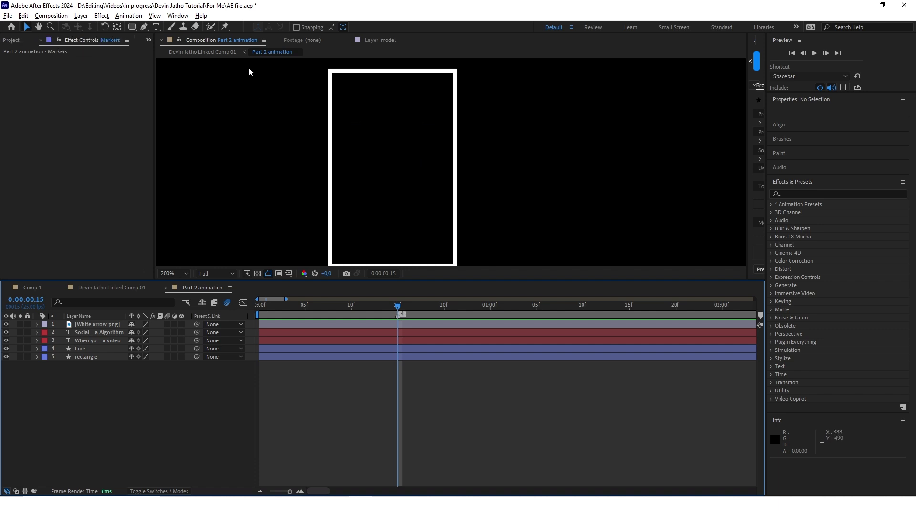
- Draw a triangular play icon inside the white rectangle with the Pen tool, at 0:00:00:15
key("ctrl+shift+a")
left_click(144, 29)
scroll(401, 164, "up", 1)
scroll(385, 149, "down", 1)
scroll(386, 153, "up", 1)
left_click(363, 197)
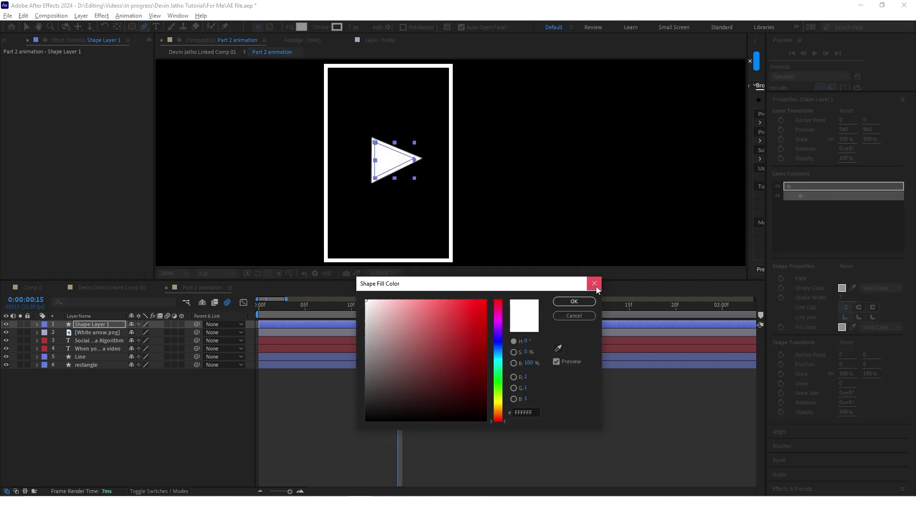
- Give the white triangle's 7 px stroke round caps and round joins, and start its layer at 0:00:00:15
left_click(595, 285)
left_click(858, 317)
left_click(858, 307)
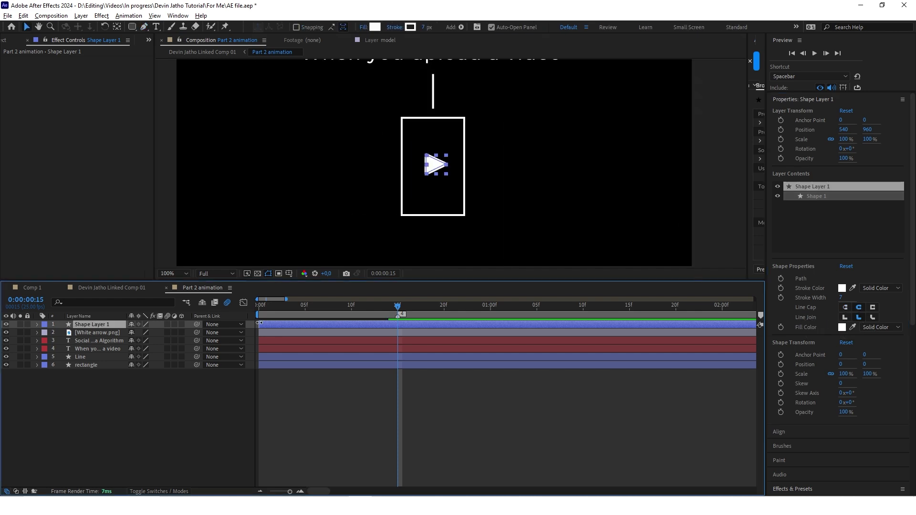
left_click_drag(259, 323, 397, 322)
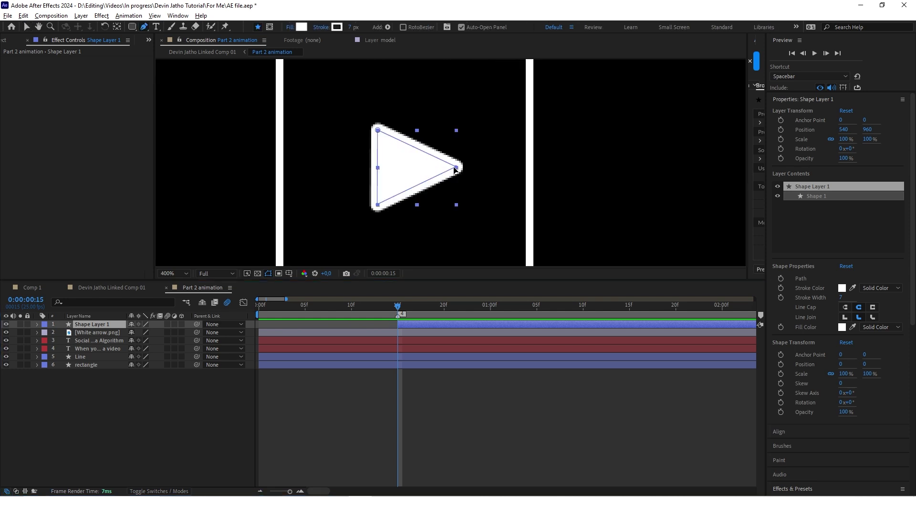
- Pull the triangle's tip slightly inward and shift the shape layer to a Y position of 962.5 within the rectangle
key("g")
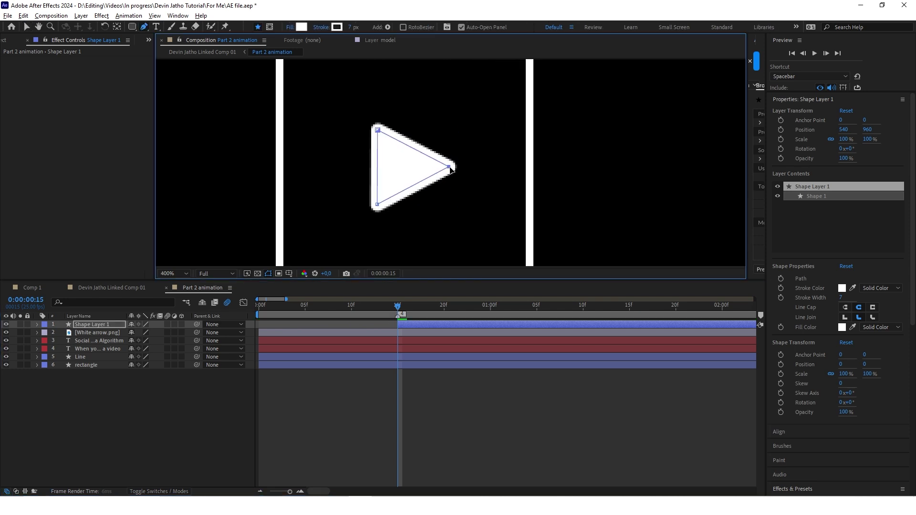
scroll(425, 122, "down", 2)
scroll(423, 113, "up", 1)
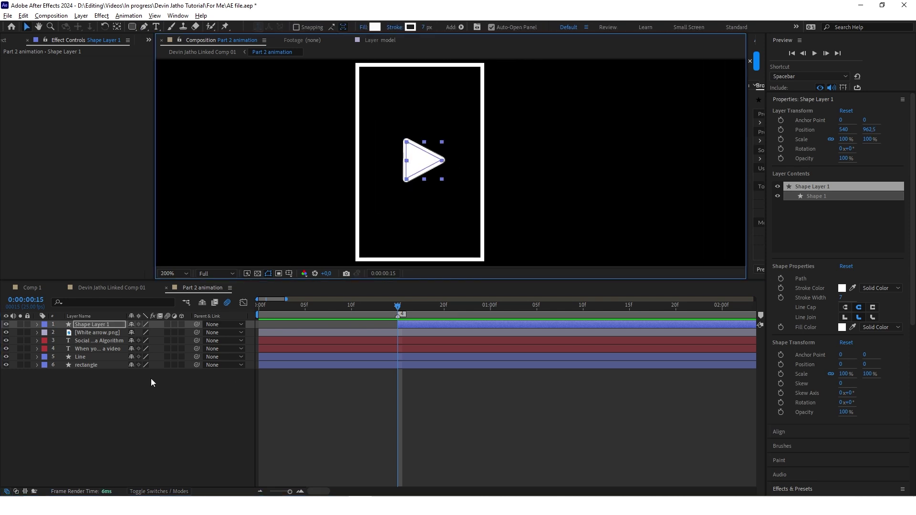
- Add a Trim Paths operator to the triangle's shape layer and expand its properties
left_click(37, 324)
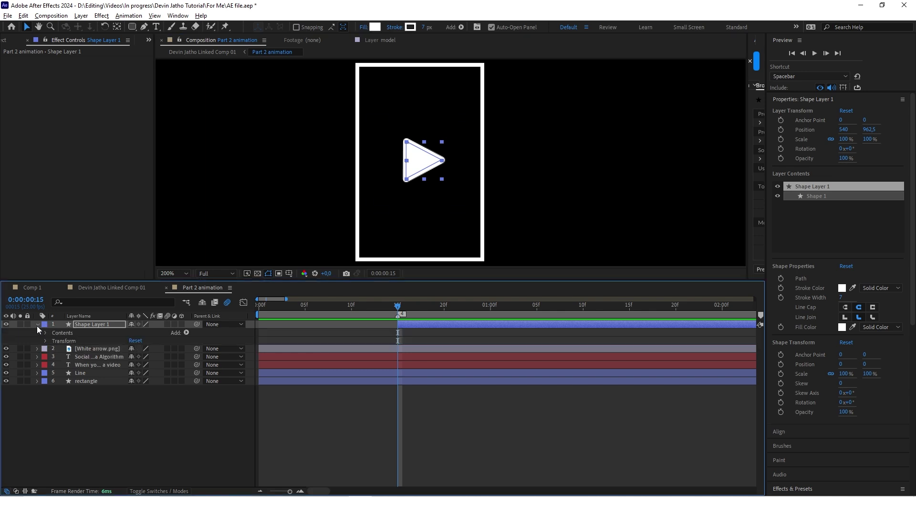
left_click(187, 333)
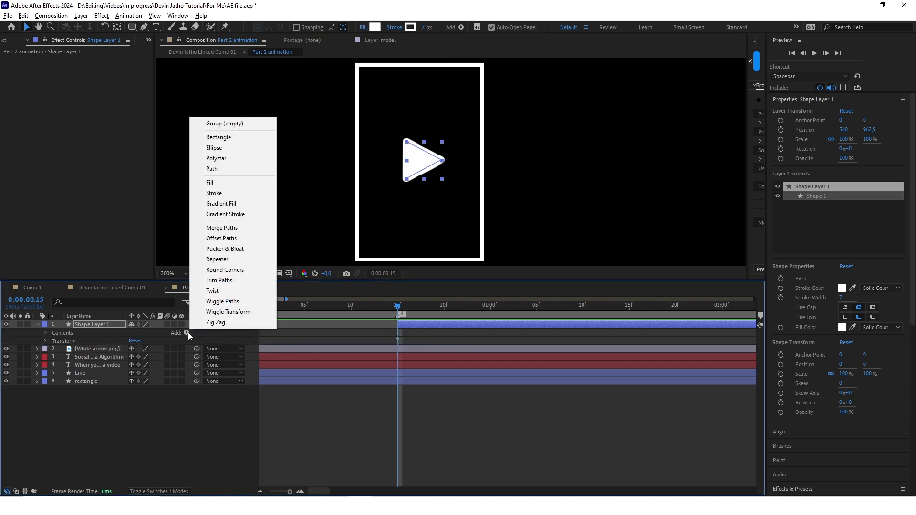
left_click(234, 281)
left_click(53, 348)
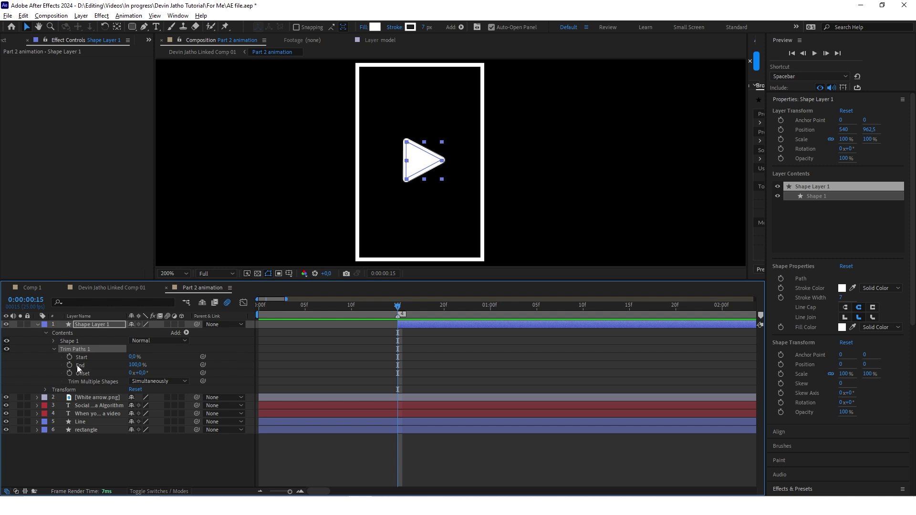
- Keyframe the Trim Paths End from 0% at 0:00:00:15 to 100% at 0:00:00:20 and check the draw-on
left_click(69, 365)
left_click(444, 306)
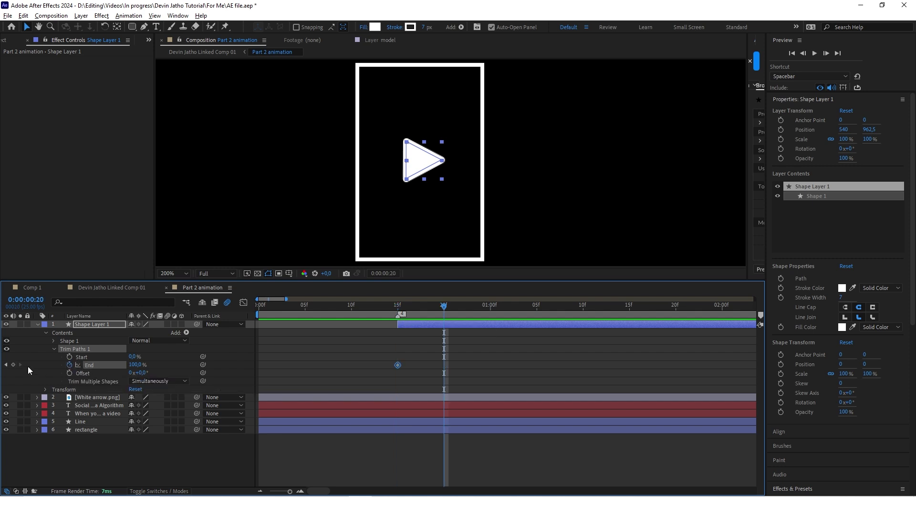
left_click(397, 305)
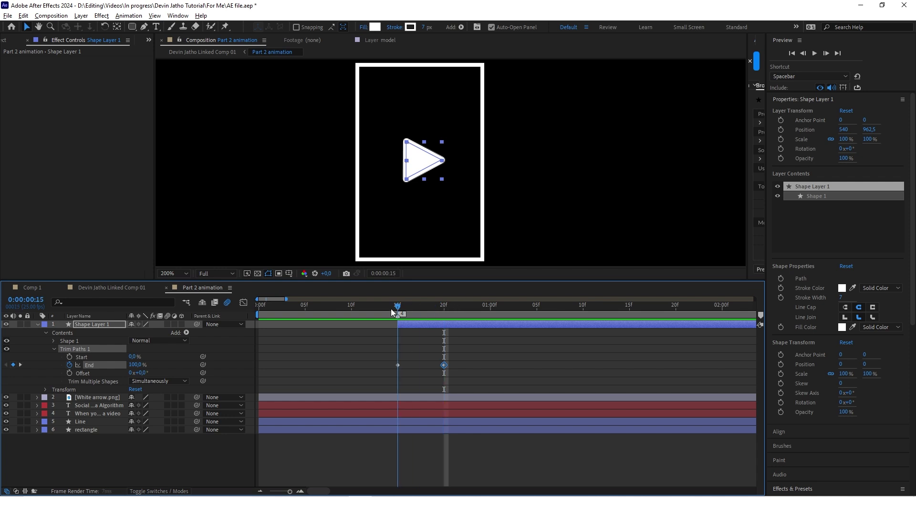
left_click_drag(136, 367, 85, 368)
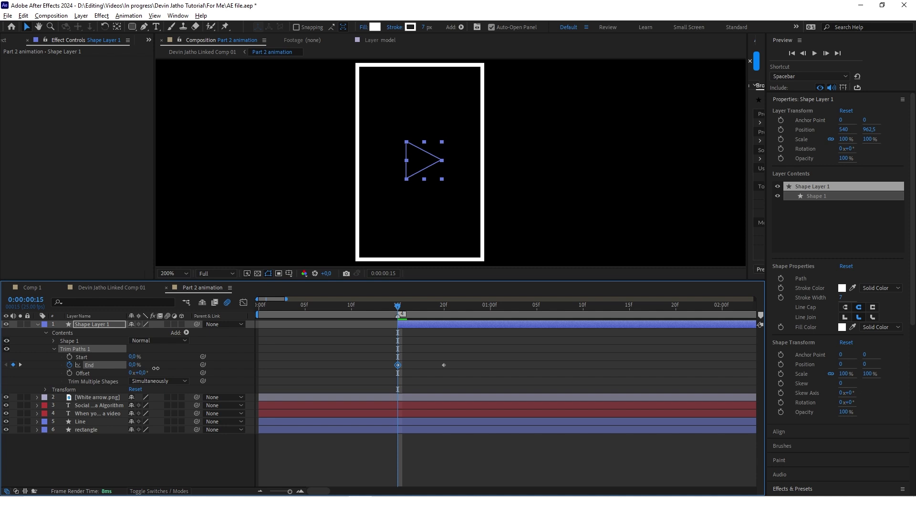
left_click(403, 307)
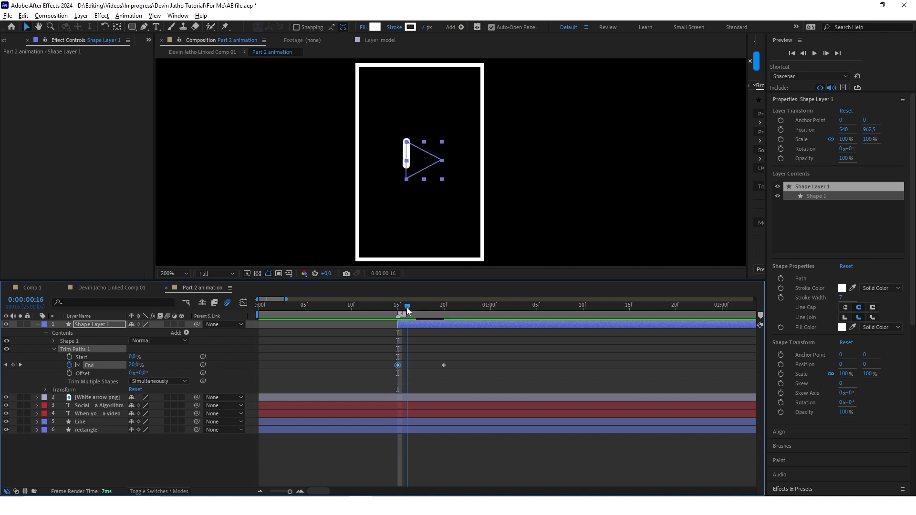
mouse_move(413, 307)
left_mouse_down()
mouse_move(428, 308)
mouse_move(404, 313)
left_mouse_up()
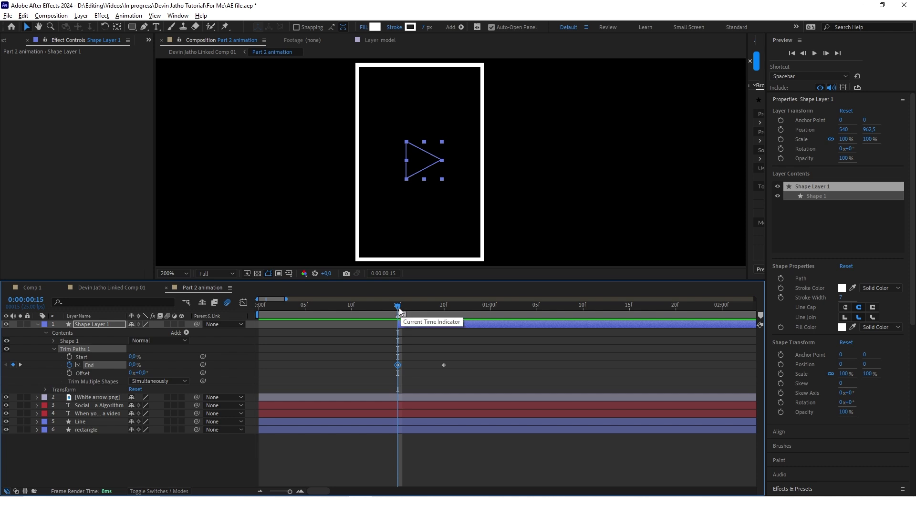
left_click_drag(397, 307, 443, 313)
- Check the play icon in Devin Jatho Linked Comp 01, and inspect the rectangle layer in Part 2 animation around 0:00:00:21
left_click(112, 288)
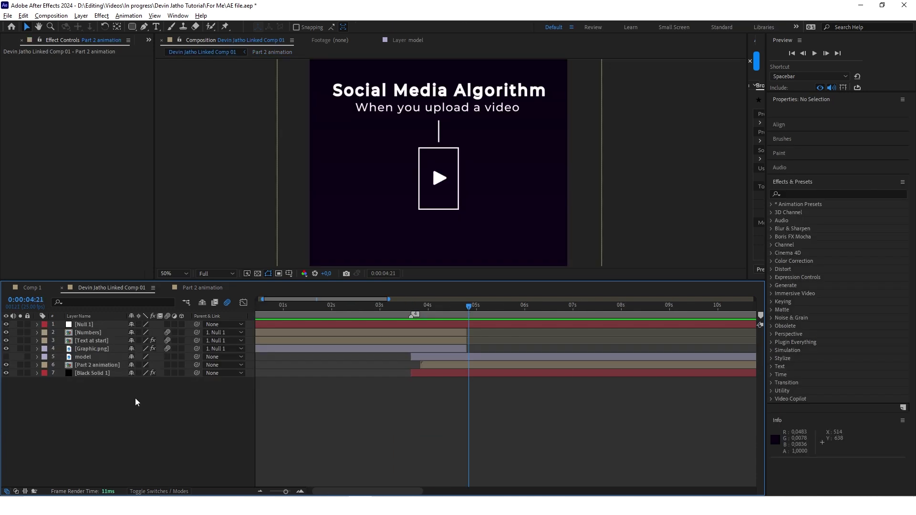
double_click(105, 365)
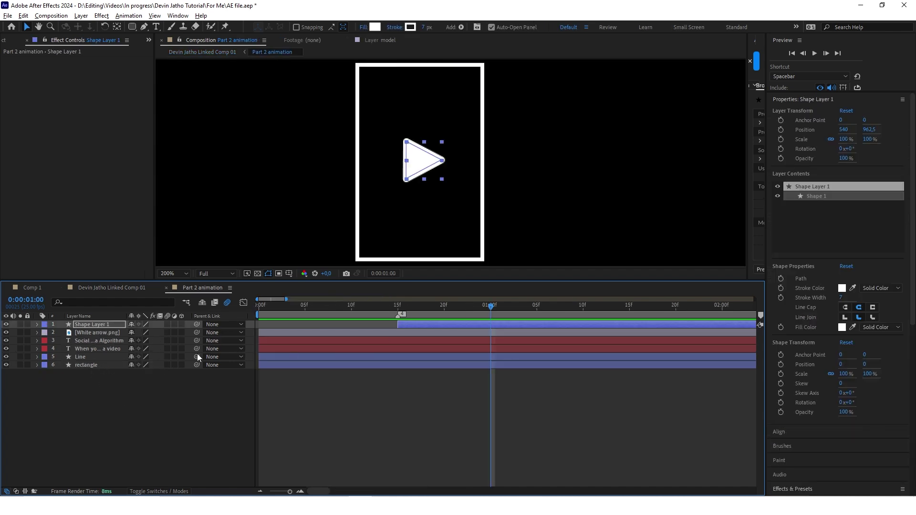
left_click(317, 365)
scroll(453, 110, "down", 2)
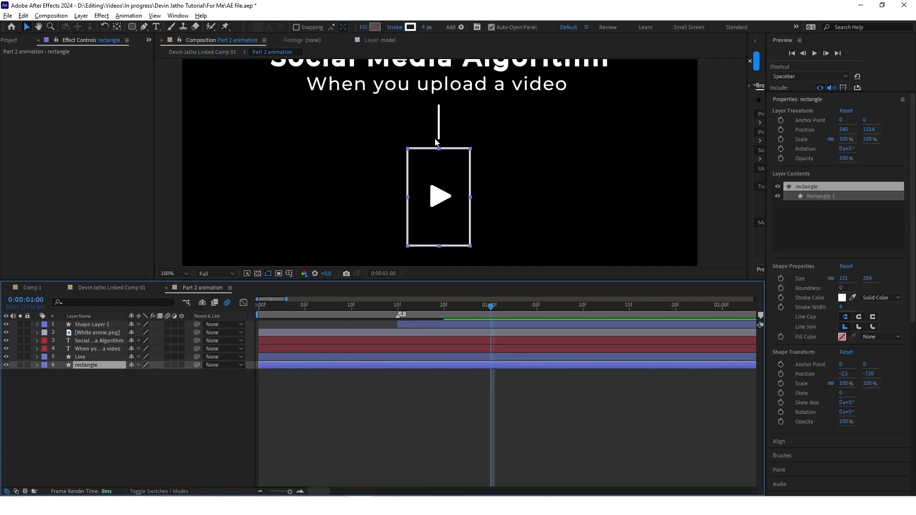
left_click_drag(486, 311, 455, 305)
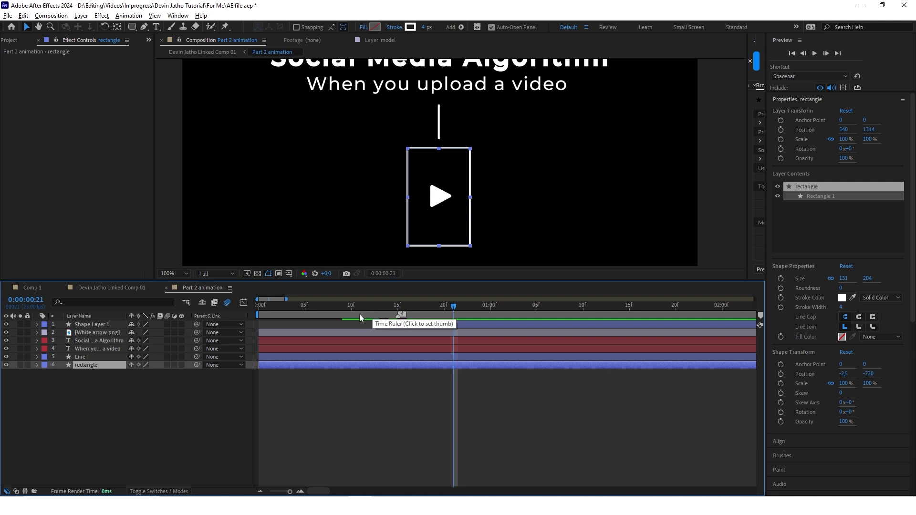
- Open the Text at start precomp and copy the Glow effect from the 2. Comment "I'm handsome" text layer
left_click_drag(453, 306, 444, 307)
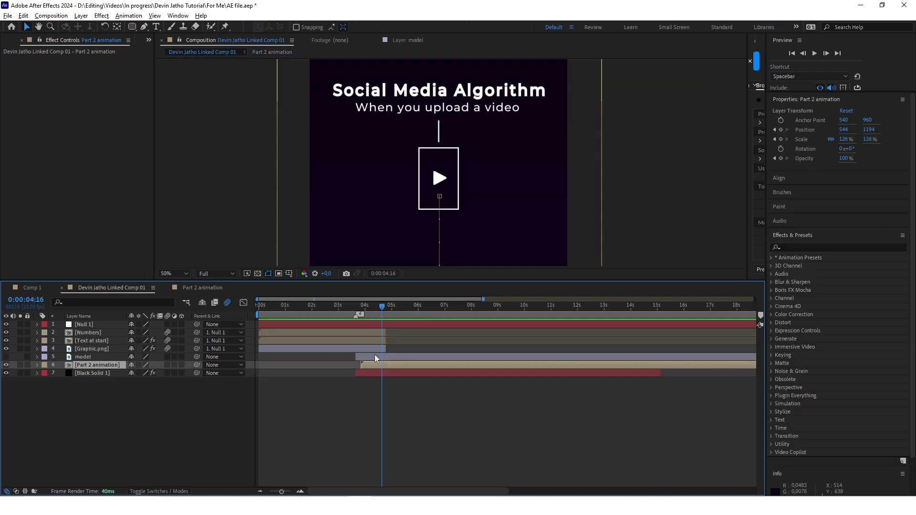
left_click(302, 309)
left_click_drag(302, 310, 291, 310)
scroll(399, 182, "down", 2)
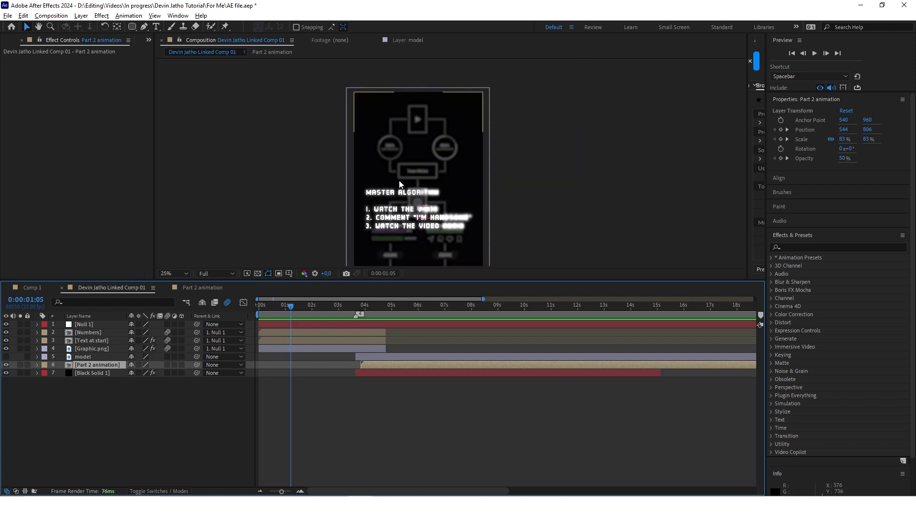
scroll(408, 212, "up", 2)
double_click(91, 342)
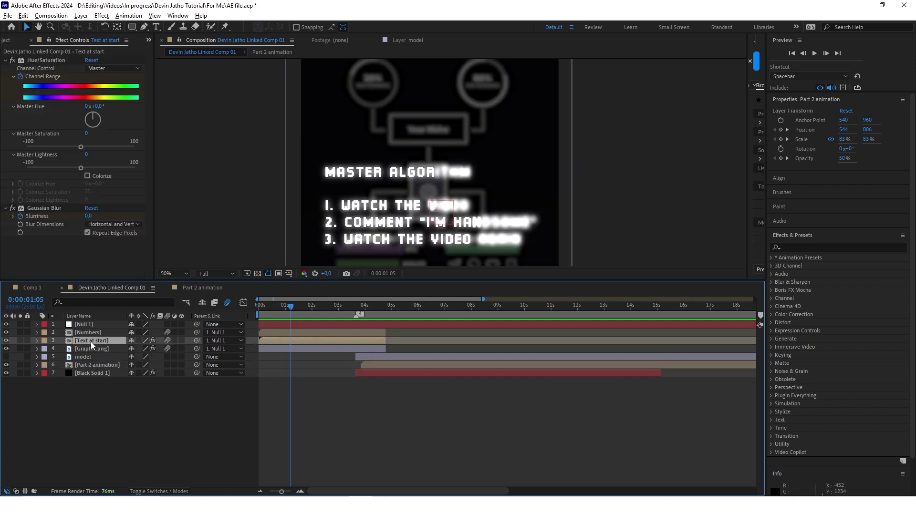
left_click(111, 332)
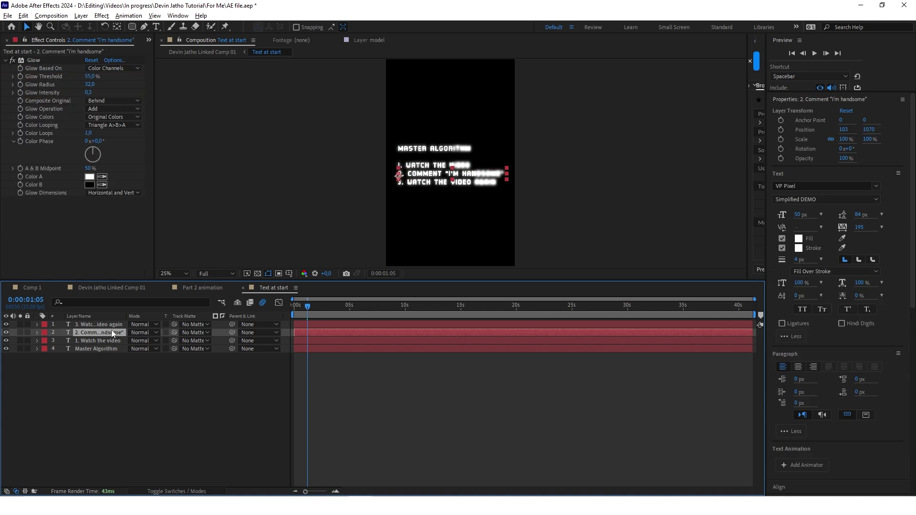
left_click(39, 59)
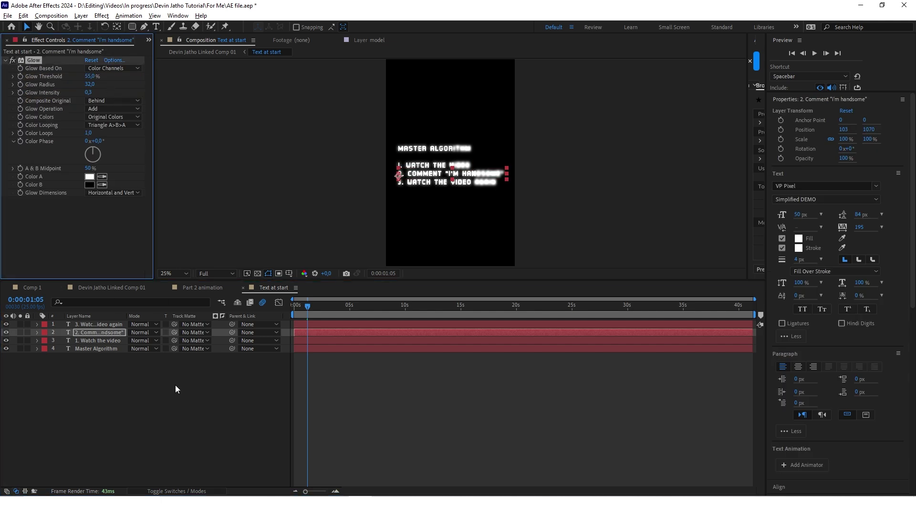
- Paste the Glow onto Shape Layer 1, White arrow.png, Line and rectangle in Part 2 animation, and check it in Devin Jatho Linked Comp 01
left_click(112, 288)
left_click(92, 365)
double_click(100, 365)
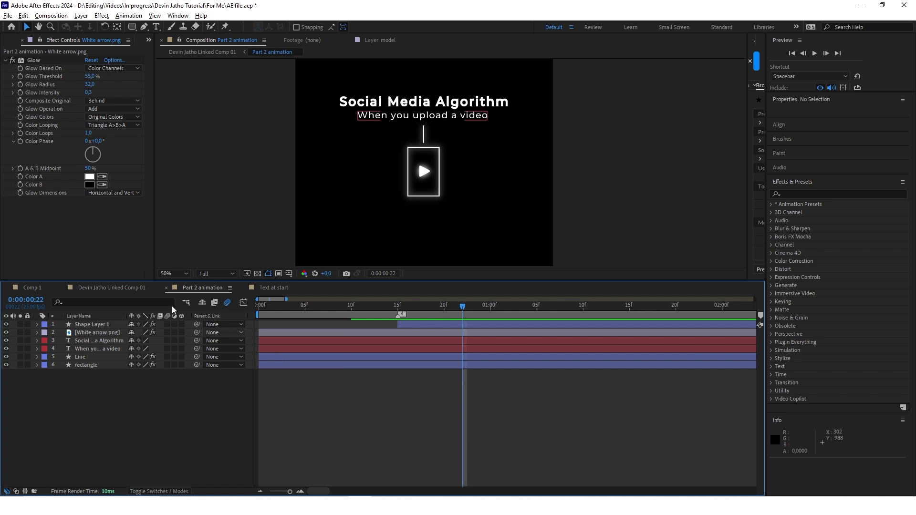
left_click(114, 287)
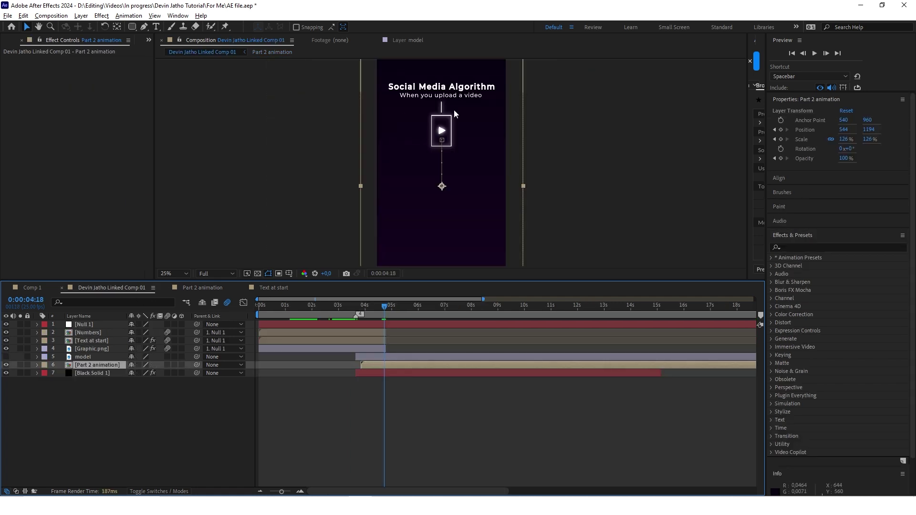
scroll(444, 105, "up", 2)
- Keyframe Part 2 animation's Position and Scale from 0:00:05:01 to 0:00:05:11, ending at position 1040, 1334 and scale 268%
left_click(392, 307)
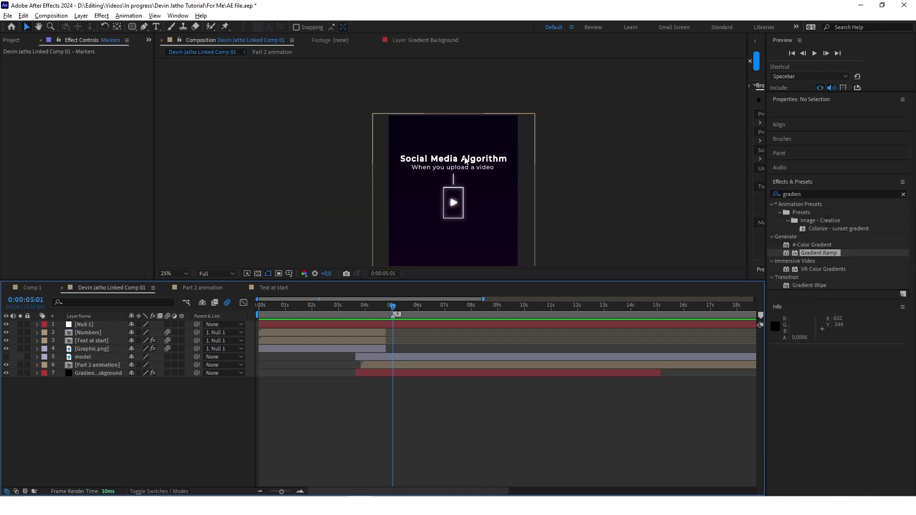
scroll(472, 164, "down", 1)
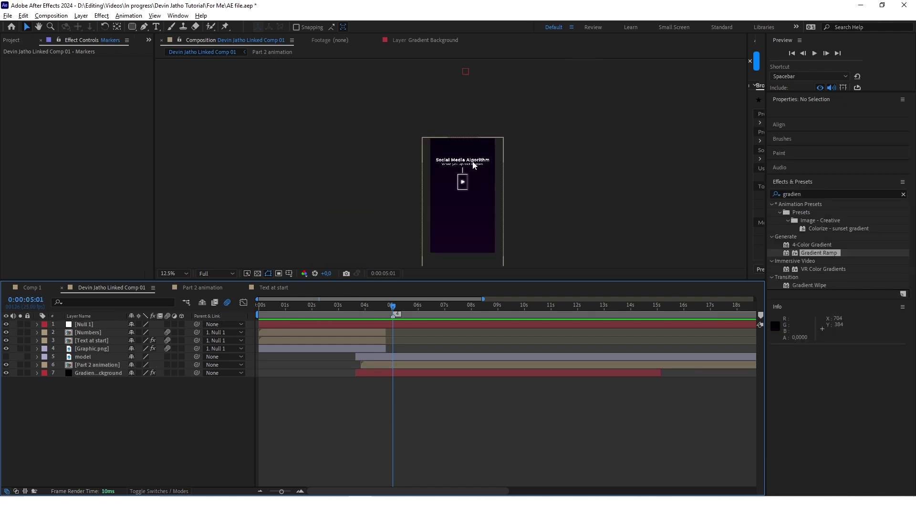
scroll(474, 166, "up", 1)
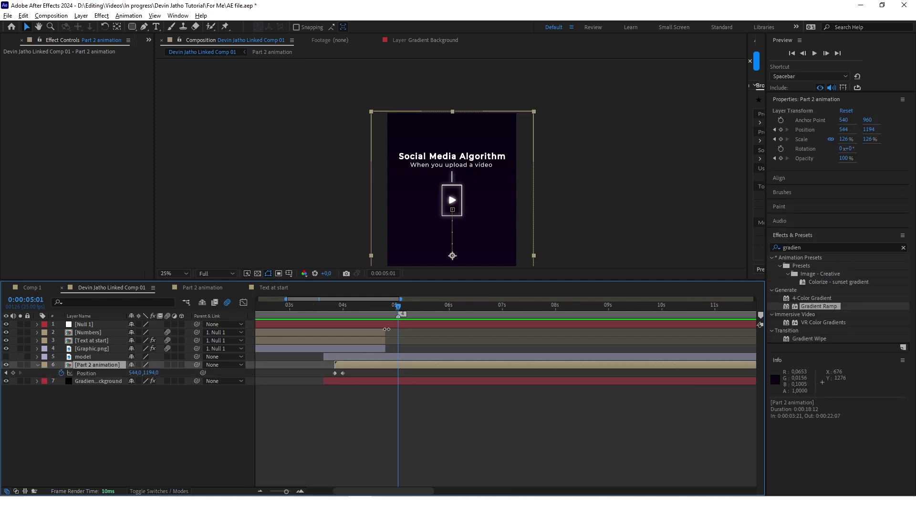
key("=")
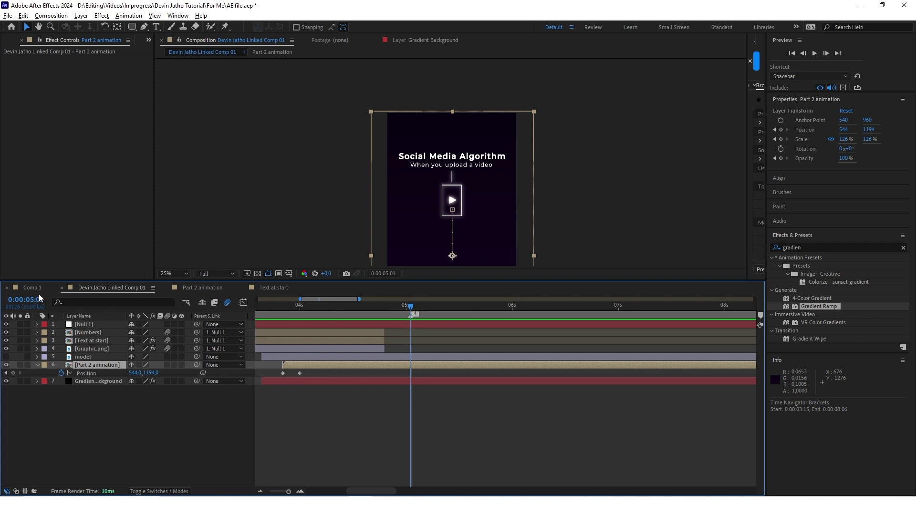
left_click(13, 373)
left_click_drag(414, 309, 453, 309)
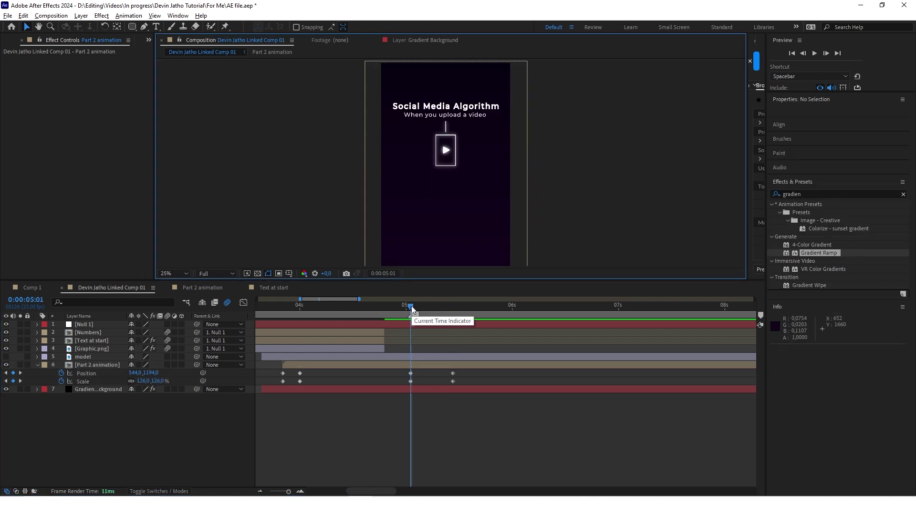
- Enable motion blur on the Part 2 animation layer and preview its zoom move
left_click_drag(412, 309, 413, 315)
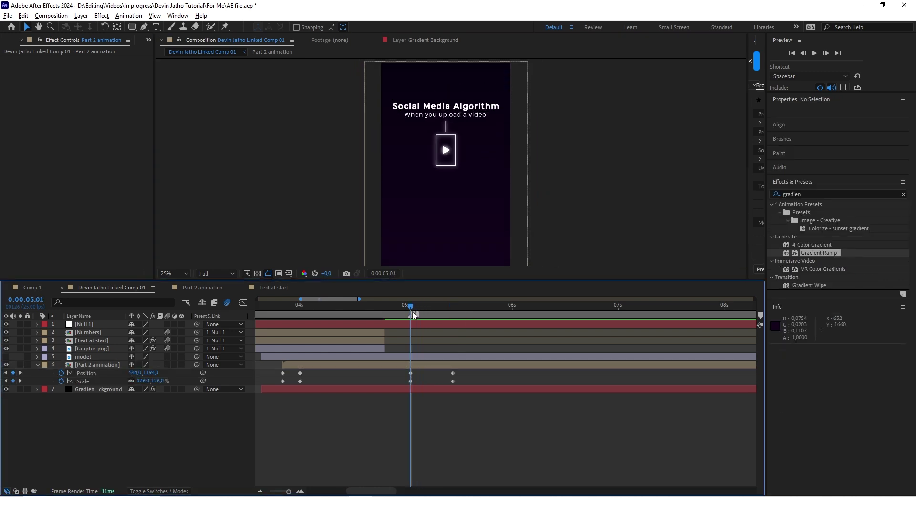
key("space")
key("space")
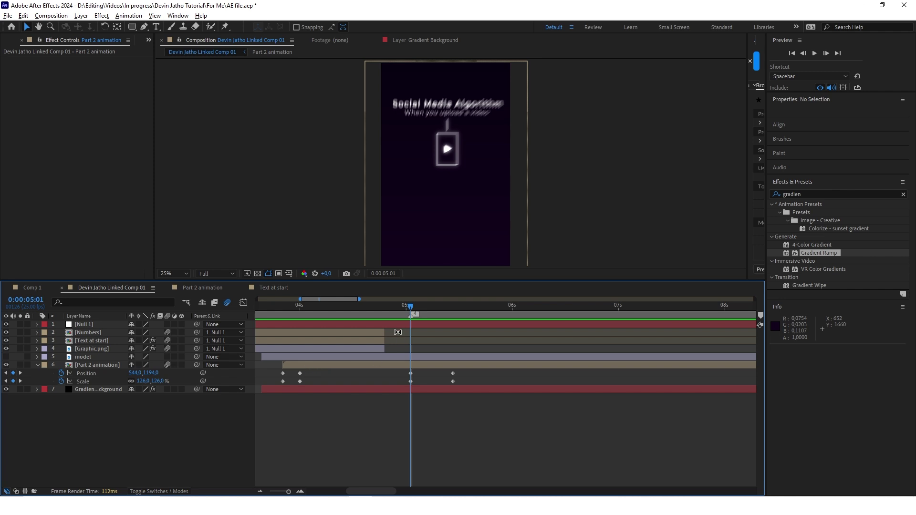
left_click_drag(411, 307, 306, 323)
key("space")
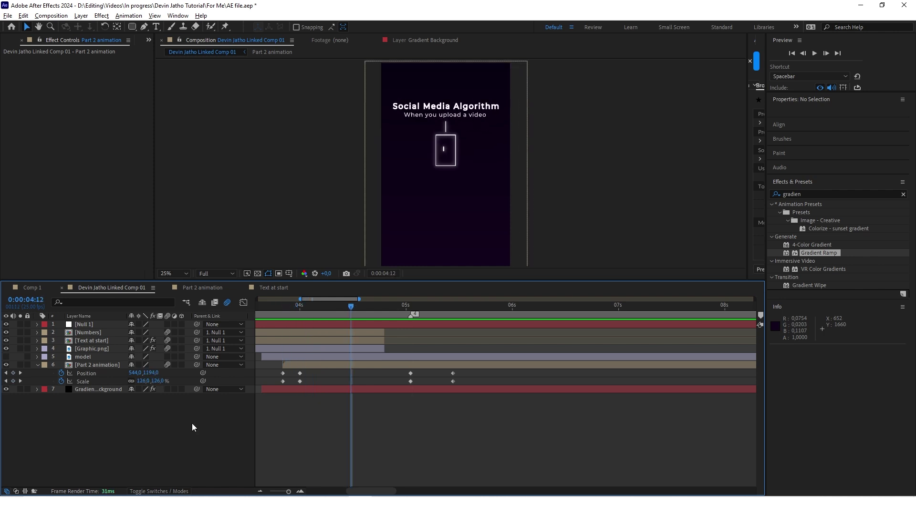
- Place composition marker 4 at 0:00:05:05 in Devin Jatho Linked Comp 01 and scrub back to 0:00:03:21
left_click_drag(350, 306, 427, 306)
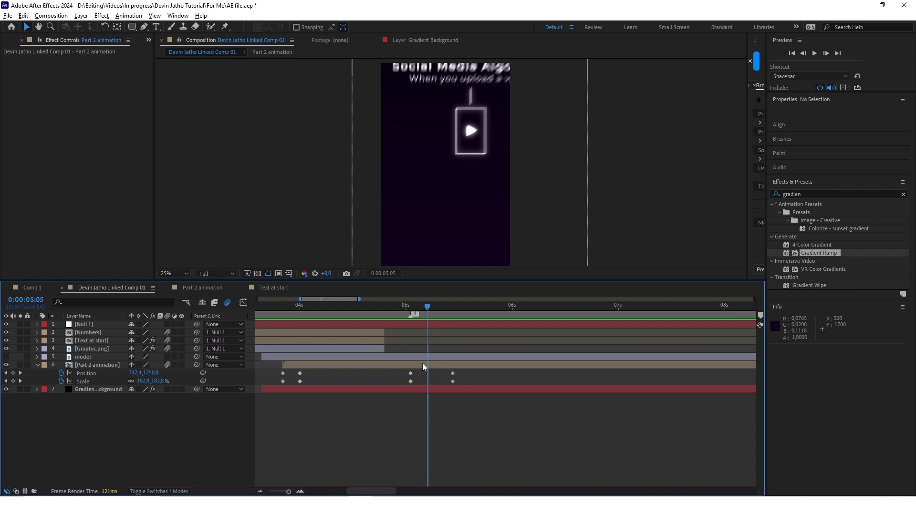
key("shift+4")
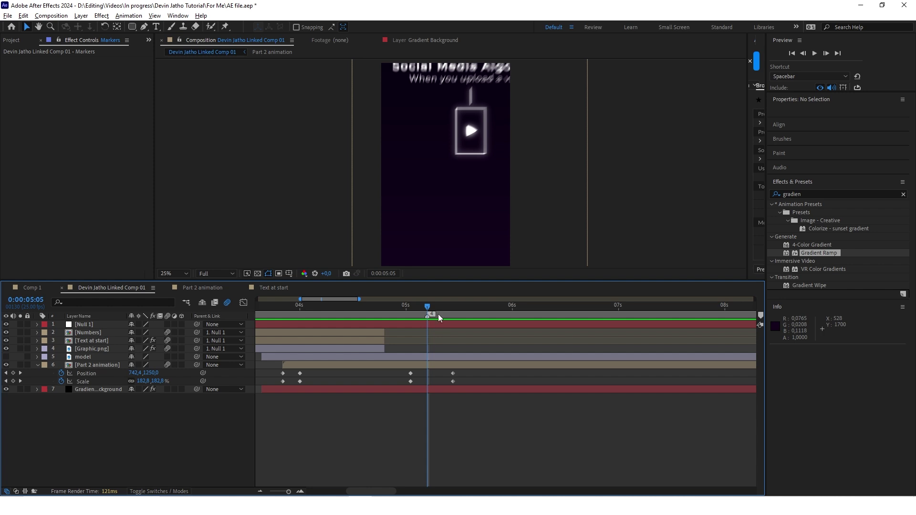
mouse_move(429, 311)
left_mouse_down()
mouse_move(289, 319)
mouse_move(430, 320)
left_mouse_up()
left_click_drag(429, 311, 285, 320)
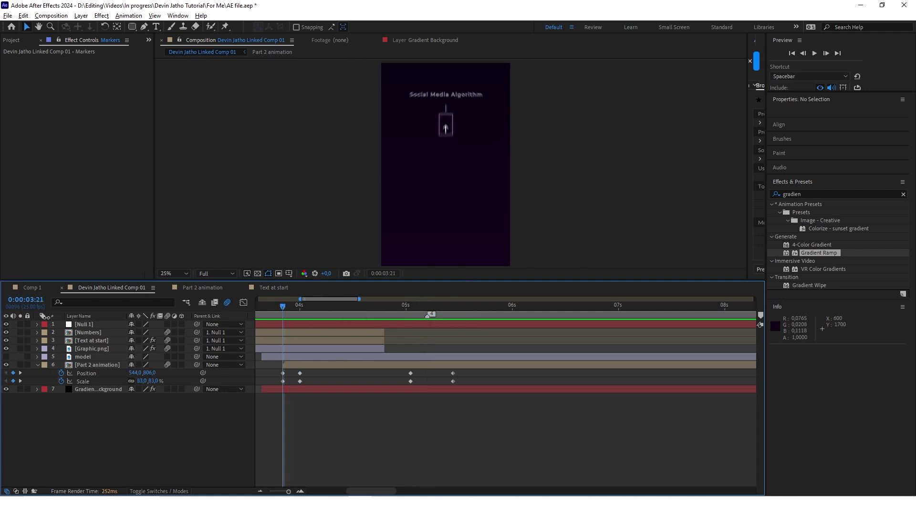
- In Part 2 animation, draw an unfilled L-shaped Pen path going left and down from the rectangle, and start its layer at 0:00:01:09
double_click(114, 365)
left_click_drag(261, 307, 574, 310)
scroll(462, 387, "down", 2)
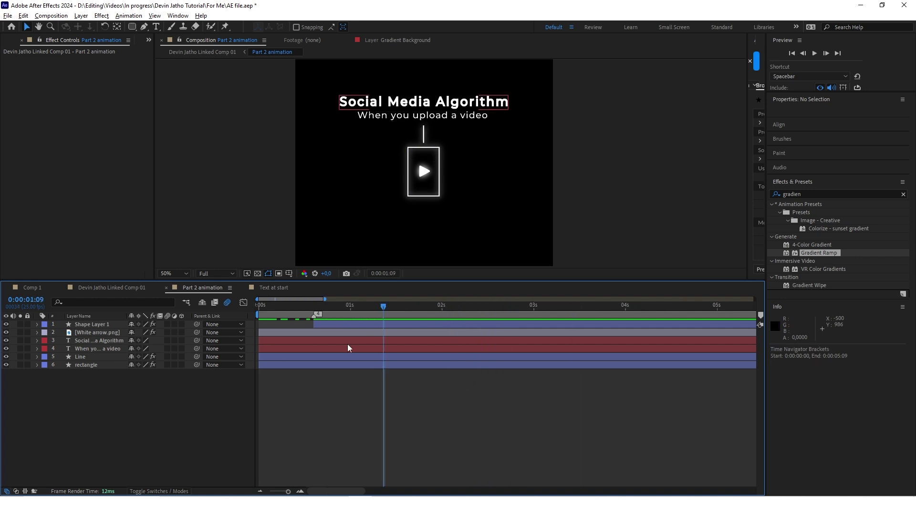
left_click(143, 27)
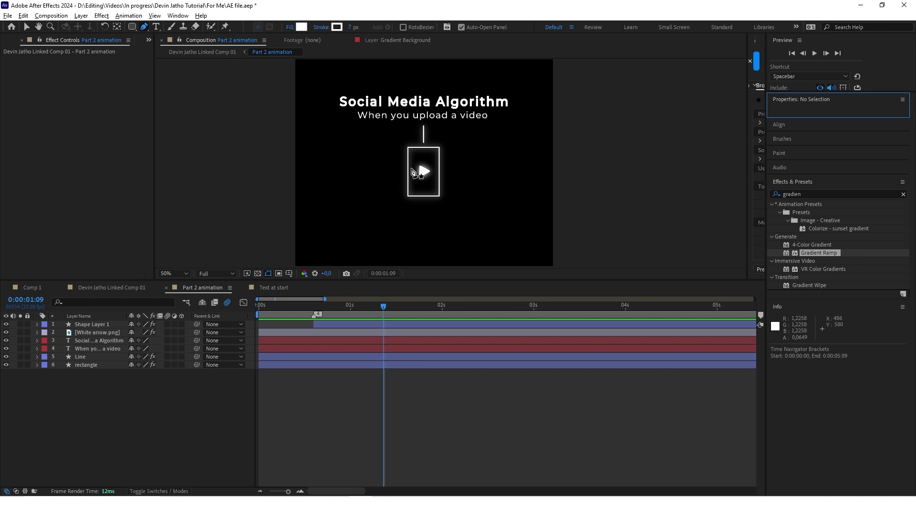
key("slash")
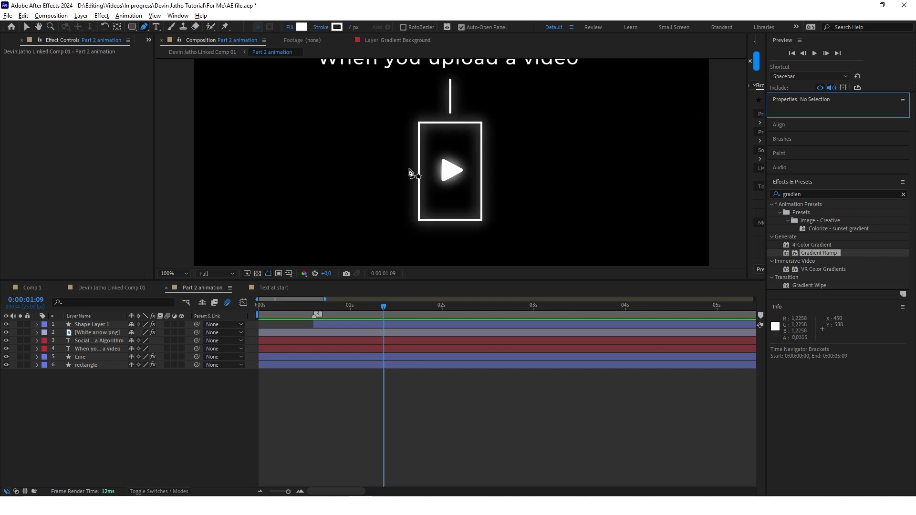
left_click(413, 170)
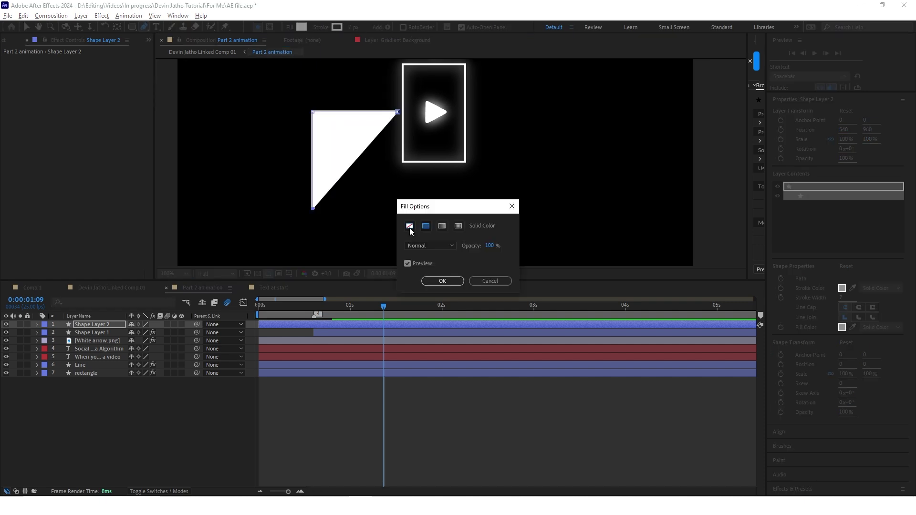
left_click(410, 227)
left_click(443, 282)
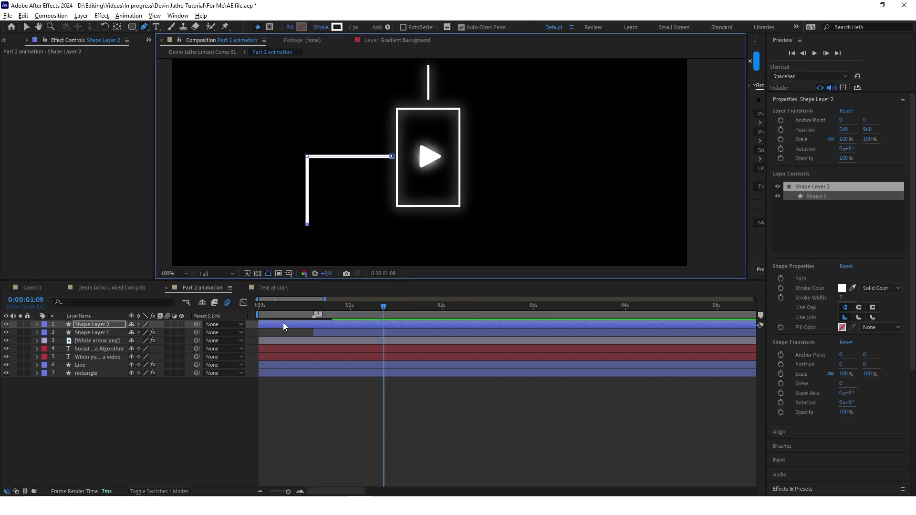
left_click_drag(277, 324, 398, 324)
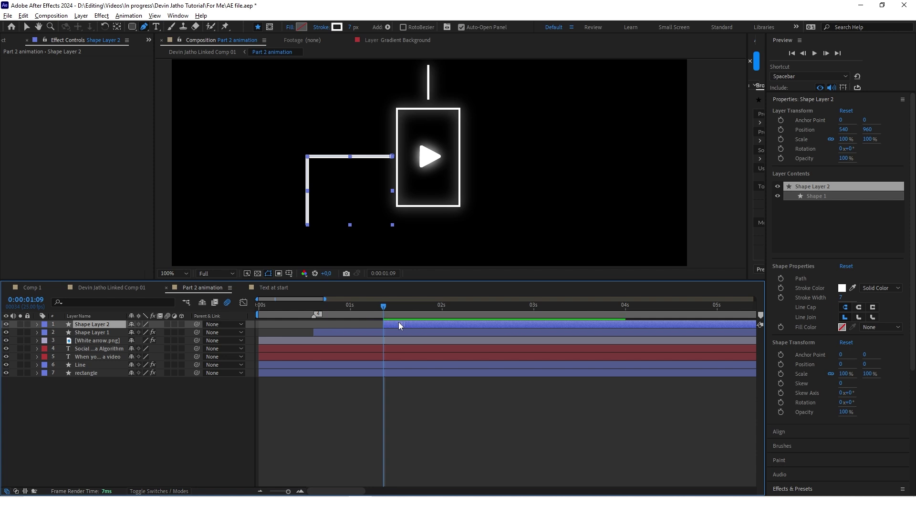
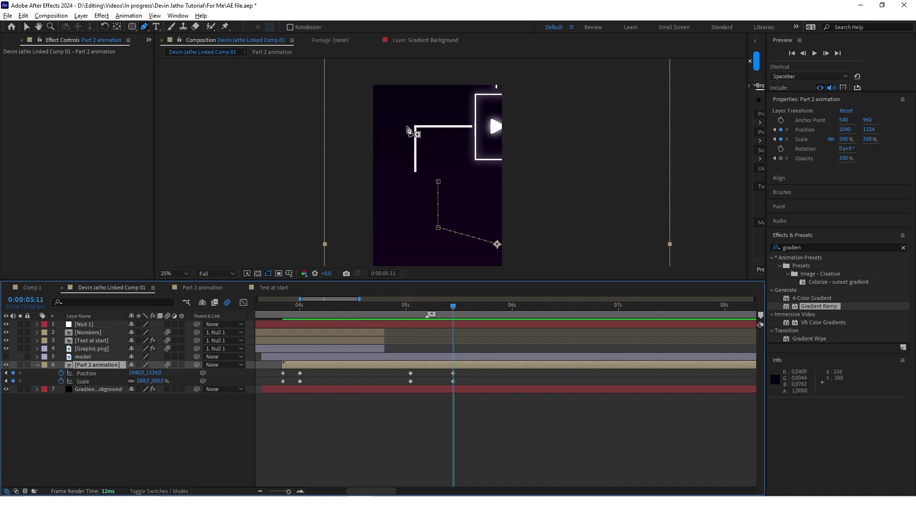
- Shorten the L-shaped line's horizontal segment toward the rectangle and check its framing in Devin Jatho Linked Comp 01
left_click(205, 288)
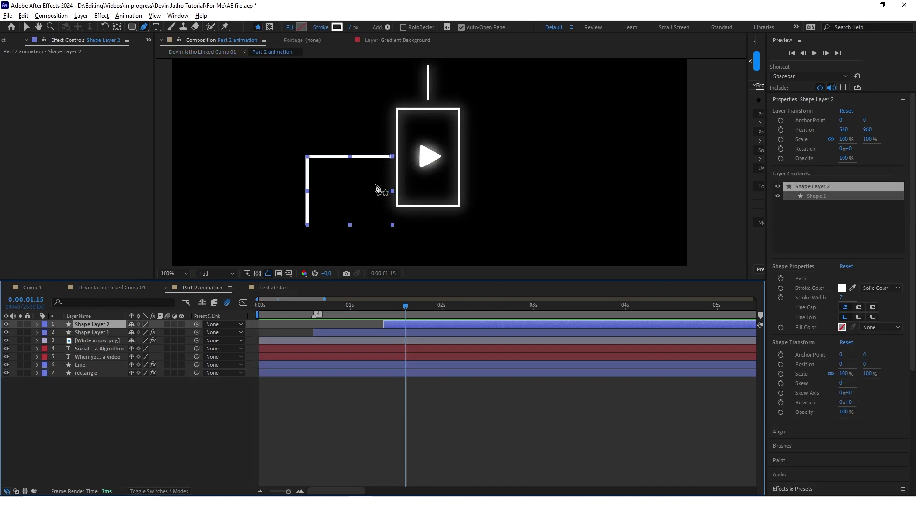
key("ctrl+z")
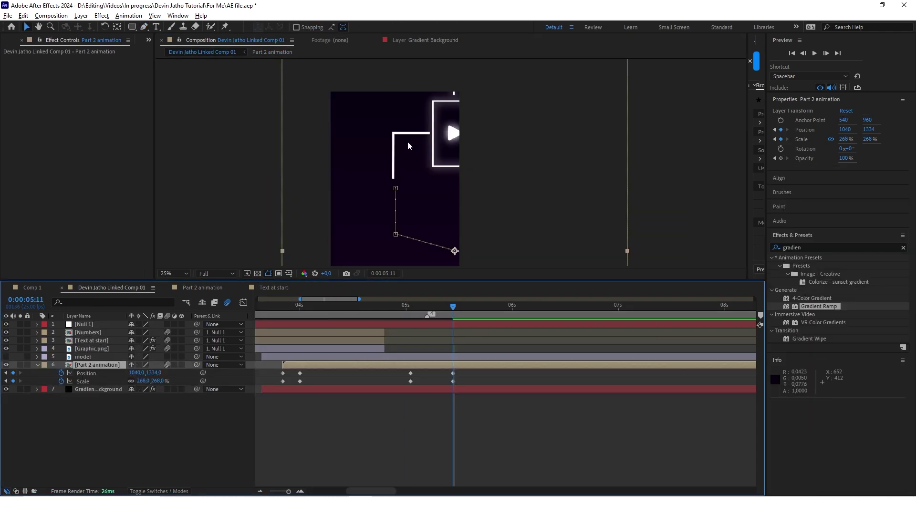
scroll(408, 146, "down", 1)
scroll(410, 159, "up", 1)
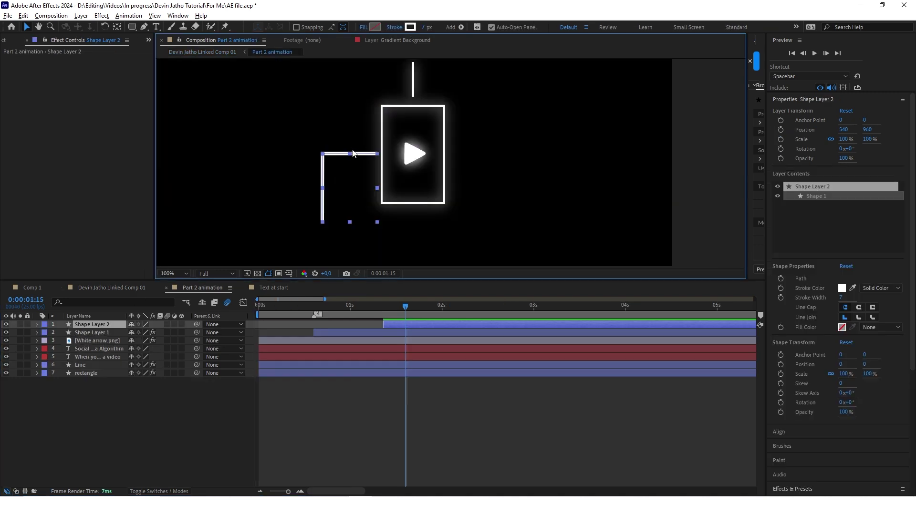
- Set the L-shaped line's stroke width to 4 px to match the rectangle
left_click(411, 105)
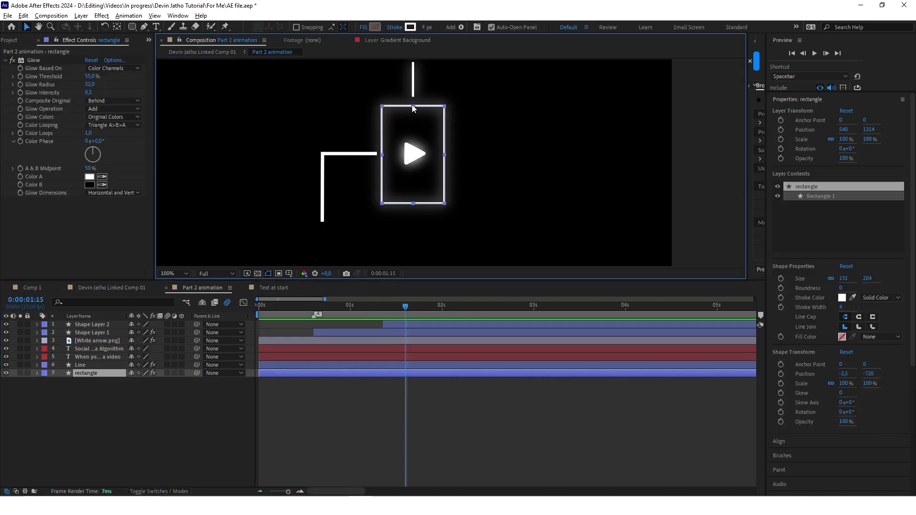
left_click(344, 155)
left_click(426, 24)
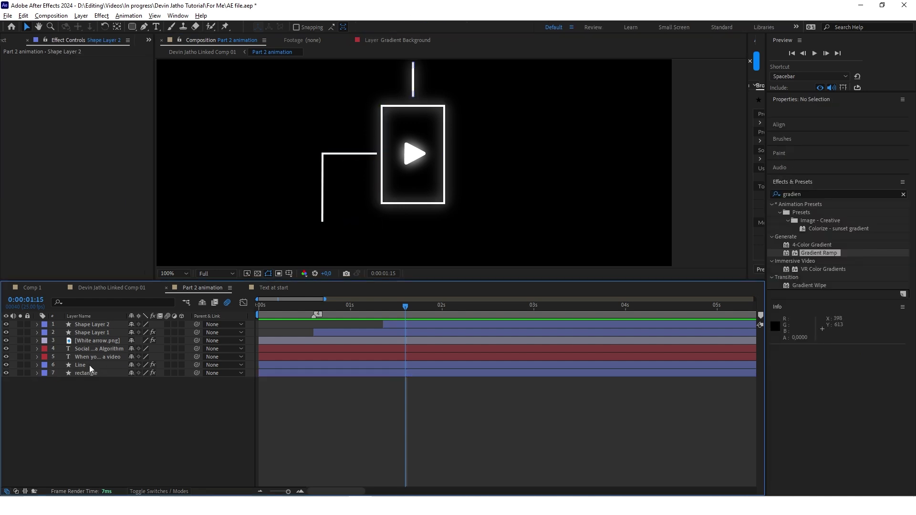
- Copy the Glow effect from the rectangle layer onto the L-shaped line's layer
left_click(86, 372)
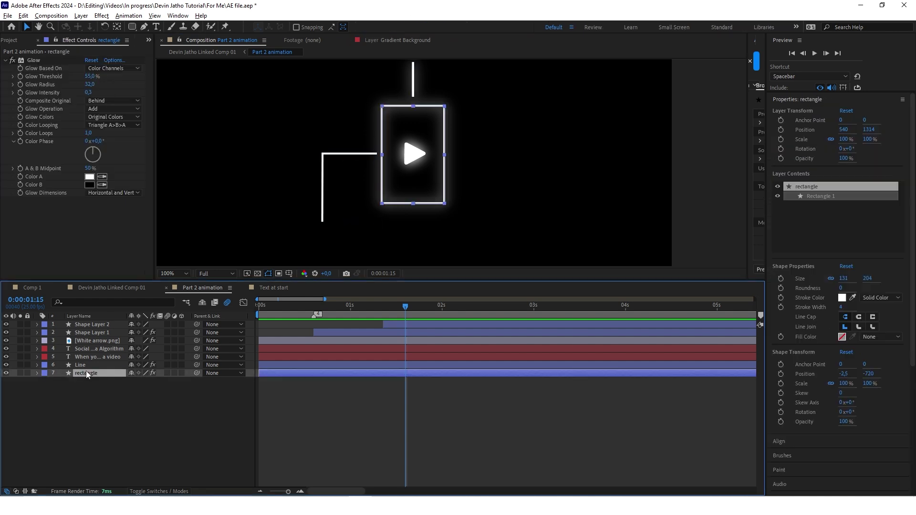
left_click(32, 60)
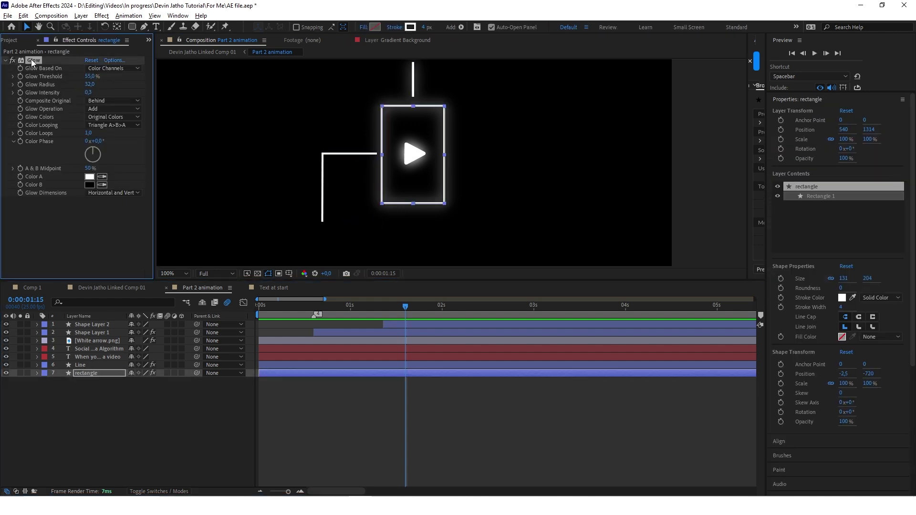
left_click(92, 324)
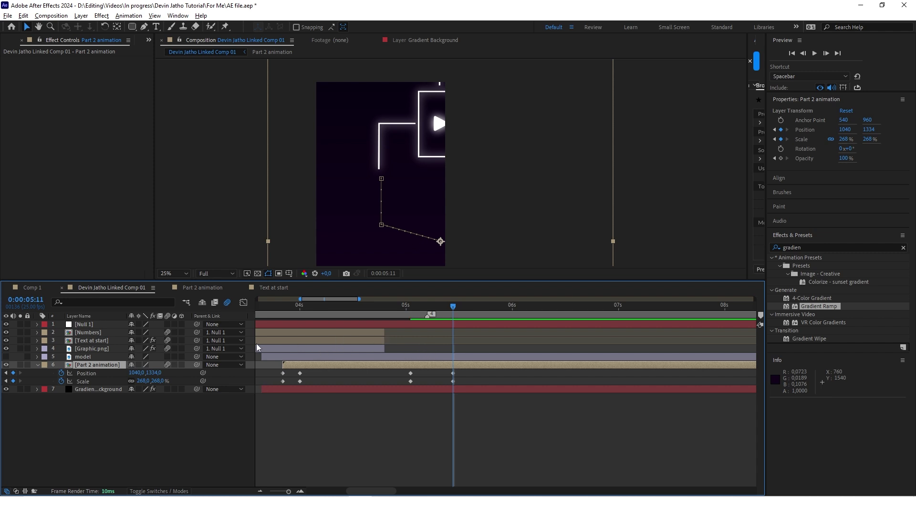
- Check the glow in Devin Jatho Linked Comp 01, and rename Part 2 animation's two Shape Layers left line and triangle
left_click(93, 349)
left_click(102, 365)
left_click(202, 287)
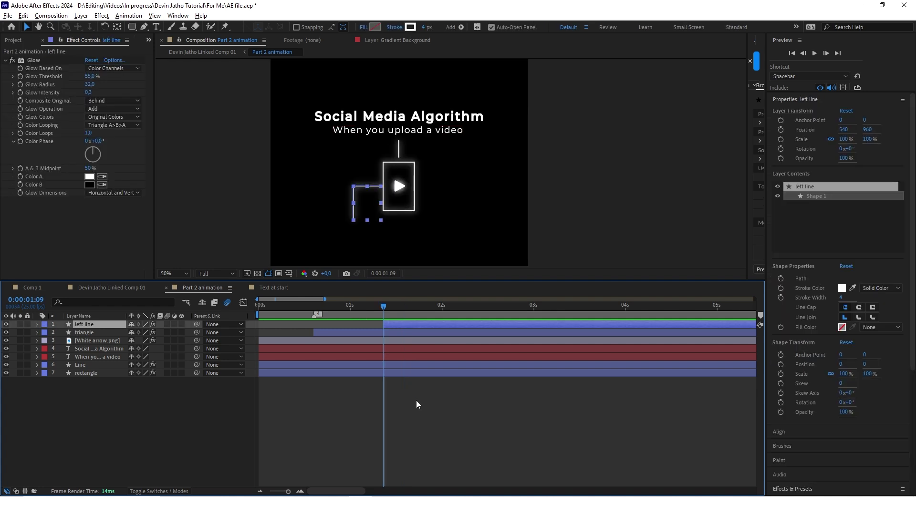
- Place marker 4 at 0:00:01:09 in Part 2 animation and expand the left line layer's properties
key("shift+4")
left_click(37, 324)
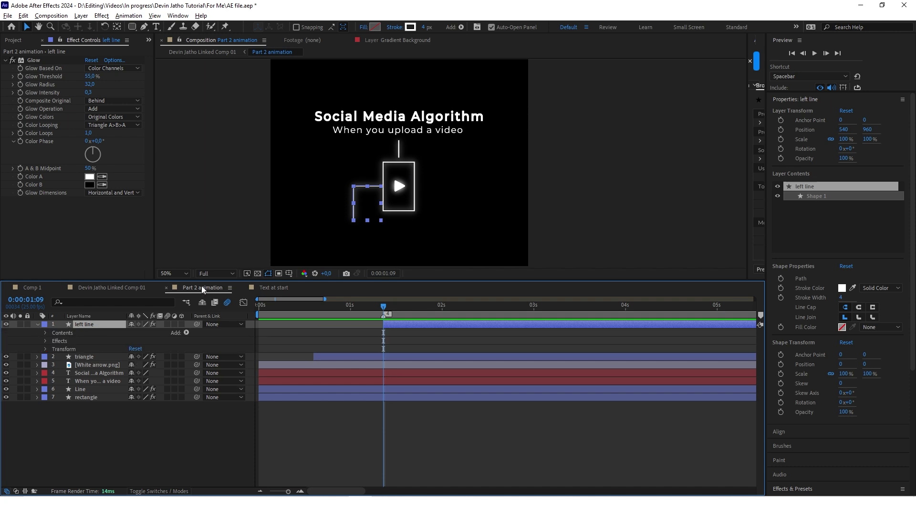
- Add Trim Paths to the left line layer and enable keyframing for its End value at 0:00:01:09
left_click(187, 332)
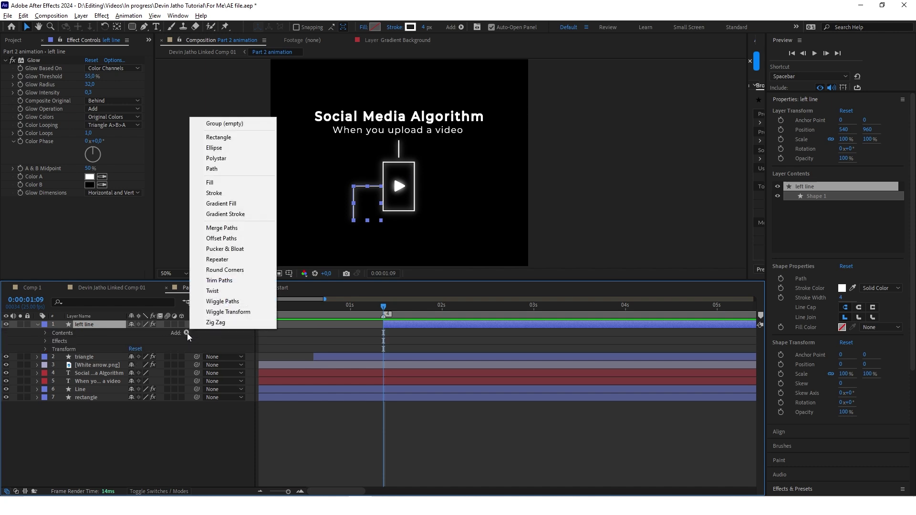
left_click(235, 284)
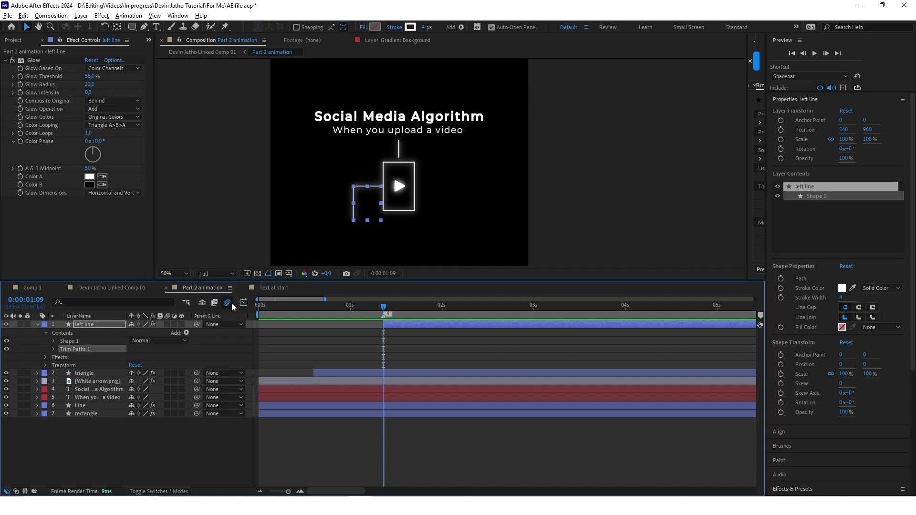
left_click(53, 349)
left_click(69, 365)
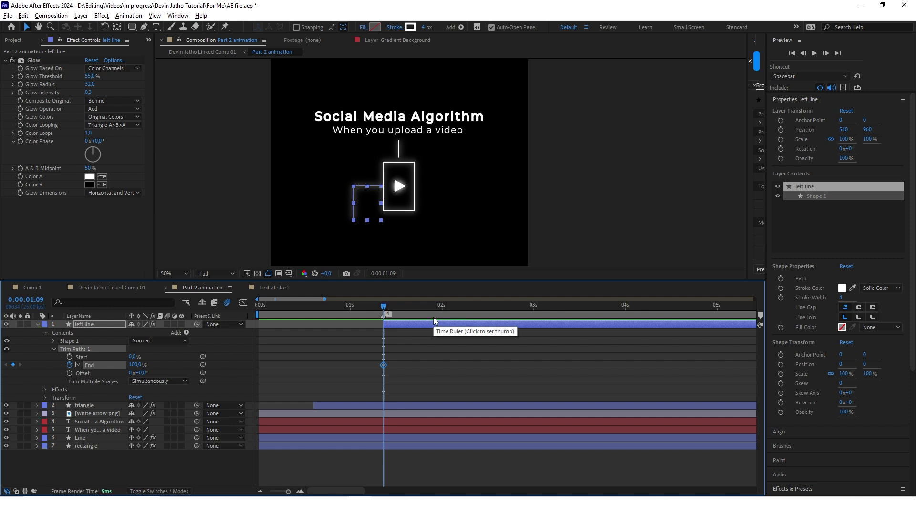
- Animate the left line drawing on by keyframing Trim Paths End at 100% at 0:00:01:18 and lowering its starting keyframe
left_click(416, 309)
left_click(13, 365)
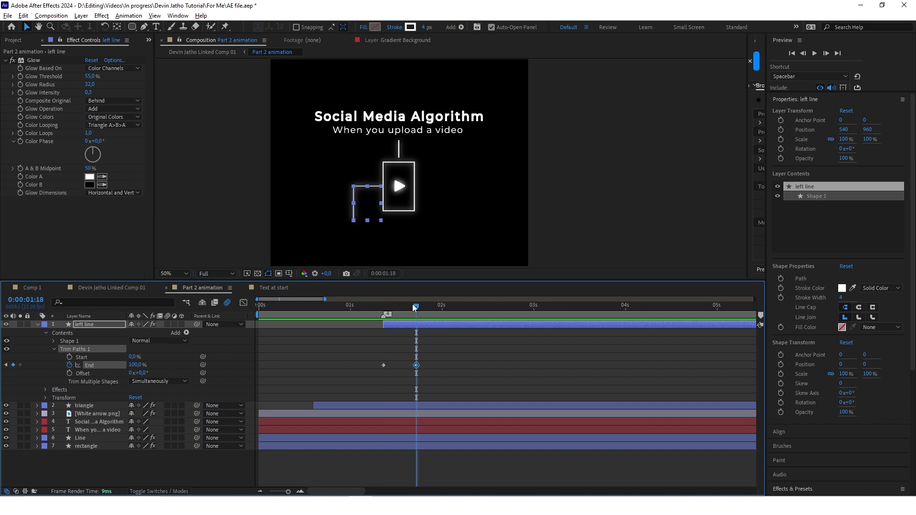
left_click_drag(414, 308, 388, 310)
left_click_drag(136, 365, 76, 364)
left_click(334, 350)
left_click_drag(385, 308, 419, 313)
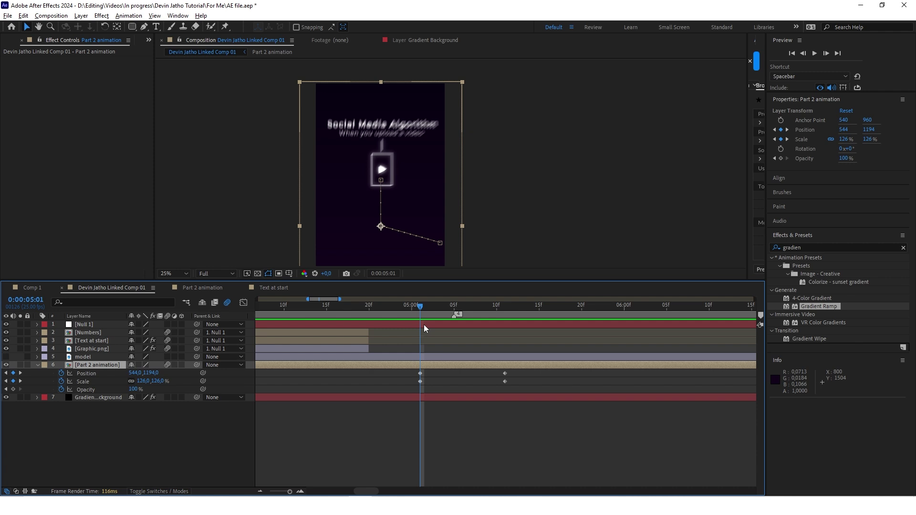
- In Linked Comp 01 at 0:00:05:16, draw a filled rectangle wider than the frame and shift it clear of the connector line
left_click_drag(420, 308, 506, 311)
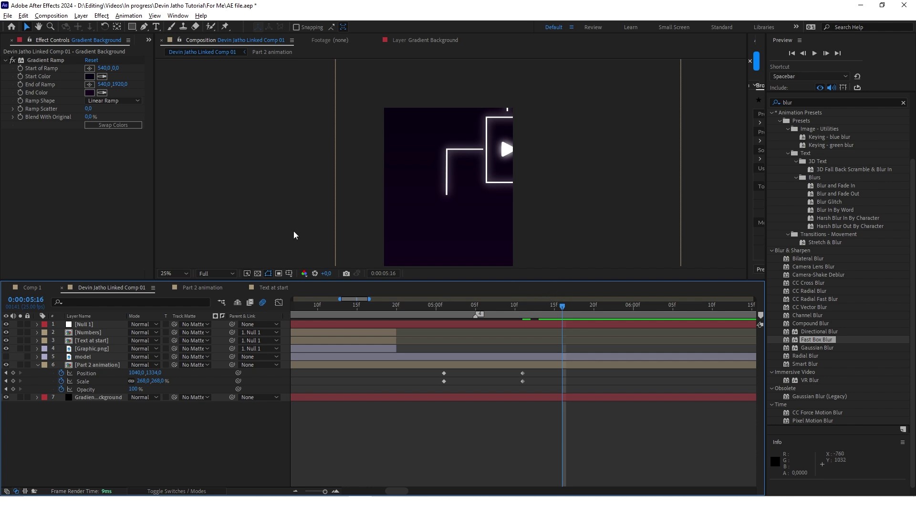
left_click(132, 26)
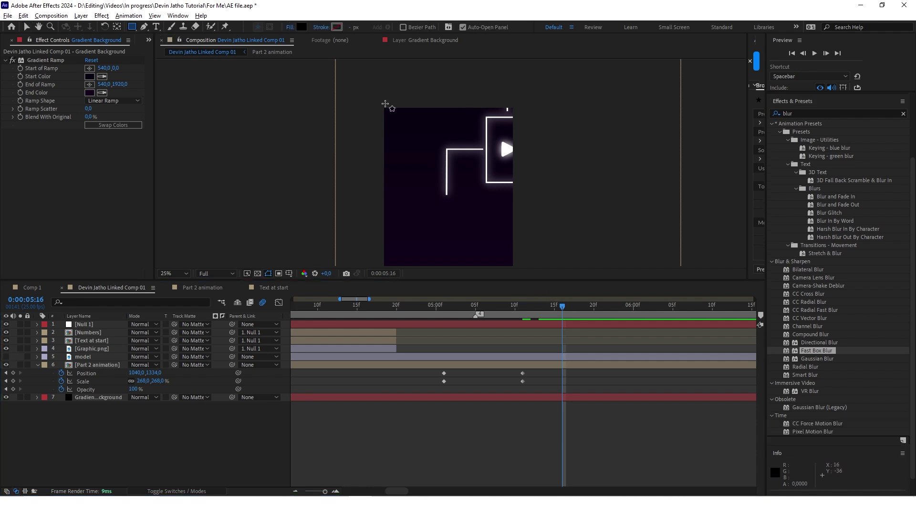
mouse_move(360, 78)
left_mouse_down()
mouse_move(528, 171)
mouse_move(554, 170)
left_mouse_up()
key("v")
left_click_drag(418, 118, 506, 239)
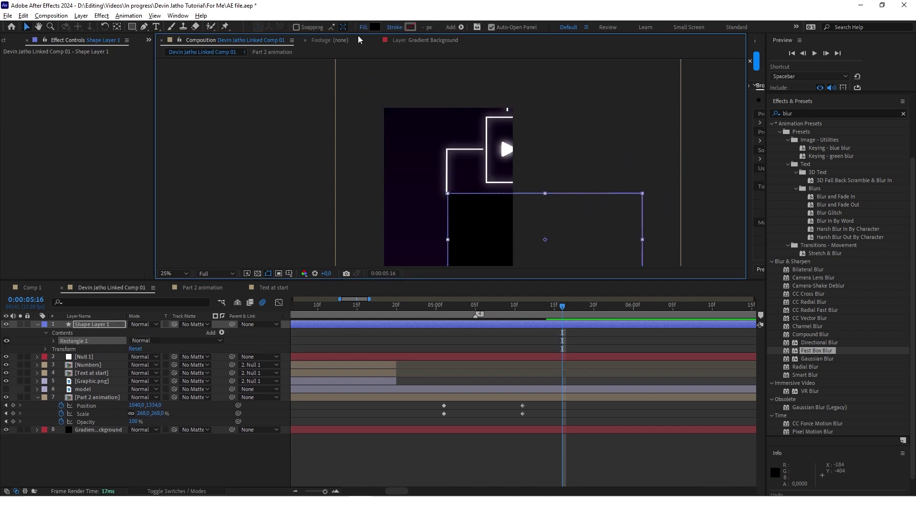
- Fill the rectangle with dark purple 080011 sampled from the background and place it over the upper part of the frame
left_click(375, 27)
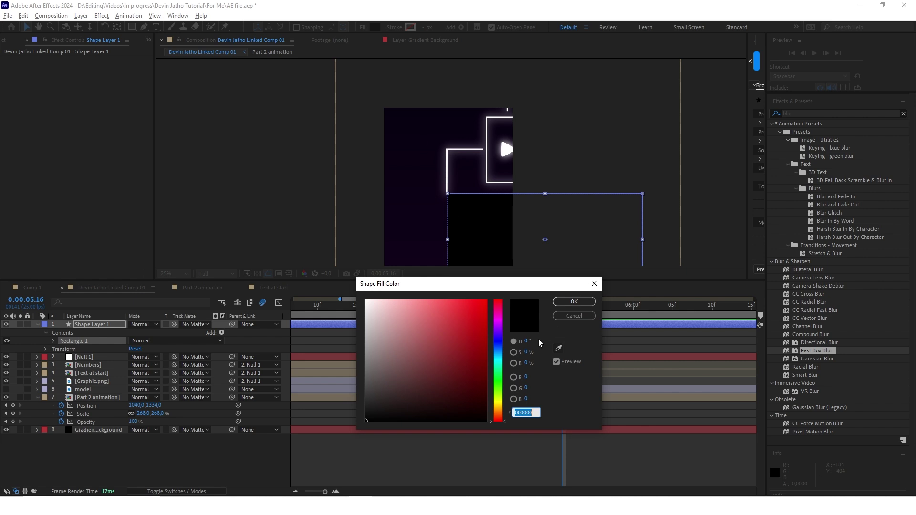
left_click(558, 348)
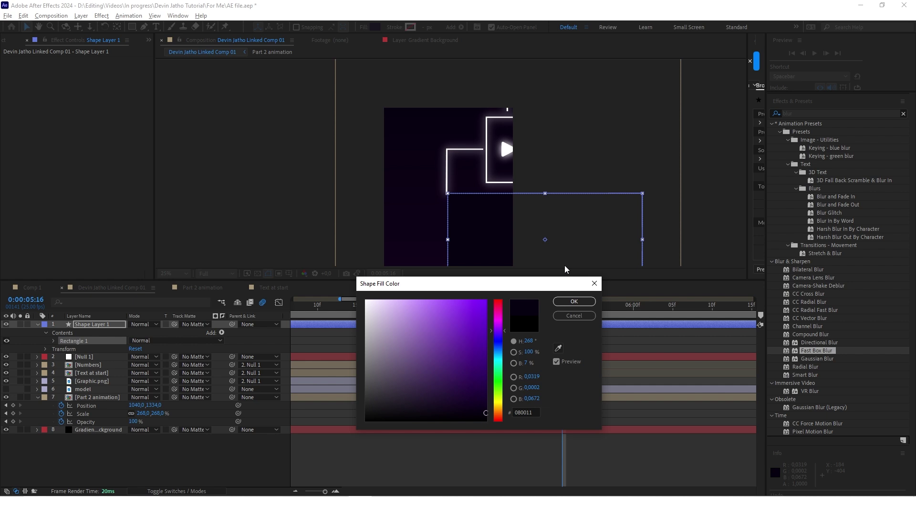
left_click(585, 301)
left_click_drag(577, 254, 493, 145)
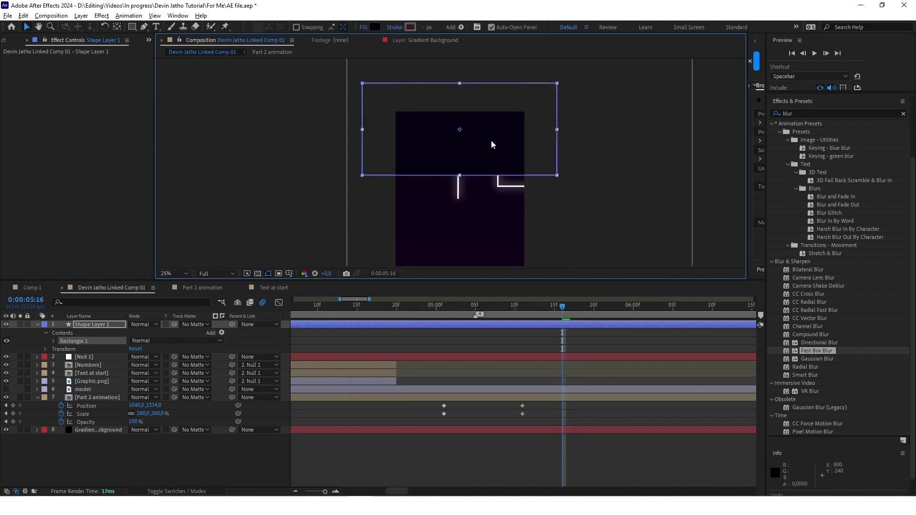
- Apply Fast Box Blur to the rectangle layer with Vertical blur dimensions and a Blur Radius of 86
scroll(482, 130, "up", 1)
scroll(482, 128, "down", 1)
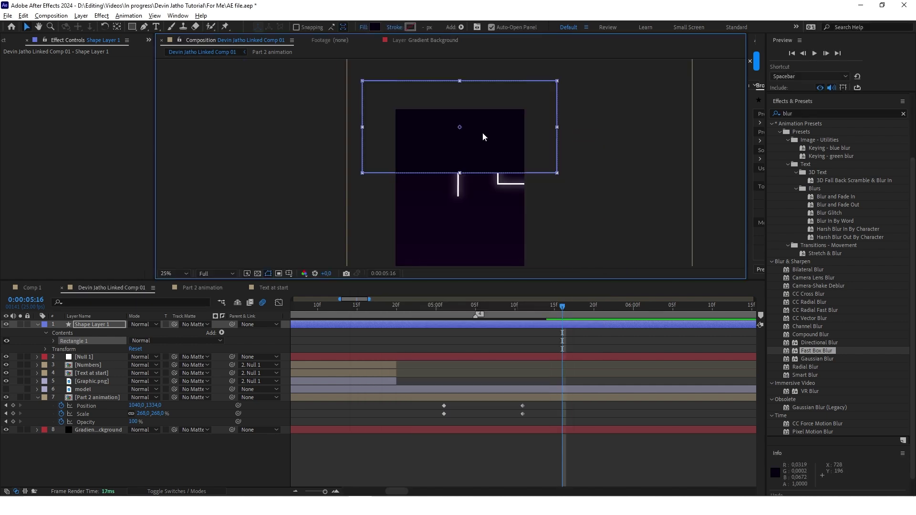
scroll(464, 138, "down", 1)
scroll(460, 112, "up", 1)
scroll(424, 152, "up", 1)
scroll(425, 149, "down", 1)
left_click(807, 111)
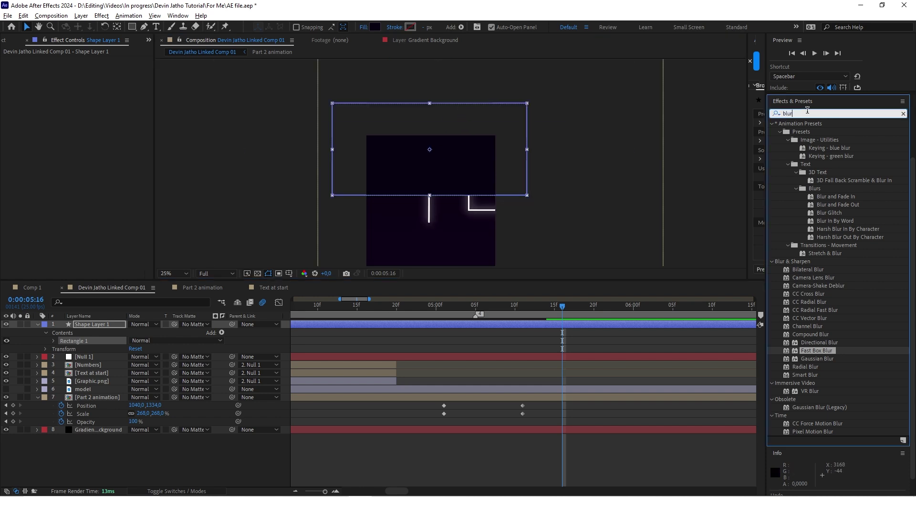
left_click_drag(817, 352, 516, 327)
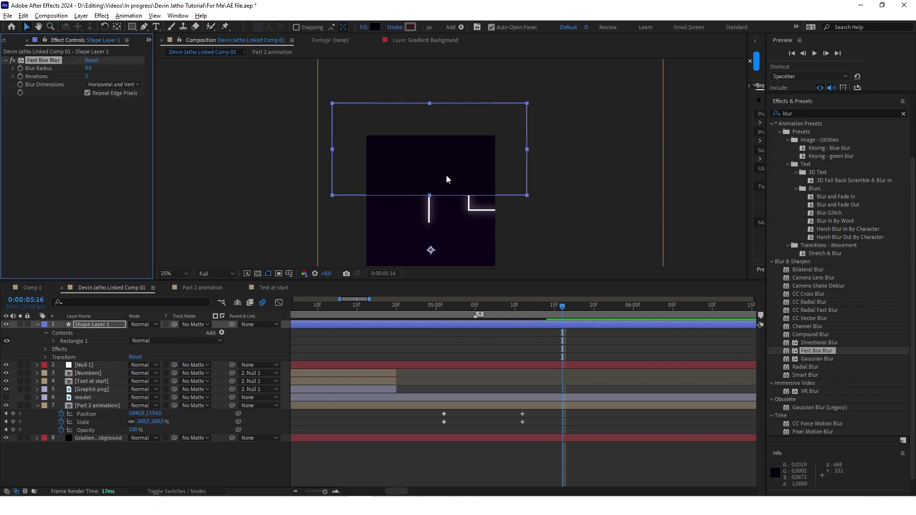
left_click(127, 86)
left_click(122, 115)
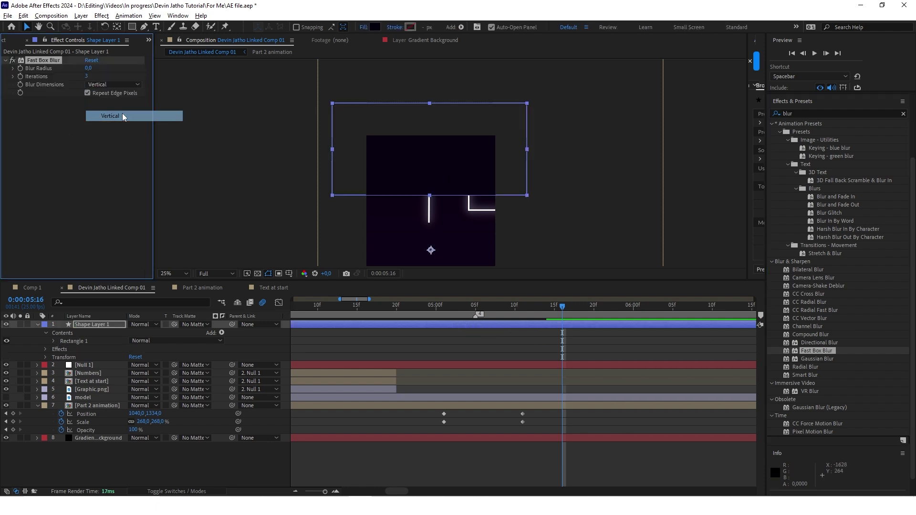
left_click_drag(90, 69, 149, 66)
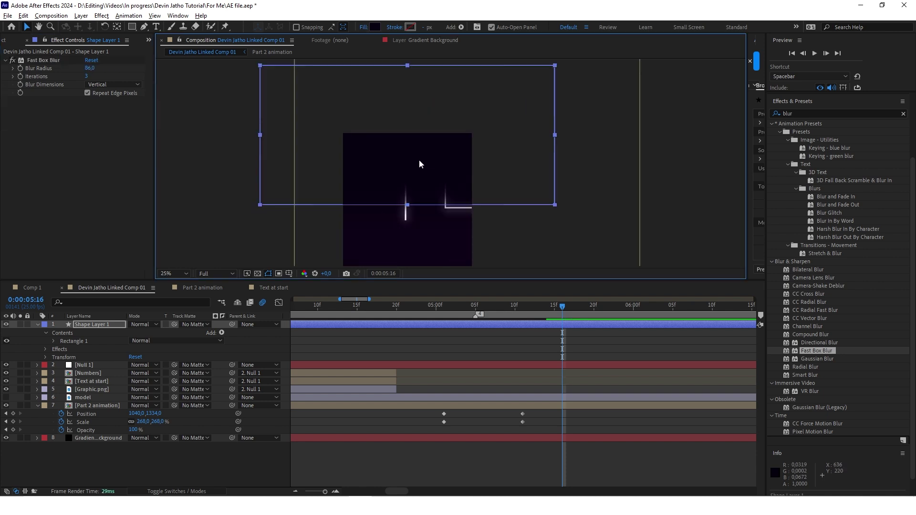
- Set the blurred rectangle layer's opacity to 80%
key("t")
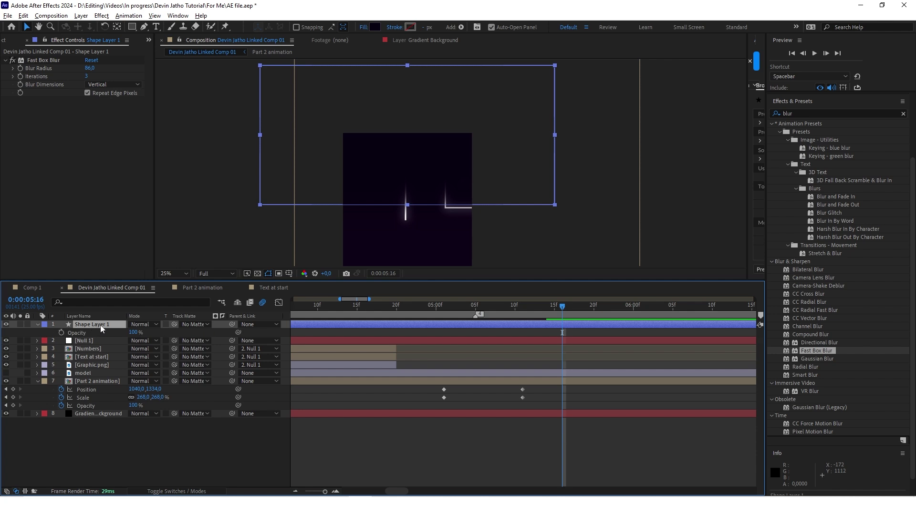
left_click(130, 333)
type("80")
key("Return")
- Nudge the dark rectangle slightly upward, raise its Blur Radius to 161, and rename its layer dark top
left_click(468, 208)
left_click_drag(468, 202, 439, 171)
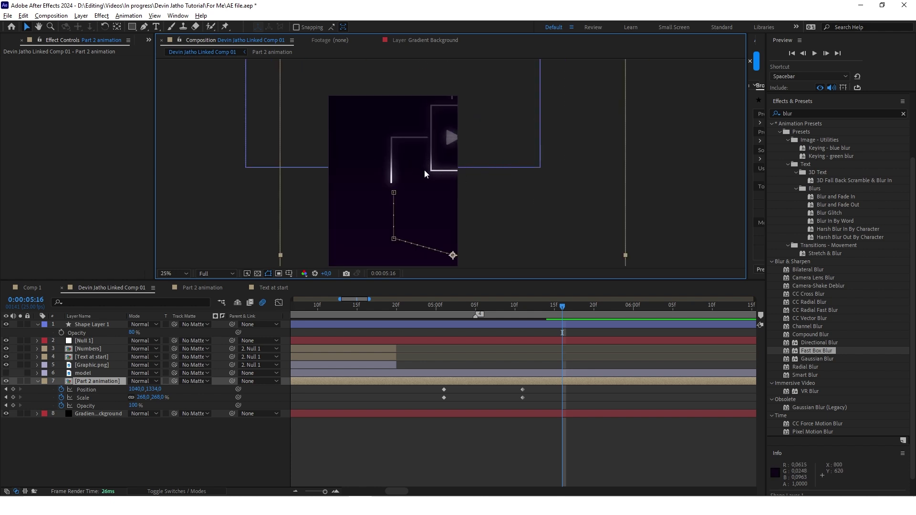
scroll(472, 125, "down", 2)
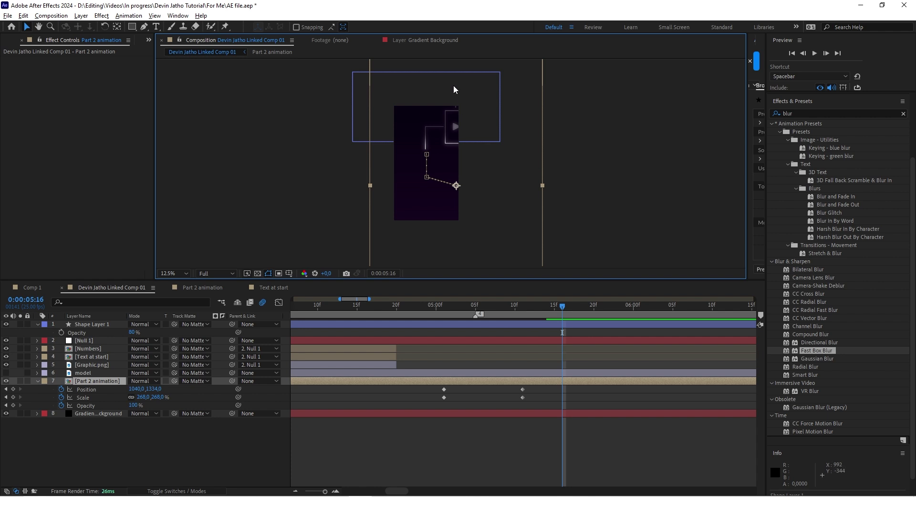
scroll(440, 112, "up", 2)
left_click(438, 158)
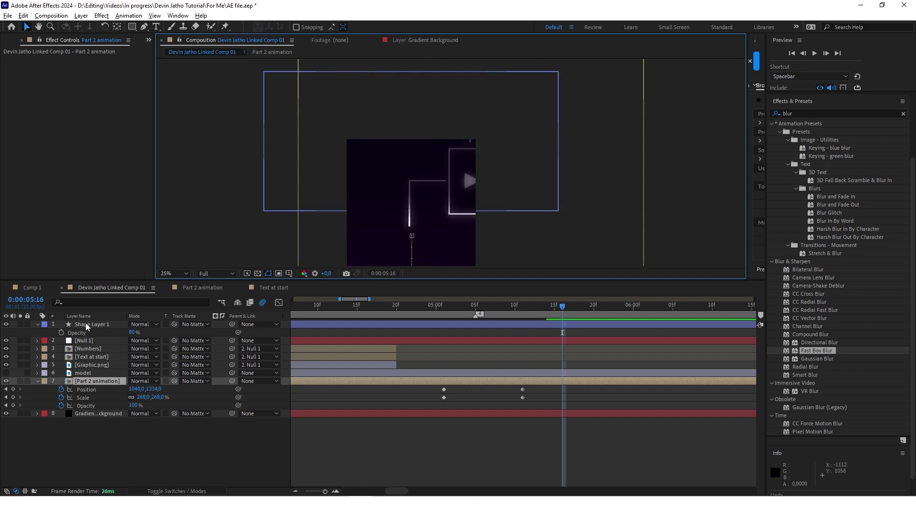
left_click_drag(503, 139, 504, 134)
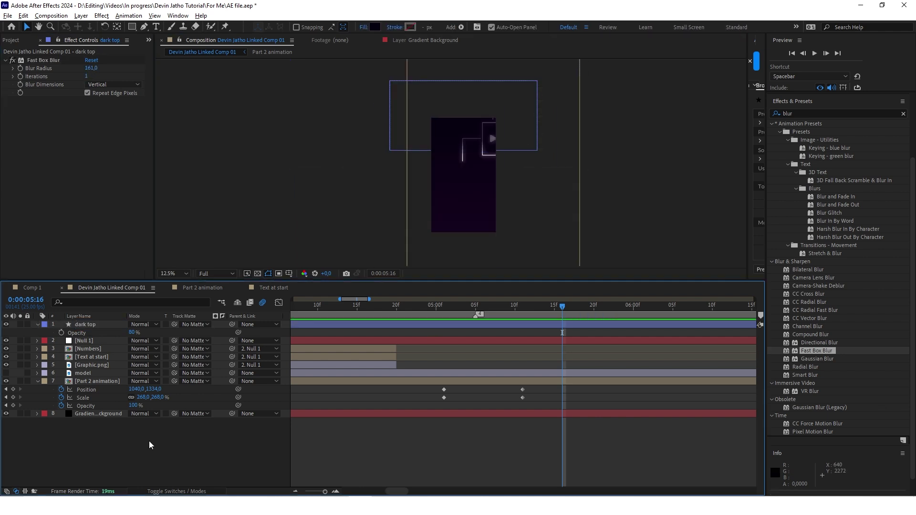
- Move the dark top layer down the stack to sit directly above Part 2 animation and collapse its properties
left_click(148, 441)
left_click(79, 326)
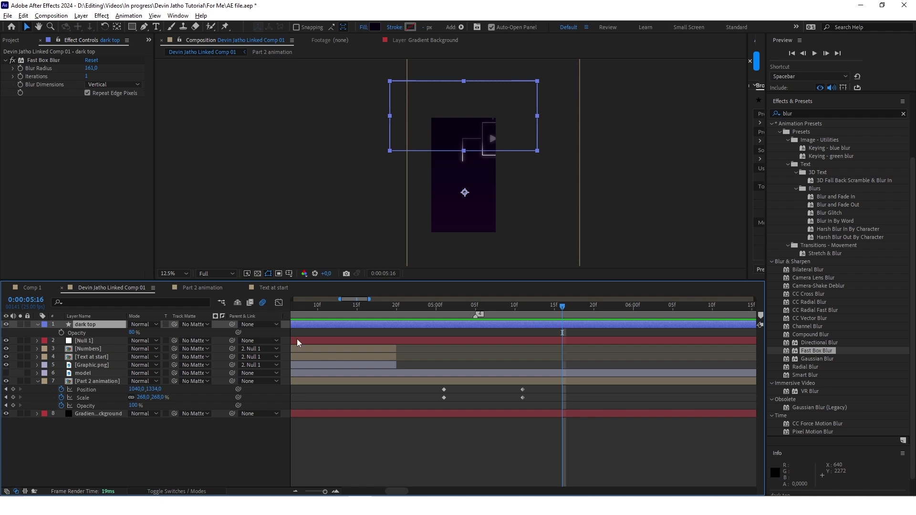
key("ctrl+alt+Down")
key("ctrl+alt+Down")
key("ctrl+alt+Down")
key("ctrl+alt+Down")
key("ctrl+alt+Down")
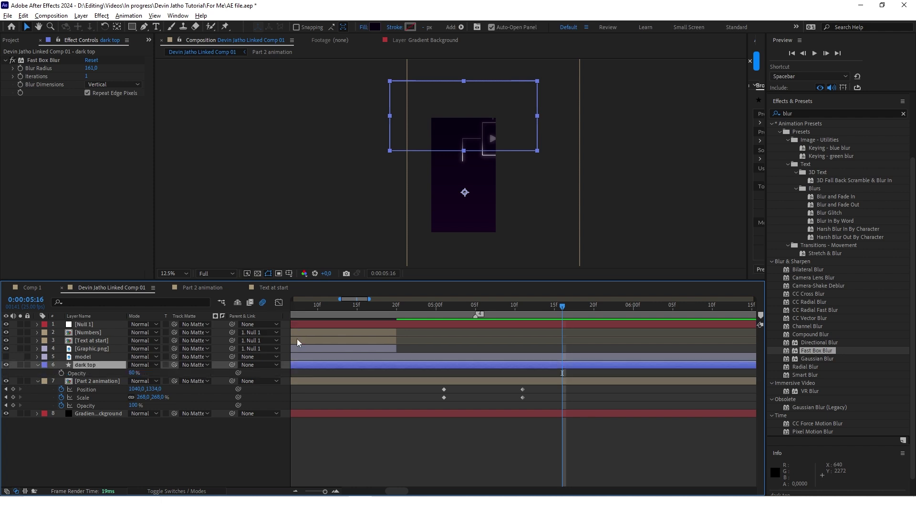
left_click(129, 456)
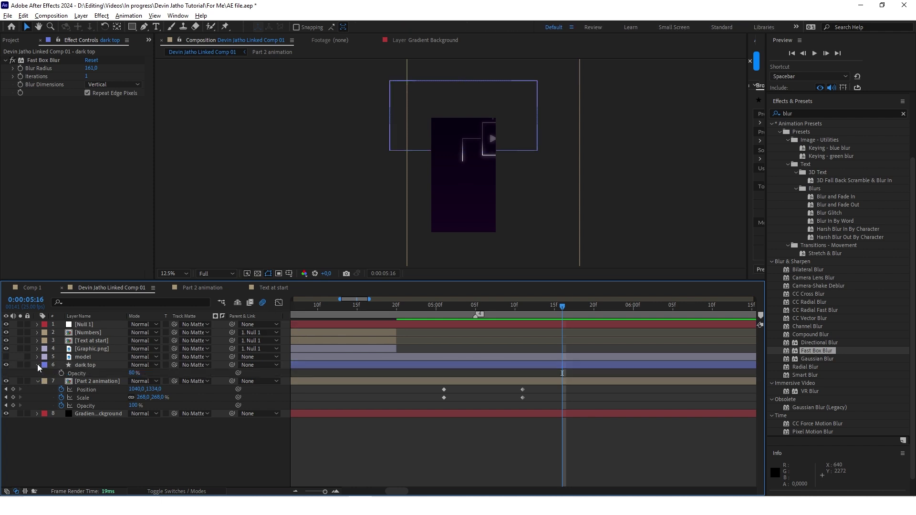
left_click(38, 365)
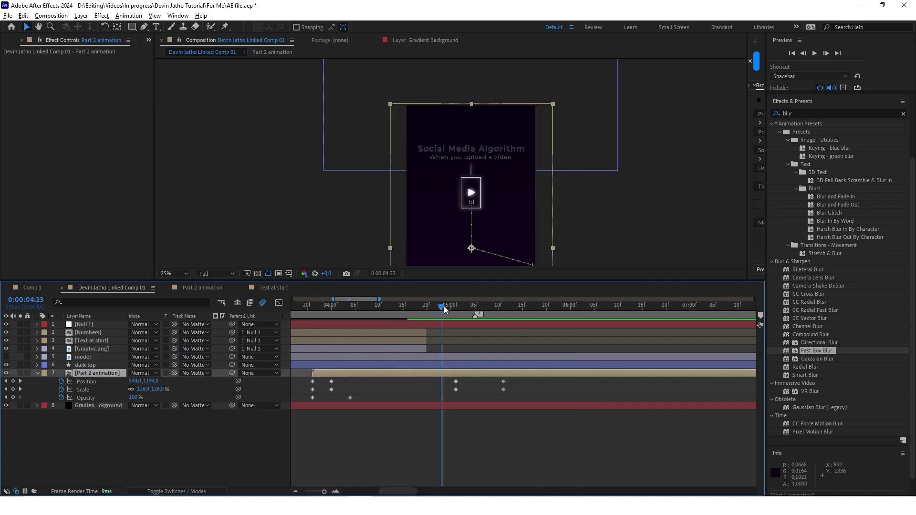
- Trim the start of the dark top layer to 0:00:05:01, matching Part 2 animation's second pair of Position and Scale keyframes
left_click_drag(444, 309, 457, 310)
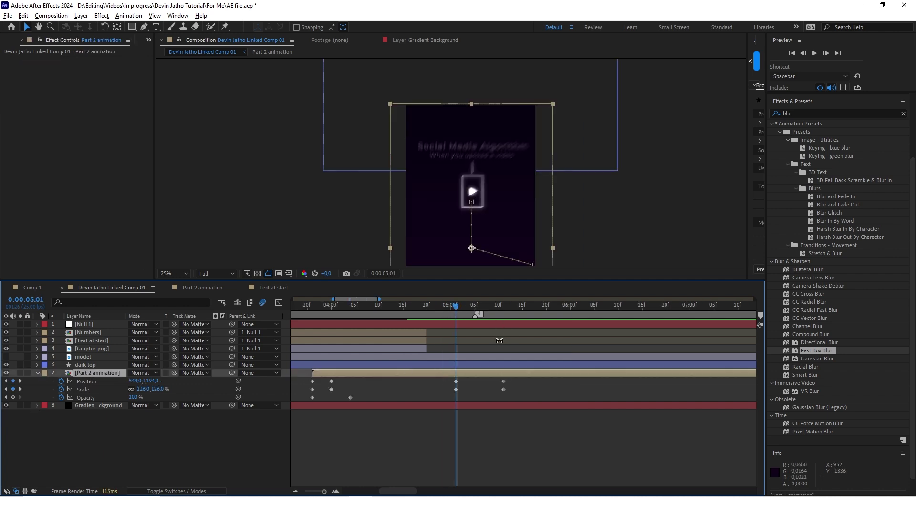
scroll(483, 336, "down", 2)
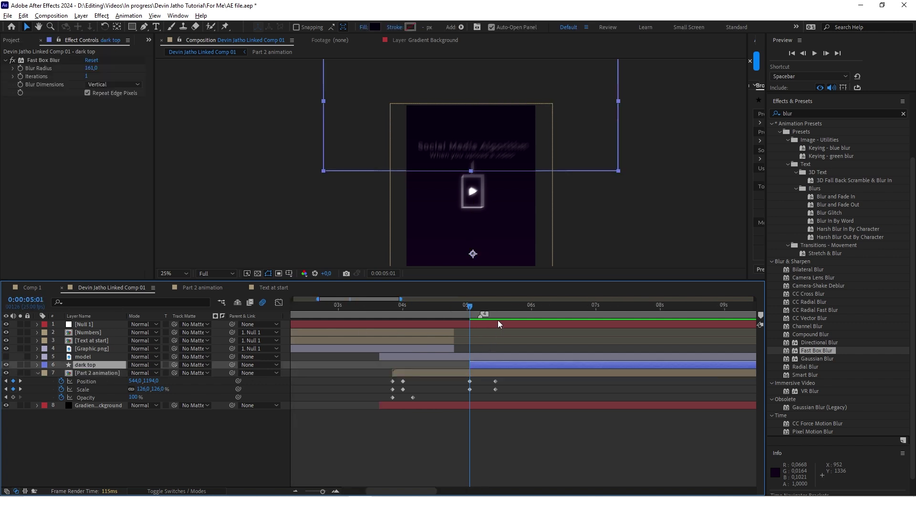
left_click_drag(469, 311, 445, 309)
left_click(423, 309)
scroll(474, 126, "down", 1)
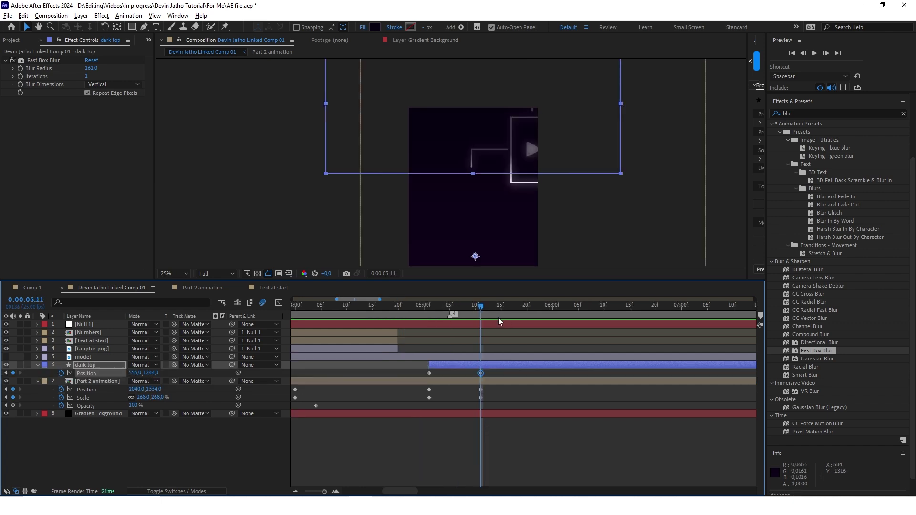
- Animate dark top's Position to slide down from above the frame at 0:00:05:01 to 556, 1244 at 0:00:05:11
left_click_drag(478, 307, 428, 312)
left_click_drag(136, 373, 84, 373)
key("ctrl+z")
left_click_drag(152, 373, 1, 362)
left_click_drag(152, 373, 0, 373)
left_click_drag(419, 311, 461, 319)
left_click_drag(456, 315, 455, 314)
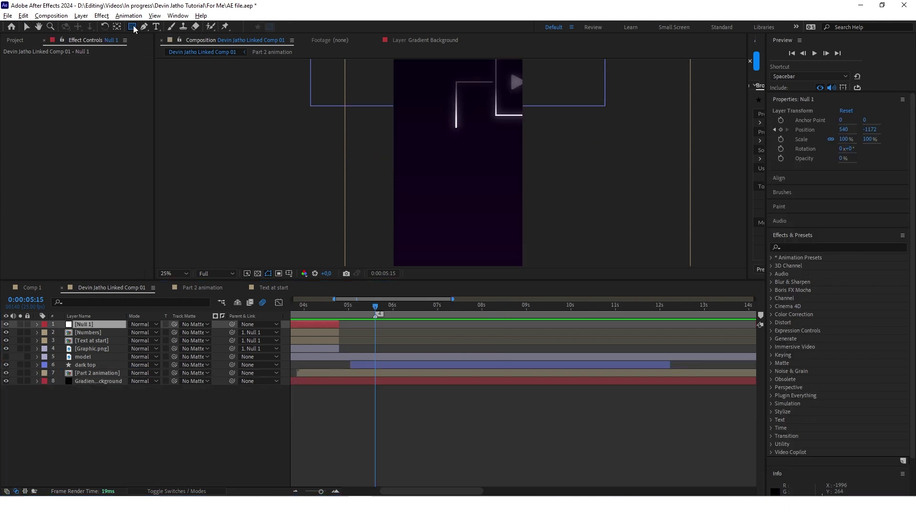
- Draw a circle about 320 px wide just below the left line's end at 0:00:05:15, with its fill set to None
left_click_drag(134, 29, 167, 48)
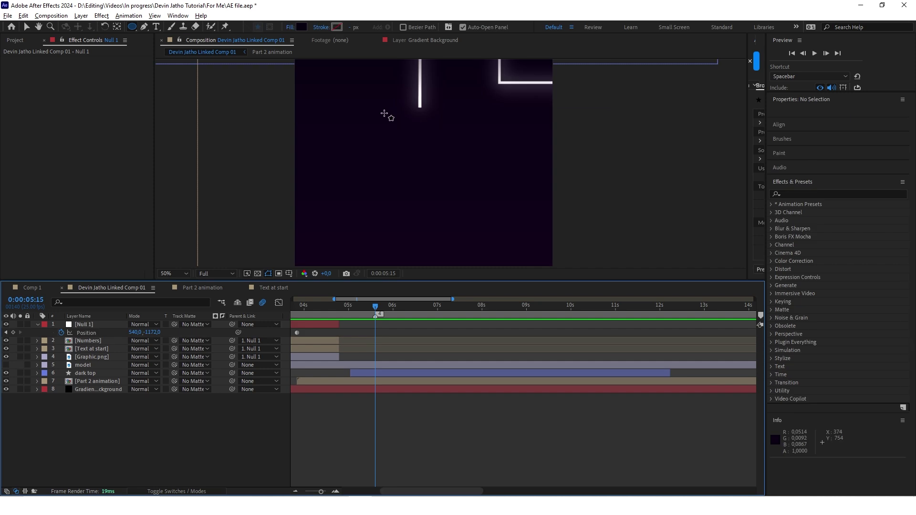
left_click_drag(387, 120, 423, 160)
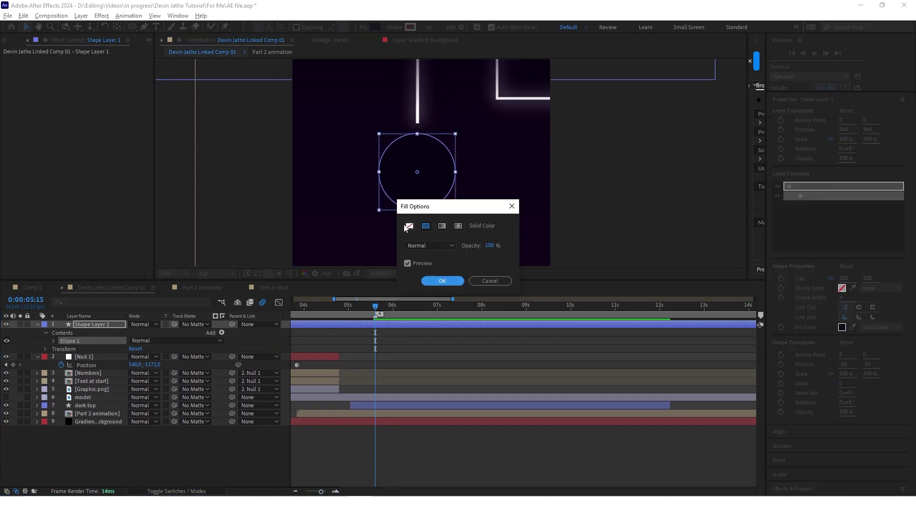
left_click(407, 227)
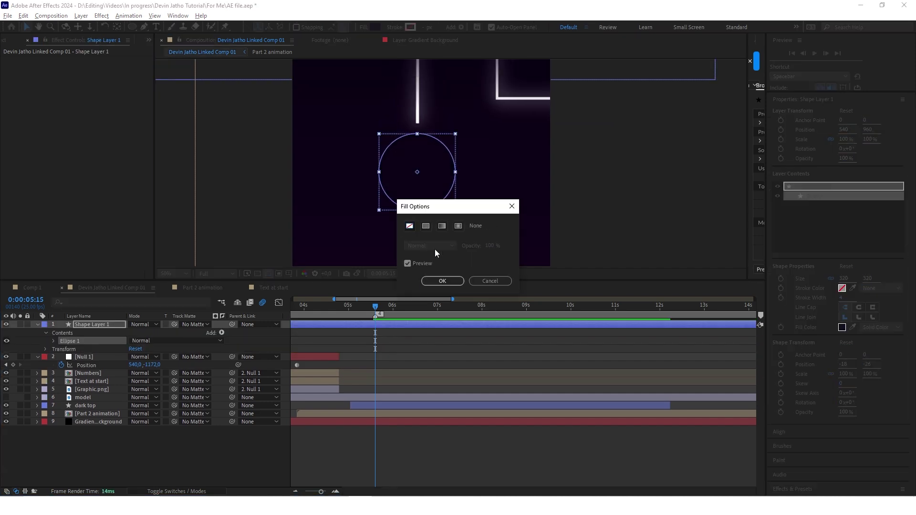
left_click(442, 281)
- Give the circle a white FFFFFF stroke, rename its layer Circle, and trim the layer's start to 0:00:05:15
left_click(411, 27)
left_click_drag(382, 308, 370, 298)
left_click(370, 298)
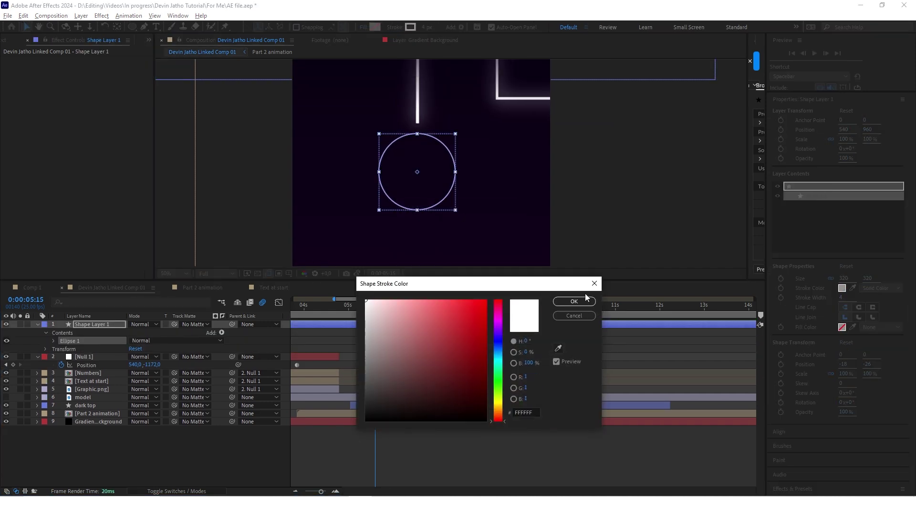
left_click(574, 301)
key("Return")
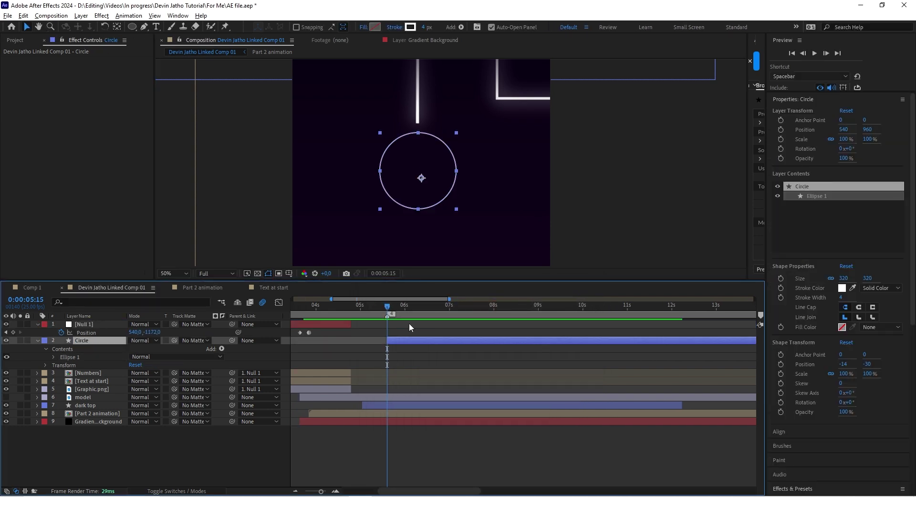
- Move the Circle layer down the stack to directly below Part 2 animation, above the gradient background
key("ctrl+alt+Down")
key("ctrl+alt+Down")
key("ctrl+alt+Down")
key("ctrl+alt+Down")
key("ctrl+bracketleft")
key("ctrl+bracketleft")
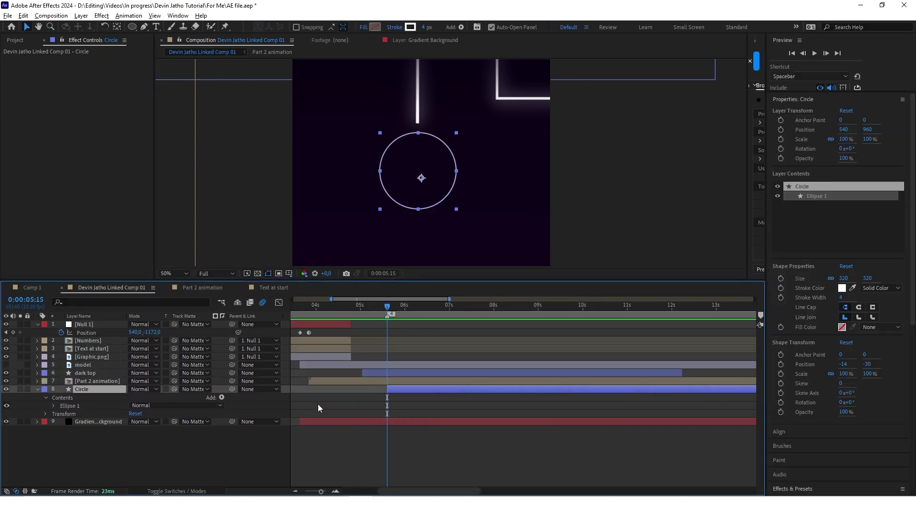
- Pre-compose the Circle layer into a composition called Circle left
right_click(81, 390)
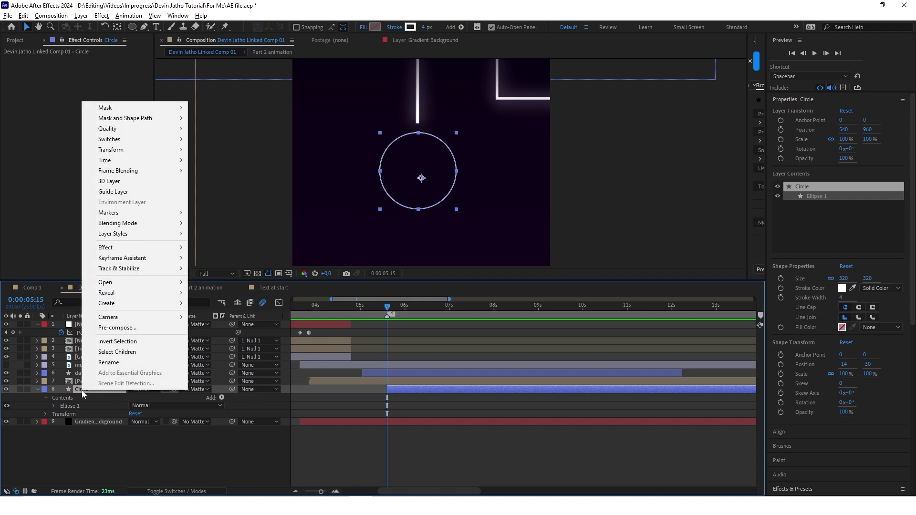
left_click(129, 325)
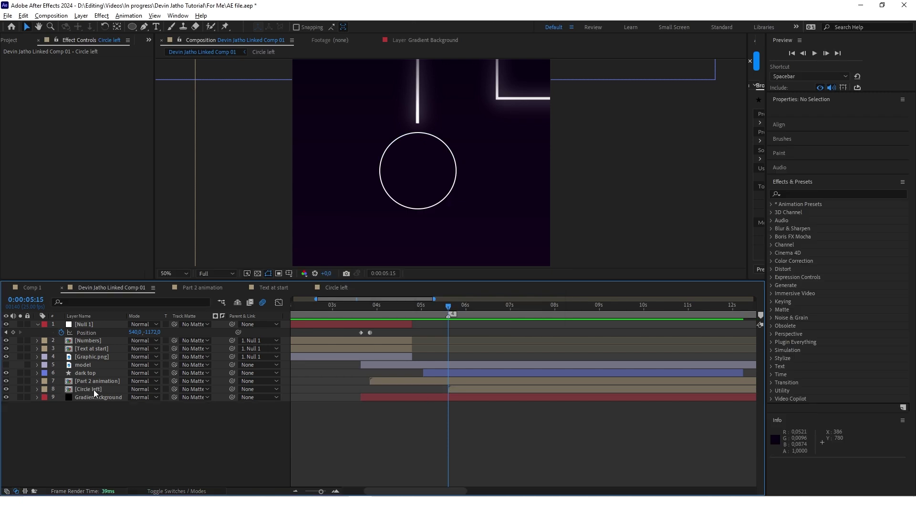
double_click(94, 393)
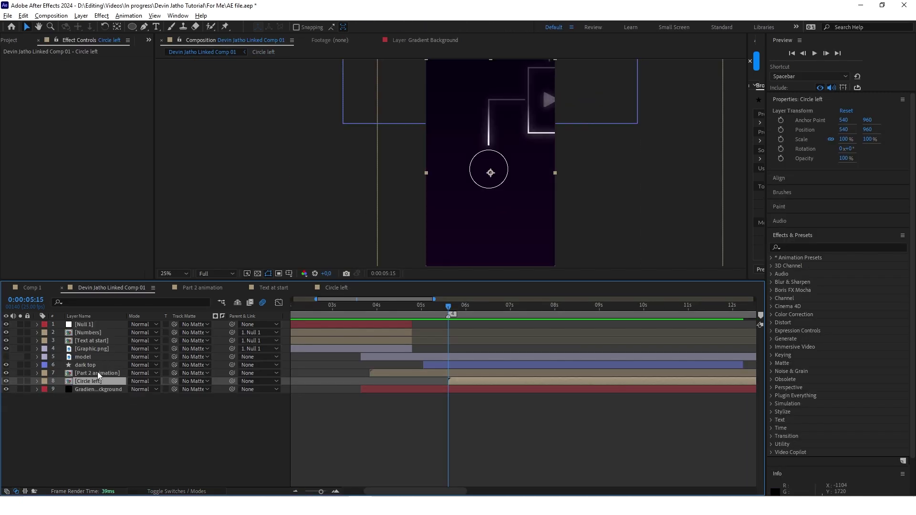
- Open the Part 2 animation composition and inspect the glowing play icon and the left line
double_click(98, 373)
scroll(383, 183, "up", 2)
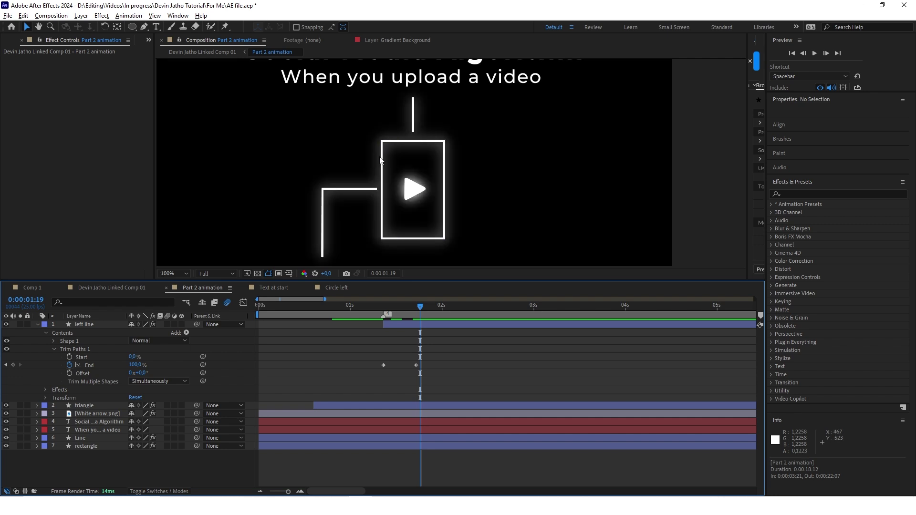
left_click(413, 203)
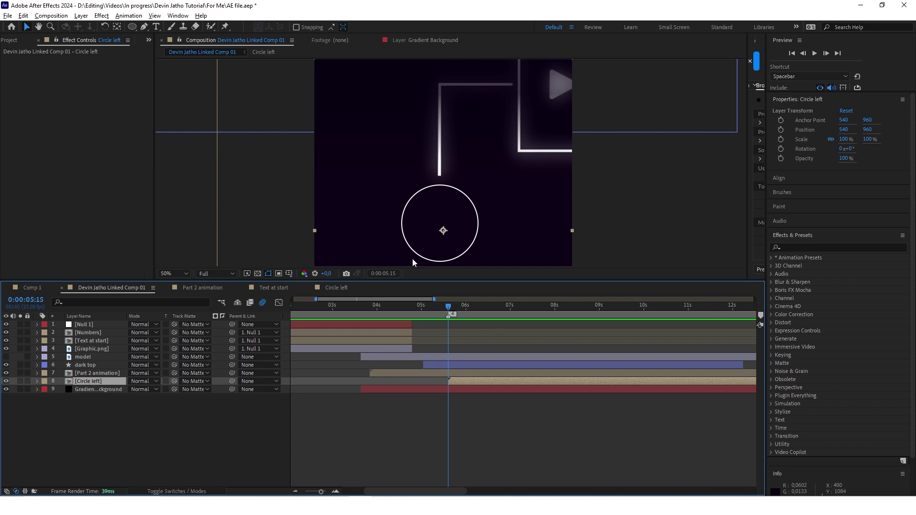
- Duplicate the circle inside Circle left as Circle wide, and check the main timeline between 0:00:05:15 and 0:00:06:07
double_click(93, 381)
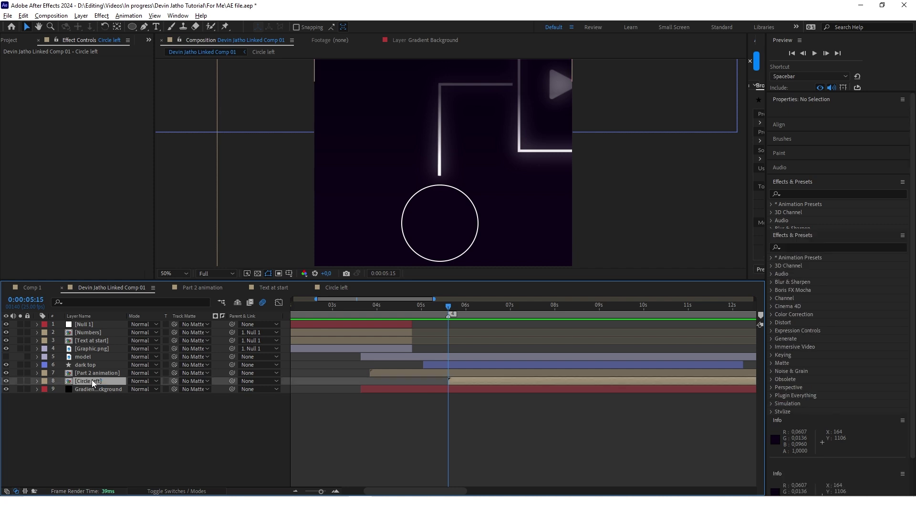
key("ctrl+d")
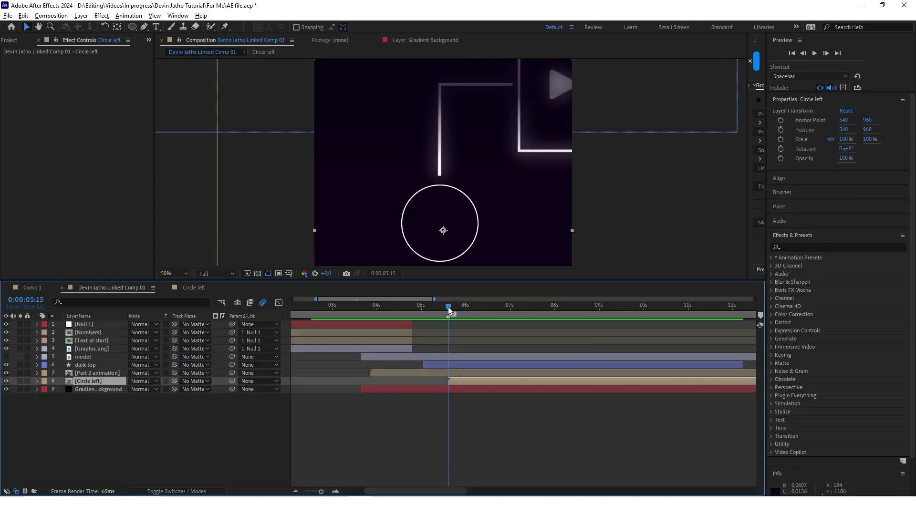
left_click_drag(449, 310, 477, 309)
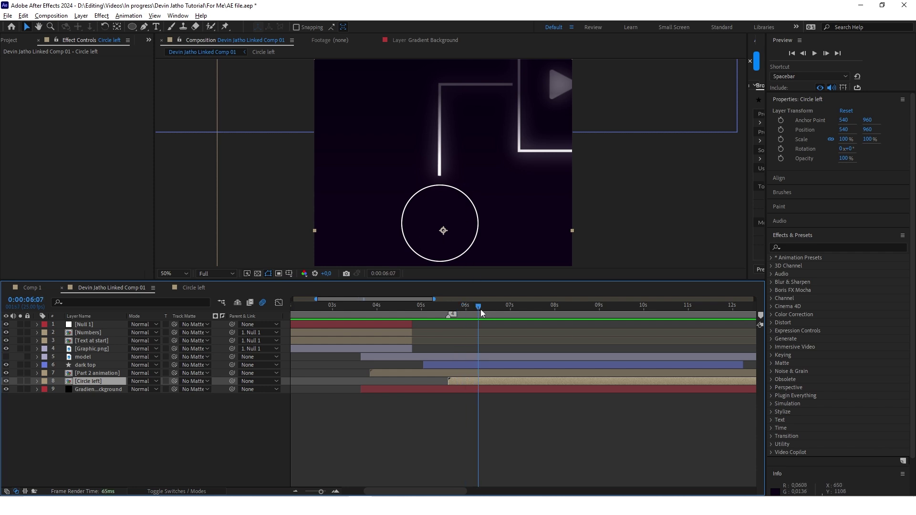
left_click_drag(477, 308, 448, 308)
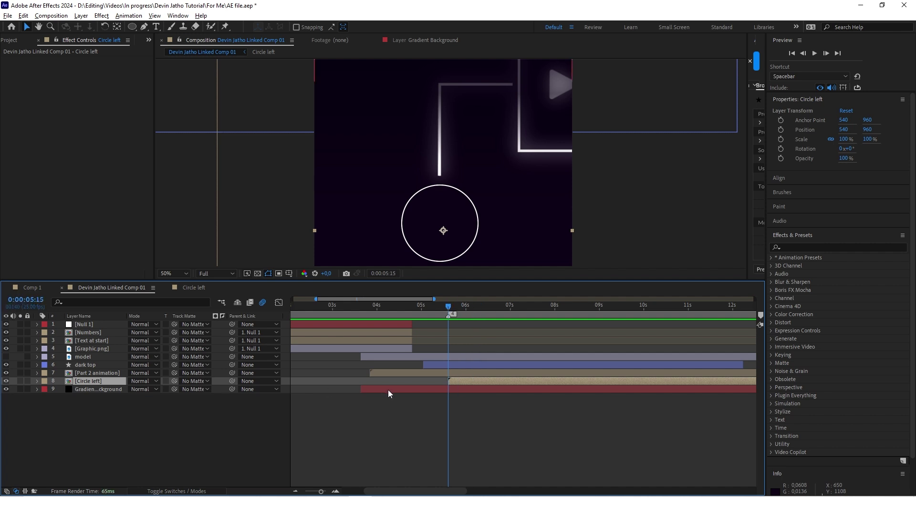
- Open the Circle left composition and move to 0:00:00:17 on its timeline
double_click(96, 381)
mouse_move(303, 305)
left_mouse_down()
mouse_move(348, 307)
mouse_move(300, 310)
left_mouse_up()
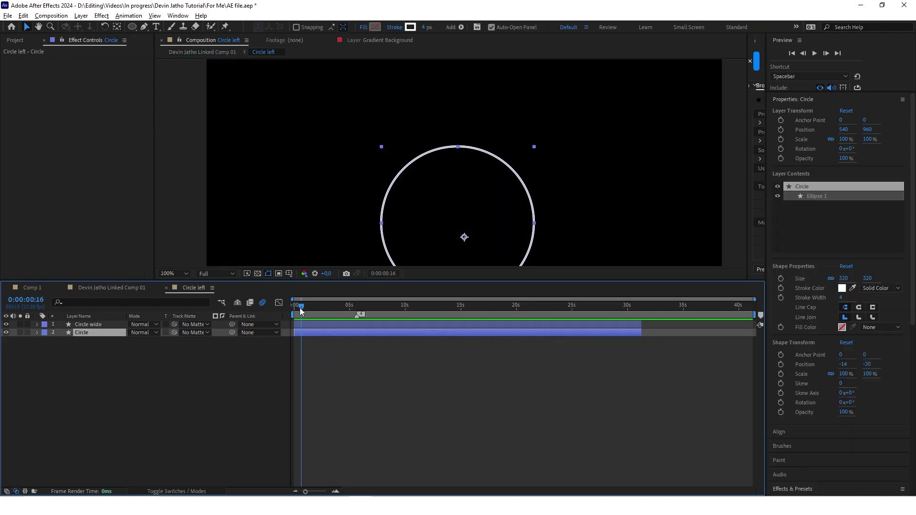
key("equal")
key("equal")
key("equal")
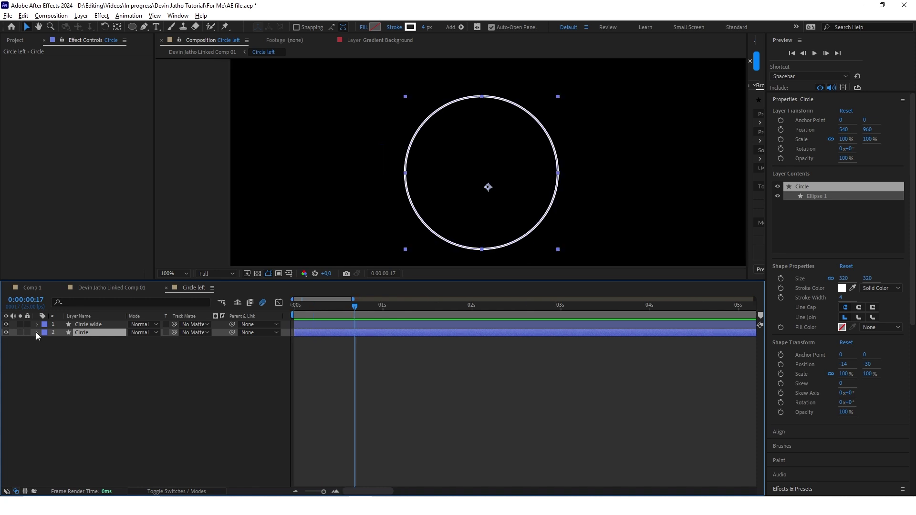
- Try to animate the Circle layer drawing on with Trim Paths, keyframing End from the composition's start to 100% at 0:00:00:17
left_click(37, 332)
left_click(222, 341)
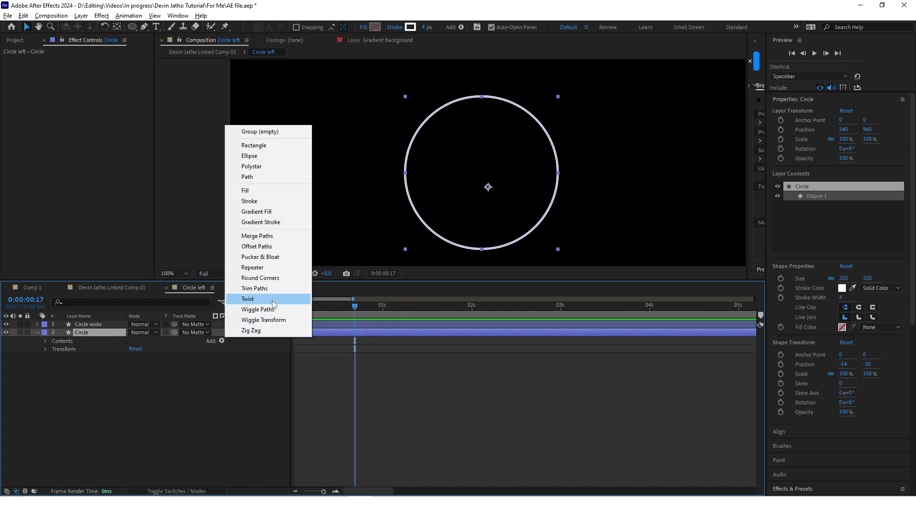
left_click(274, 292)
left_click(70, 373)
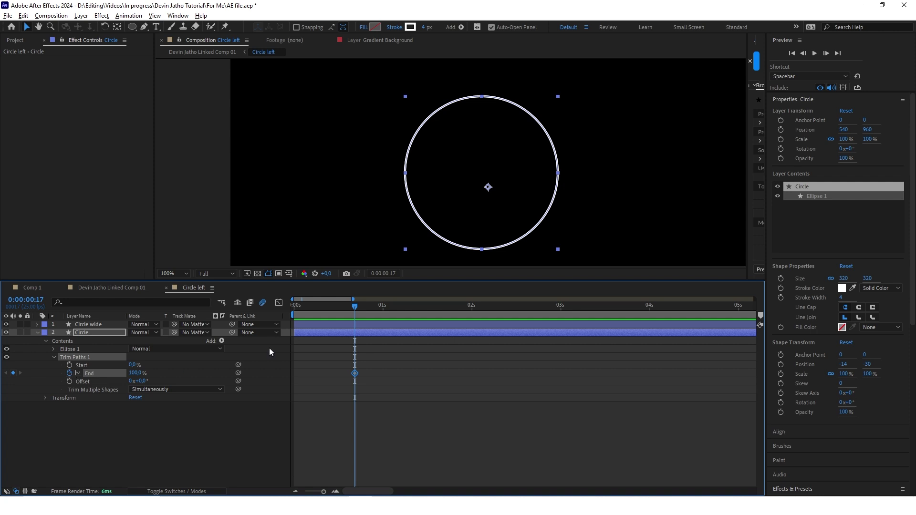
left_click_drag(355, 309, 293, 309)
left_click(13, 373)
left_click_drag(134, 371, 87, 373)
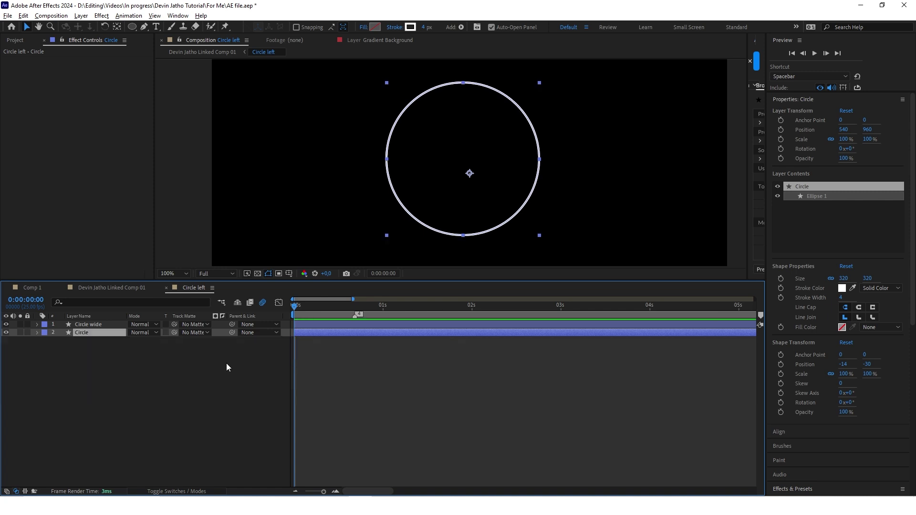
- Find the Radial Wipe effect and apply it to the Circle layer
left_click(226, 367)
left_click(802, 195)
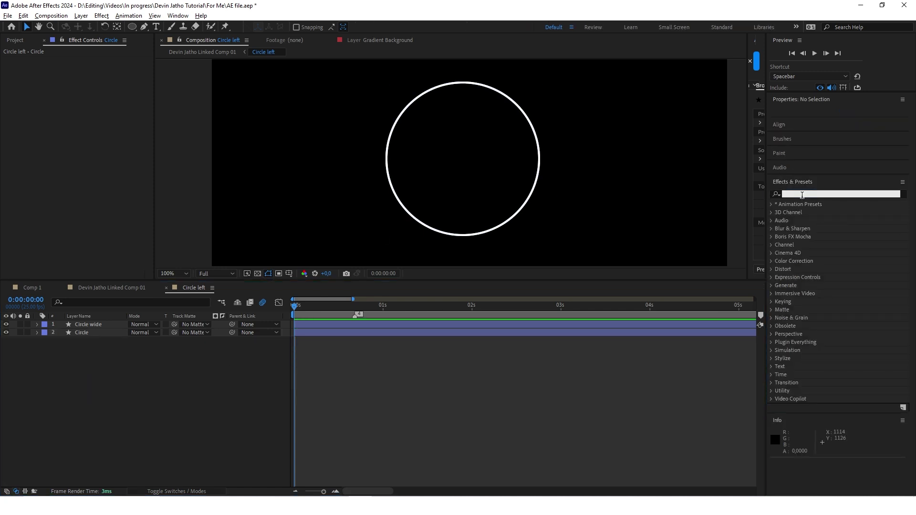
type("radial wi")
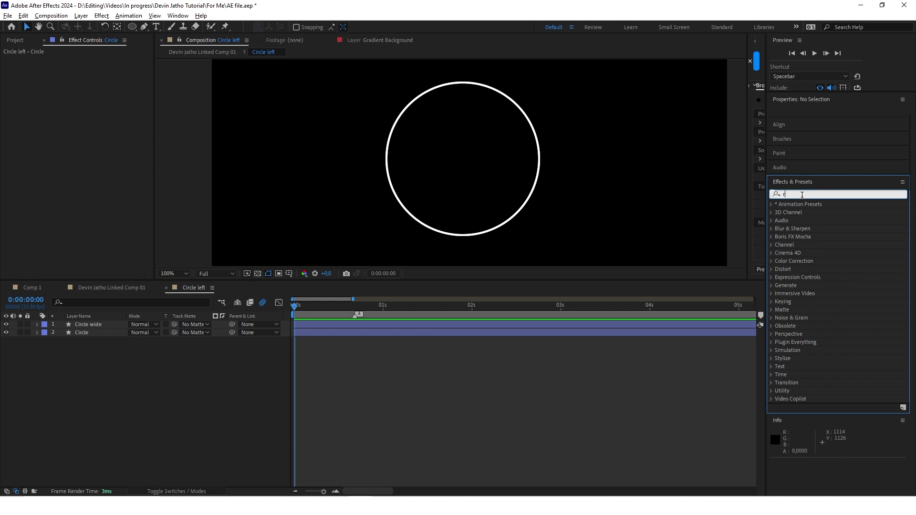
left_click_drag(806, 245, 374, 331)
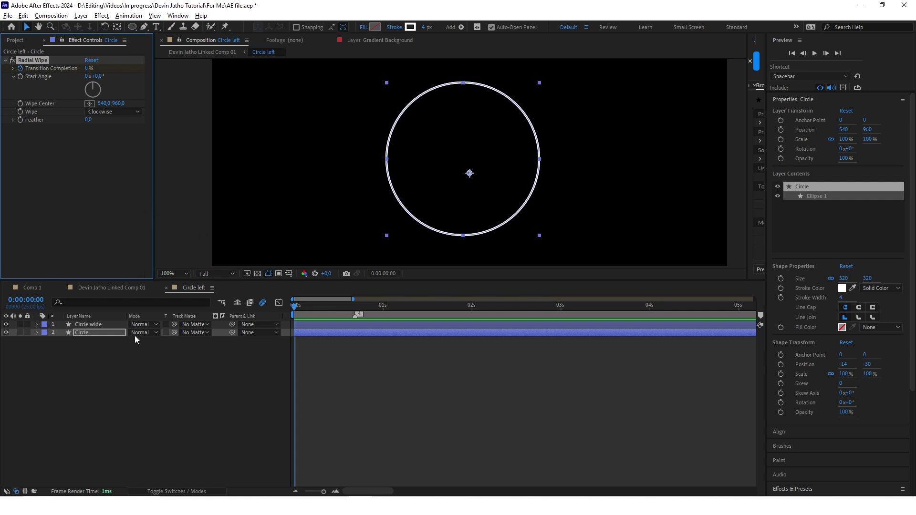
- Keyframe the Circle layer's Radial Wipe Transition Completion from 100% at 0:00:00:00 to 0% at 0:00:00:17
key("u")
left_click_drag(321, 309, 354, 307)
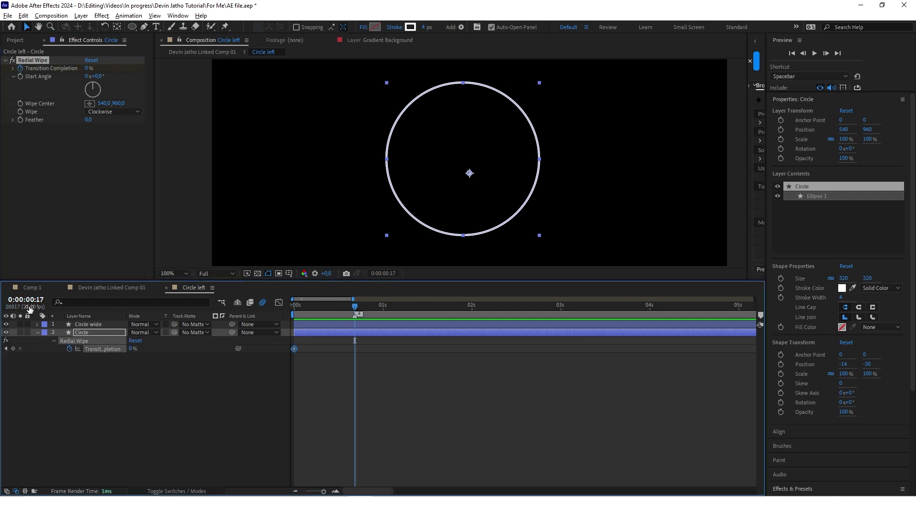
left_click(13, 348)
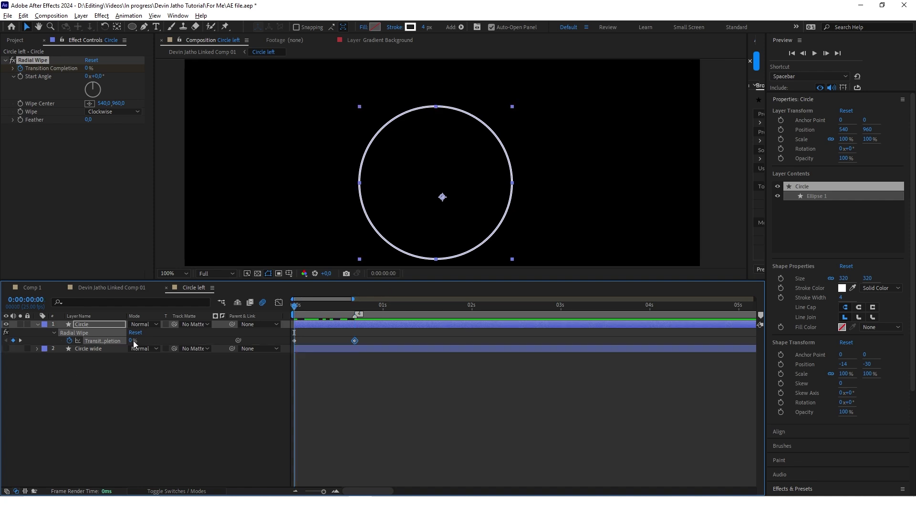
left_click(144, 370)
left_click(133, 342)
left_click_drag(132, 342, 251, 338)
left_click(202, 389)
left_click_drag(297, 305, 354, 305)
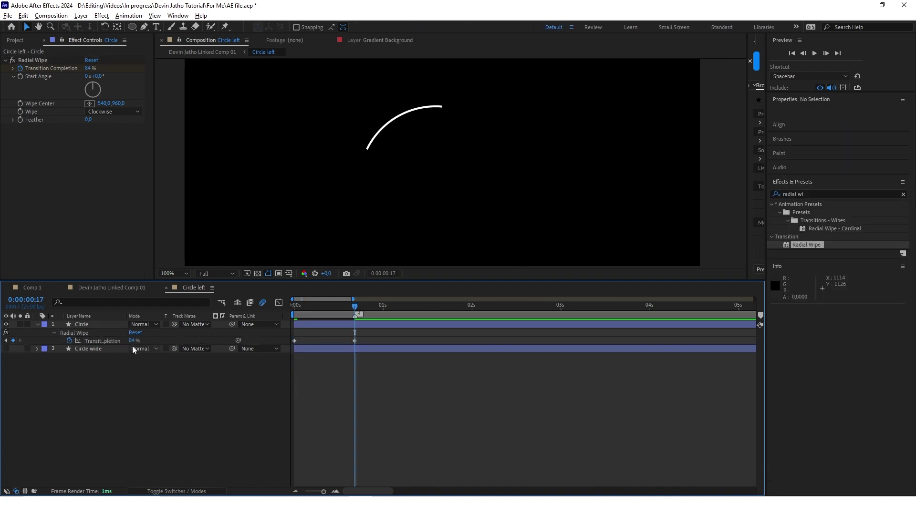
left_click_drag(134, 341, 66, 342)
left_click(141, 399)
mouse_move(354, 307)
left_mouse_down()
mouse_move(290, 313)
mouse_move(348, 309)
left_mouse_up()
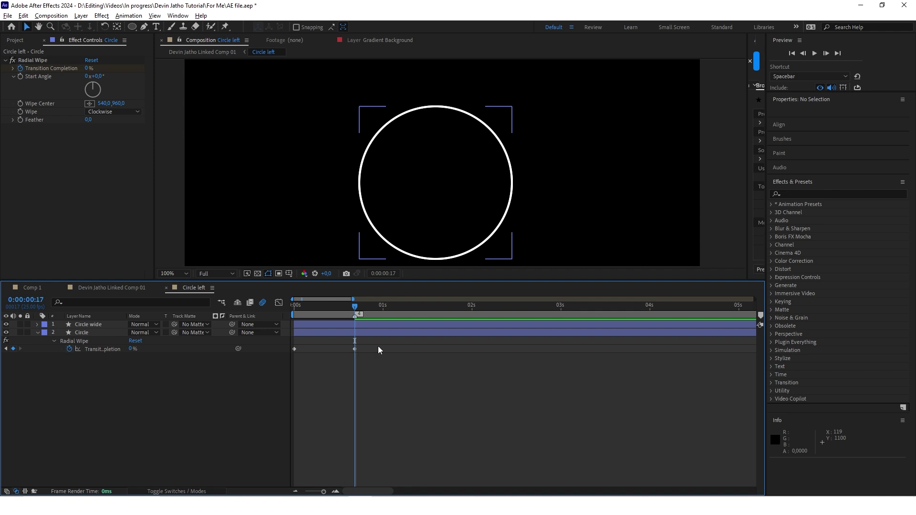
- Copy Circle's animated Radial Wipe onto the Circle wide layer at 0:00:00:00 and preview the result
left_click(107, 348)
left_click(313, 325)
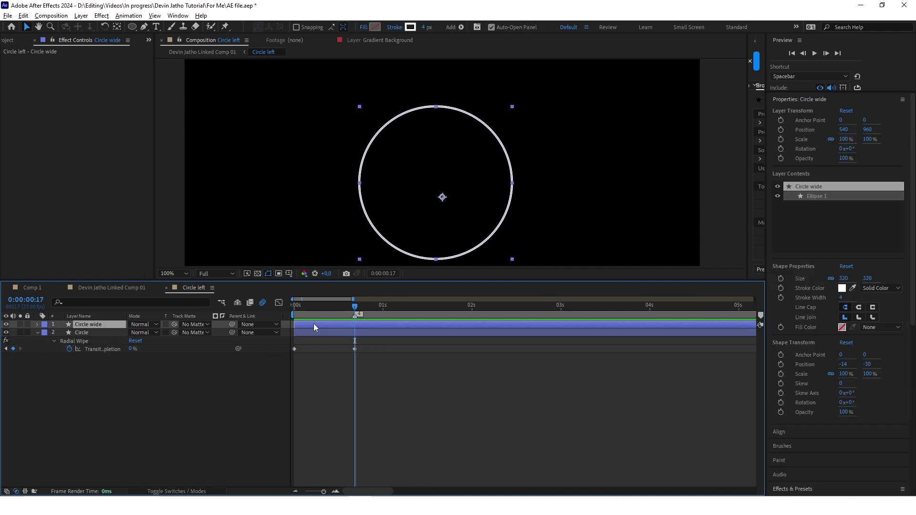
key("Home")
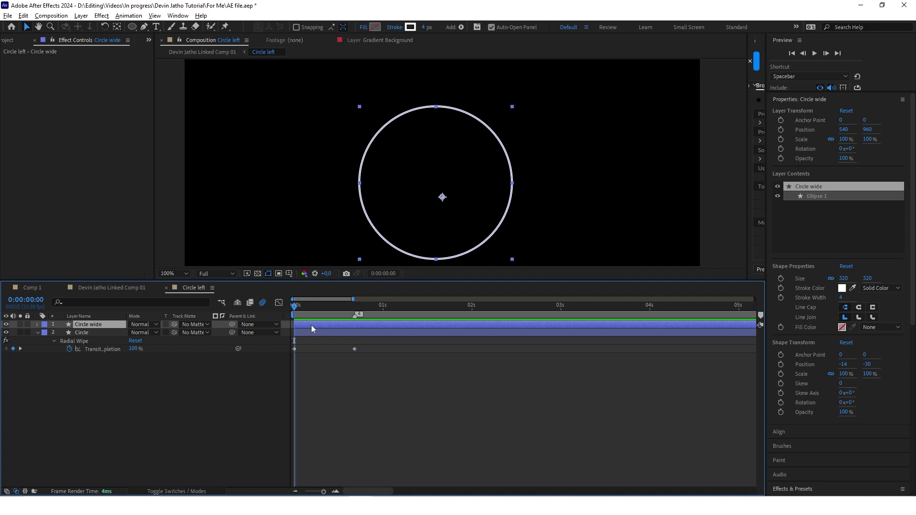
key("ctrl+v")
key("space")
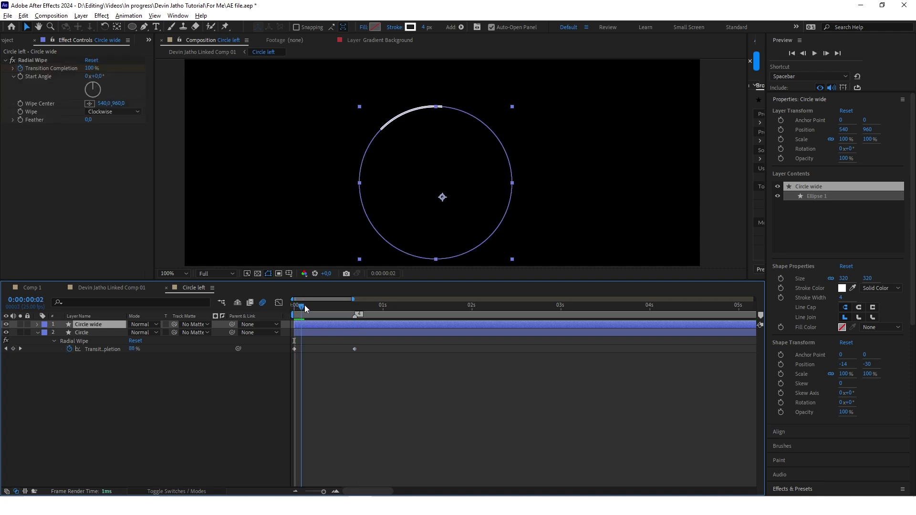
key("space")
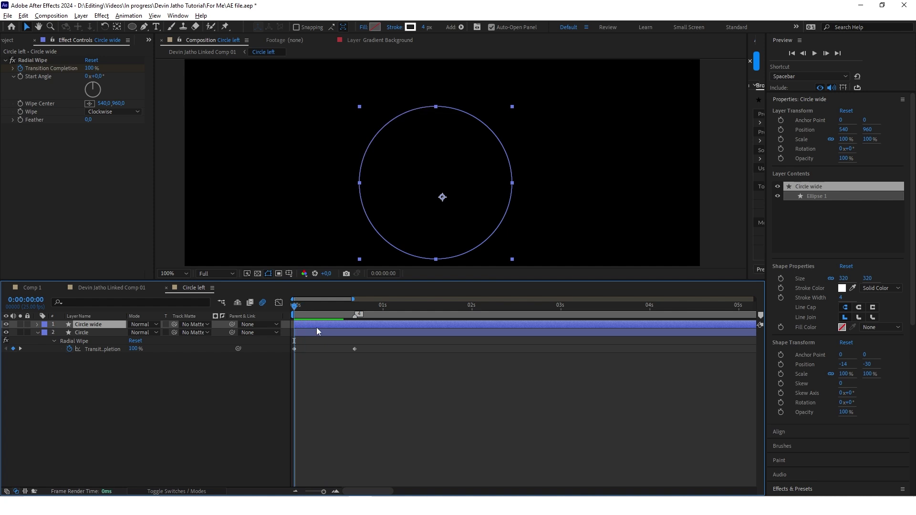
- Set the Circle wide layer's stroke width to 7 px
left_click(424, 28)
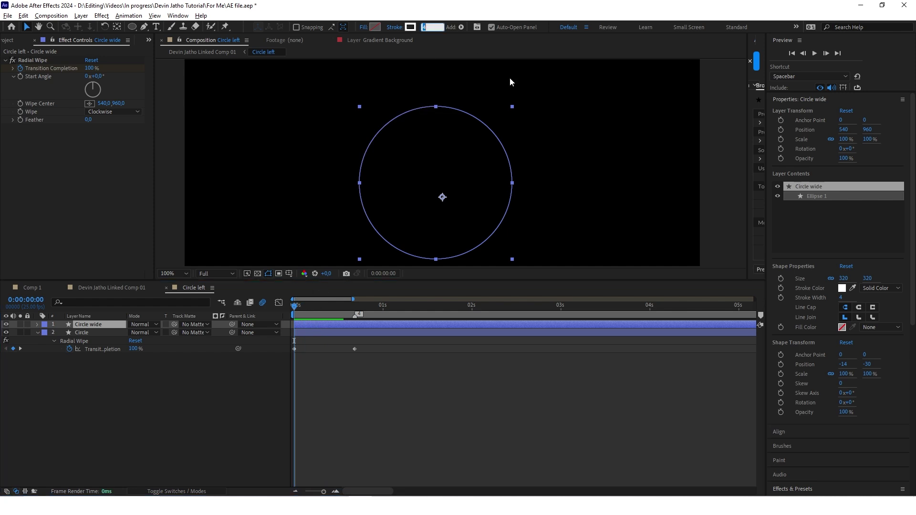
type("7")
key("Return")
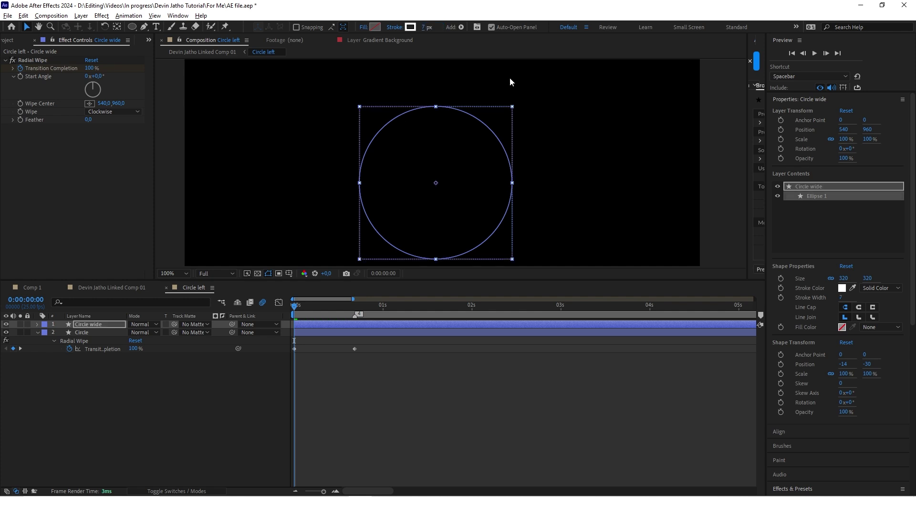
- Set Circle wide's Radial Wipe Transition Completion to 80% at its 0:00:00:17 keyframe
left_click(228, 385)
left_click(328, 325)
key("u")
key("k")
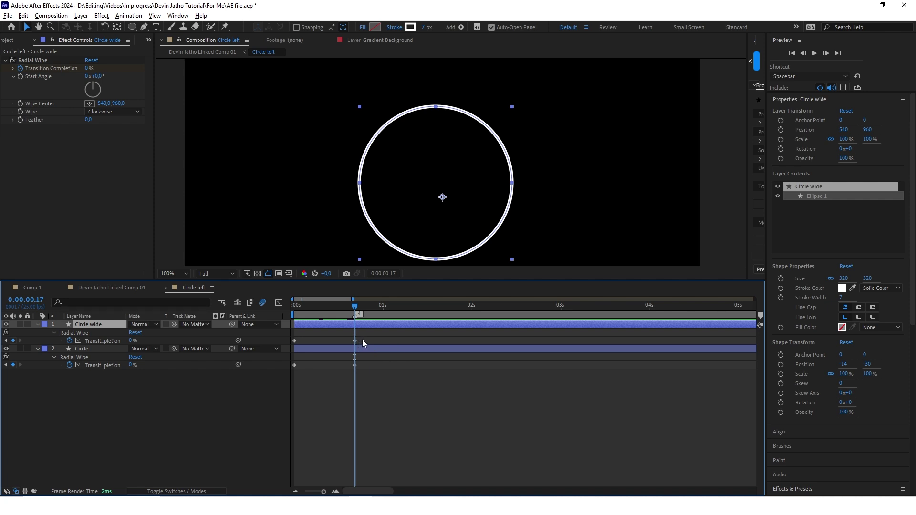
left_click_drag(132, 340, 170, 340)
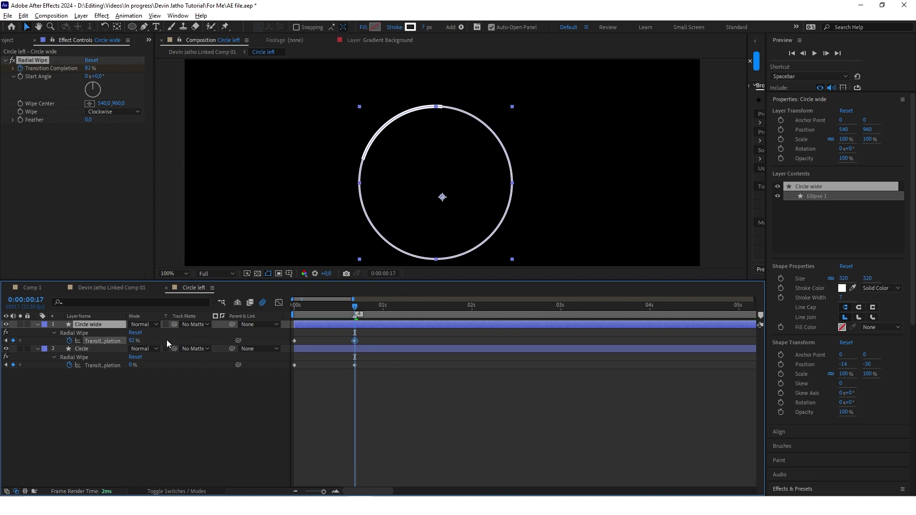
left_click(167, 343)
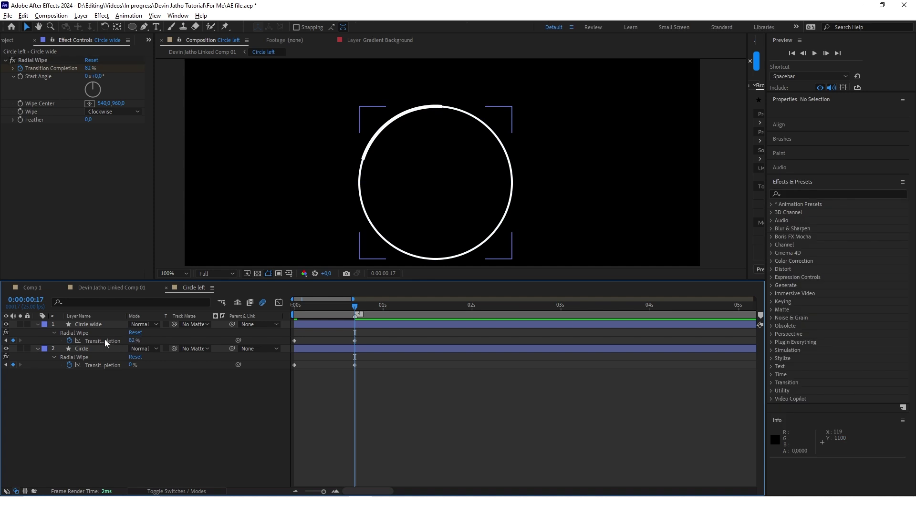
left_click(132, 341)
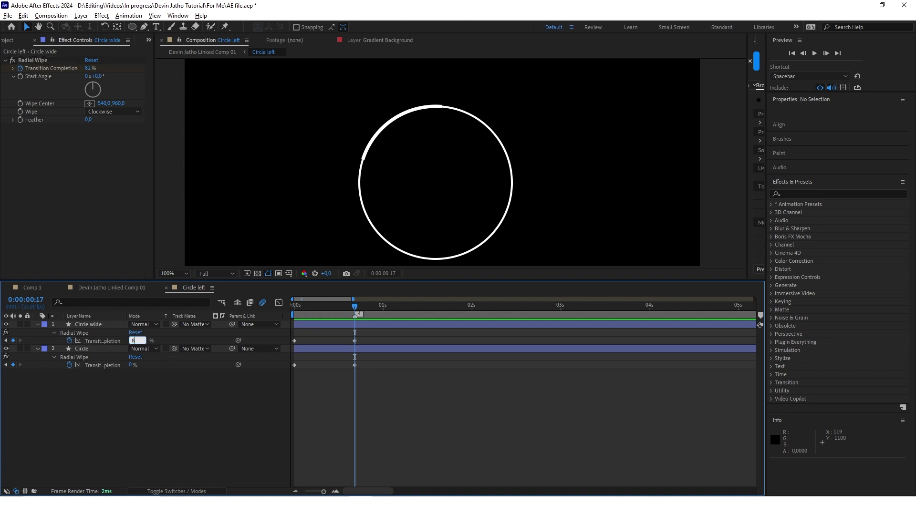
left_click(162, 370)
- Increase the Circle wide layer's stroke width to 10 px, and return to the main composition
left_click_drag(414, 128, 406, 132)
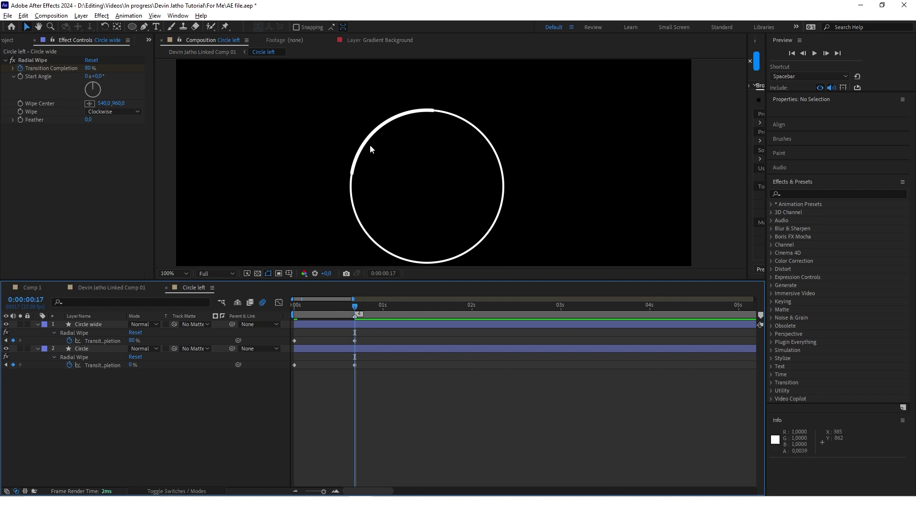
left_click(414, 110)
left_click(432, 27)
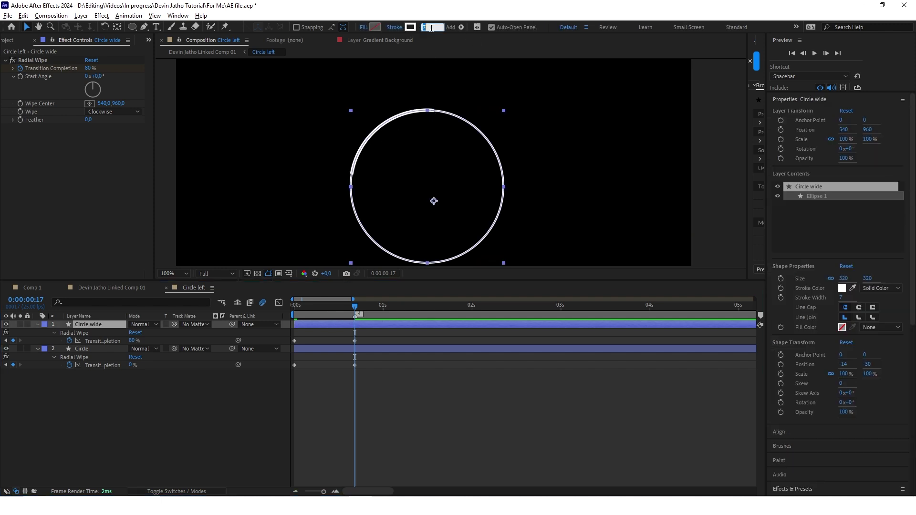
type("10")
left_click(430, 415)
left_click_drag(408, 156, 403, 168)
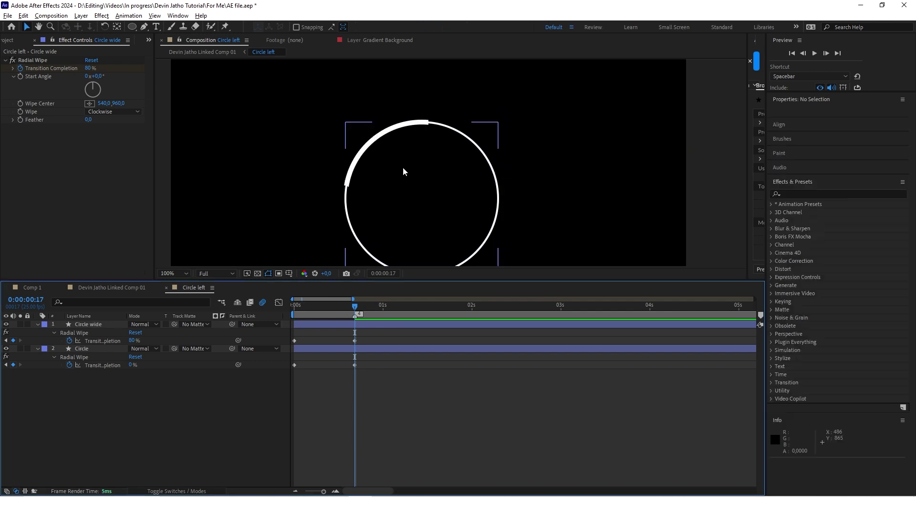
scroll(401, 167, "down", 1)
left_click(86, 288)
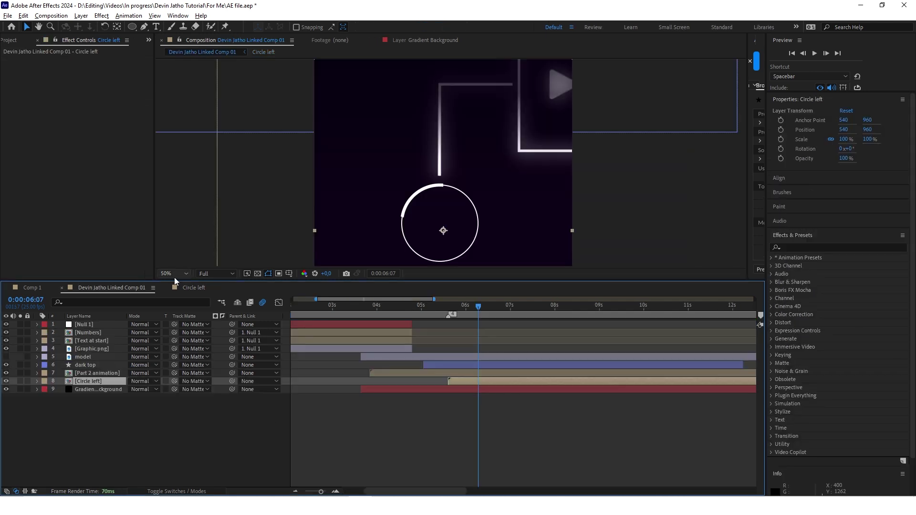
- Set the stroke width of the Circle layer in the Circle left composition to 5 px
scroll(431, 142, "down", 2)
left_click(193, 289)
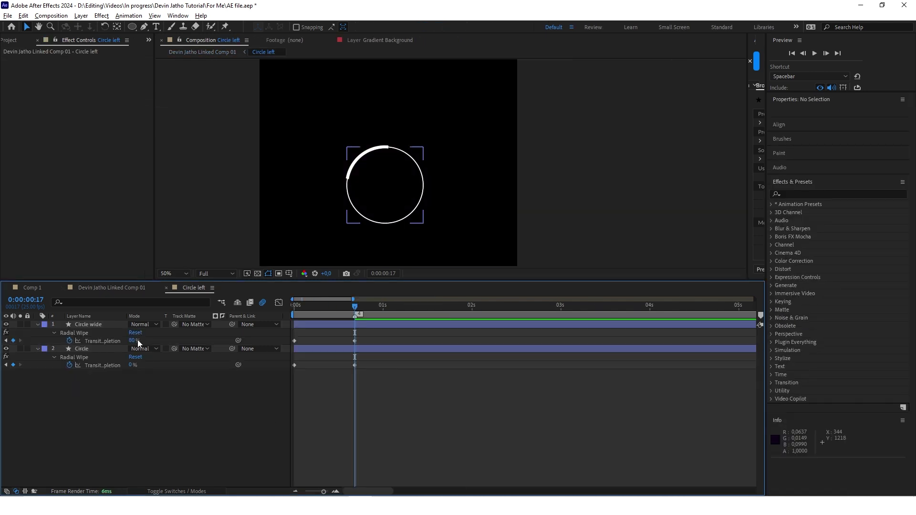
left_click(110, 348)
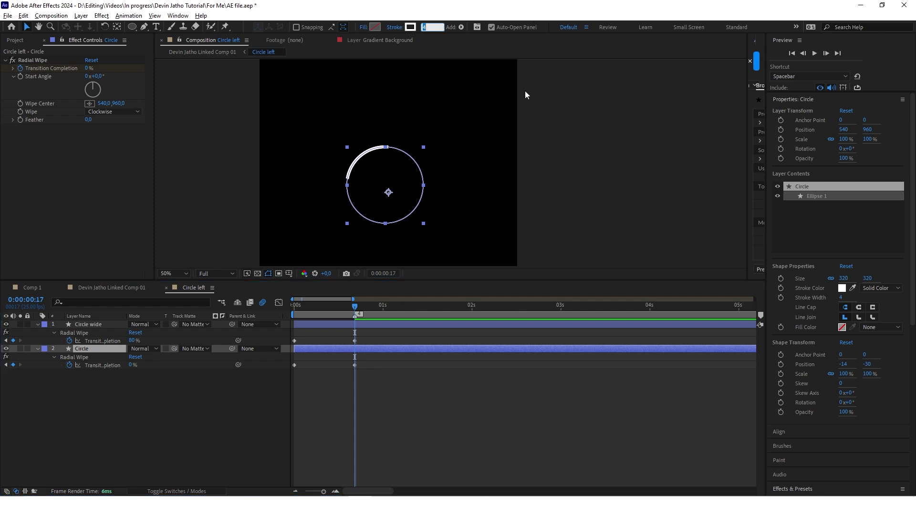
type("5")
key("Return")
scroll(387, 161, "up", 1)
- Set the Circle wide layer's stroke width to 15 px and check it in the main composition
left_click(94, 325)
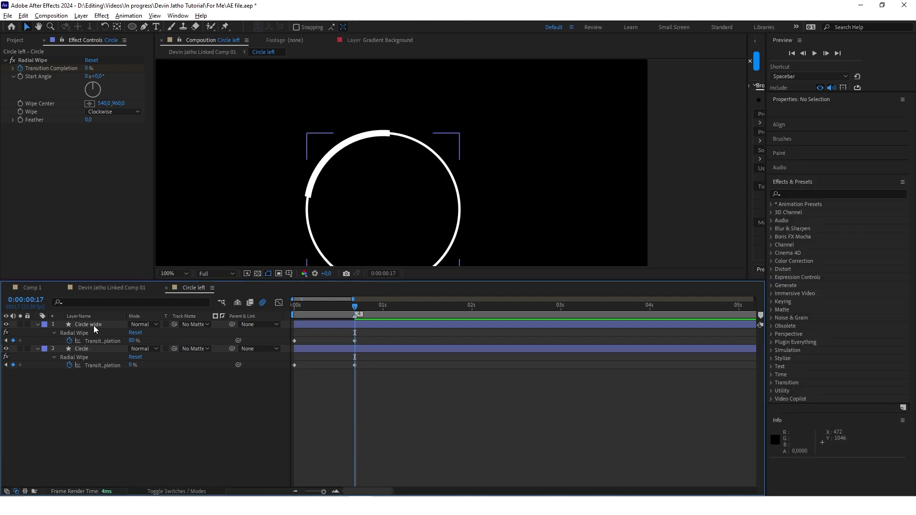
left_click(105, 325)
left_click(427, 27)
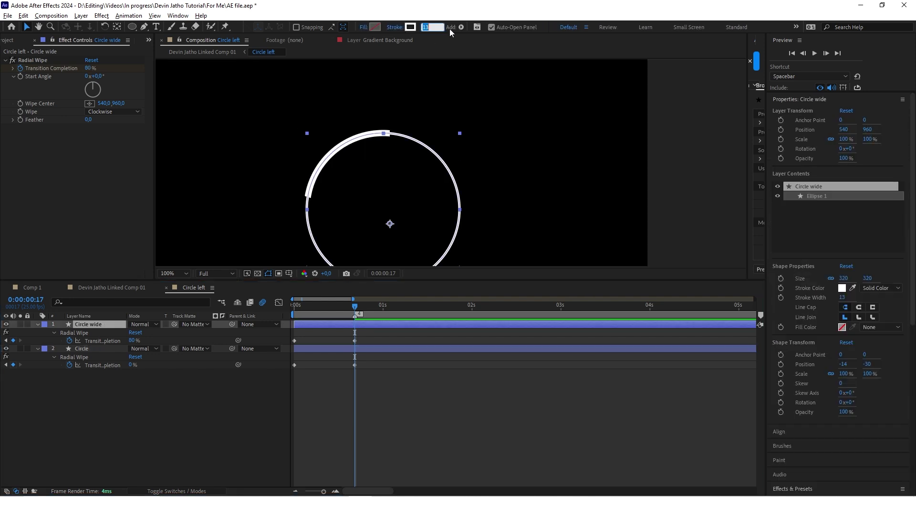
key("Return")
left_click(249, 397)
left_click(112, 288)
scroll(466, 205, "down", 1)
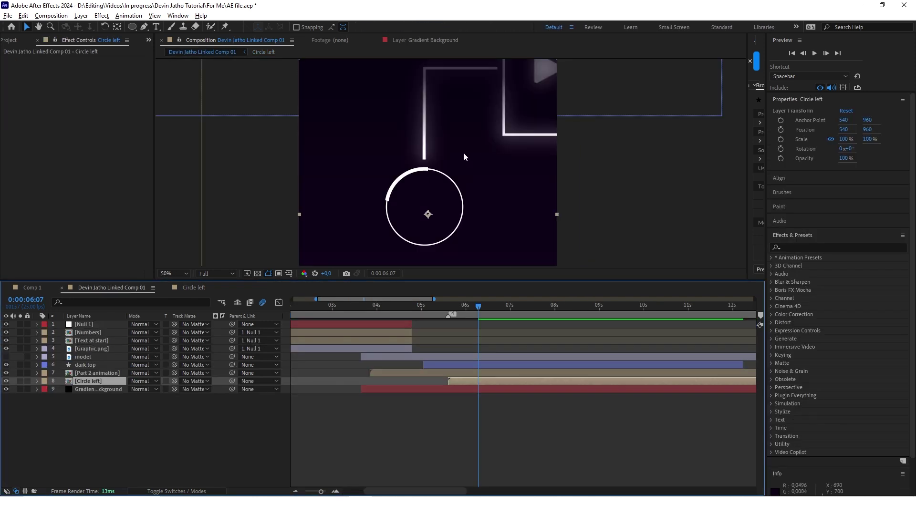
- Raise Circle wide's stroke width to 17 px in the Circle left composition, and return to the main composition
double_click(422, 160)
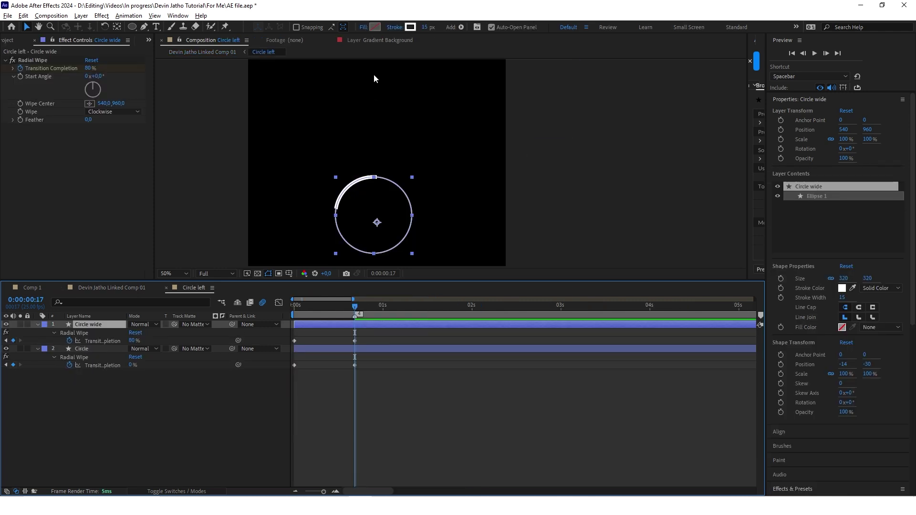
left_click(428, 28)
type("17")
key("Return")
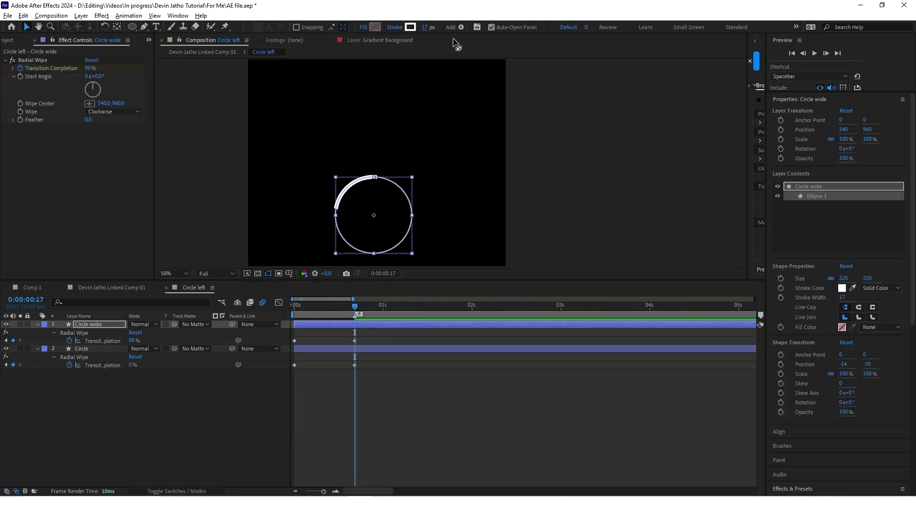
left_click(241, 402)
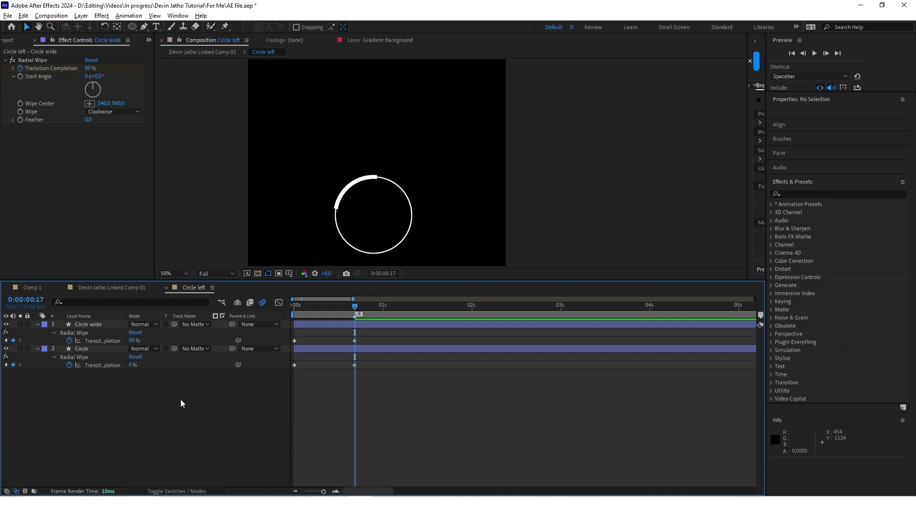
left_click(121, 288)
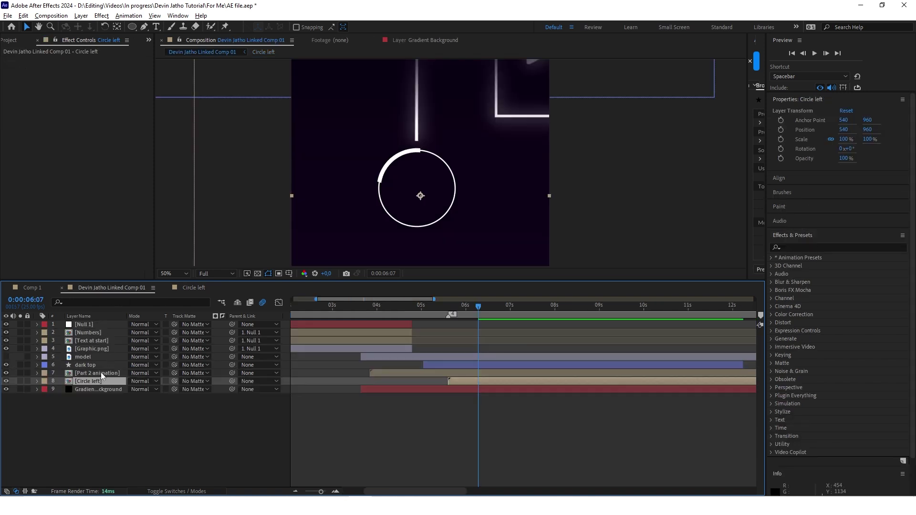
- Copy the left line's Glow effect from Part 2 animation onto the Circle wide layer and collapse both circle layers' properties
double_click(101, 374)
left_click(85, 324)
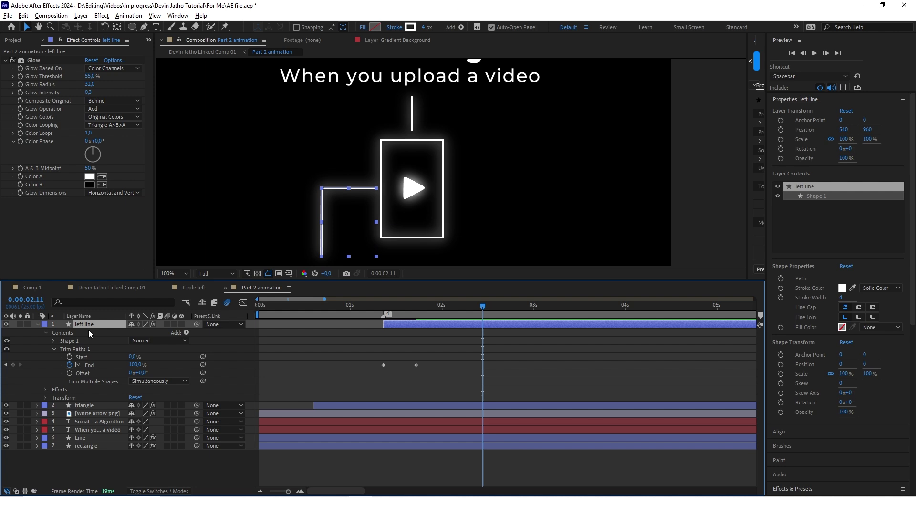
left_click(193, 287)
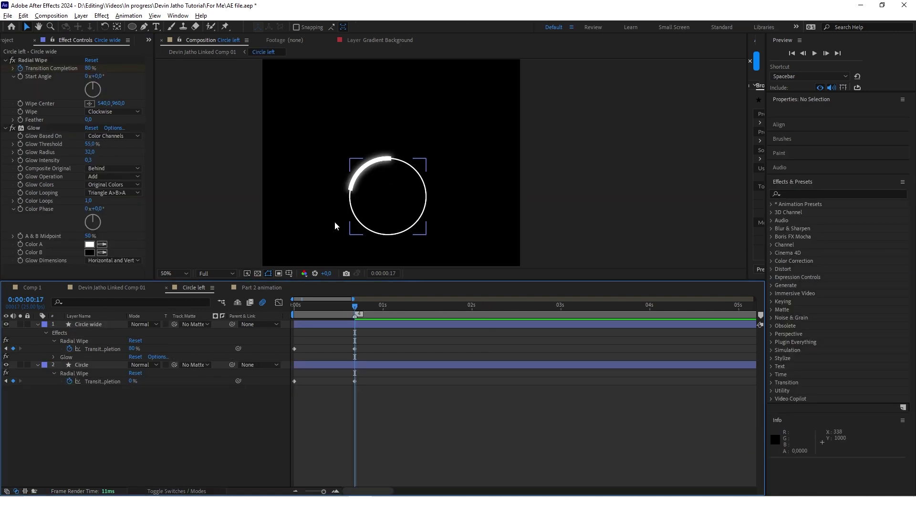
left_click(37, 324)
left_click(37, 333)
- Add a text layer reading "2%" to the Circle left composition at 0:00:00:14
left_click_drag(355, 306, 385, 312)
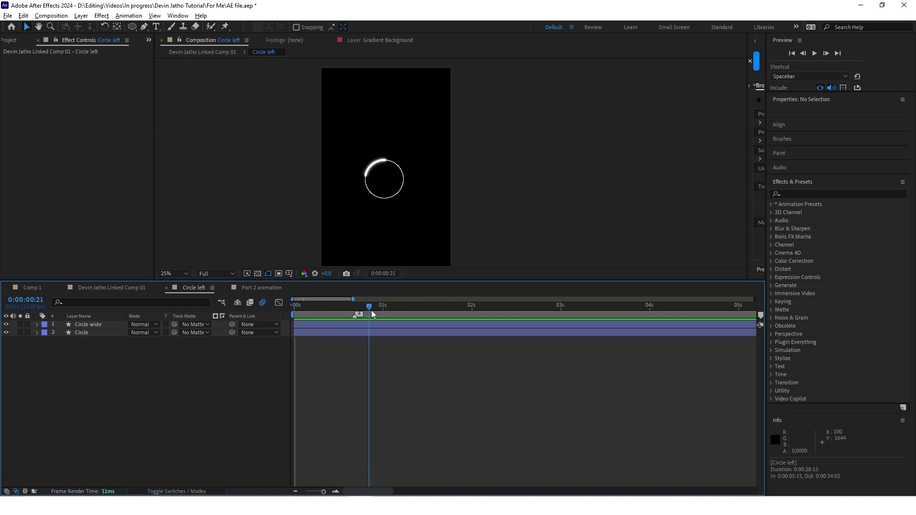
left_click_drag(371, 312, 358, 310)
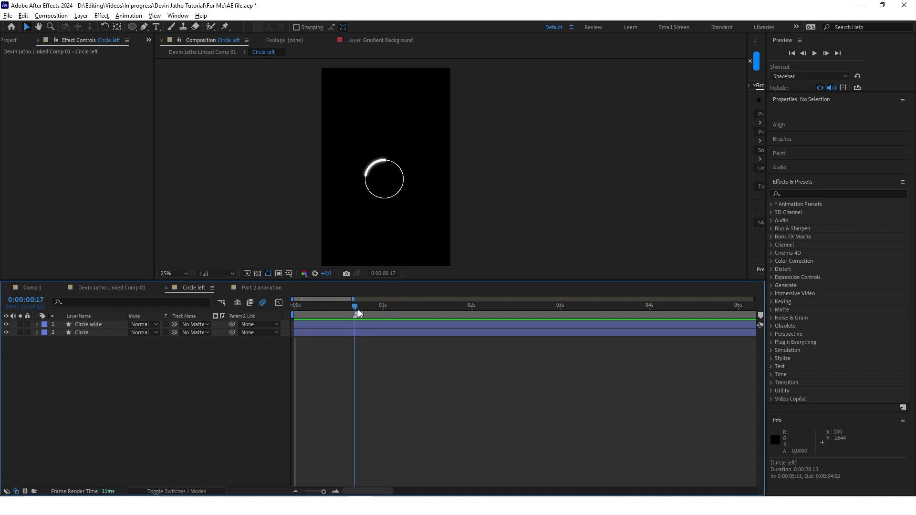
left_click(338, 330)
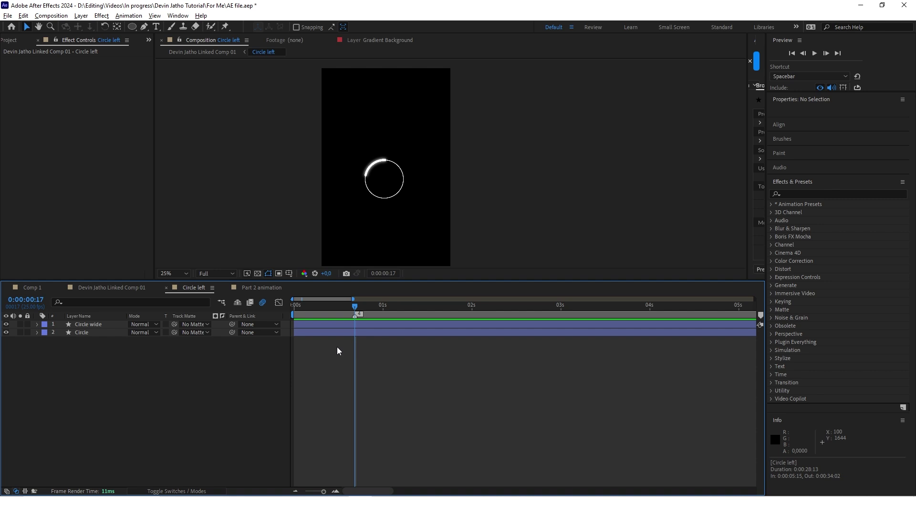
key("Page_Up")
key("Page_Up")
key("Page_Up")
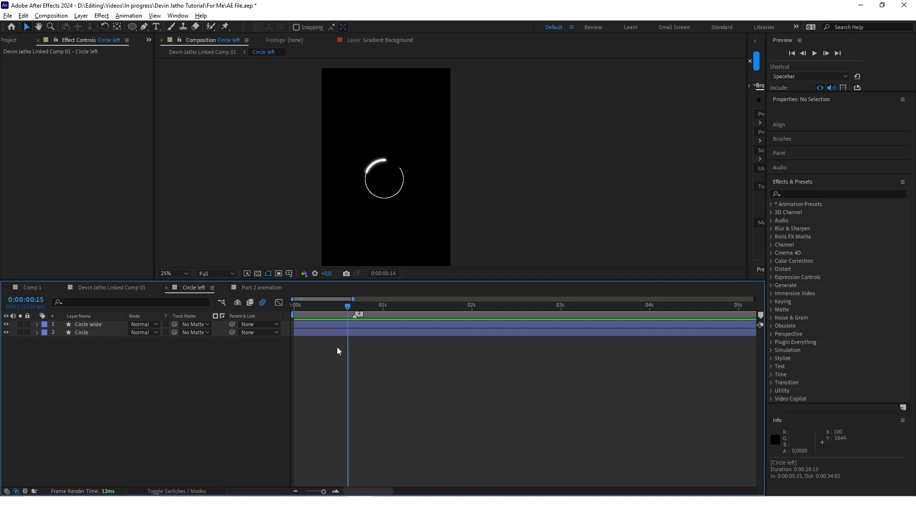
right_click(149, 361)
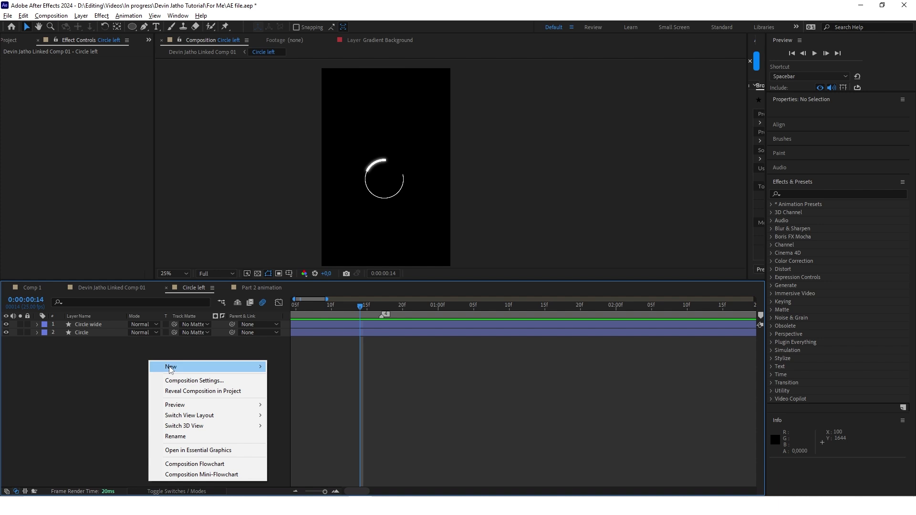
mouse_move(170, 370)
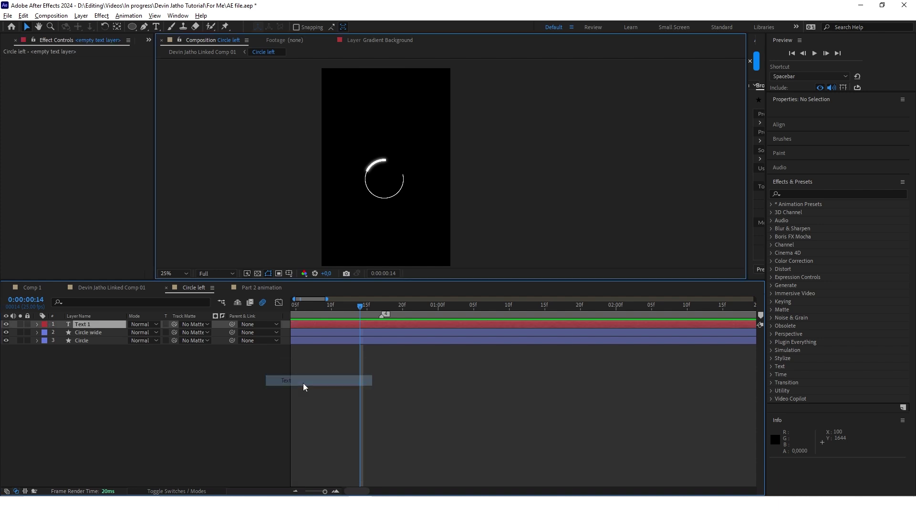
left_click(294, 378)
type("2%")
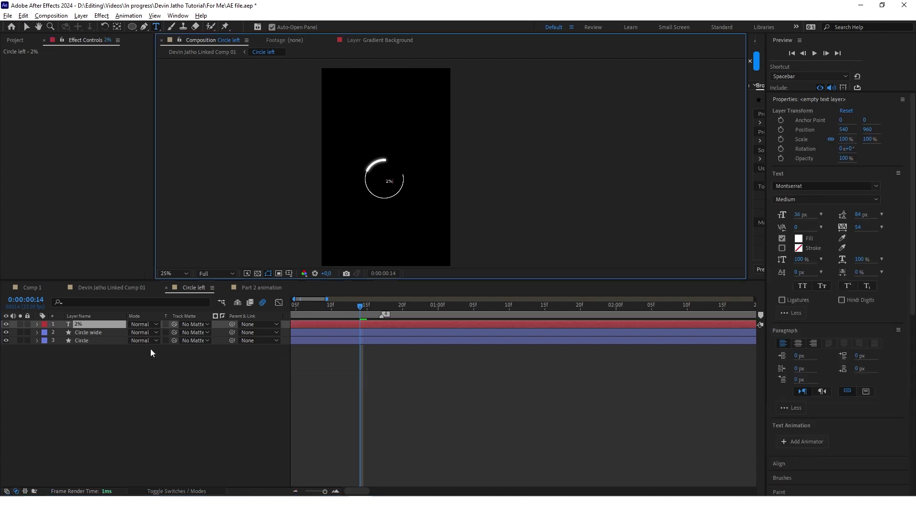
- Position the 2% text inside the circle, at about 497, 897
scroll(384, 177, "up", 2)
left_click(234, 365)
key("v")
left_click(388, 188)
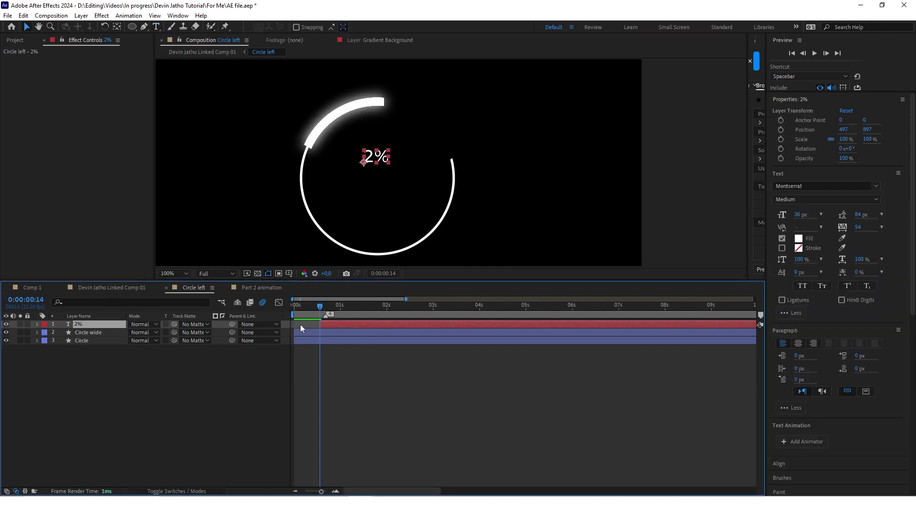
- Start the 2% layer at 0:00:00:14 unchanged and add another text layer at 0:00:00:16
scroll(301, 325, "up", 1)
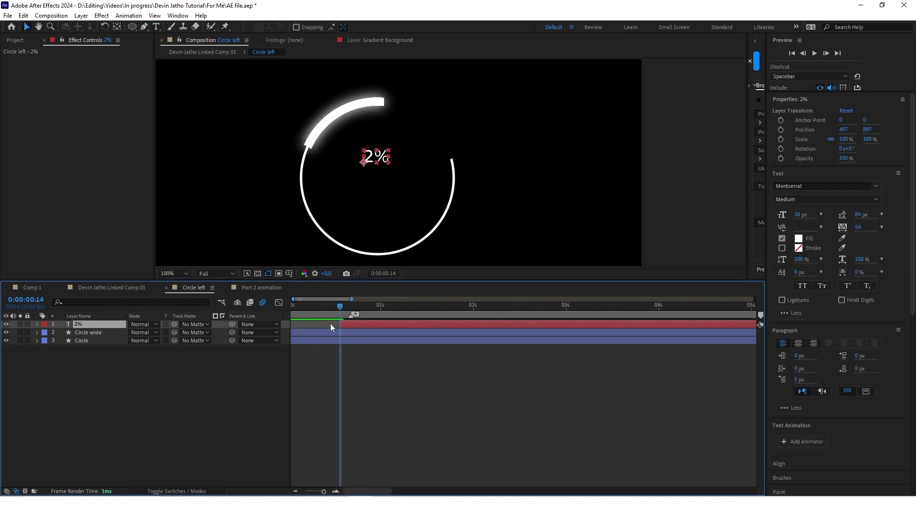
scroll(373, 332, "up", 3)
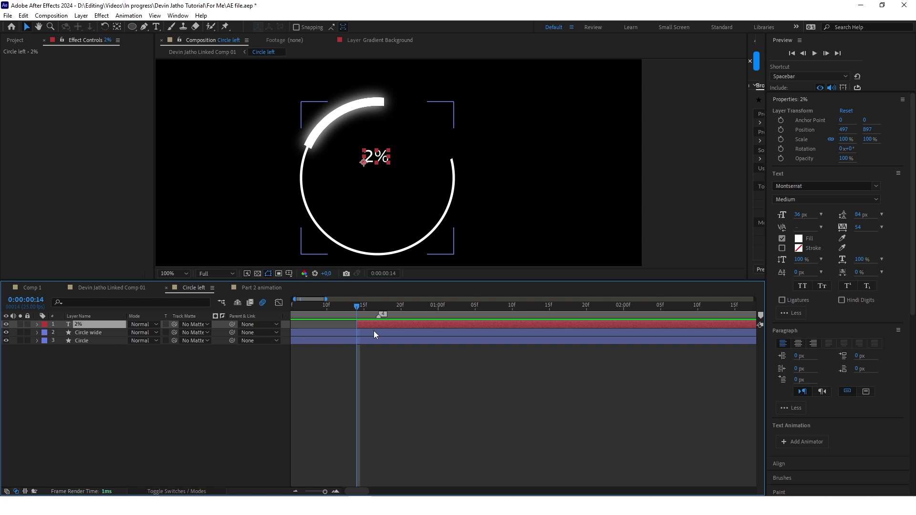
key("Page_Down")
key("Page_Down")
right_click(123, 371)
mouse_move(144, 377)
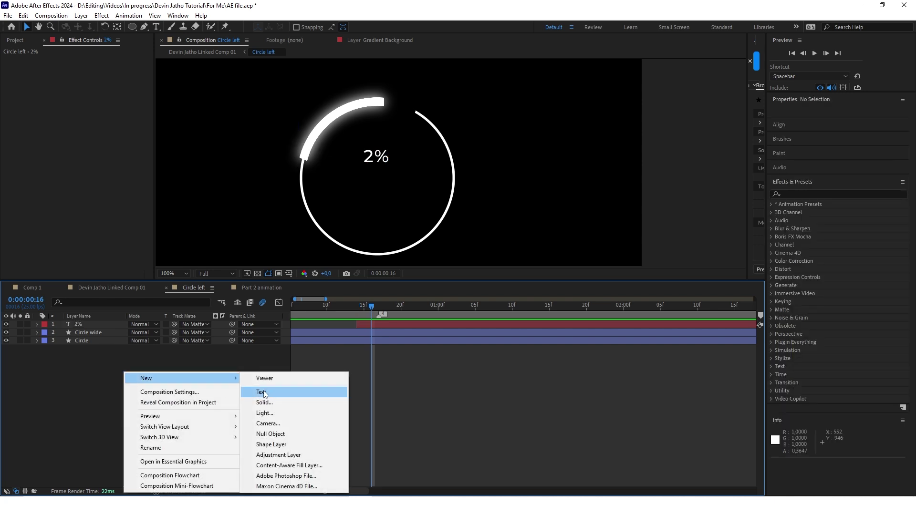
left_click(274, 394)
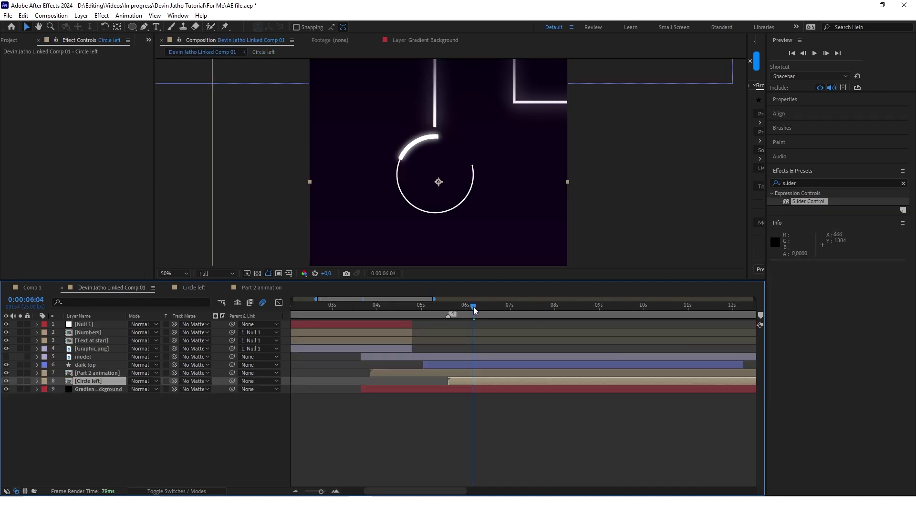
- Preview the Circle left animation in the main composition and place the current time at 0:00:07:07
left_click_drag(474, 308, 450, 313)
key("space")
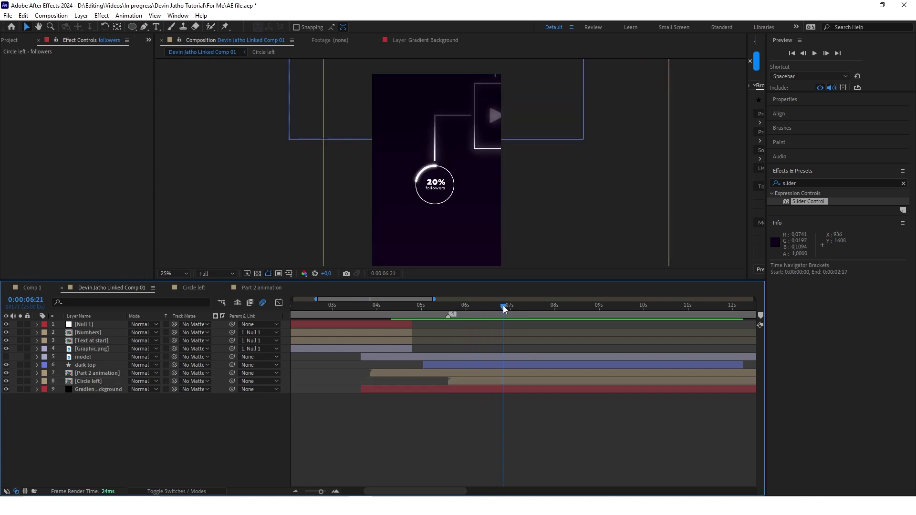
left_click_drag(503, 308, 524, 307)
scroll(475, 157, "down", 1)
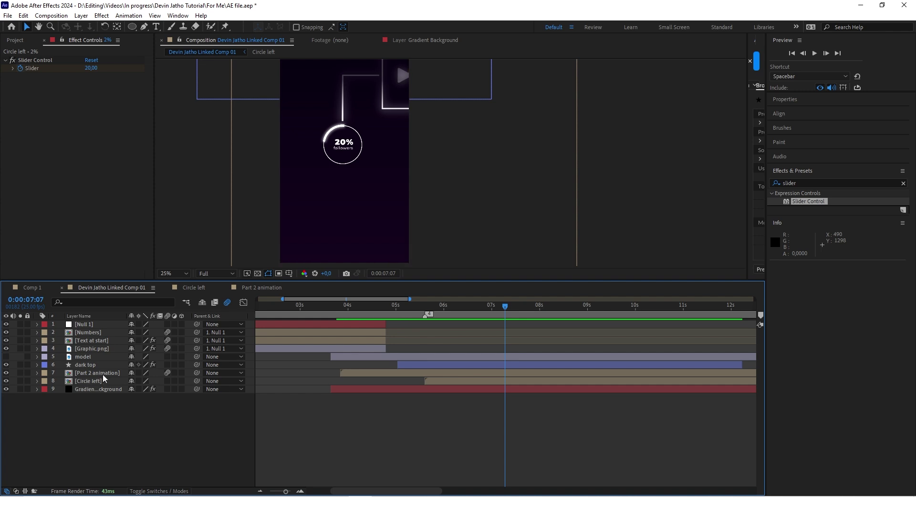
- Create a null object, place it directly above the Part 2 animation layer, and start it at 0:00:07:07
right_click(107, 425)
mouse_move(124, 311)
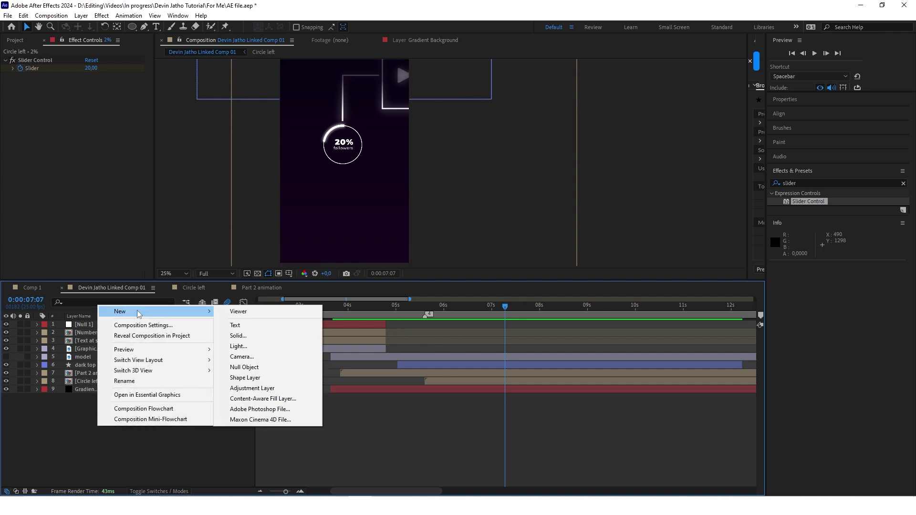
left_click(256, 367)
left_click_drag(83, 326, 98, 376)
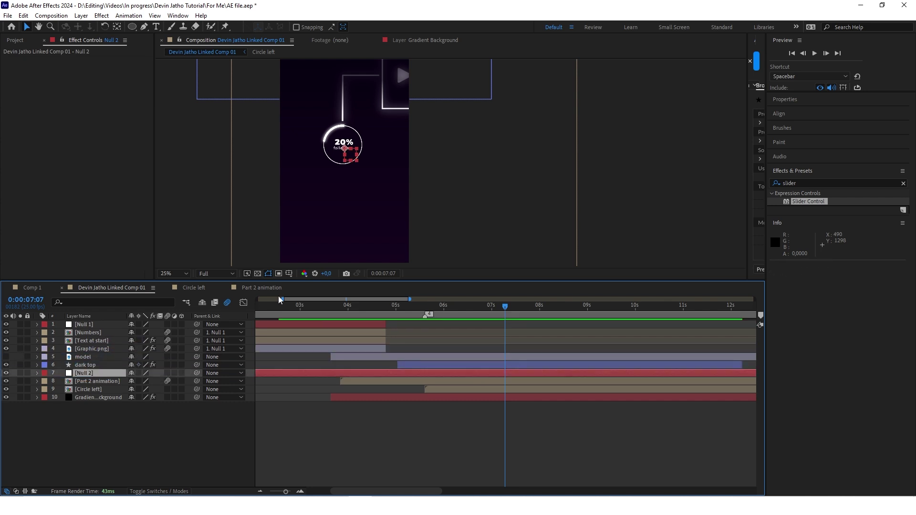
left_click_drag(259, 373, 348, 373)
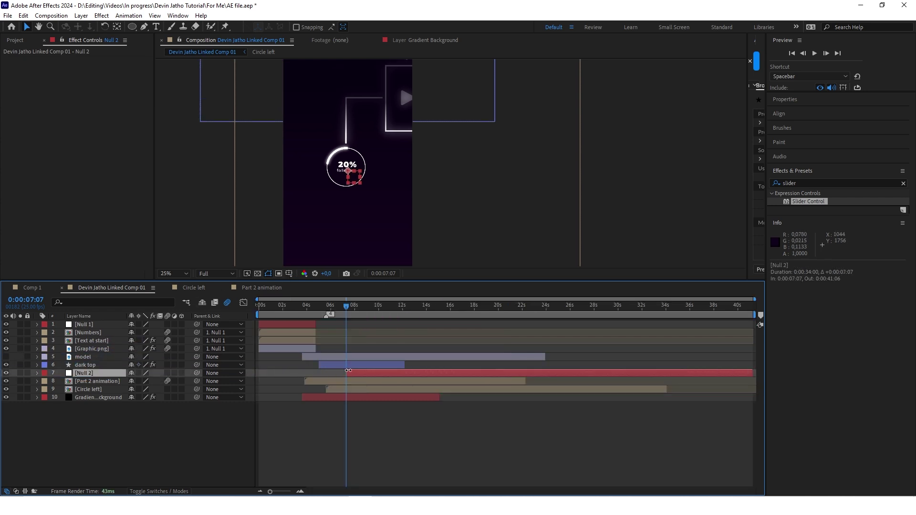
- Parent the Part 2 animation and Circle left layers to Null 2
scroll(336, 343, "up", 3)
scroll(345, 365, "down", 1)
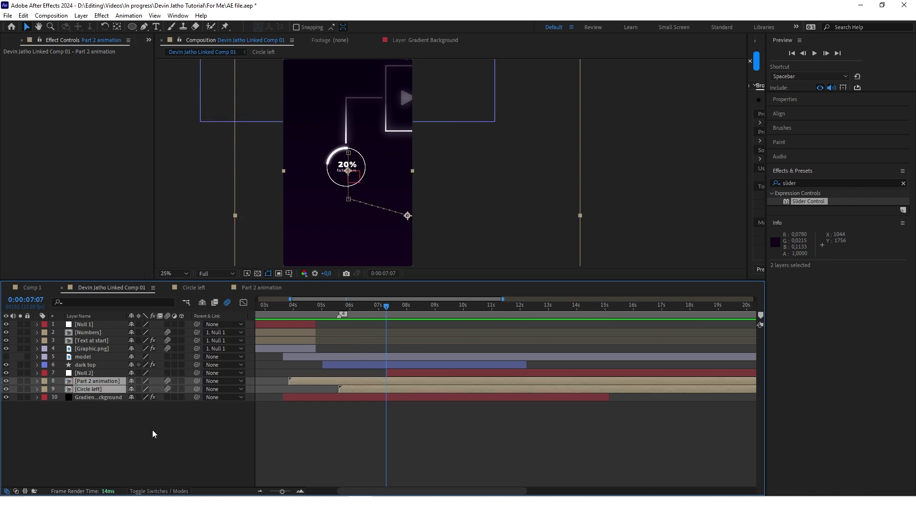
left_click_drag(196, 382, 86, 373)
- Add Position keyframes to Null 2 at 0:00:07:07 and 0:00:07:17
scroll(389, 368, "up", 3)
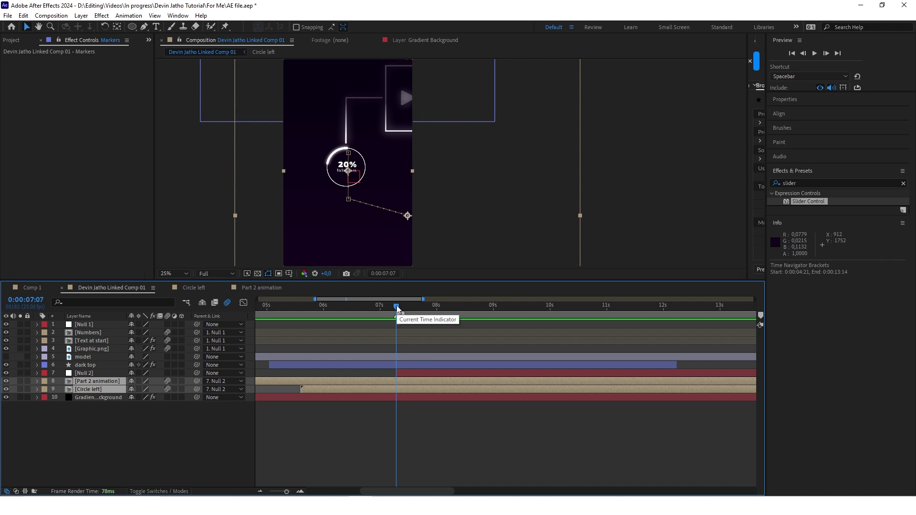
mouse_move(398, 309)
left_mouse_down()
mouse_move(421, 309)
mouse_move(390, 306)
left_mouse_up()
scroll(403, 349, "up", 2)
left_click(86, 373)
key("p")
left_click(61, 381)
left_click(13, 381)
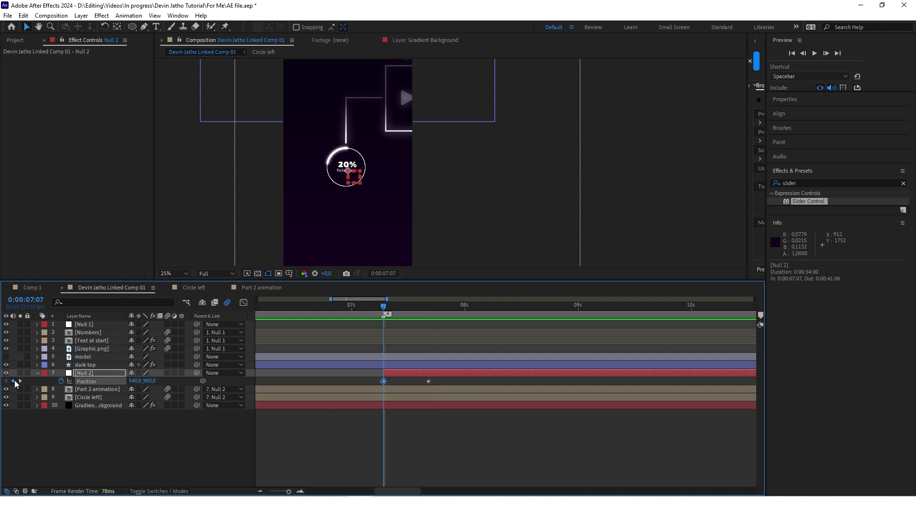
- Set Null 2's horizontal position to -428 at its 0:00:07:17 keyframe and preview the sideways move
key("k")
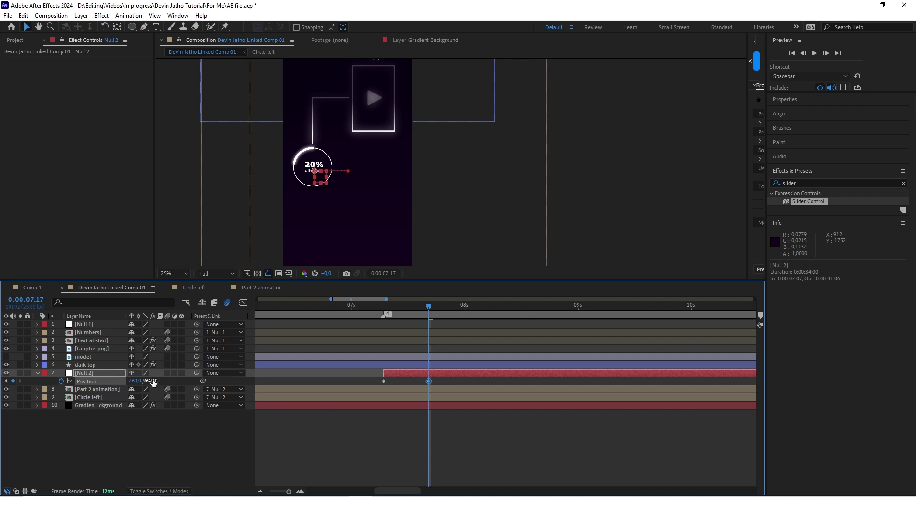
left_click_drag(135, 381, 86, 381)
left_click(356, 462)
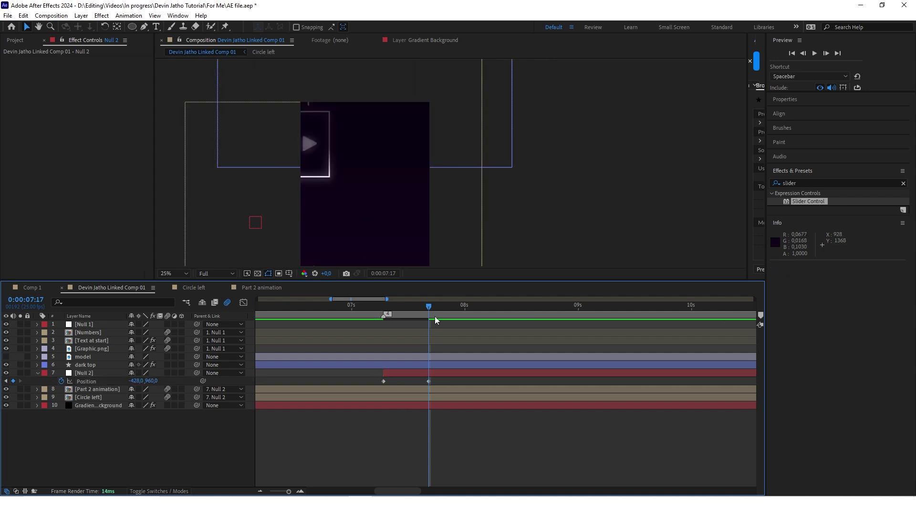
left_click(363, 310)
left_click_drag(362, 313, 428, 314)
- Open the Circle left composition, collapse its layer properties, and copy all four layers
scroll(445, 267, "down", 1)
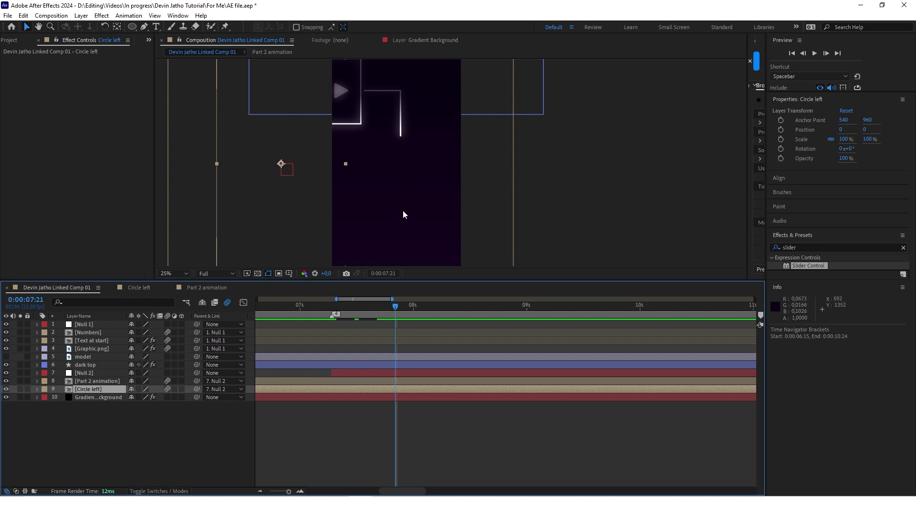
double_click(91, 389)
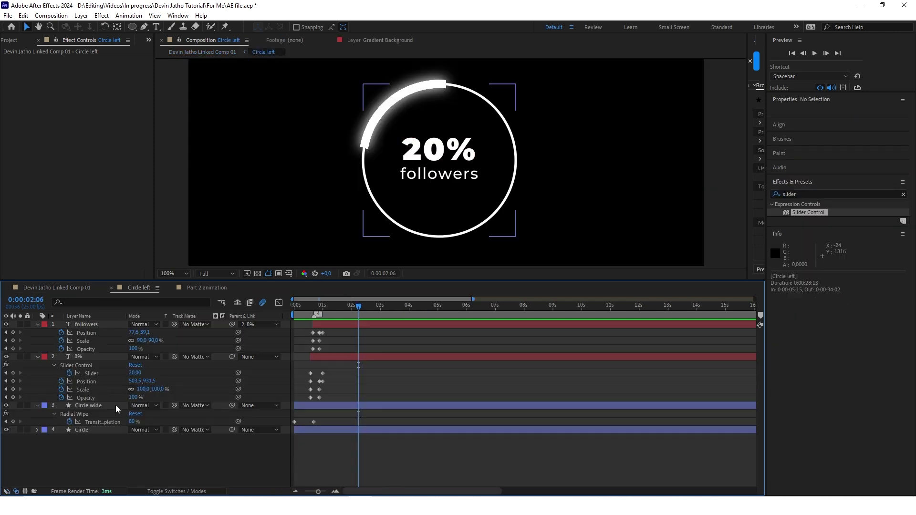
left_click(38, 324)
left_click(37, 333)
left_click(38, 340)
left_click(38, 349)
left_click(356, 323)
left_click(336, 346, "shift")
key("ctrl+c")
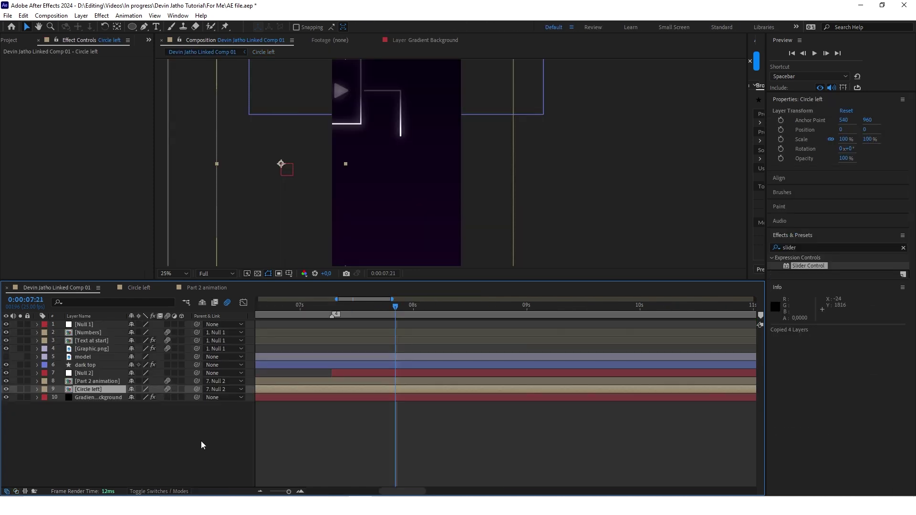
- Create a new composition named "right circle"
left_click(201, 441)
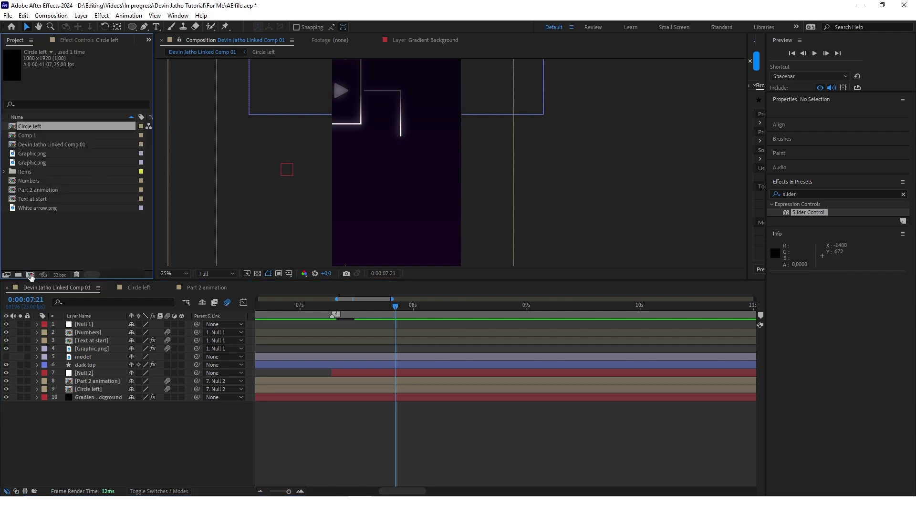
left_click(30, 275)
type("right circl")
key("BackSpace")
type("cle")
key("Return")
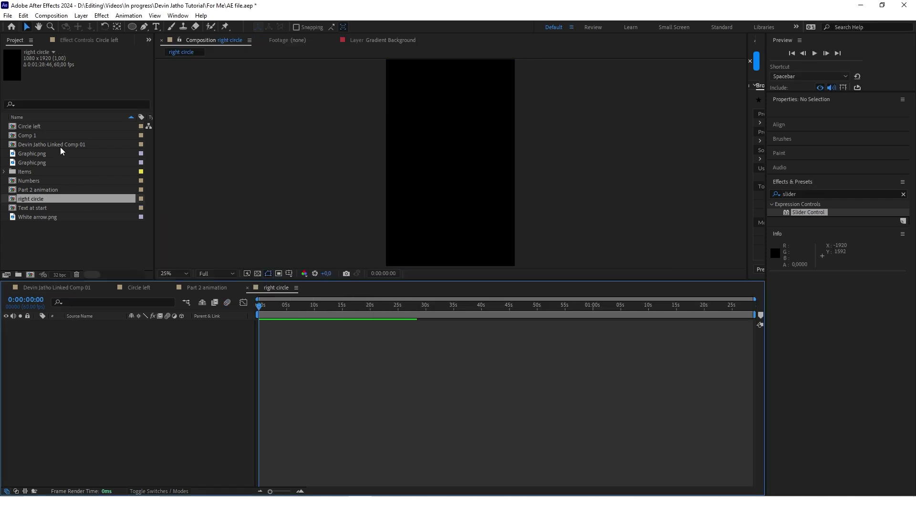
- Add the right circle composition to Devin Jatho Linked Comp 01 directly below Circle left, starting at 0:00:07:21
left_click(67, 288)
left_click_drag(34, 200, 88, 389)
key("semicolon")
left_click_drag(304, 387, 354, 387)
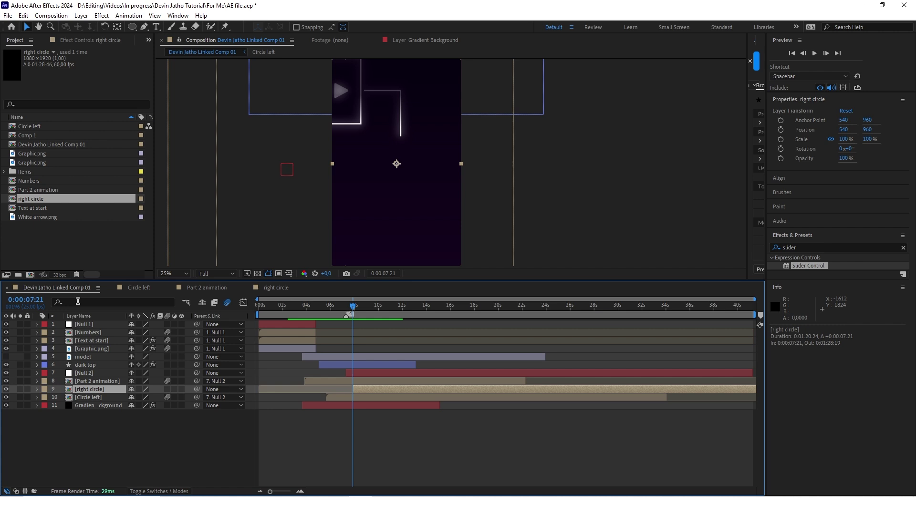
scroll(345, 333, "up", 3)
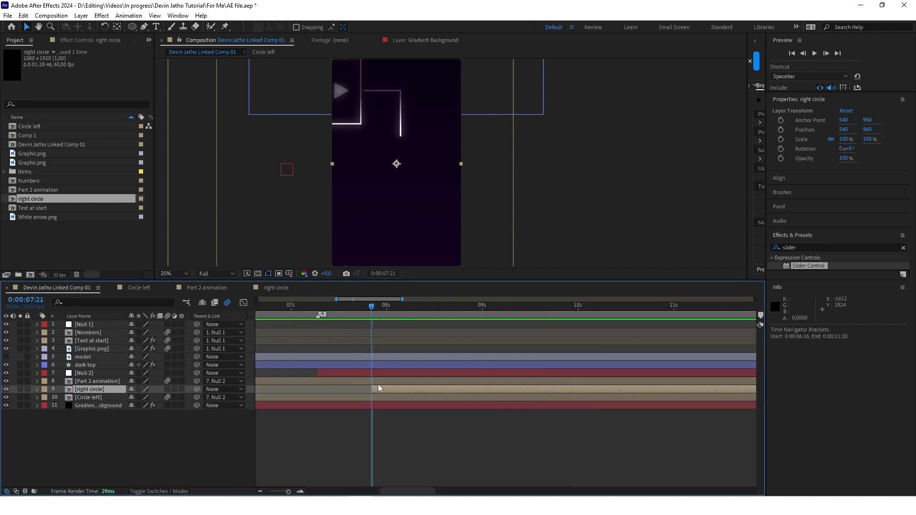
key("ctrl+bracketleft")
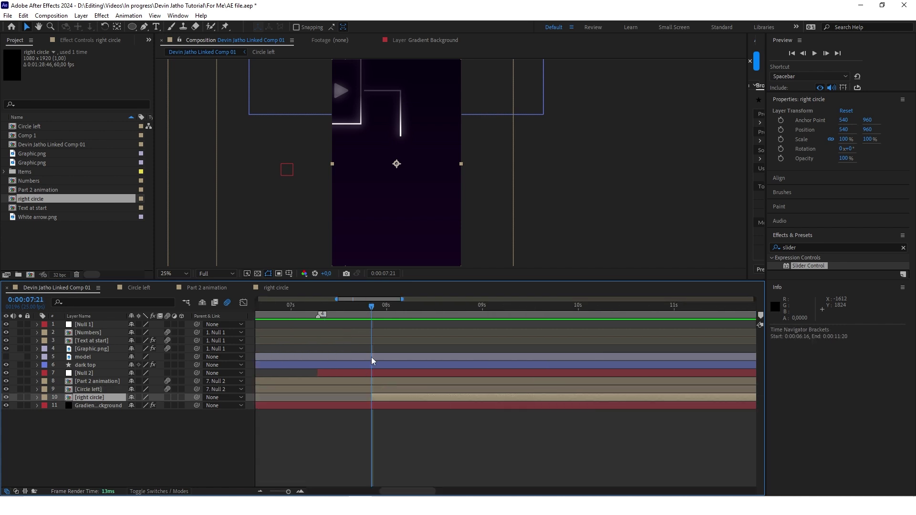
- Paste the copied layers into the right circle composition and set Circle wide's ending Radial Wipe completion keyframe to 20%
double_click(395, 398)
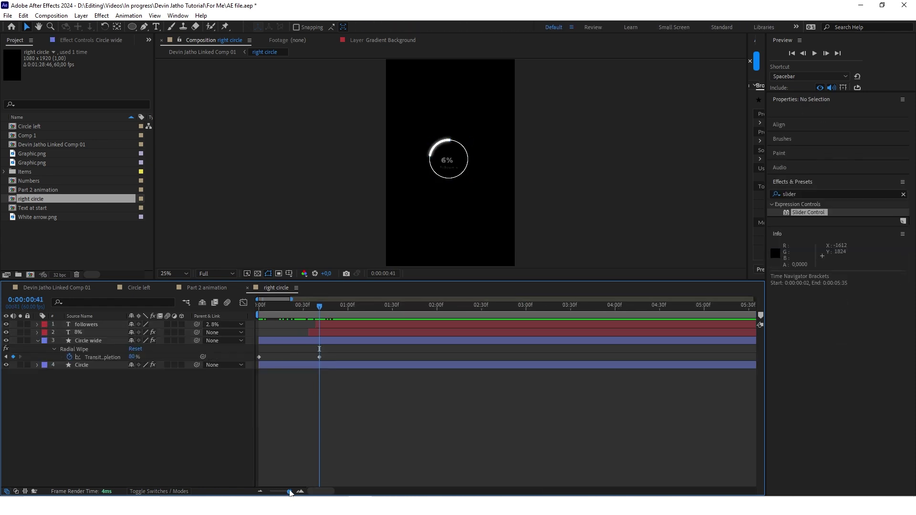
left_click(166, 356)
left_click(133, 357)
type("20")
key("Return")
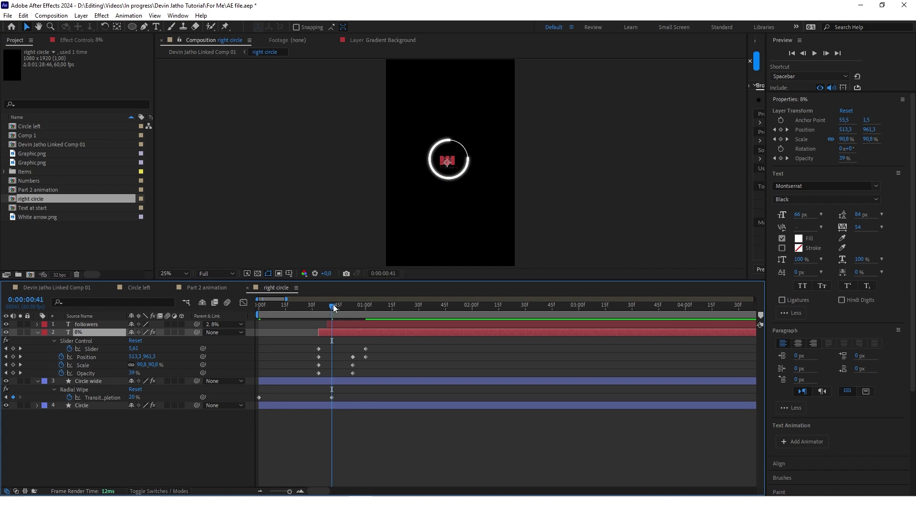
- Set the percentage text's Slider Control keyframe at 0:00:01:00 to 80
left_click_drag(333, 307, 367, 319)
left_click(135, 349)
type("80")
key("Return")
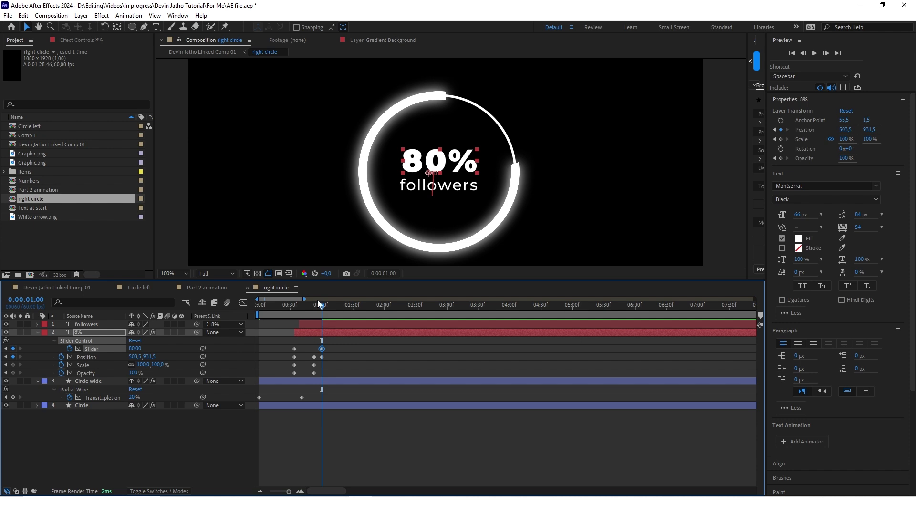
left_click_drag(320, 306, 333, 323)
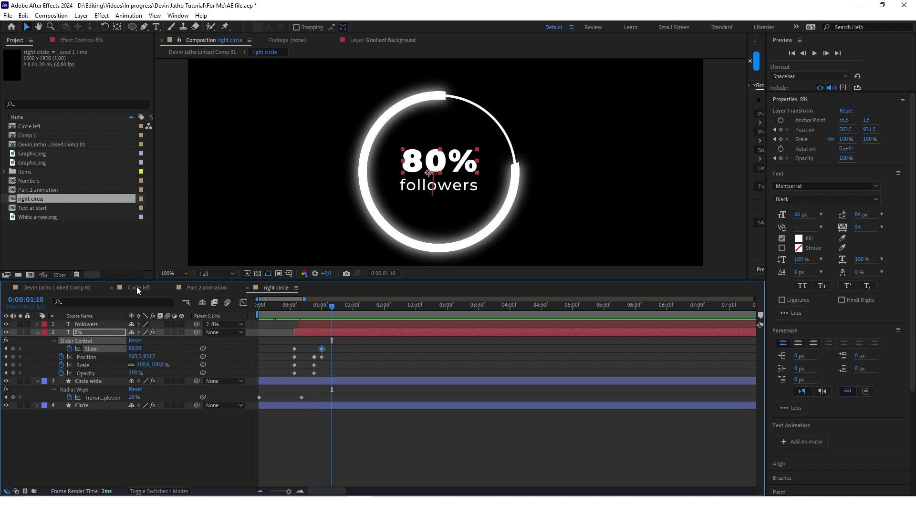
- In Devin Jatho Linked Comp 01, set the right circle layer's horizontal position to 591 to align it under the connector line
left_click(54, 288)
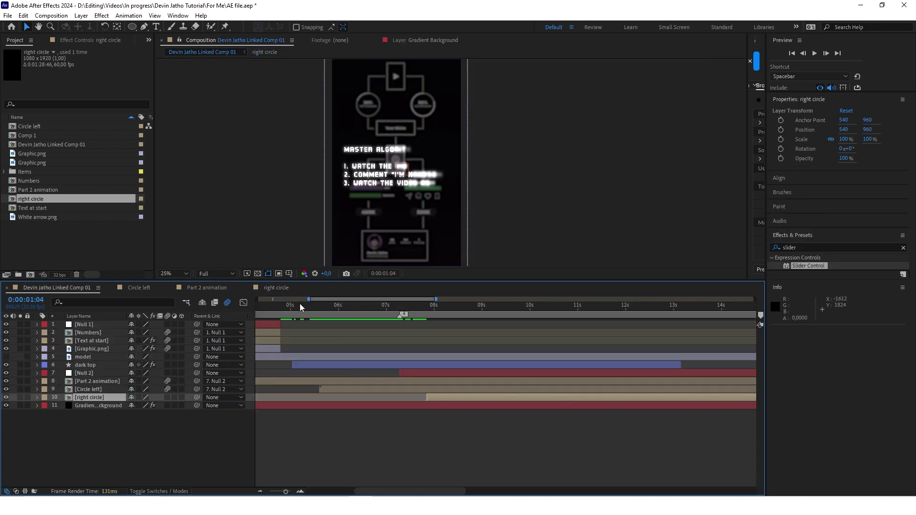
left_click_drag(345, 308, 360, 309)
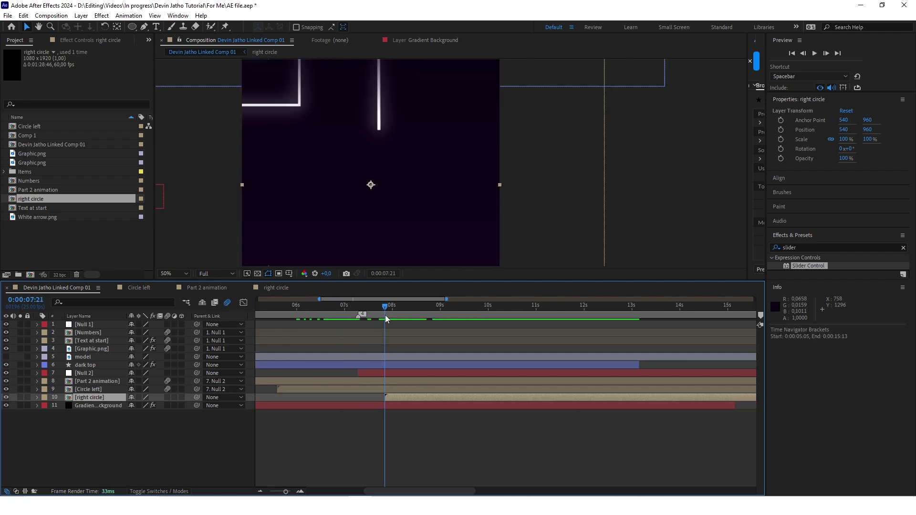
left_click_drag(403, 307, 420, 310)
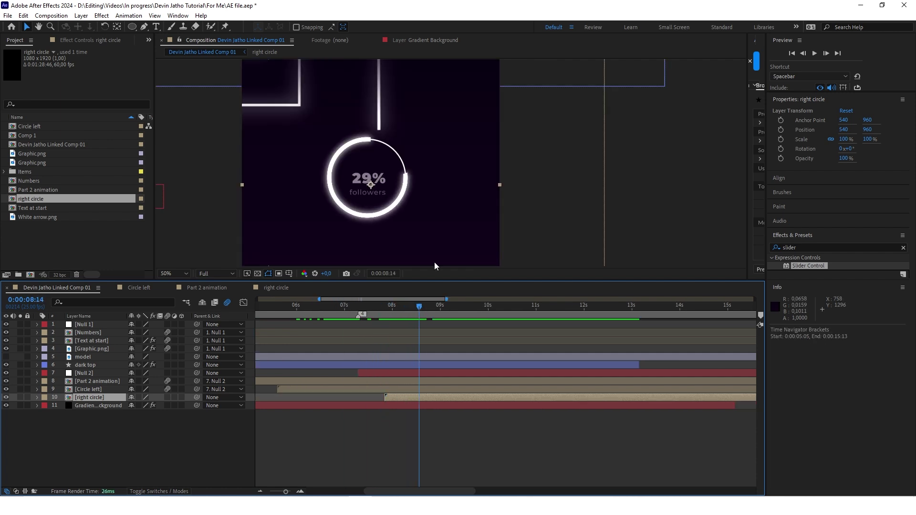
scroll(435, 174, "down", 2)
scroll(422, 148, "up", 2)
scroll(399, 191, "down", 2)
scroll(406, 211, "up", 2)
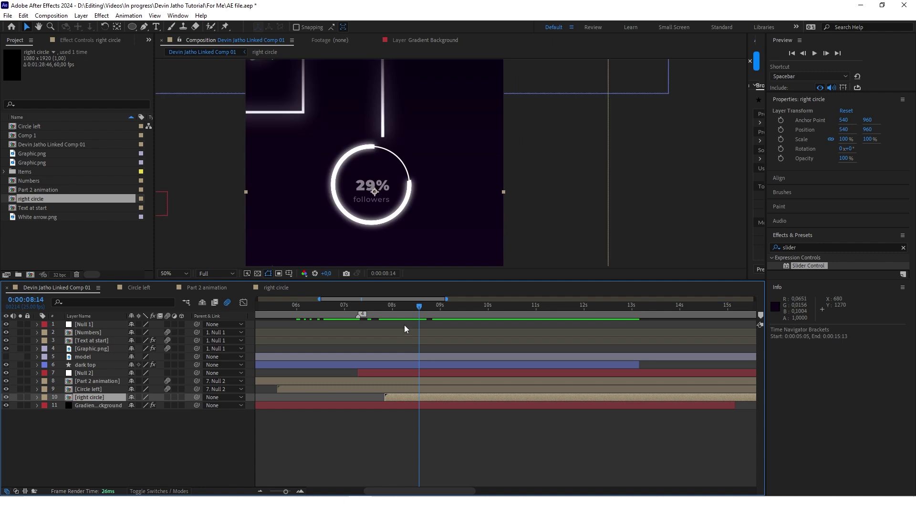
key("p")
left_click_drag(141, 405, 152, 404)
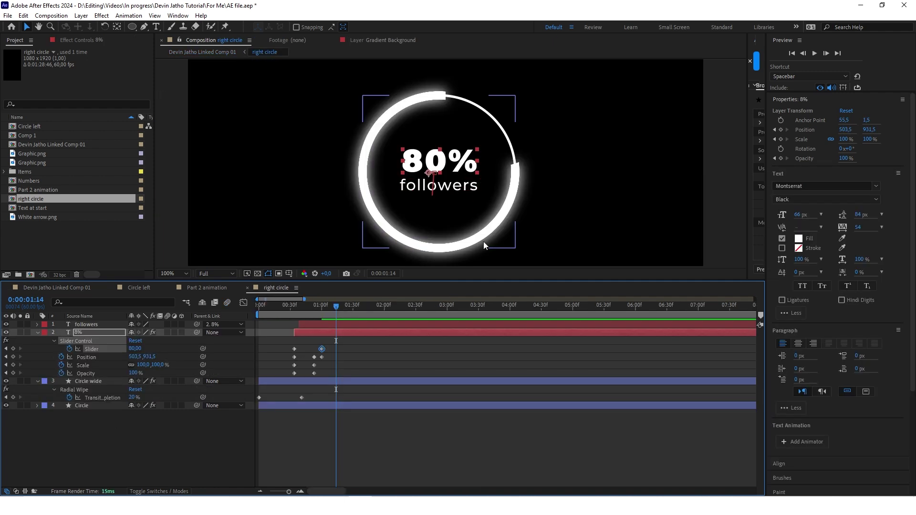
- Change the right circle's "followers" label to "non-followers" and preview the animation
double_click(317, 323)
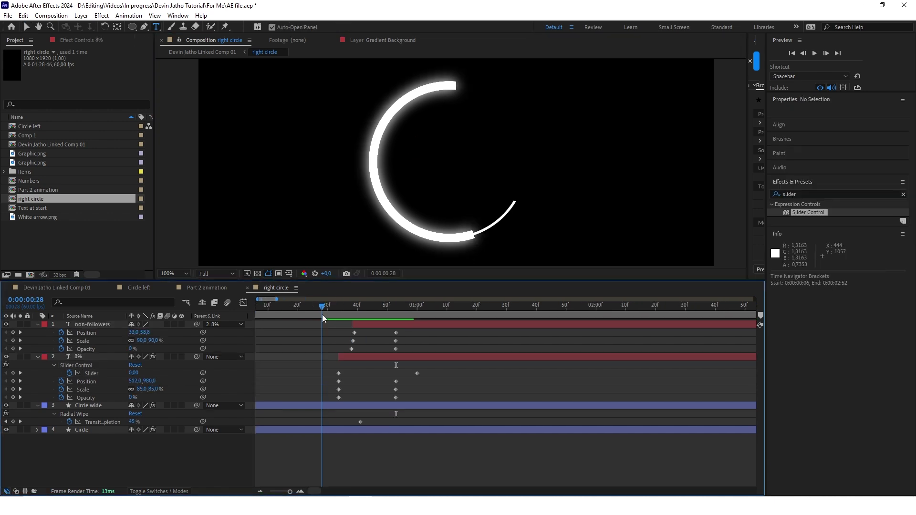
left_click_drag(322, 314, 428, 317)
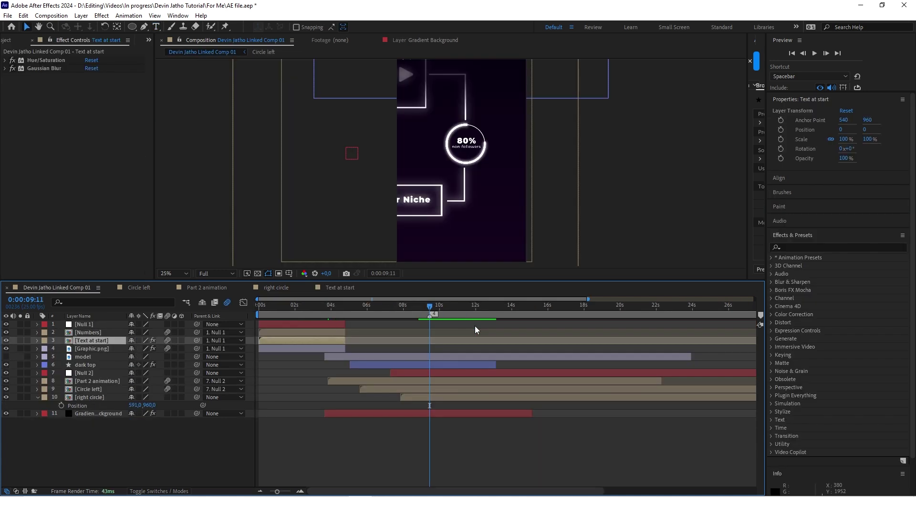
left_click_drag(429, 306, 374, 312)
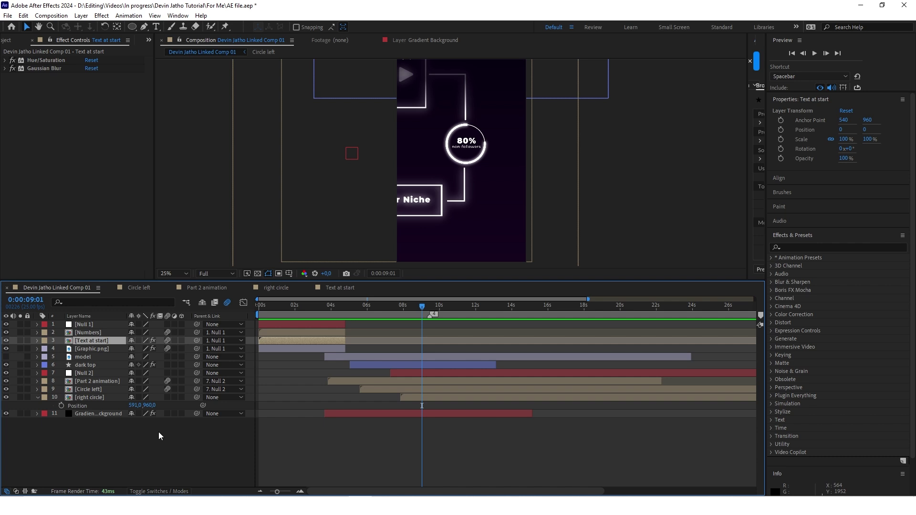
- Examine the Your Niche box and its lower connector lines in Part 2 animation and in the main composition
double_click(90, 381)
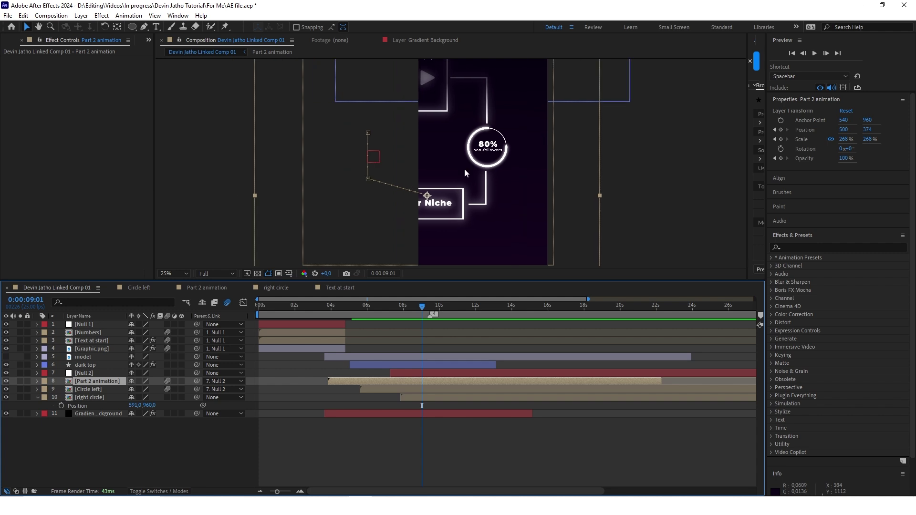
double_click(465, 169)
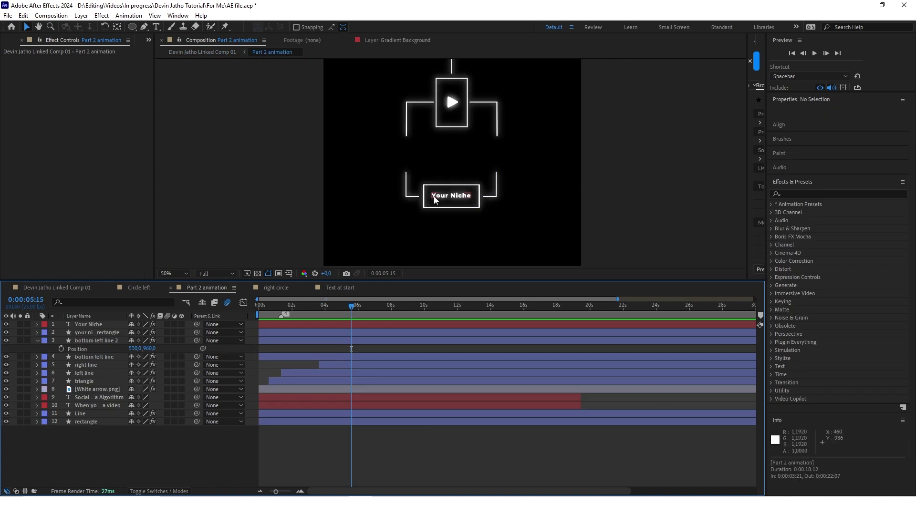
left_click(67, 288)
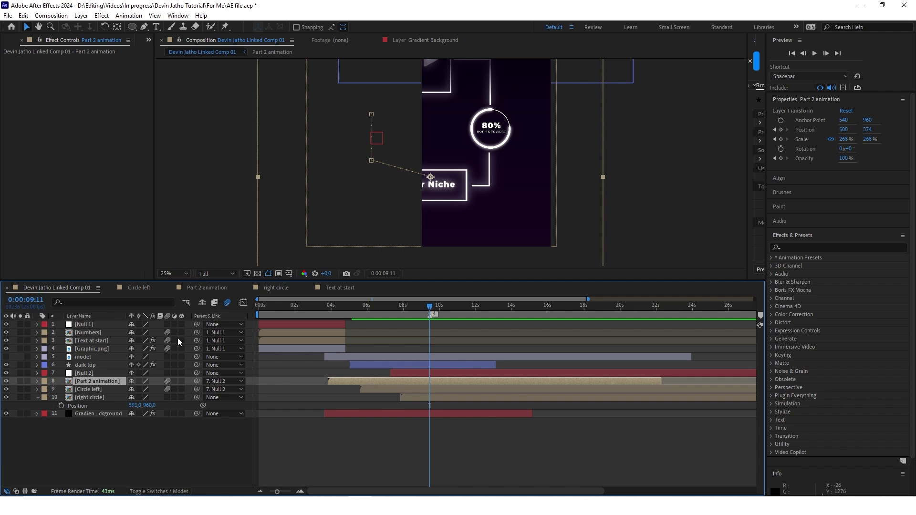
left_click(189, 291)
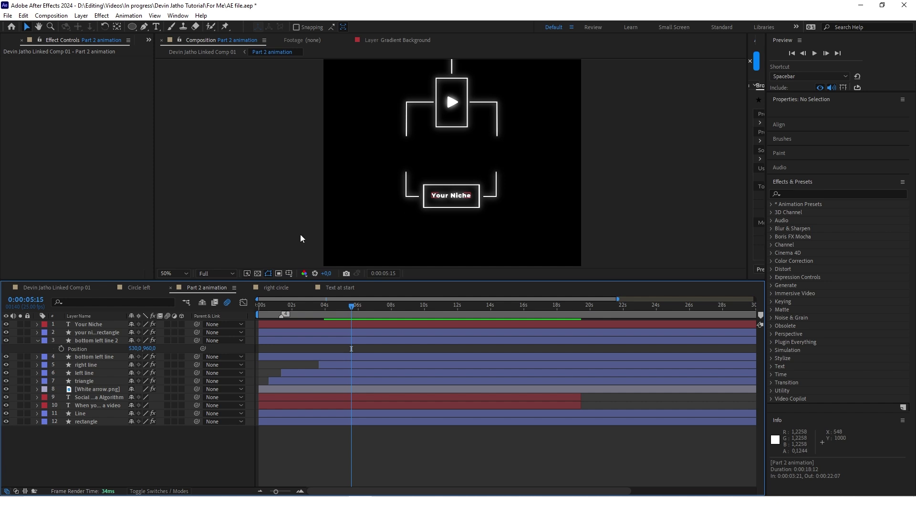
left_click(77, 287)
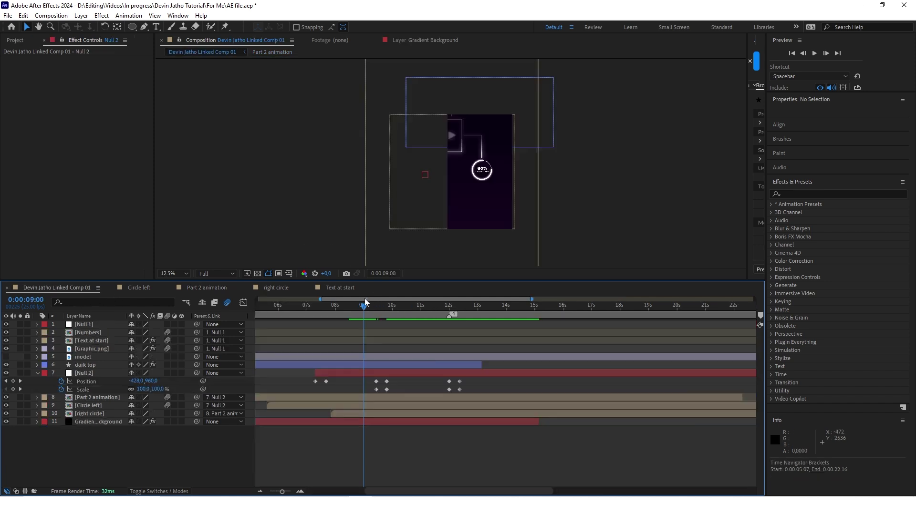
- Preview Null 2's position and scale moves in the main composition through 0:00:12:10
left_click_drag(364, 307, 421, 315)
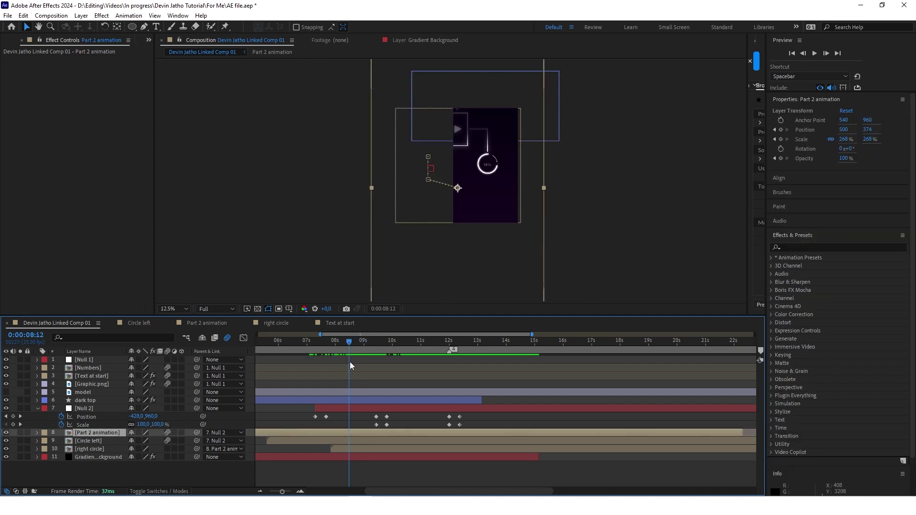
left_click_drag(350, 363, 459, 343)
scroll(476, 183, "up", 1)
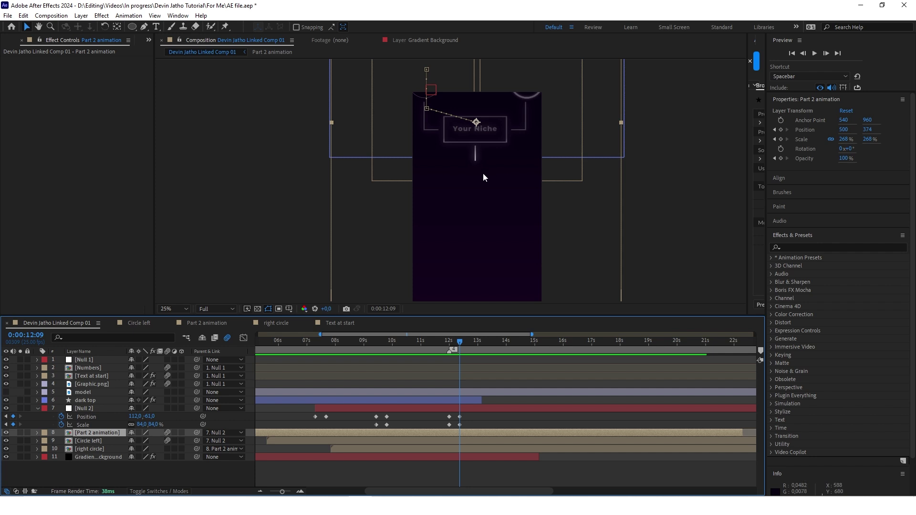
key("equal")
key("Page_Down")
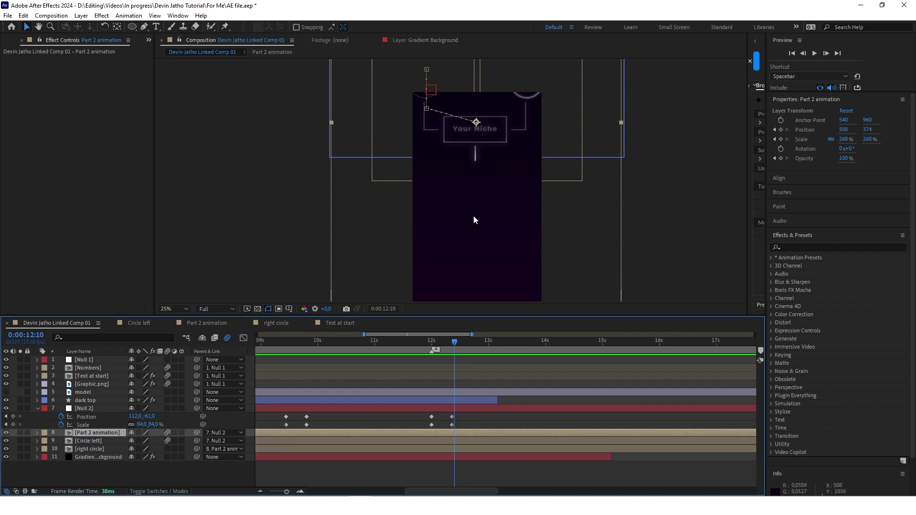
- Duplicate the play icon's rectangle in Part 2 animation and set the copy's vertical position to 1946, below the new line
key("shift+4")
left_click(216, 324)
scroll(476, 174, "up", 3)
scroll(476, 175, "down", 2)
scroll(468, 178, "up", 2)
scroll(467, 178, "down", 1)
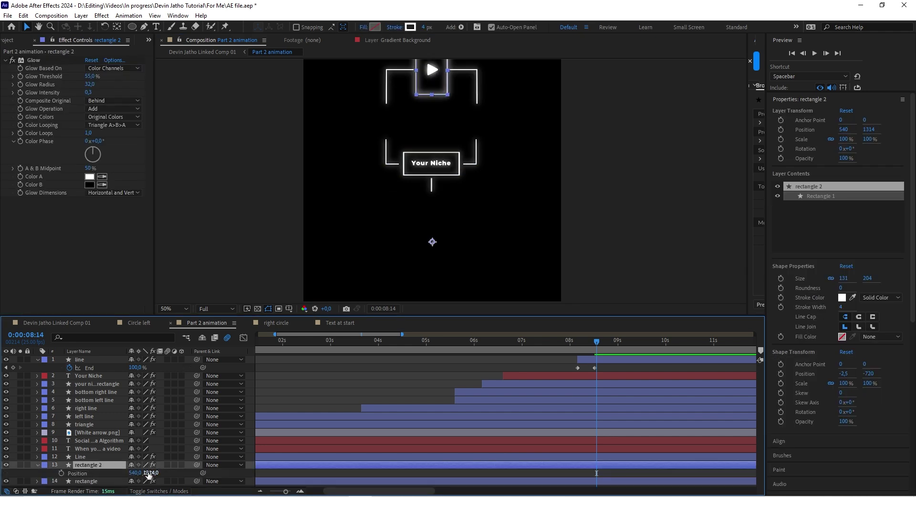
left_click_drag(150, 473, 538, 392)
- Raise the rectangle 2 layer in the stack to directly below the top line layer
key("ctrl+alt+Up")
key("ctrl+alt+Up")
key("ctrl+alt+Up")
key("ctrl+alt+Up")
key("ctrl+alt+Up")
key("ctrl+alt+Up")
key("ctrl+alt+Up")
key("ctrl+alt+Up")
key("ctrl+alt+Up")
key("ctrl+alt+Up")
key("ctrl+alt+Up")
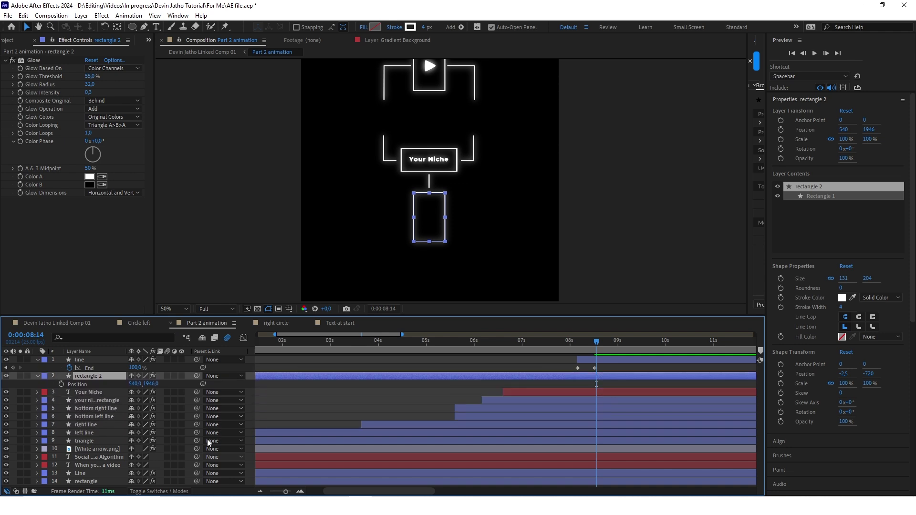
- Bring the rectangle 2 layer above the line layer, start it at 0:00:08:14, and set its X position to 538
key("ctrl+alt+Up")
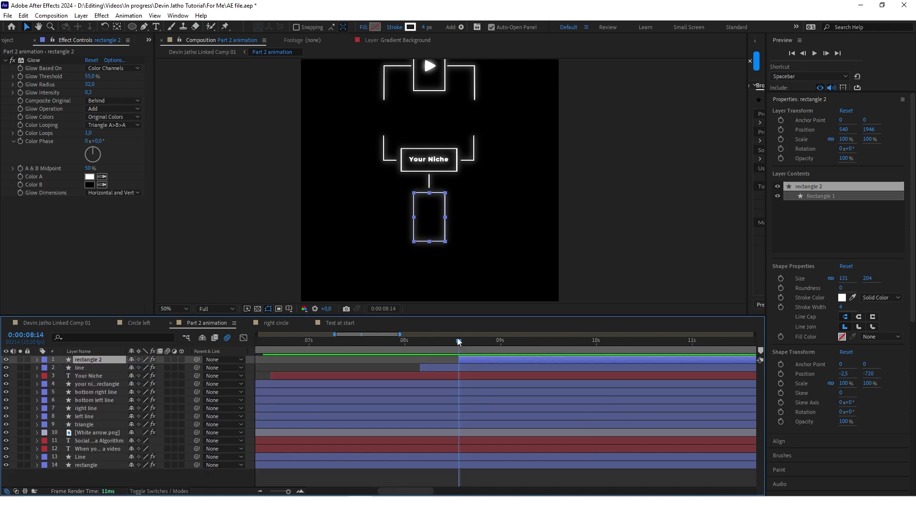
scroll(436, 221, "up", 2)
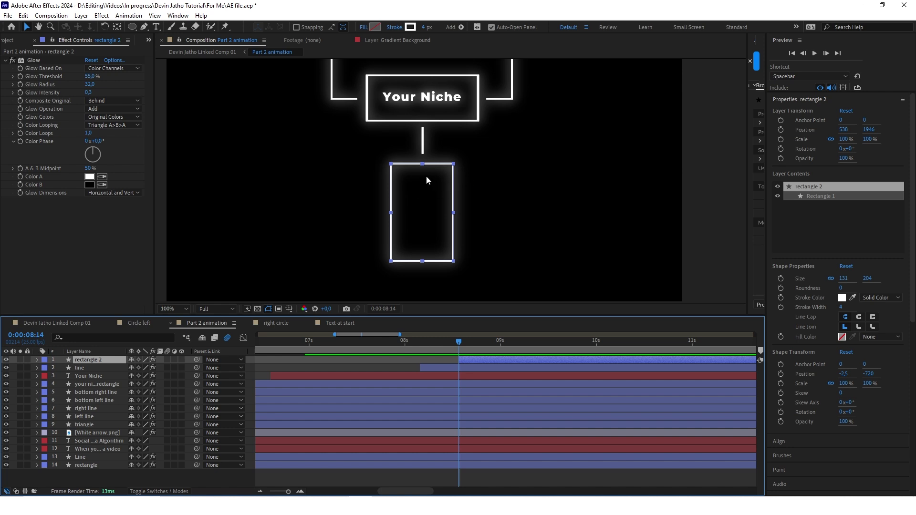
scroll(426, 179, "down", 2)
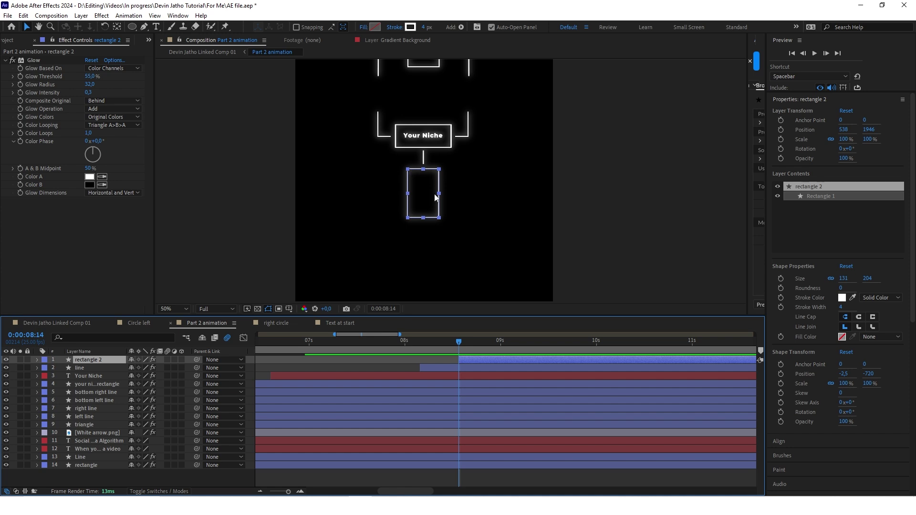
- Create a white comp-sized solid named purple gradient
right_click(149, 476)
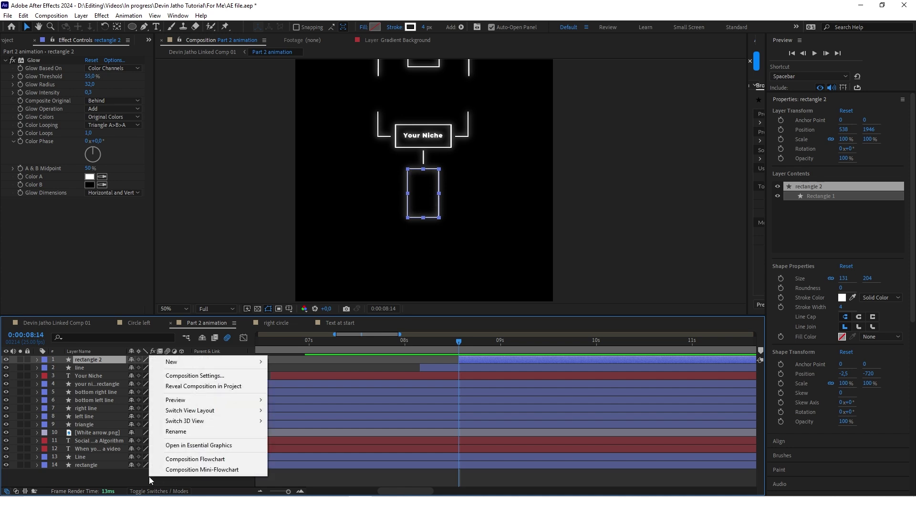
mouse_move(190, 361)
left_click(268, 386)
type("purple gradient")
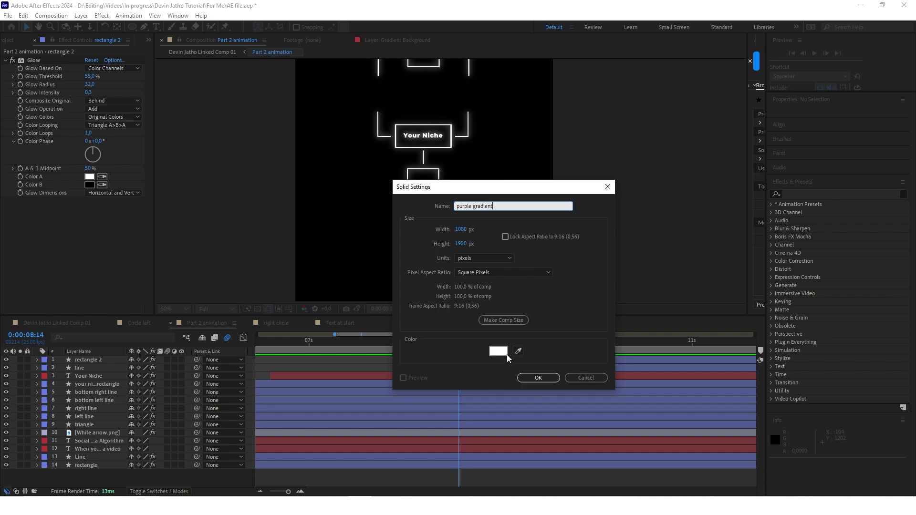
left_click(536, 377)
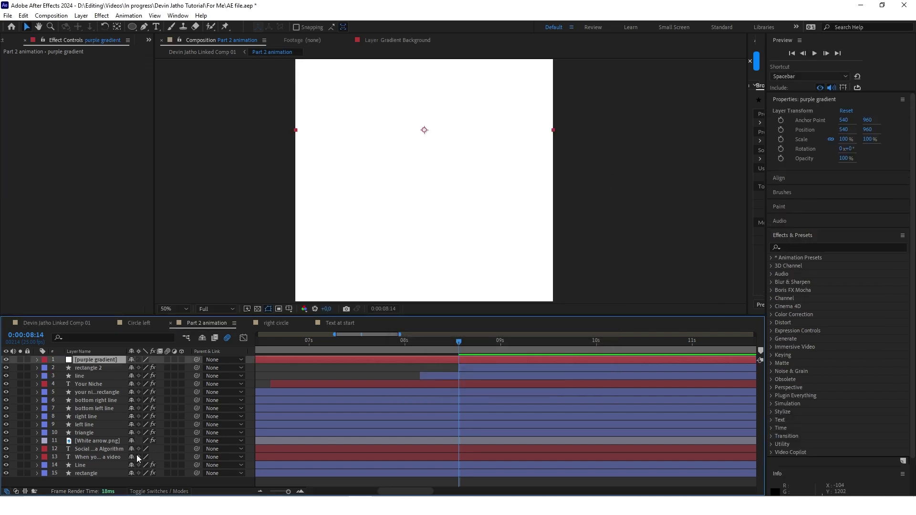
- Apply the Gradient Ramp effect to the purple gradient solid and move the solid aside to position 1148, 1000
left_click(807, 248)
type("gradie")
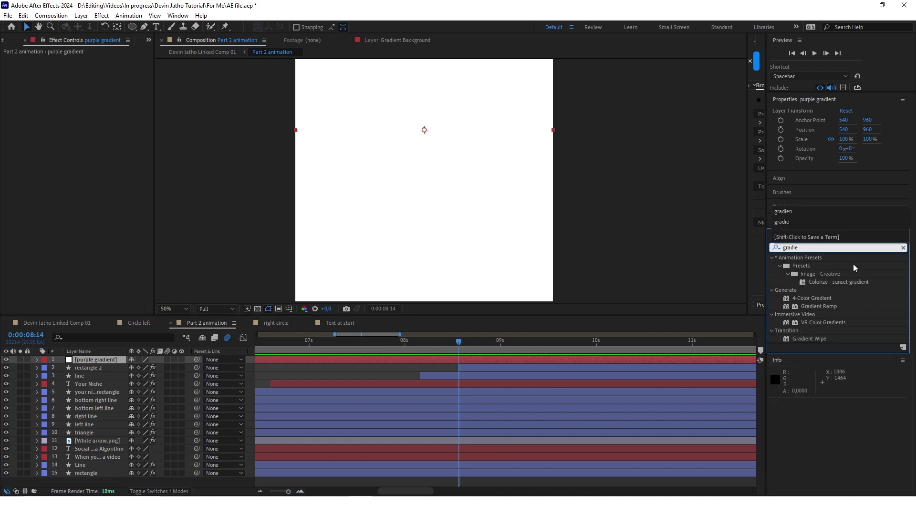
left_click_drag(820, 308, 441, 155)
scroll(442, 156, "down", 4)
scroll(443, 150, "up", 2)
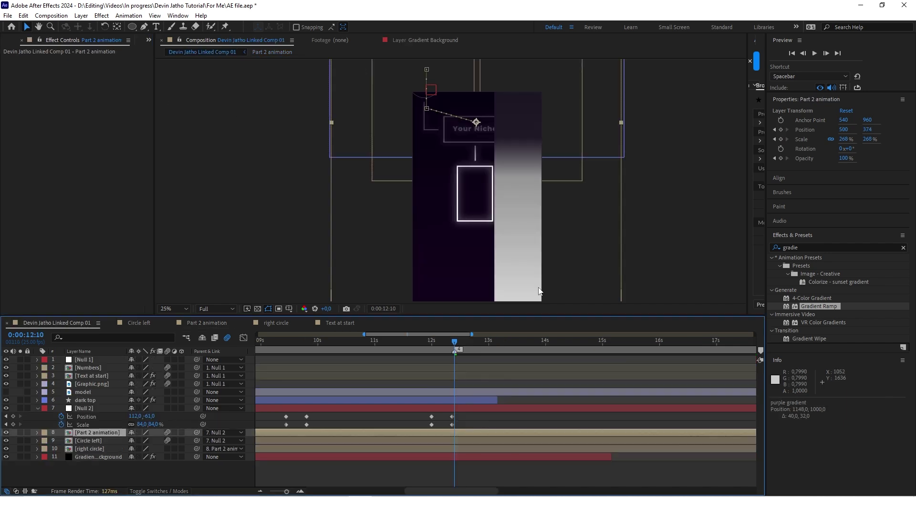
- Copy the model layer from the linked comp into Part 2 animation, show it at 100% opacity, and move it to about -120, 968
left_click(76, 392)
key("ctrl+c")
left_click(206, 323)
key("ctrl+v")
left_click(102, 359)
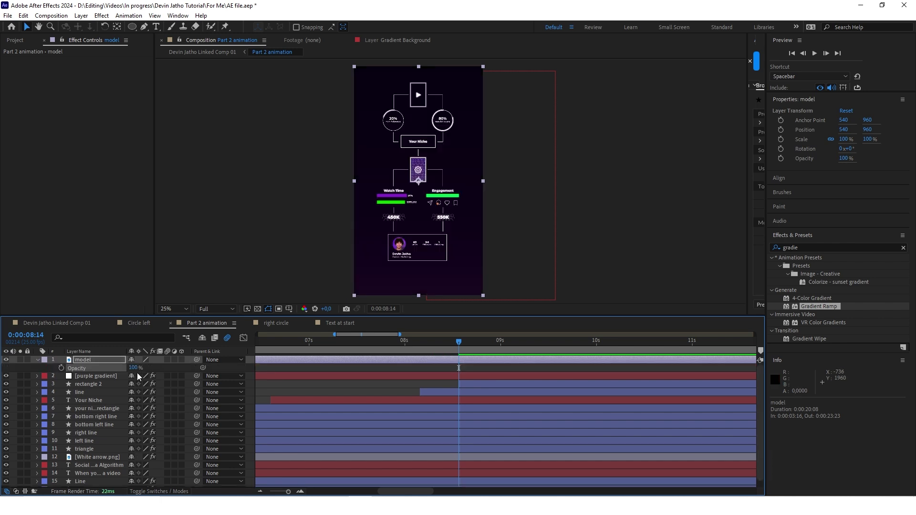
left_click_drag(455, 267, 375, 269)
- Sample the model's dark purple background for the Gradient Ramp's start and end colors, and brighten both to richer purples
left_click(444, 253)
left_click(103, 76)
left_click(389, 71)
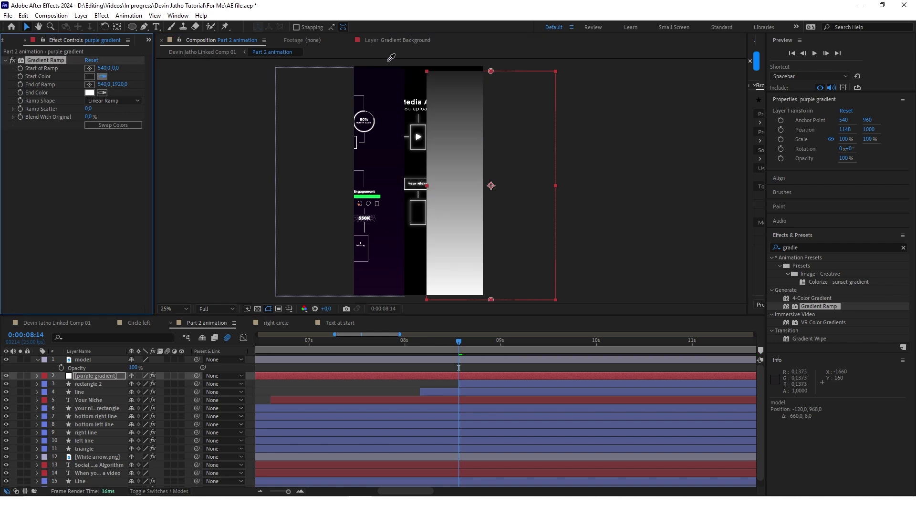
left_click(389, 71)
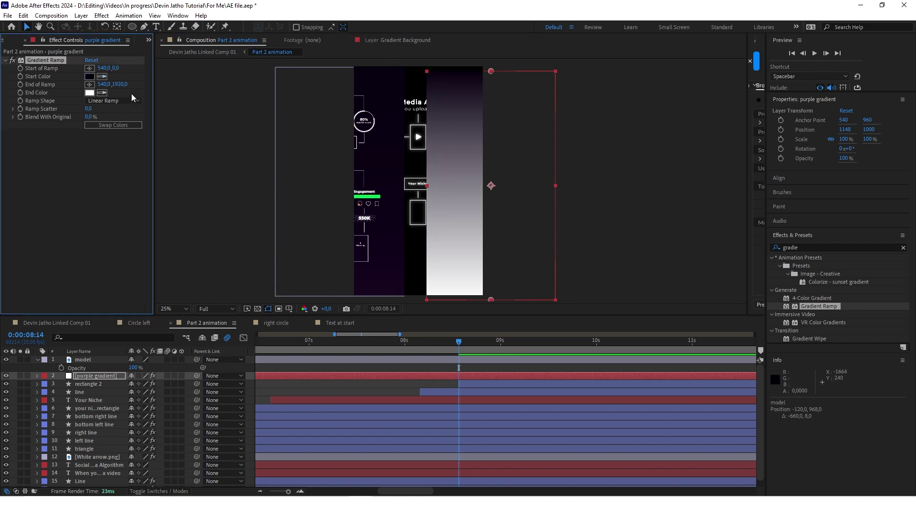
left_click(102, 93)
left_click(372, 291)
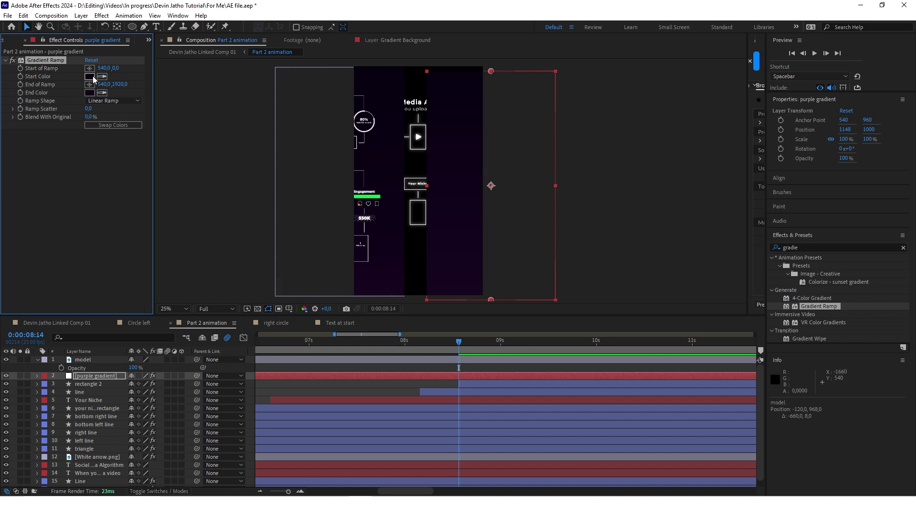
left_click(90, 76)
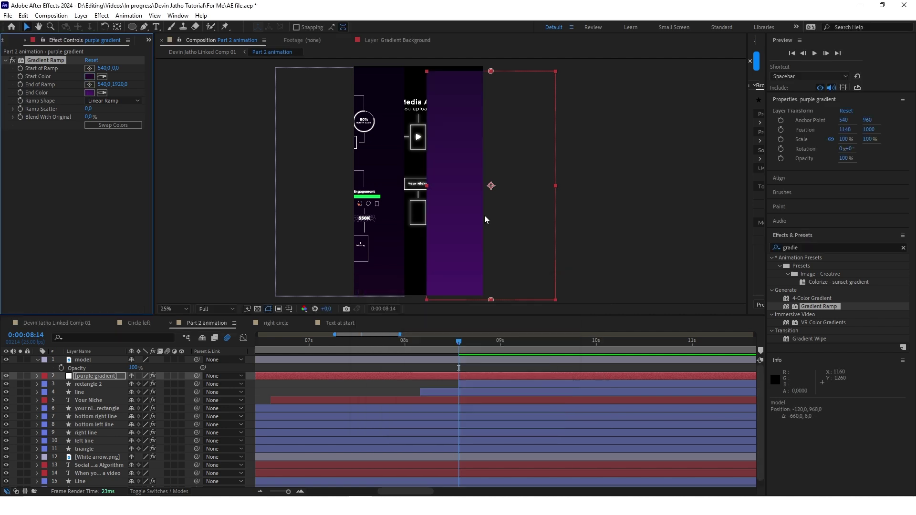
- Delete the model layer from Part 2 animation and move the purple gradient solid back over the frame to about 672, 1000
left_click(81, 359)
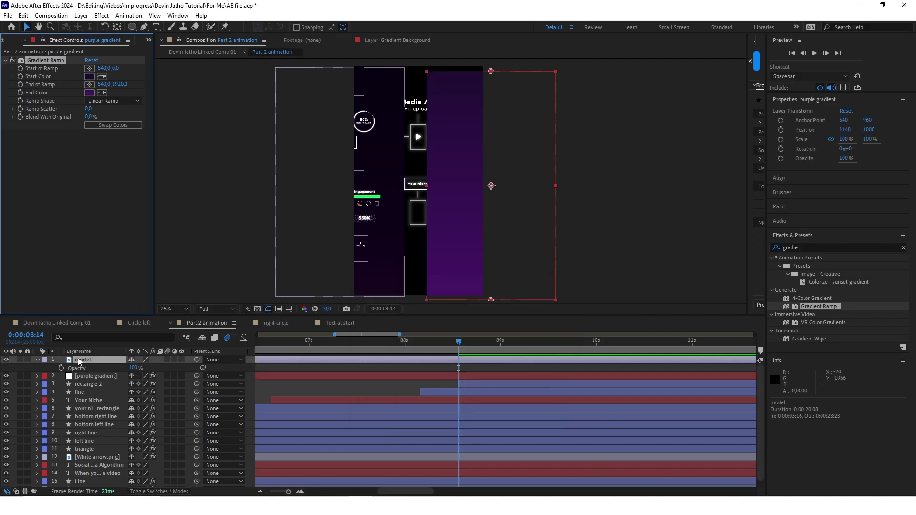
key("Delete")
left_click_drag(557, 71, 500, 71)
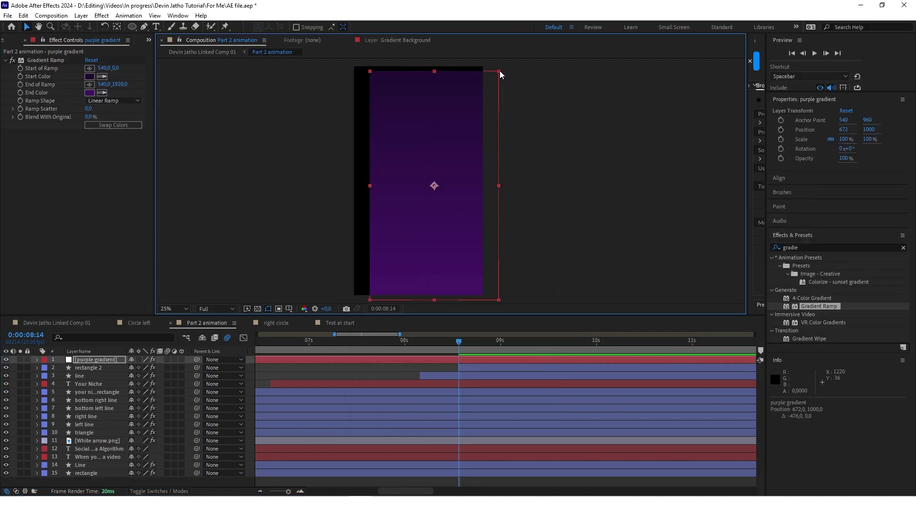
- Scale the purple gradient to 16%, place it over rectangle 2 at about 536, 1240, and start it at 0:00:08:14
key("s")
left_click_drag(141, 367, 101, 365)
scroll(459, 261, "up", 2)
left_click_drag(406, 148, 373, 207)
left_click_drag(145, 367, 146, 367)
left_click_drag(391, 184, 390, 183)
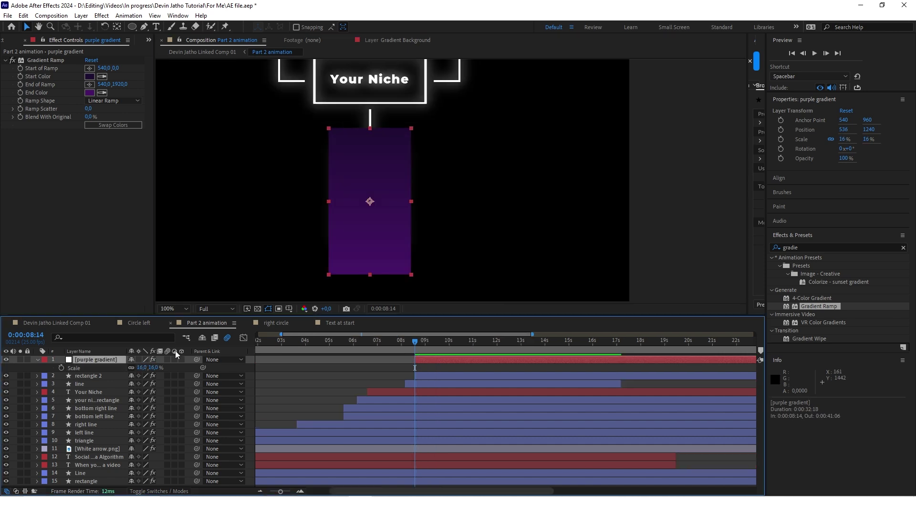
- Draw a rectangular mask about the size of rectangle 2 on the purple gradient and move the layer to about 550, 1262
left_click(133, 28)
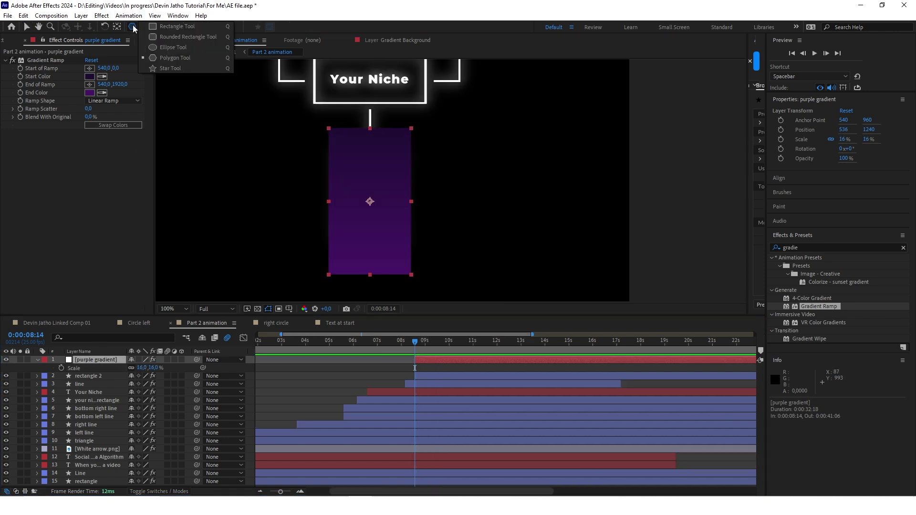
left_click(140, 28)
left_click_drag(331, 134, 402, 238)
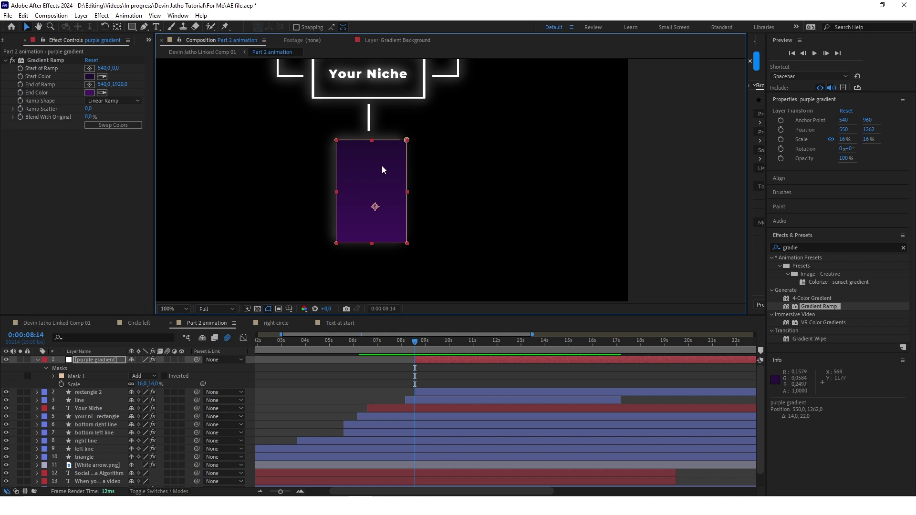
- Adjust the purple gradient's mask edges so they match the white outline of rectangle 2
scroll(395, 237, "up", 1)
left_click_drag(353, 251, 353, 249)
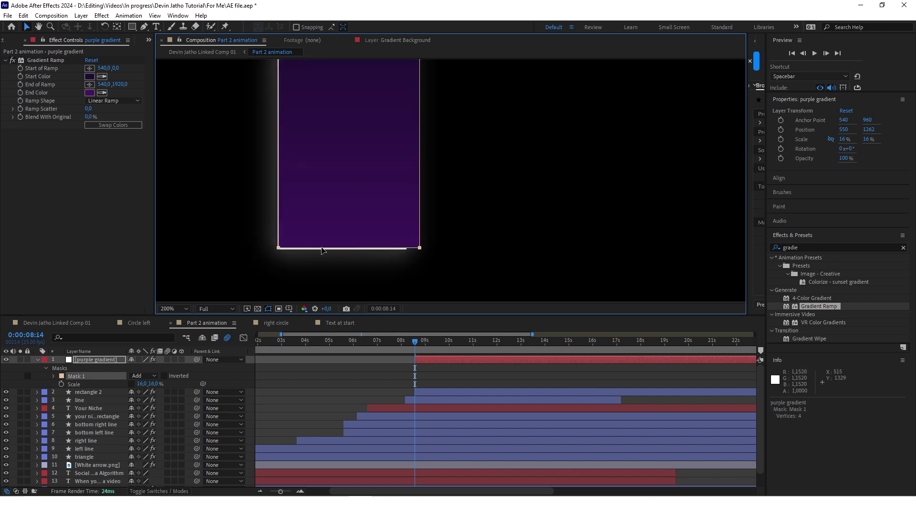
scroll(351, 175, "down", 1)
scroll(349, 136, "up", 1)
left_click_drag(424, 170, 410, 172)
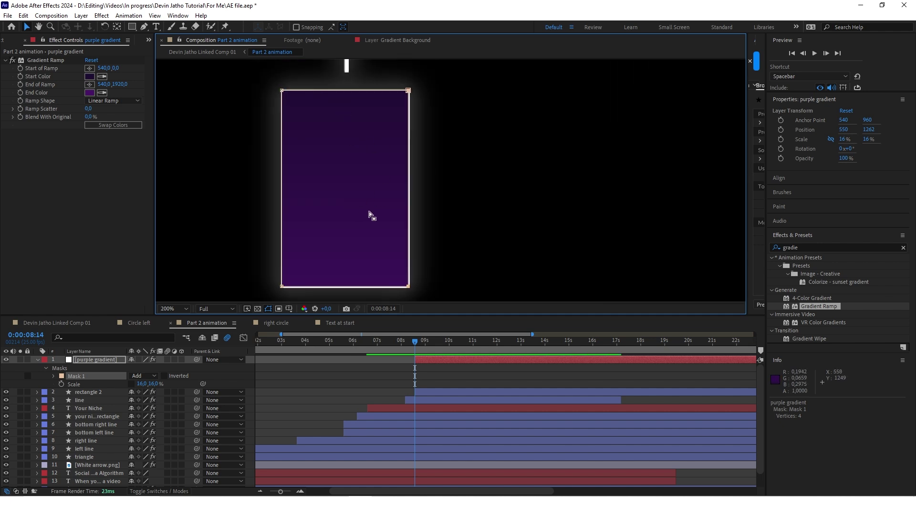
- Move rectangle 2 above the purple gradient layer, check the glow in the linked comp, and return to Part 2 animation
left_click(96, 392)
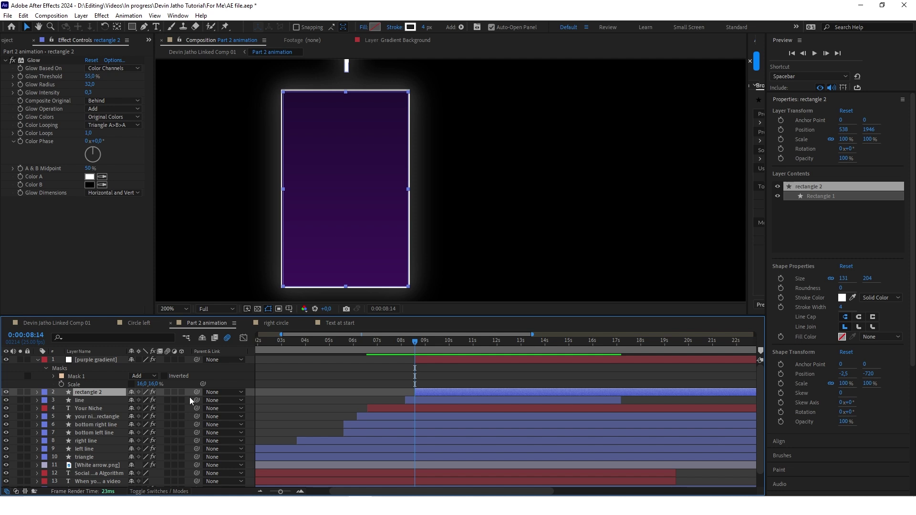
key("ctrl+shift+Up")
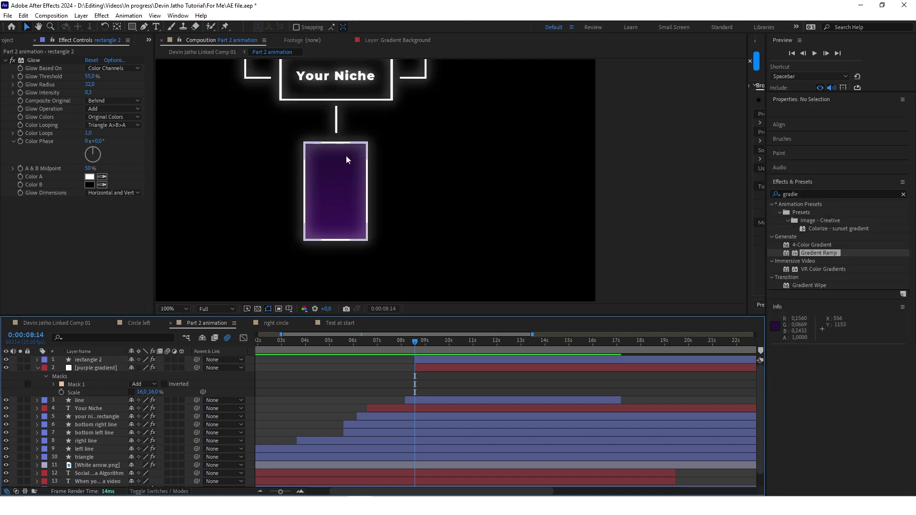
scroll(411, 138, "down", 2)
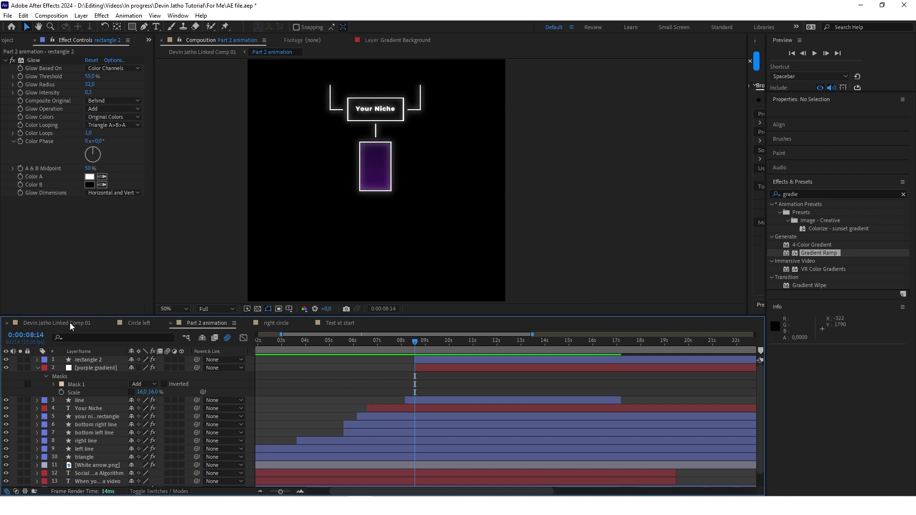
left_click(68, 322)
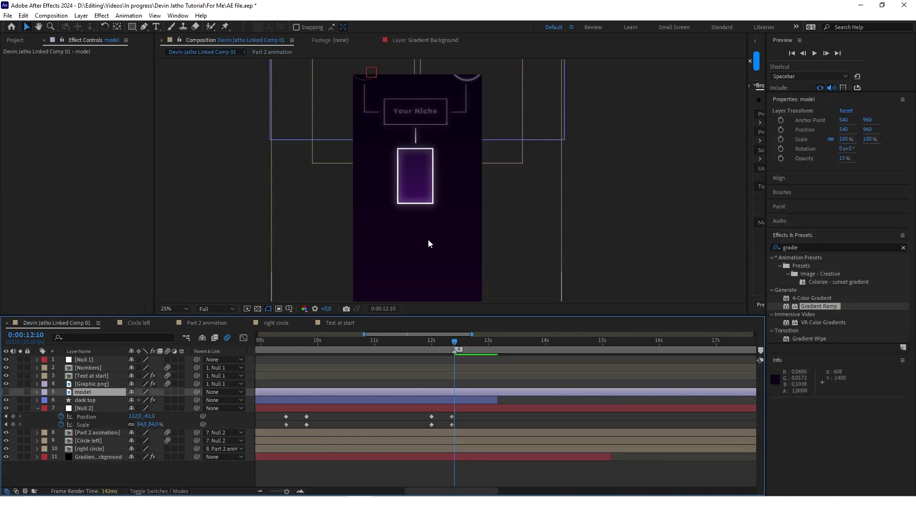
double_click(454, 176)
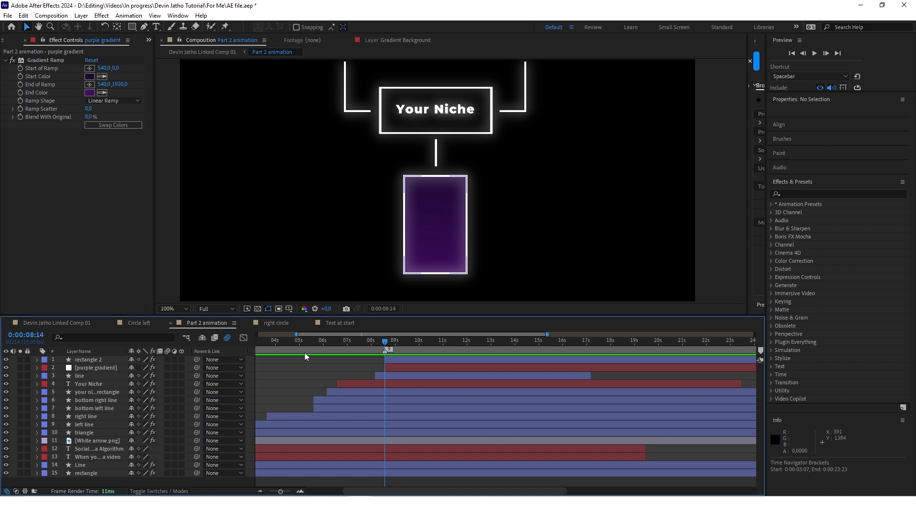
- Add a text layer reading 0 and place it inside the purple rectangle's upper-left corner at about 475, 1149
right_click(115, 481)
mouse_move(149, 368)
left_click(308, 377)
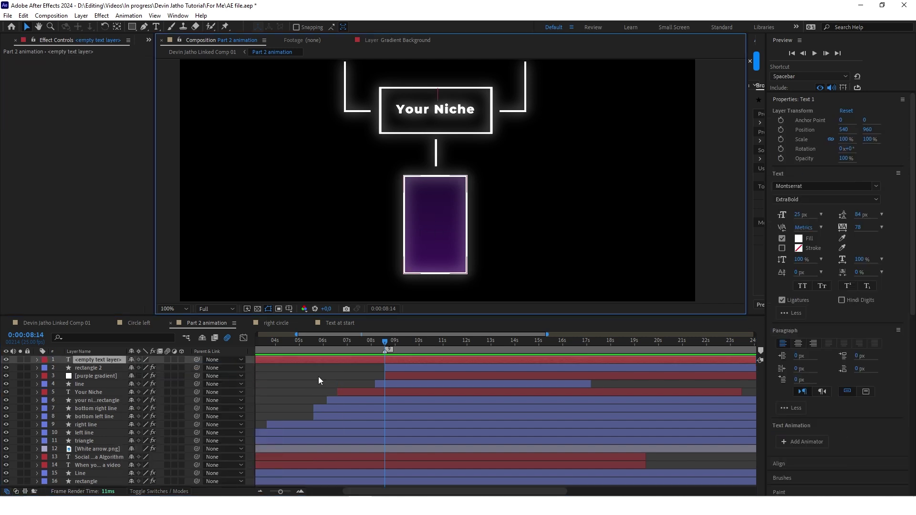
type("0")
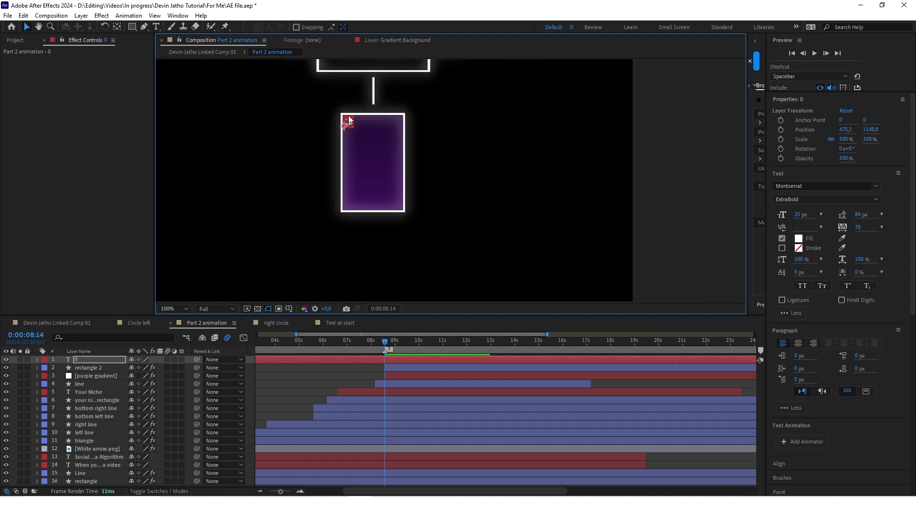
scroll(348, 97, "up", 1)
scroll(355, 130, "up", 1)
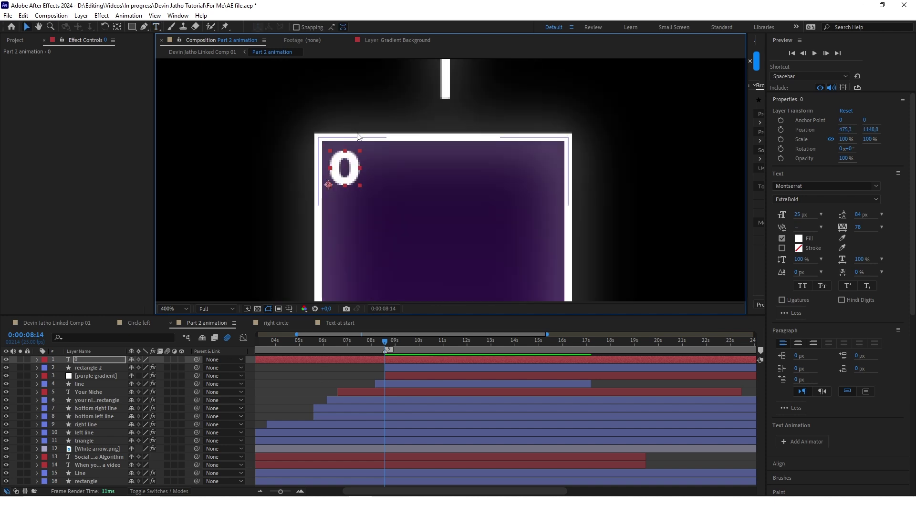
scroll(355, 135, "down", 1)
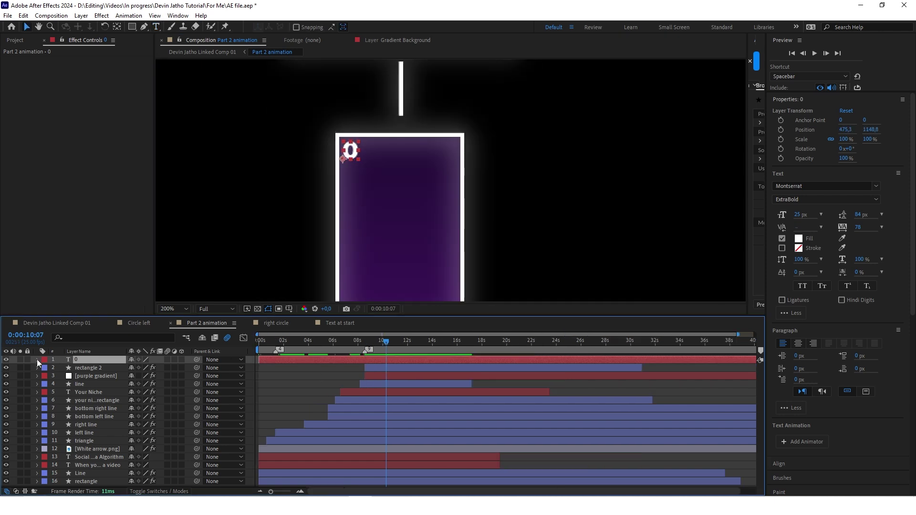
- Add this Source Text expression to the 0 layer: seedRandom(index, true); Math.round(random(time * 0.5)) % 2
left_click(37, 359)
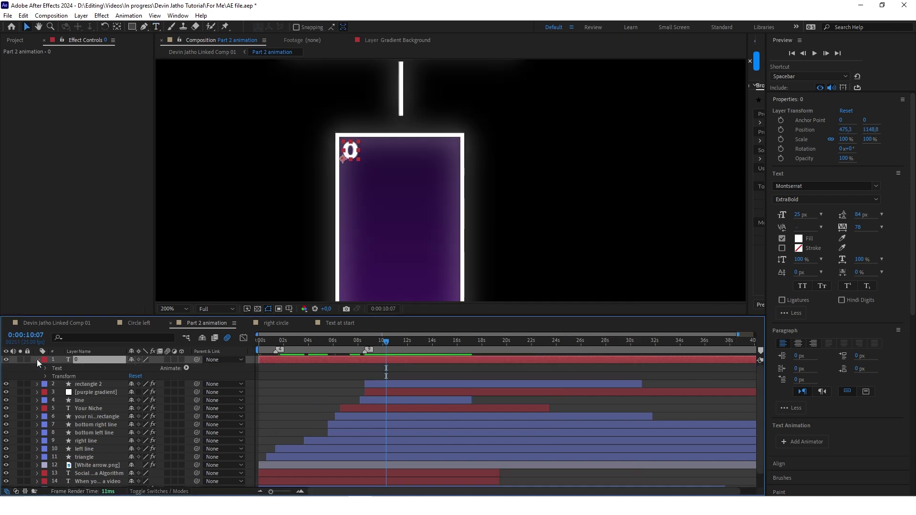
left_click(46, 368)
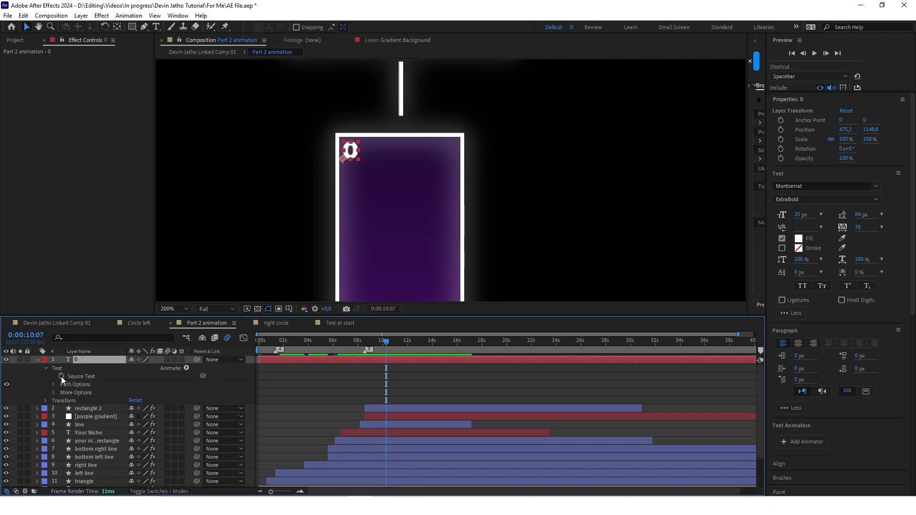
left_click(61, 376, "alt")
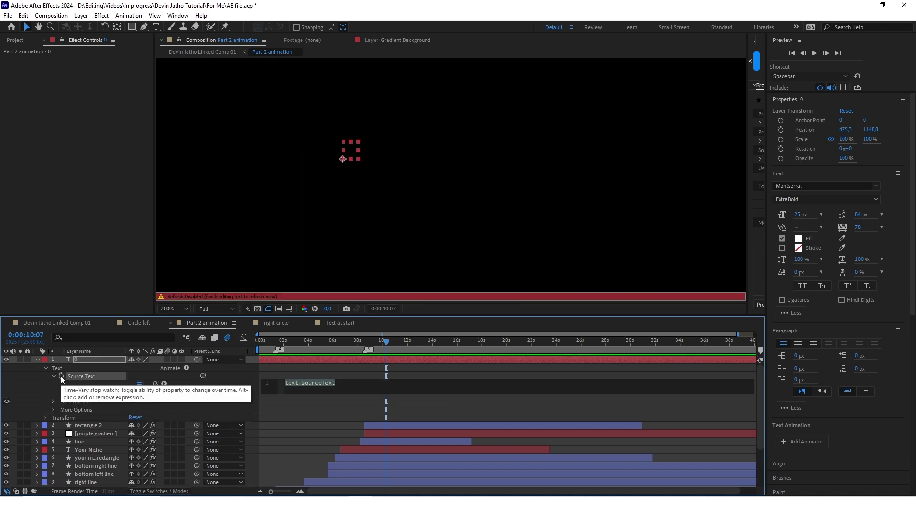
key("ctrl+v")
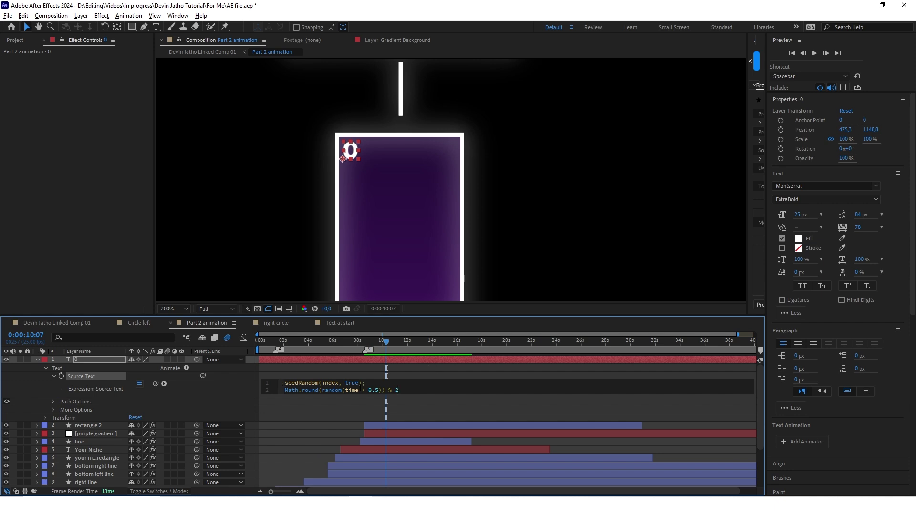
- Scrub through the timeline to 0:00:23:01 to preview how the expression changes the digit
left_click_drag(387, 342, 414, 359)
left_click_drag(429, 359, 544, 360)
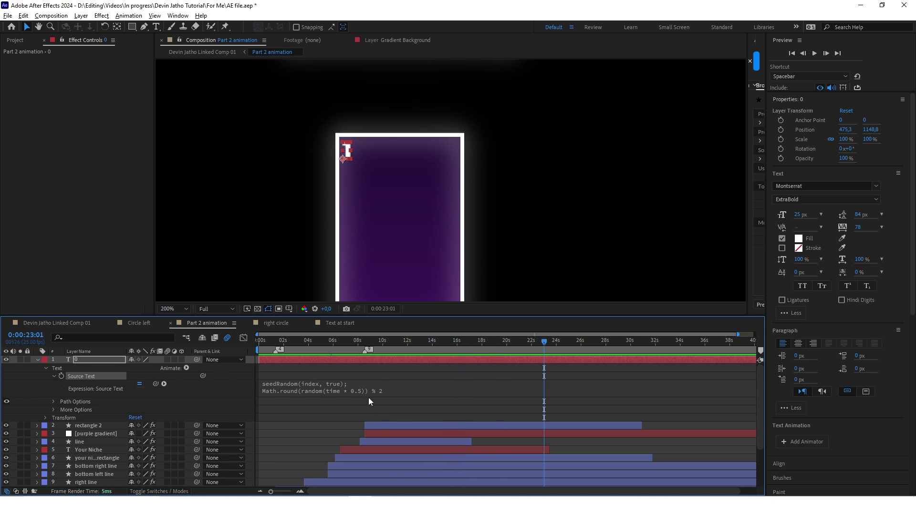
left_click(116, 359)
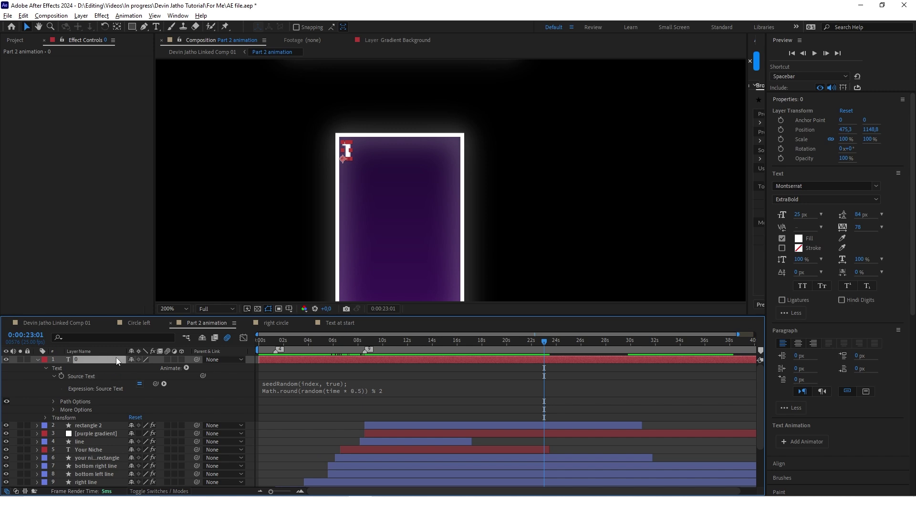
- Duplicate the 0 text layer and move the copy beside the first digit, at about 494, 1149
key("ctrl+d")
key("p")
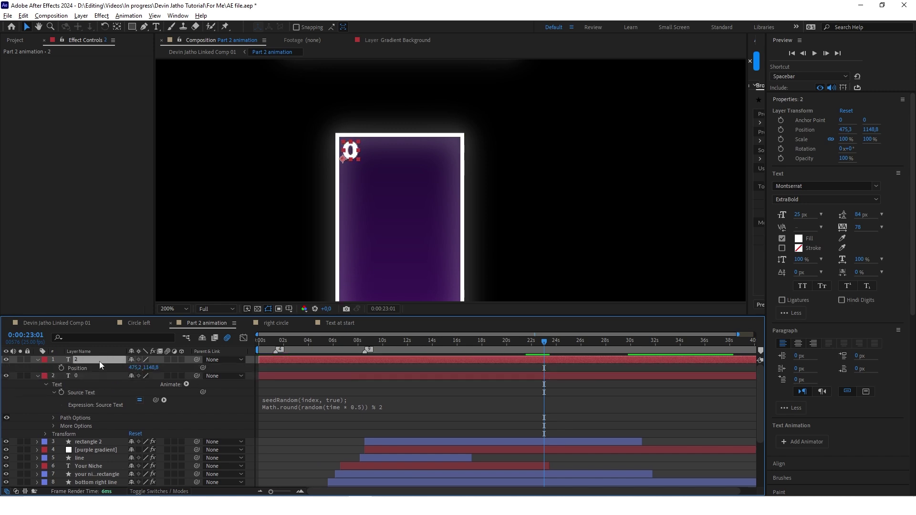
left_click_drag(139, 370, 556, 345)
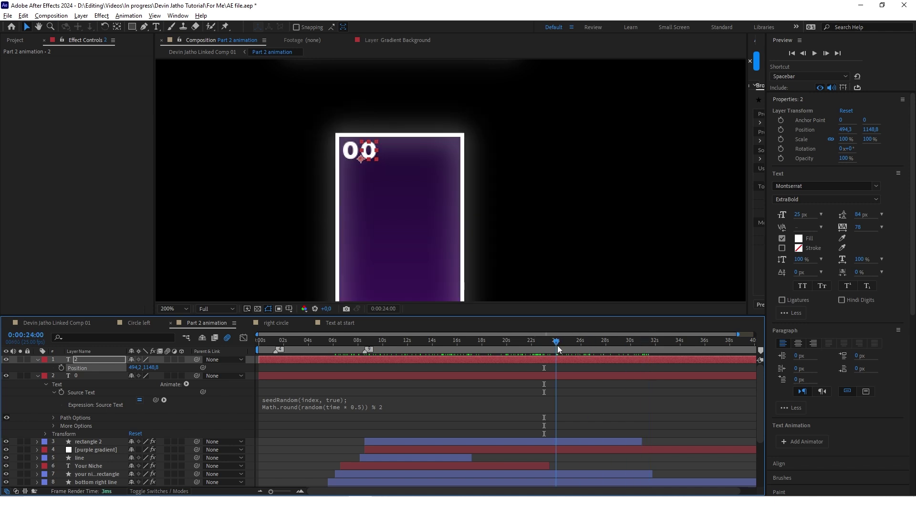
- Pre-compose the two digit text layers into a new composition named numbers
left_click(79, 375)
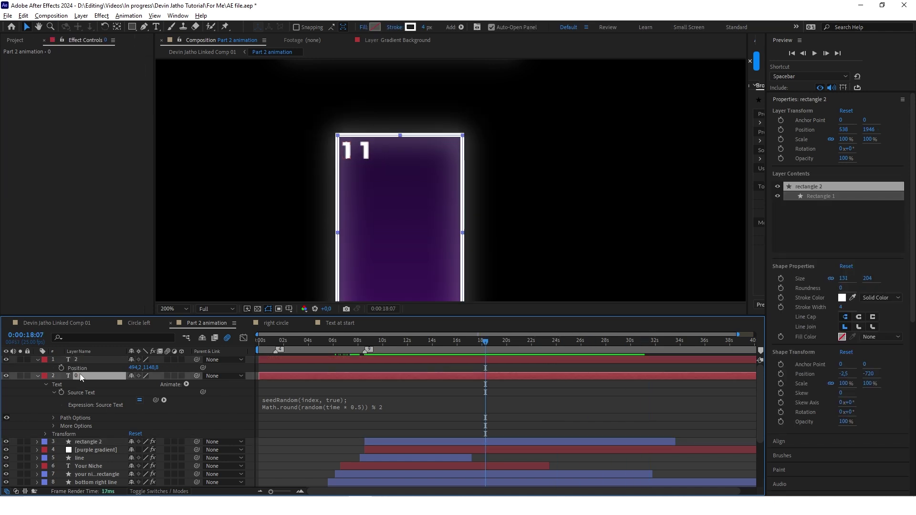
left_click(83, 360, "shift")
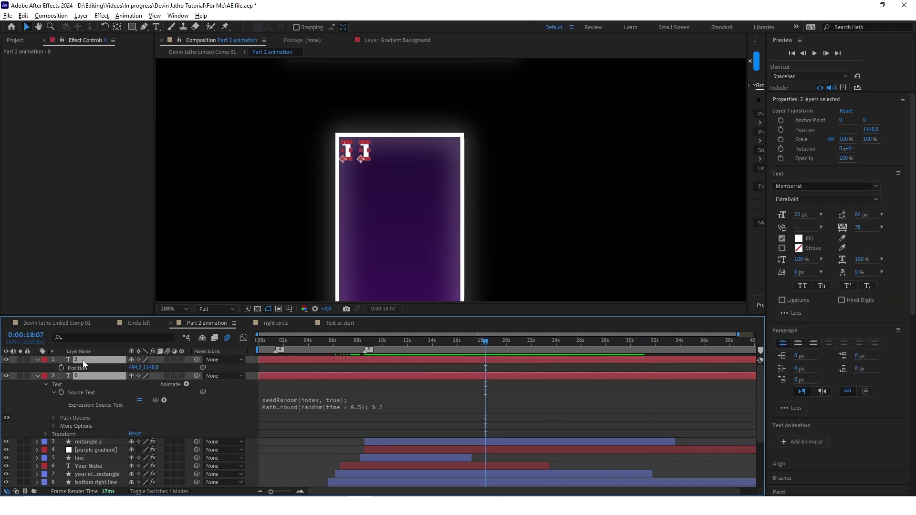
right_click(84, 359)
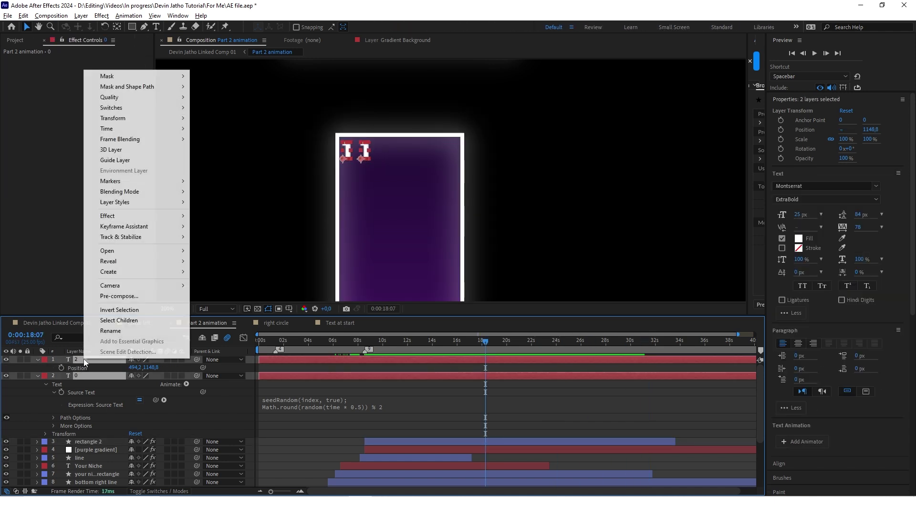
left_click(119, 291)
type("numbers")
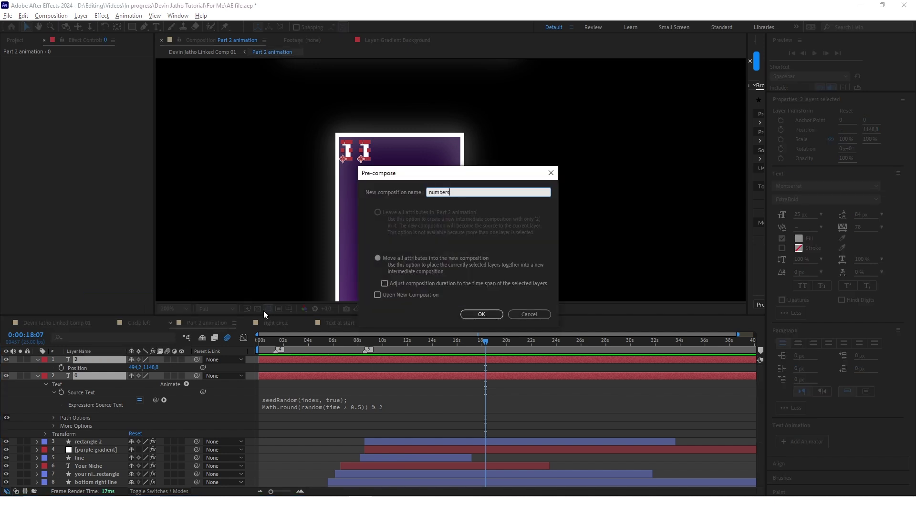
left_click(481, 314)
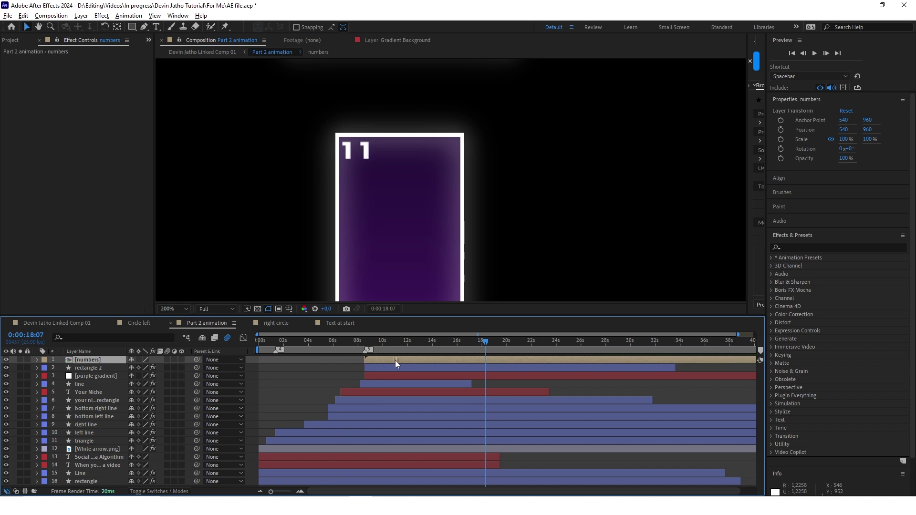
- In the numbers composition, duplicate digit layer 2 ten times and shift layer 3 horizontally beside it to start a row
left_click_drag(484, 341, 366, 341)
double_click(85, 360)
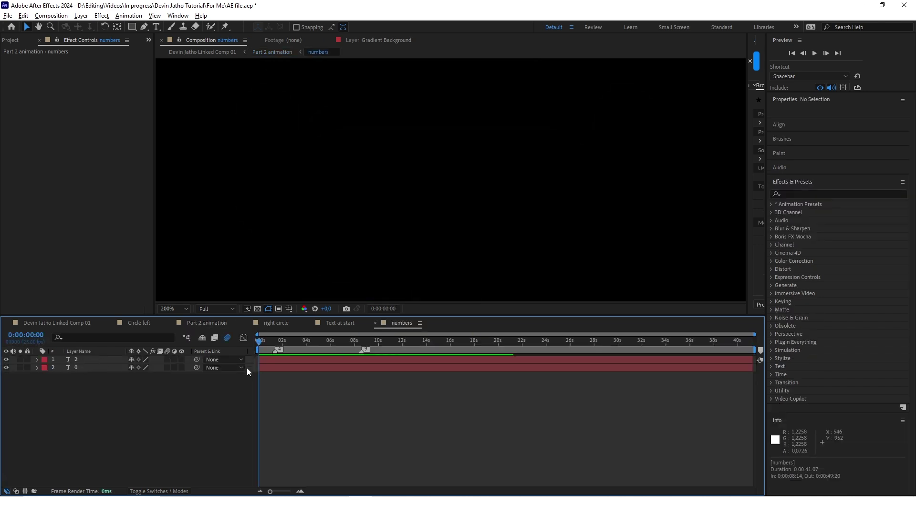
left_click(90, 359)
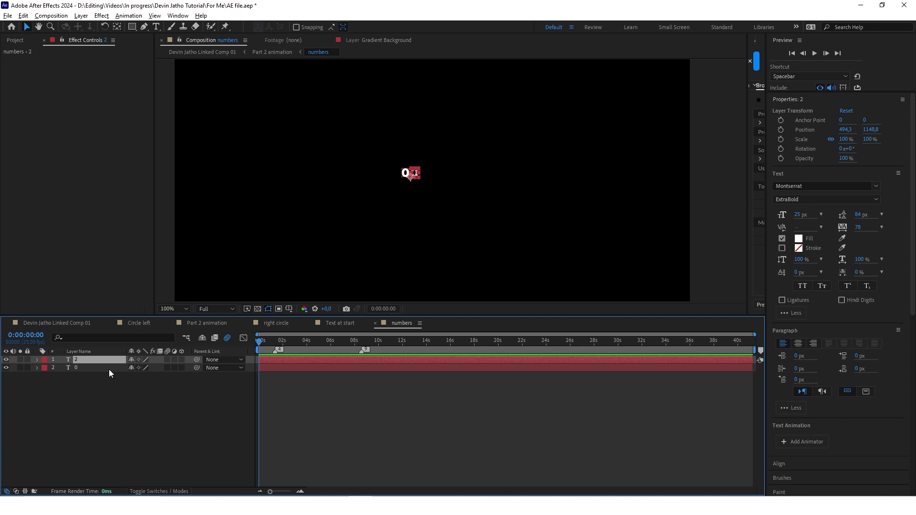
key("ctrl+d")
key("ctrl+d")
key("ctrl+d")
key("ctrl+d")
key("ctrl+d")
key("ctrl+d")
key("ctrl+d")
key("ctrl+d")
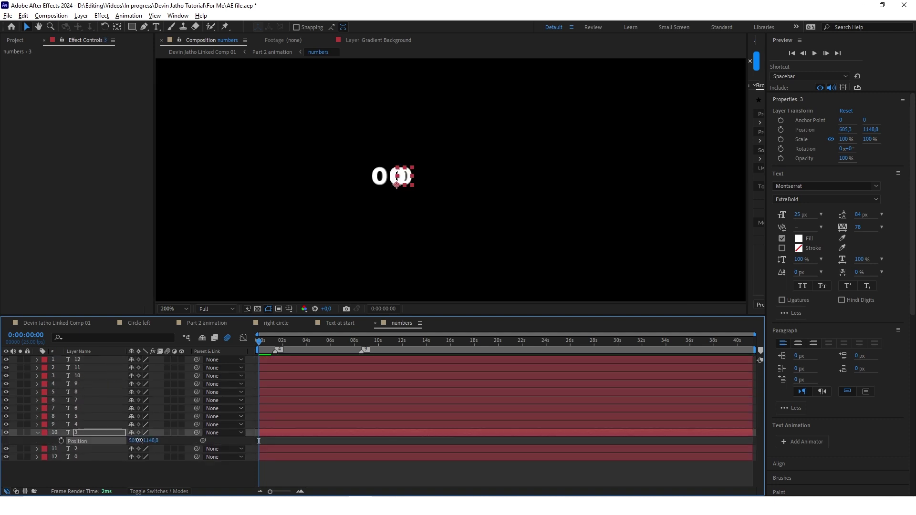
left_click_drag(139, 440, 143, 441)
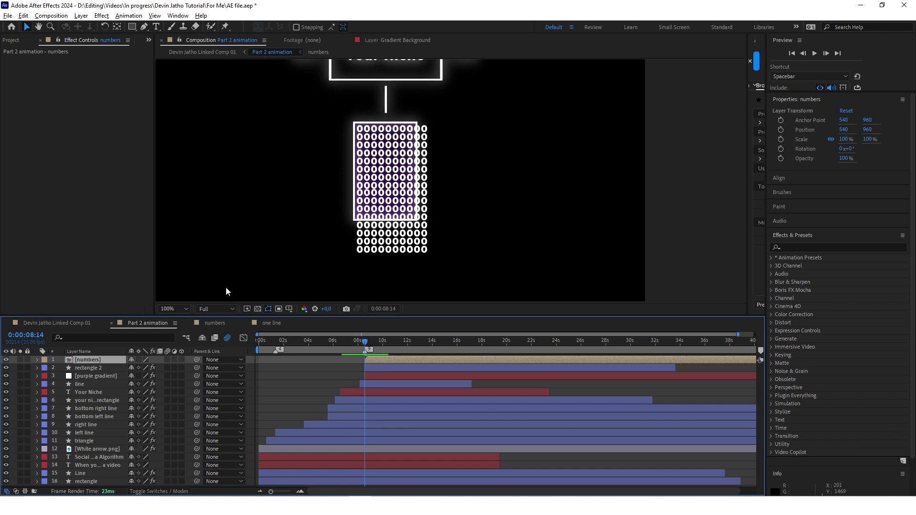
- Mask the numbers layer with a rectangle matching the purple box's outline and move the layer below rectangle 2
left_click(131, 30)
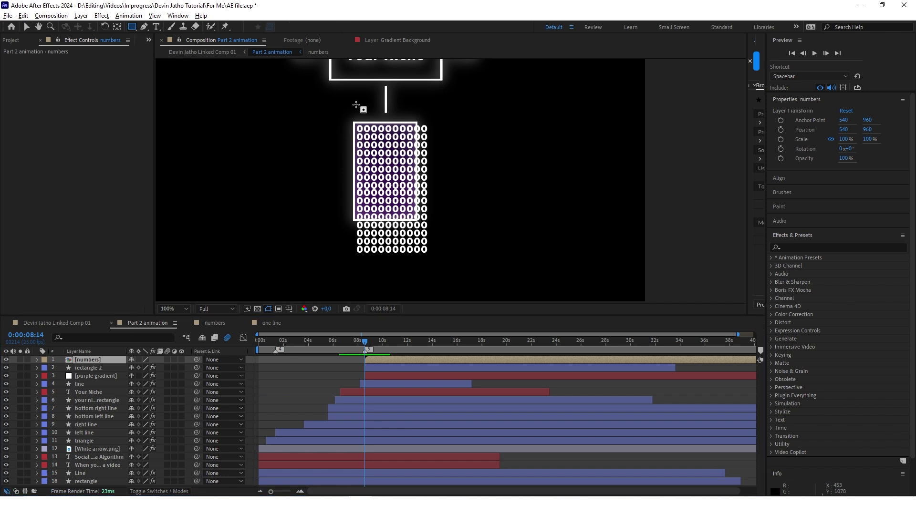
scroll(381, 128, "up", 1)
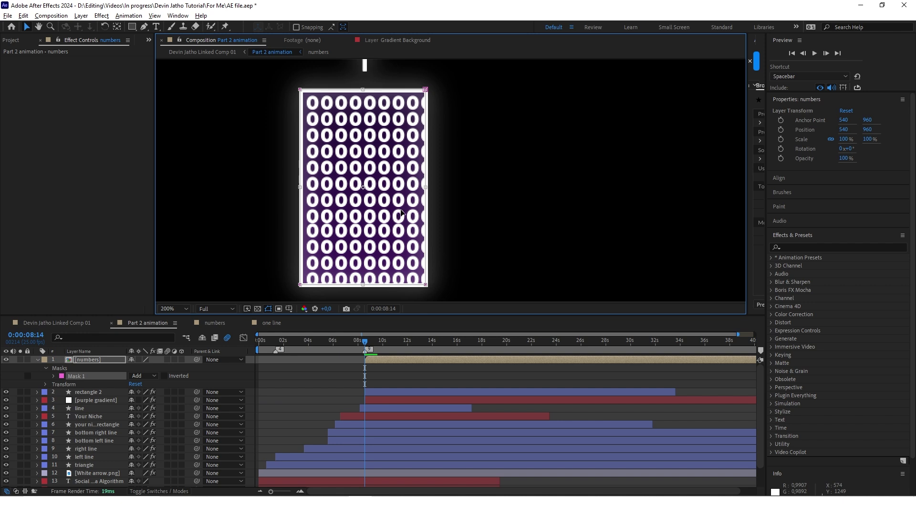
left_click(97, 360)
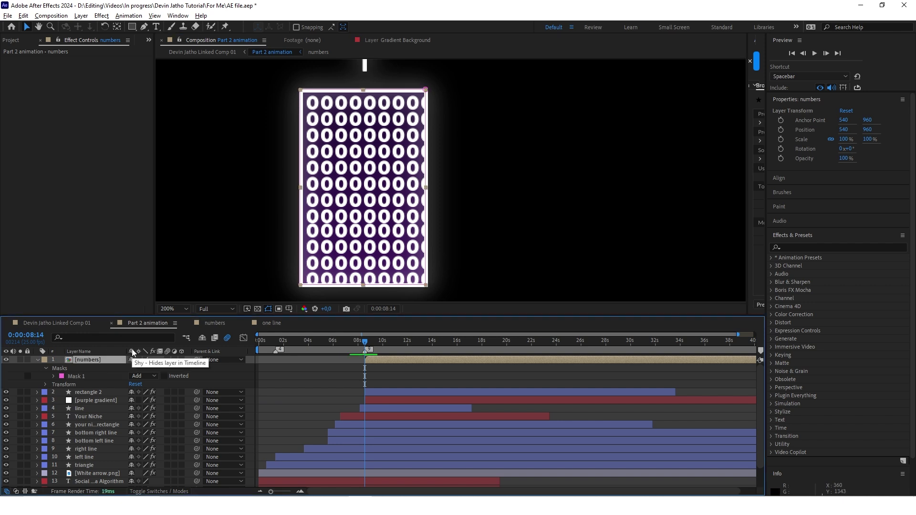
key("ctrl+bracketleft")
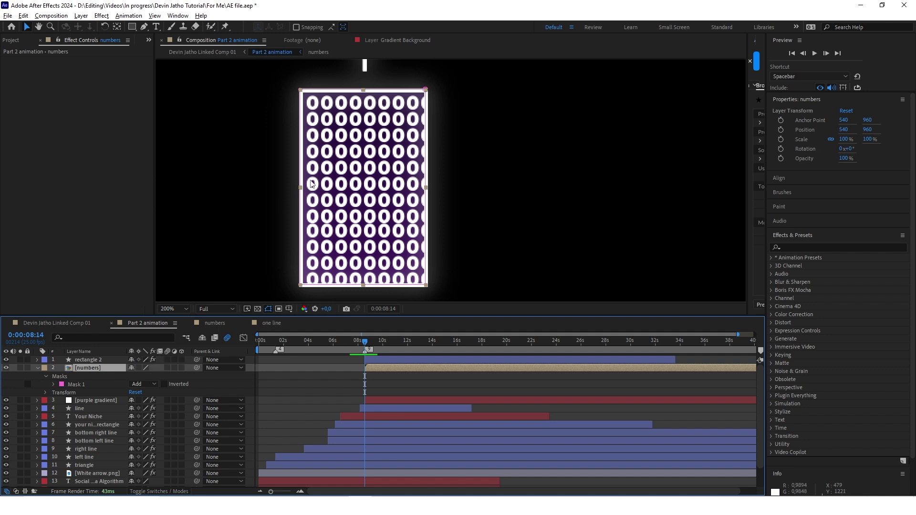
- Scrub the timeline to 0:00:10:19 to preview the changing digits inside the purple rectangle
left_click(251, 182)
scroll(369, 151, "down", 1)
left_click_drag(369, 150, 377, 184)
left_click_drag(372, 344, 393, 343)
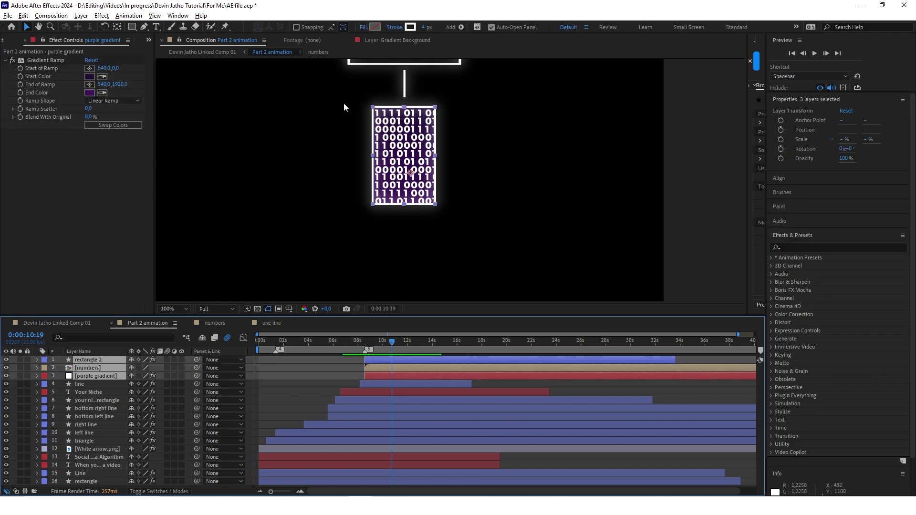
- Try to pre-compose the rectangle 2, numbers and purple gradient layers together
right_click(96, 369)
left_click(153, 305)
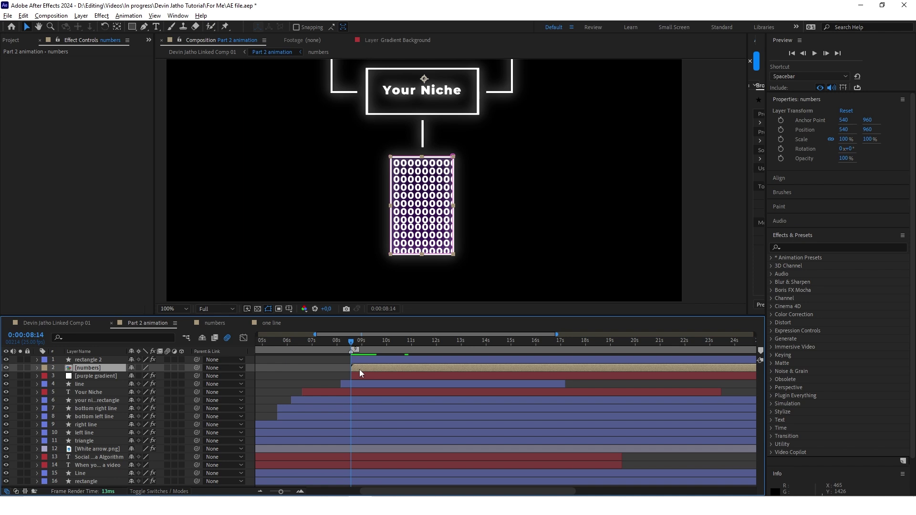
- Set the numbers layer's opacity to 40% after previewing the faded digits
key("t")
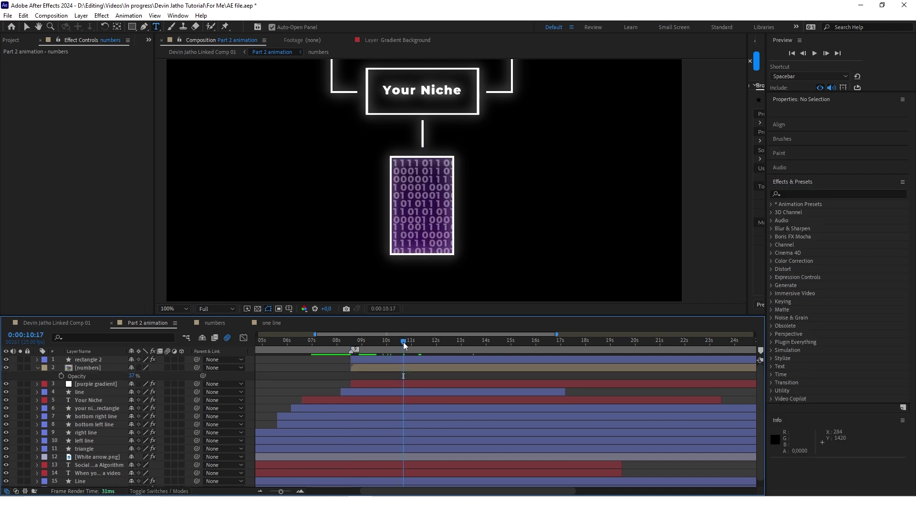
left_click_drag(404, 343, 361, 349)
key("space")
left_click(134, 375)
type("40")
key("Return")
- Scale the settings.png gear to 12% and position it at 535, 1225 in the middle of the purple rectangle
key("v")
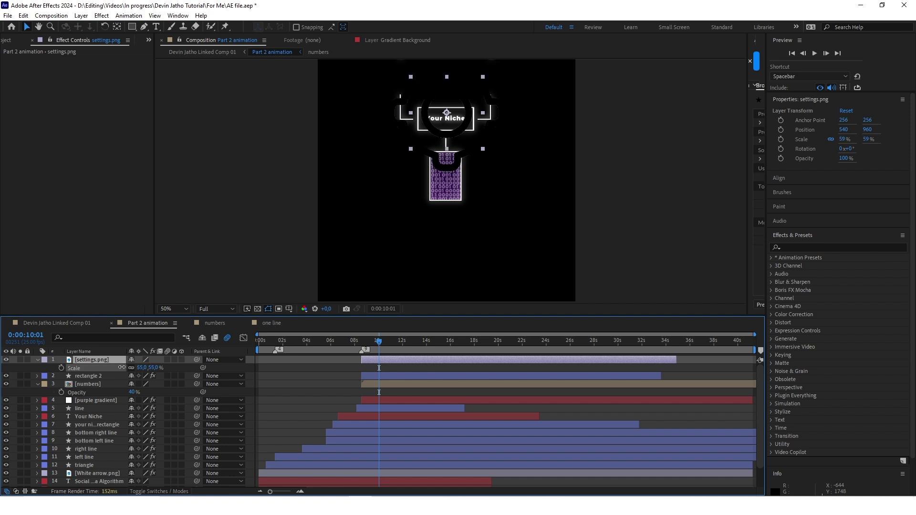
left_click_drag(109, 367, 109, 371)
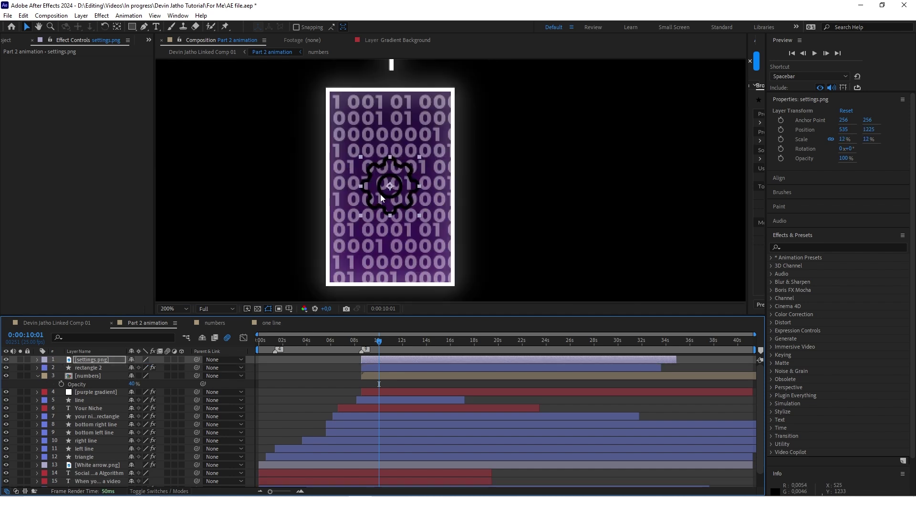
- Apply the Change to Color effect to the settings.png layer
left_click(827, 248)
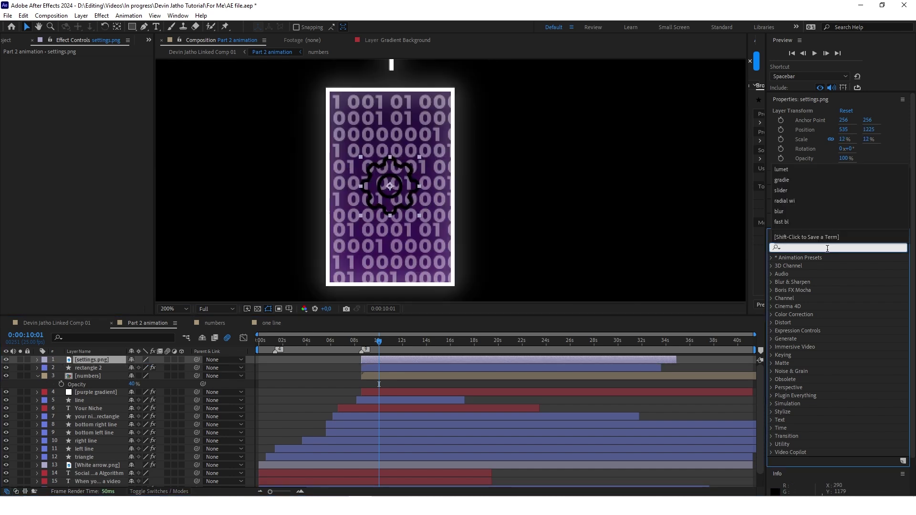
type("change")
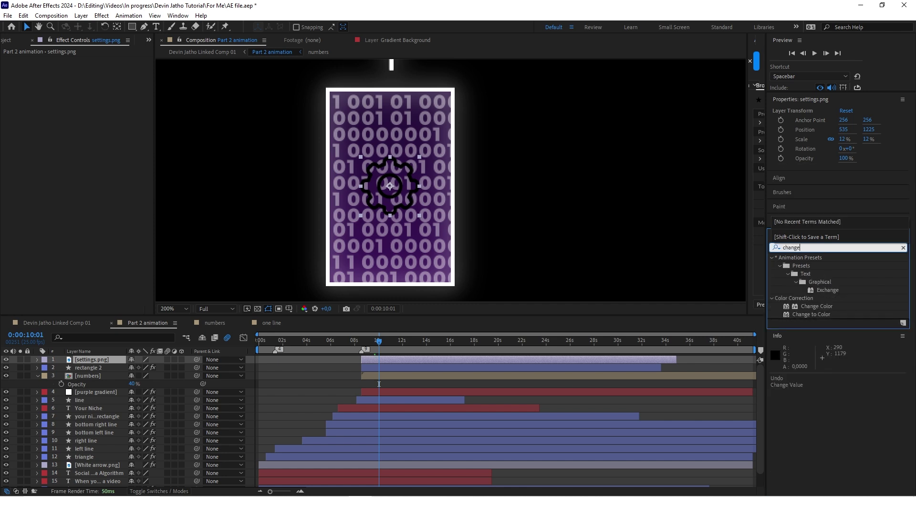
left_click_drag(811, 315, 424, 360)
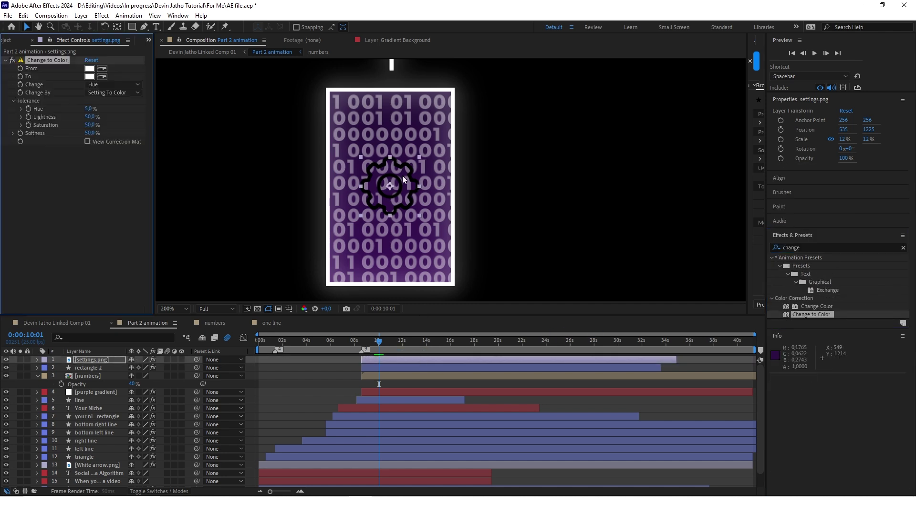
- Sample the gear's black as the From color and set Change to Hue, Lightness & Saturation to turn it white
scroll(398, 176, "up", 1)
left_click(102, 69)
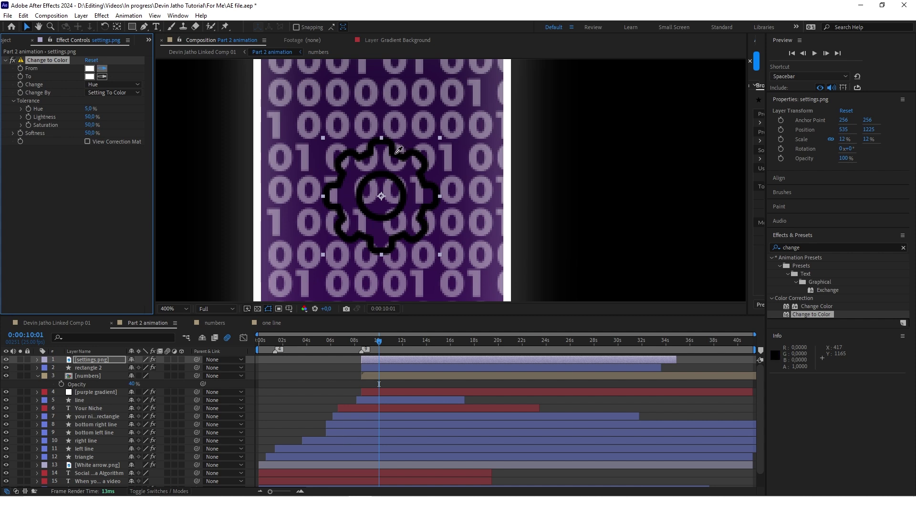
left_click(396, 148)
left_click(114, 85)
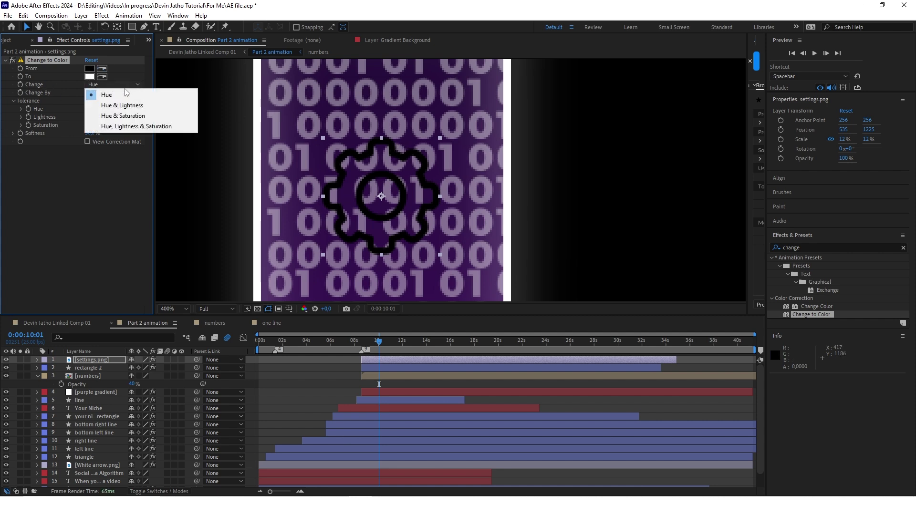
left_click(130, 126)
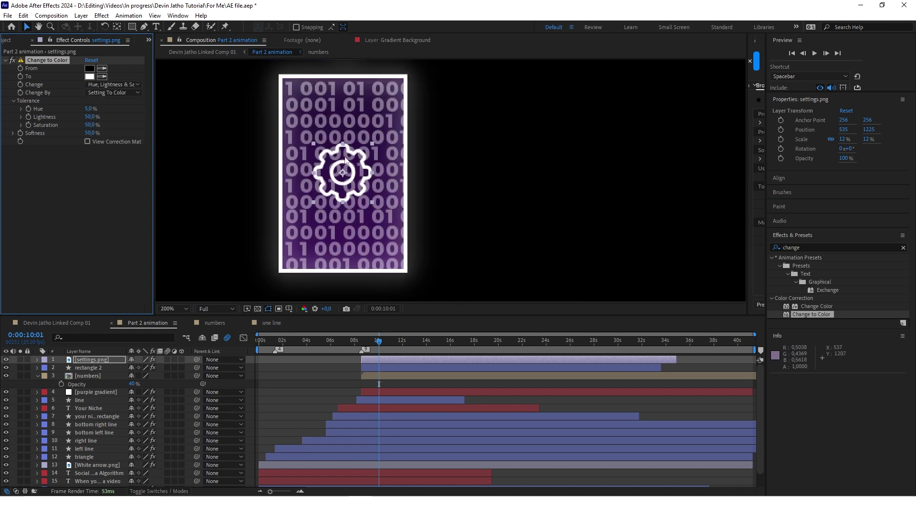
scroll(345, 160, "down", 1)
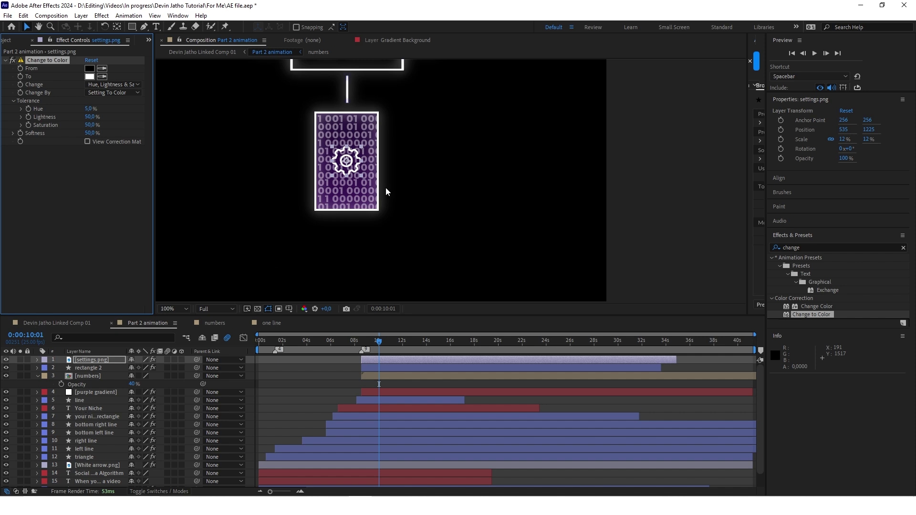
- Copy the Glow effect from the line layer to settings.png and collapse its settings
left_click(86, 400)
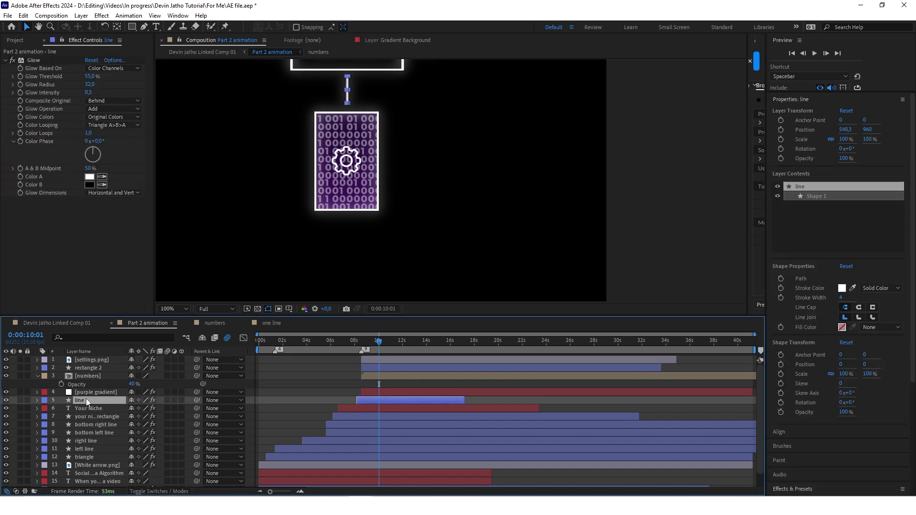
left_click(36, 58)
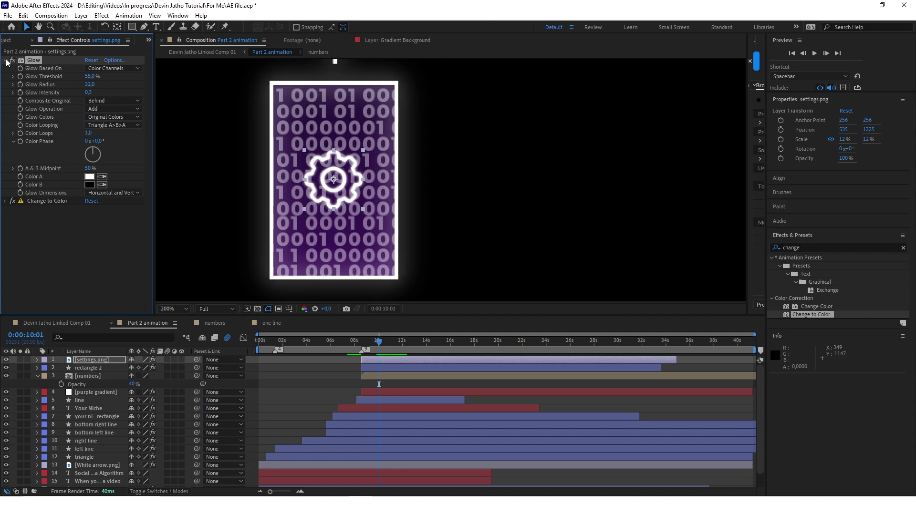
left_click(7, 60)
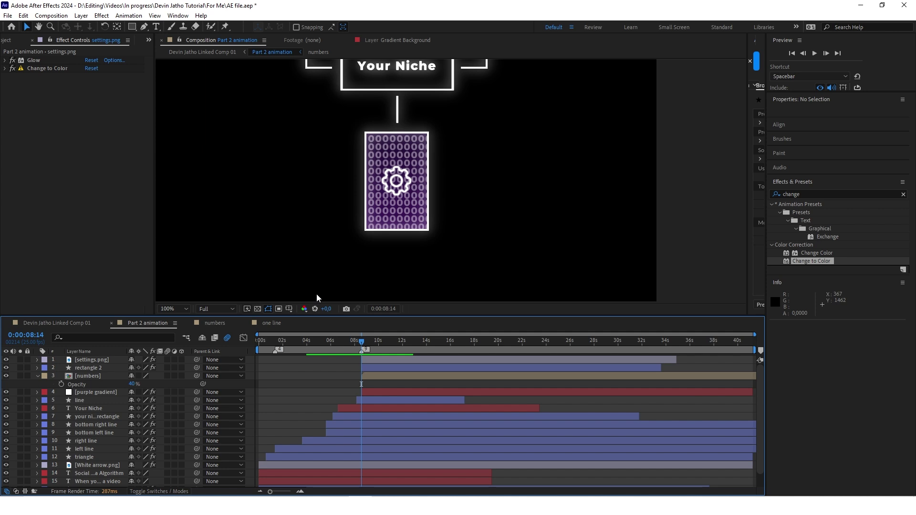
- Reveal the Rotation property of the settings.png gear layer at 0:00:08:14
left_click(379, 359)
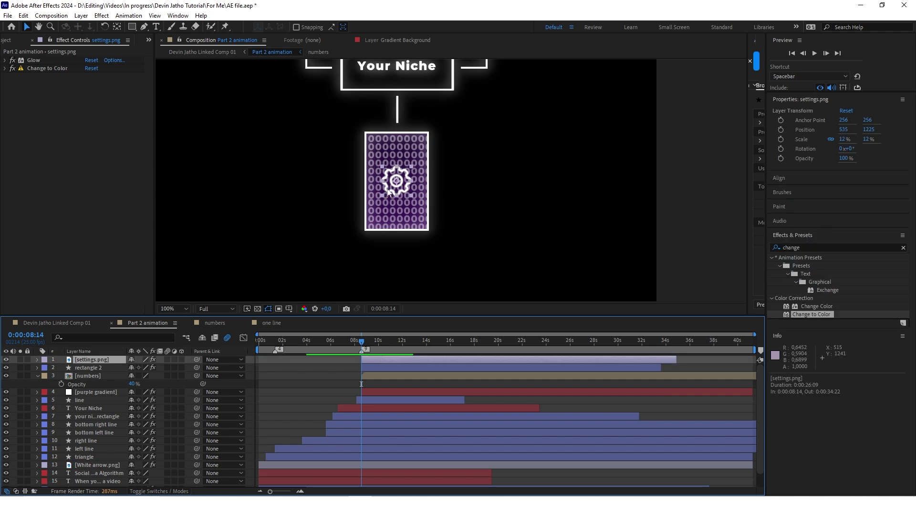
scroll(394, 178, "up", 4)
scroll(394, 177, "down", 2)
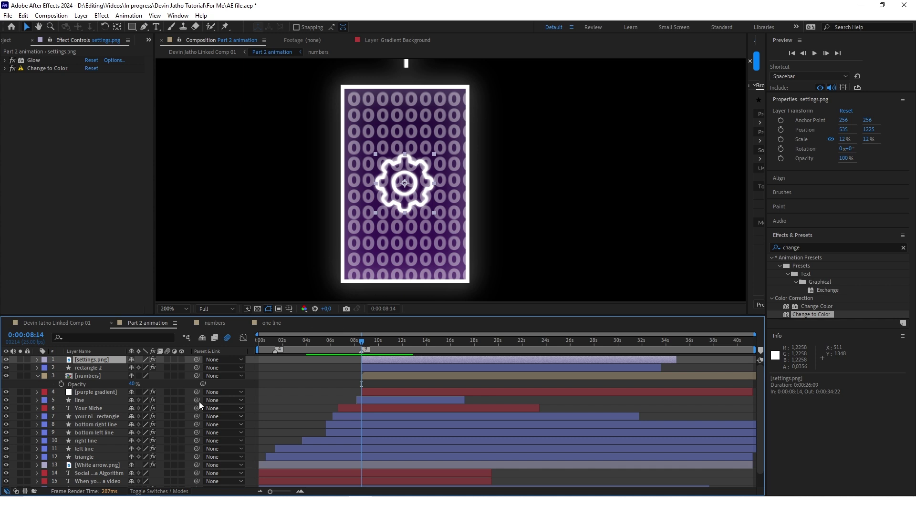
key("r")
scroll(418, 171, "up", 2)
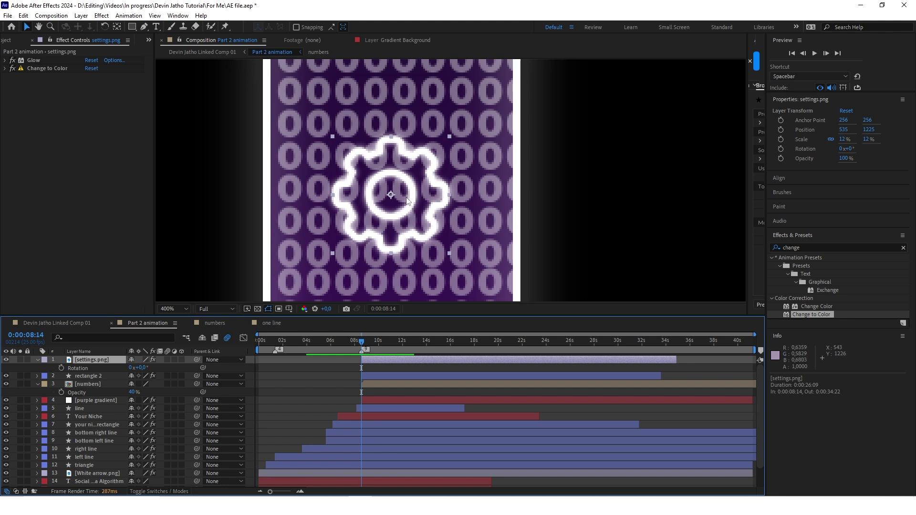
- Try to reposition the gear's anchor point with the Pan Behind tool, and undo the move
left_click(117, 27)
left_click_drag(417, 192, 383, 189)
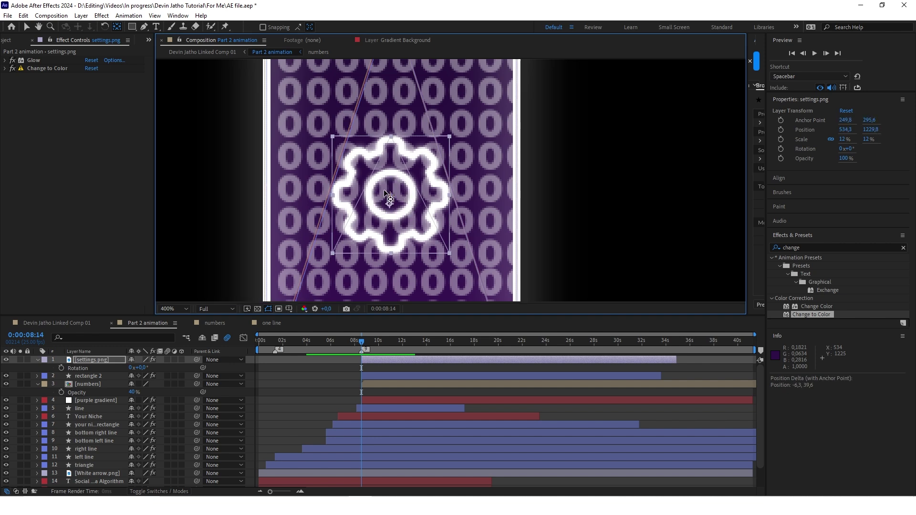
key("ctrl+z")
key("v")
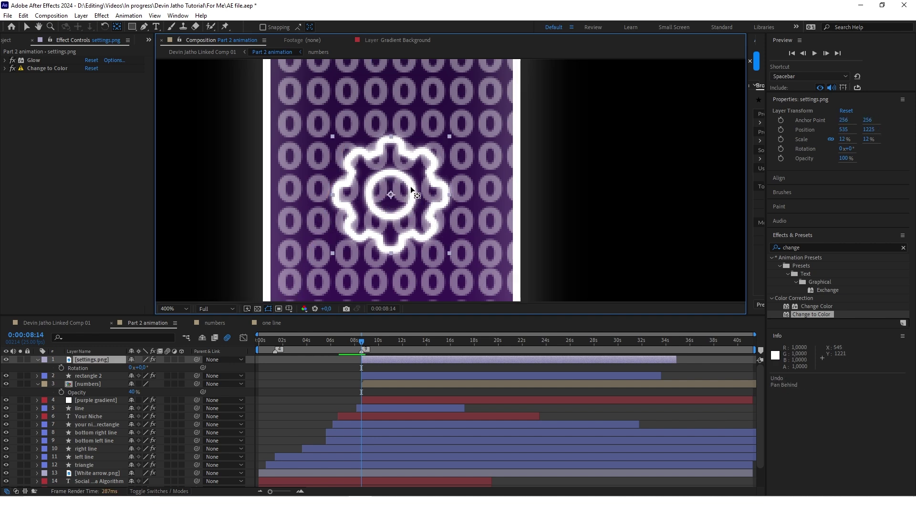
- Try rotating the gear to 202° to test its spin, and undo the rotation
left_click_drag(143, 368, 228, 364)
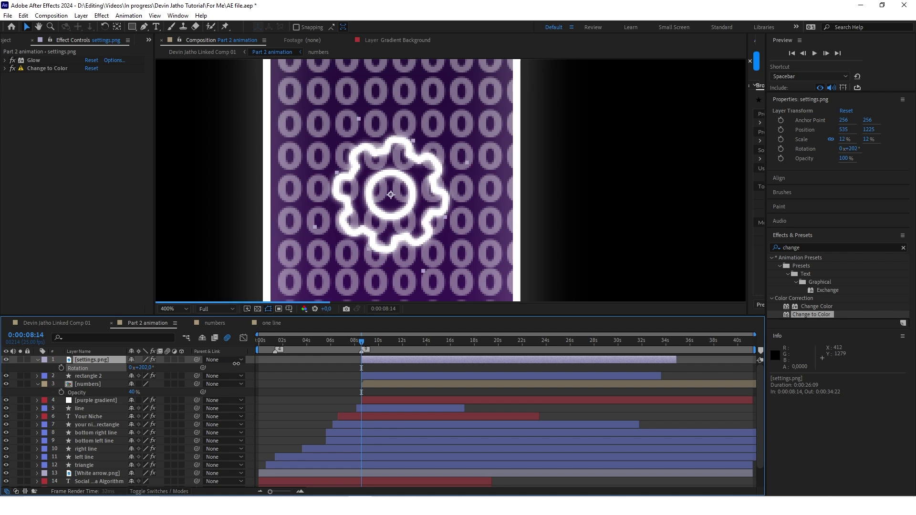
key("ctrl+z")
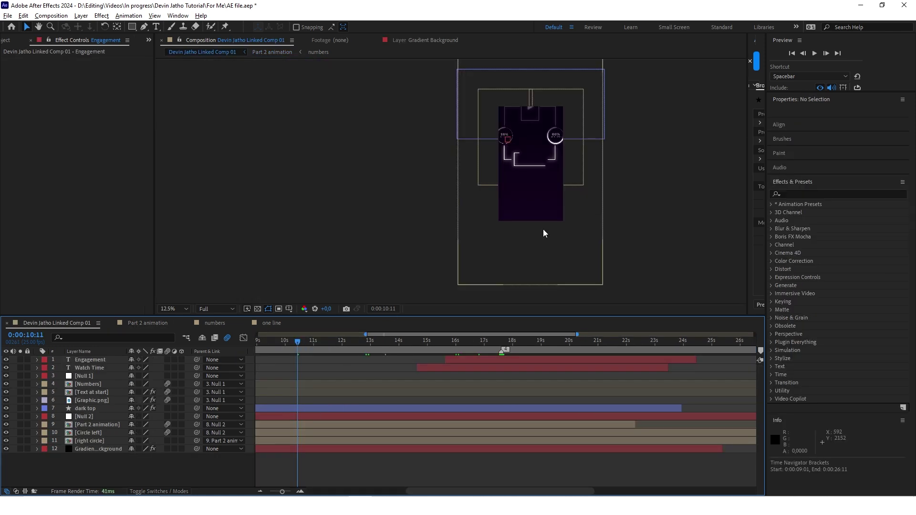
- Open the Part 2 animation composition and examine the numbers layer's Opacity fade-in keyframes inside the glowing rectangle
left_click_drag(298, 342, 510, 342)
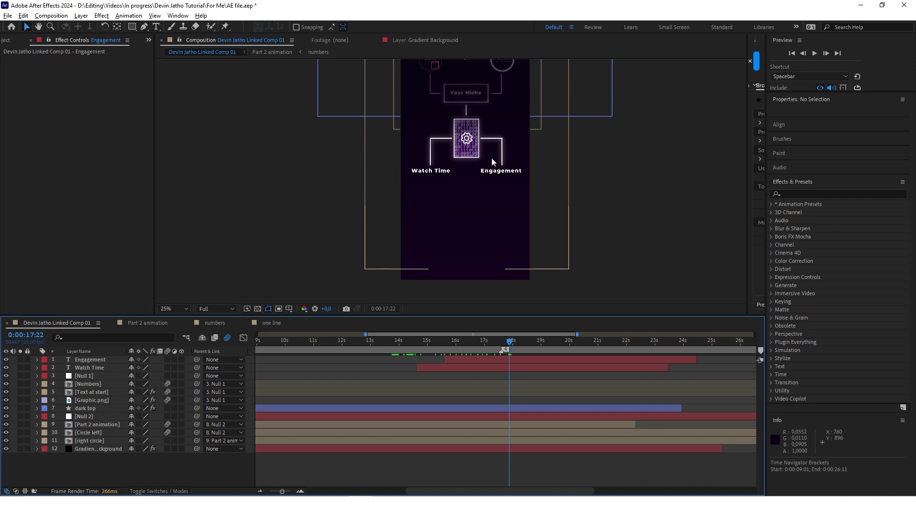
double_click(105, 425)
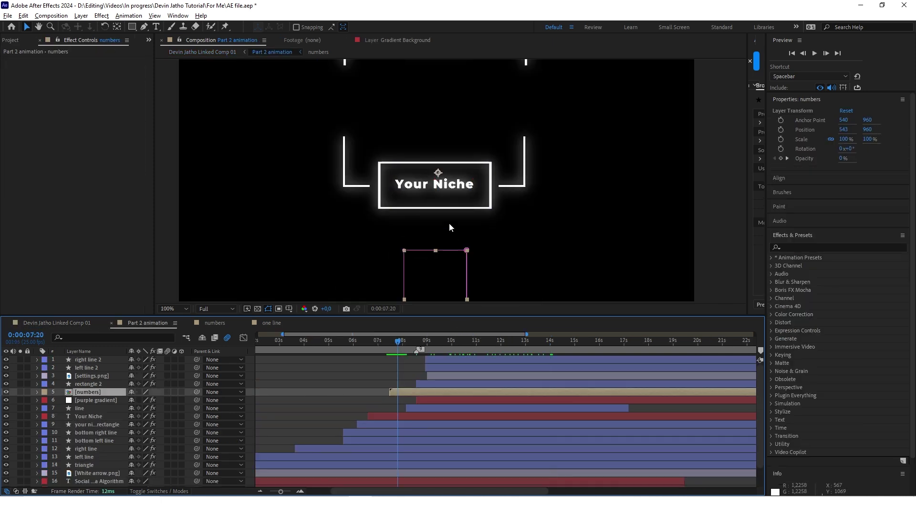
scroll(449, 224, "down", 1)
scroll(444, 271, "up", 1)
left_click_drag(443, 271, 439, 200)
left_click_drag(393, 343, 428, 342)
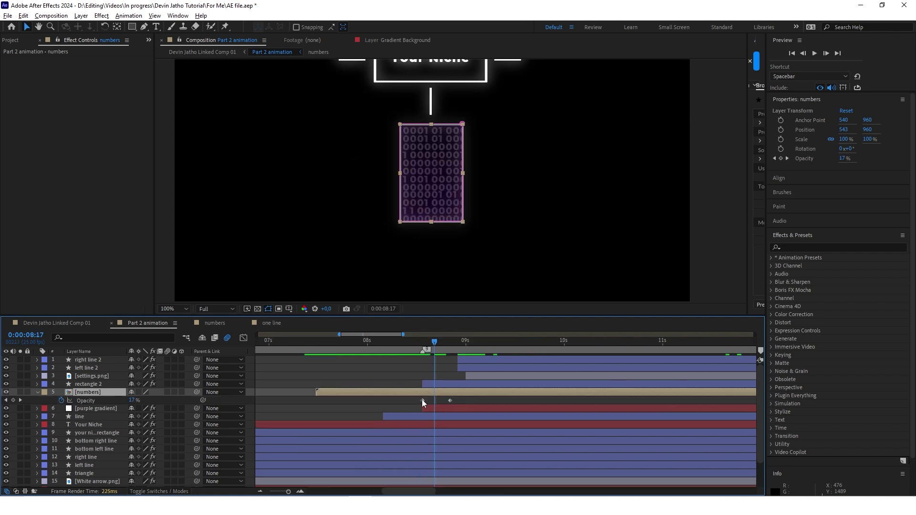
left_click_drag(422, 400, 340, 399)
left_click_drag(434, 348, 373, 348)
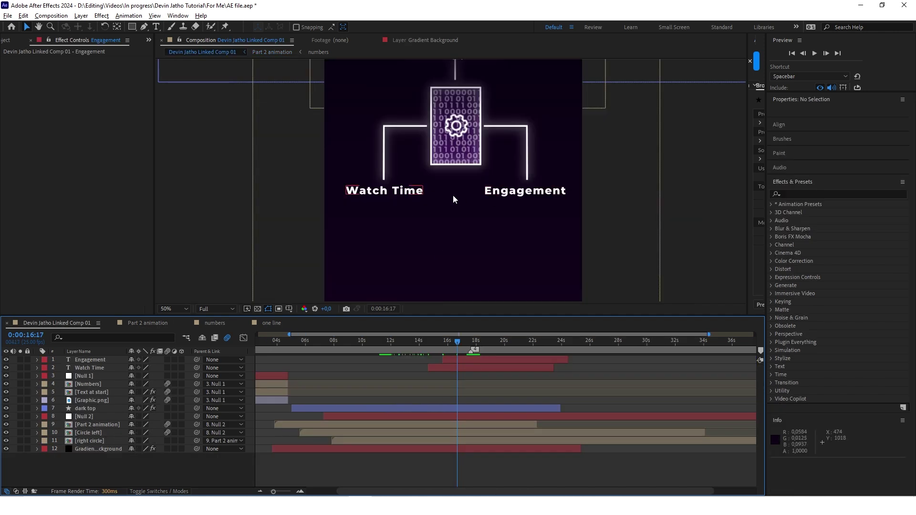
- Parent the Engagement and Watch Time text layers to Null 2, and clear the selection
left_click(484, 359)
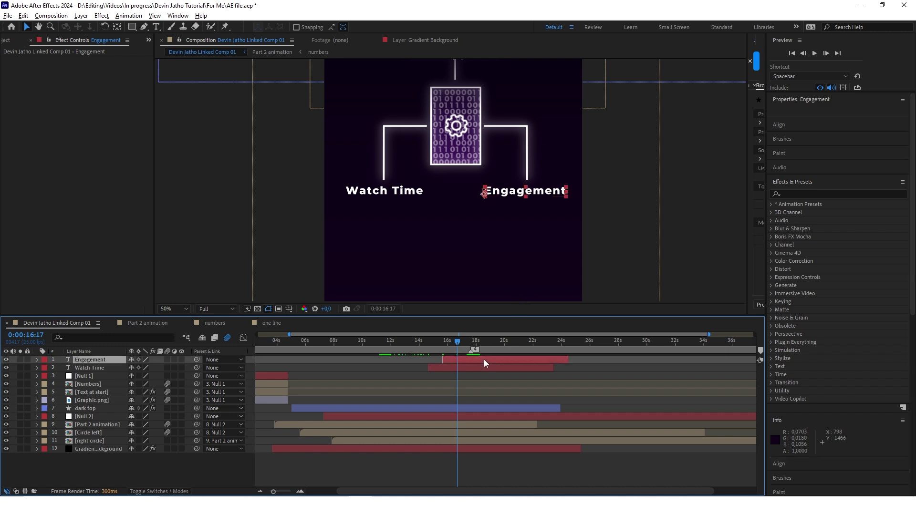
left_click(478, 368, "ctrl")
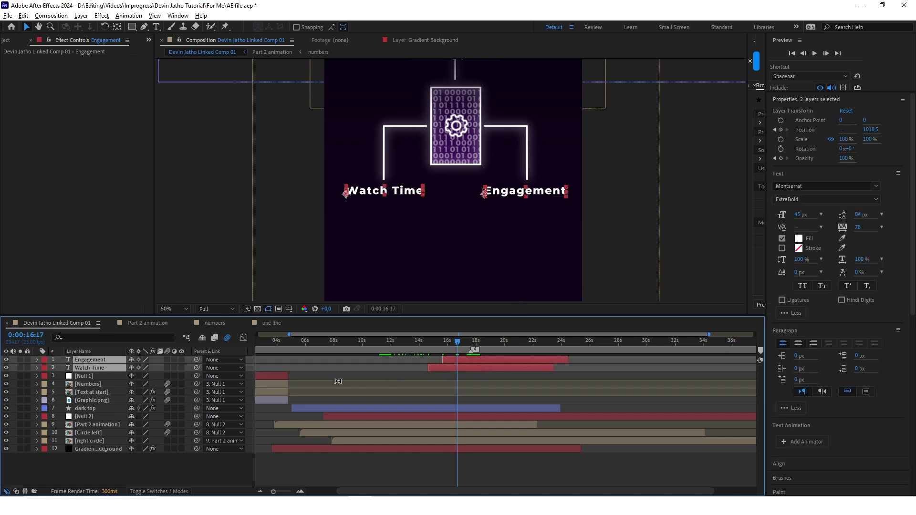
left_click_drag(197, 359, 90, 417)
left_click(144, 473)
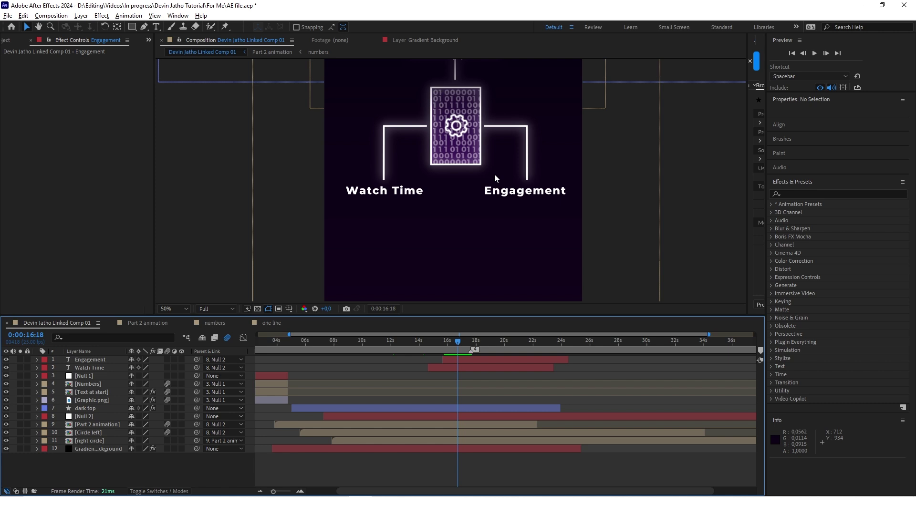
- Check Null 2's last camera move up to 0:00:18:00 and enable motion blur on the Engagement and Watch Time layers
left_click(353, 418)
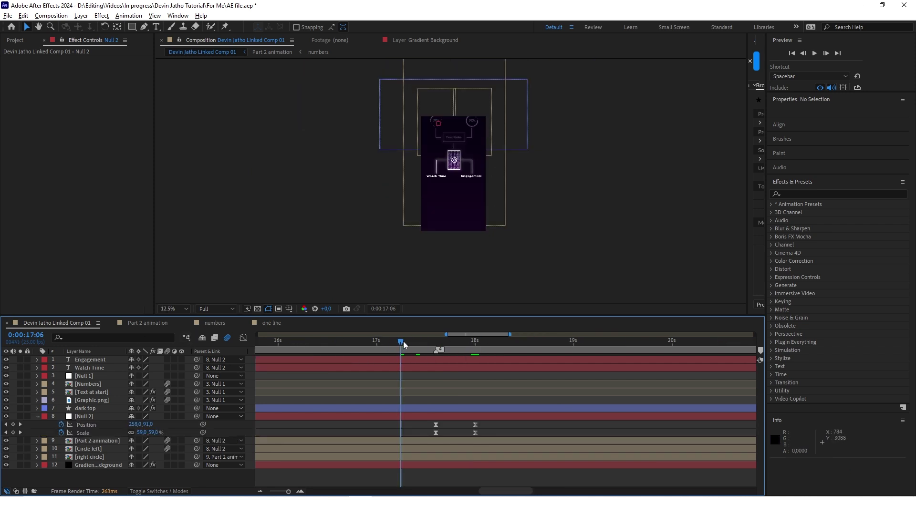
left_click_drag(403, 342, 474, 344)
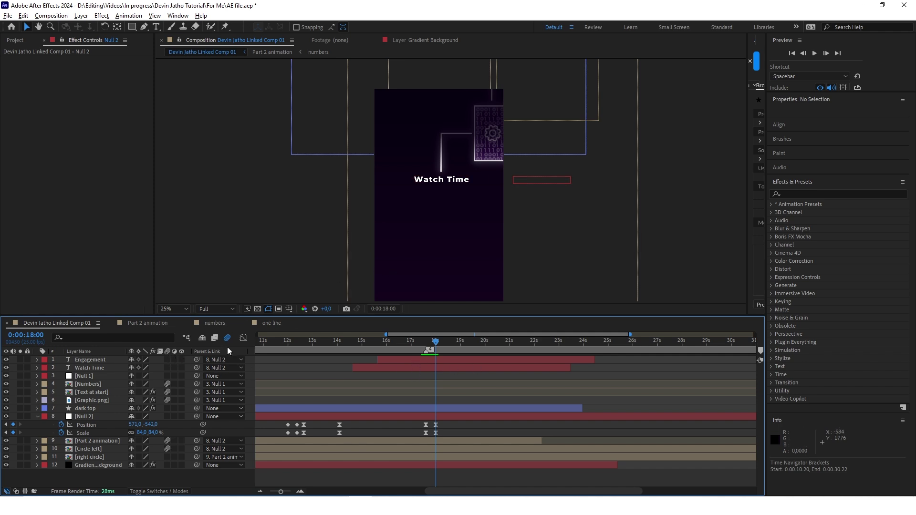
left_click(168, 360)
left_click(168, 368)
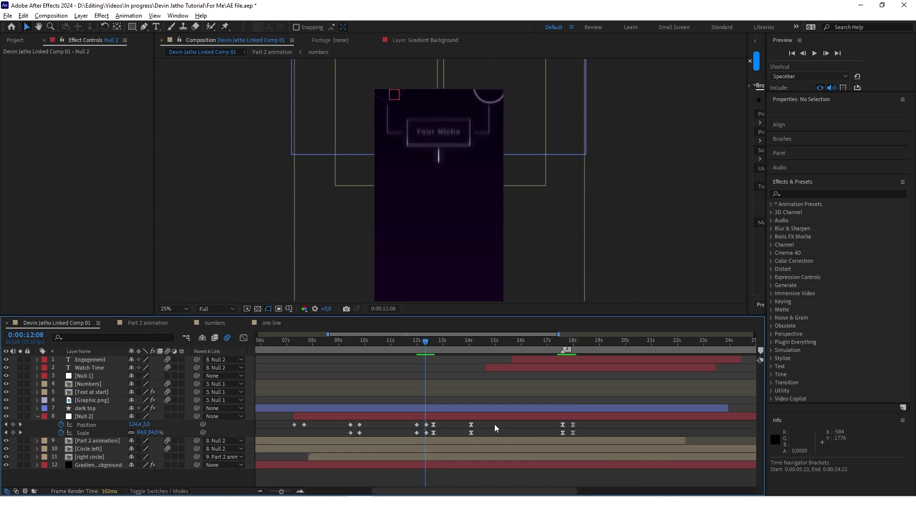
- Examine the speed graph of Null 2's Position and Scale keyframes between about 12 and 14 seconds, undoing any accidental edits
left_click_drag(489, 436, 420, 424)
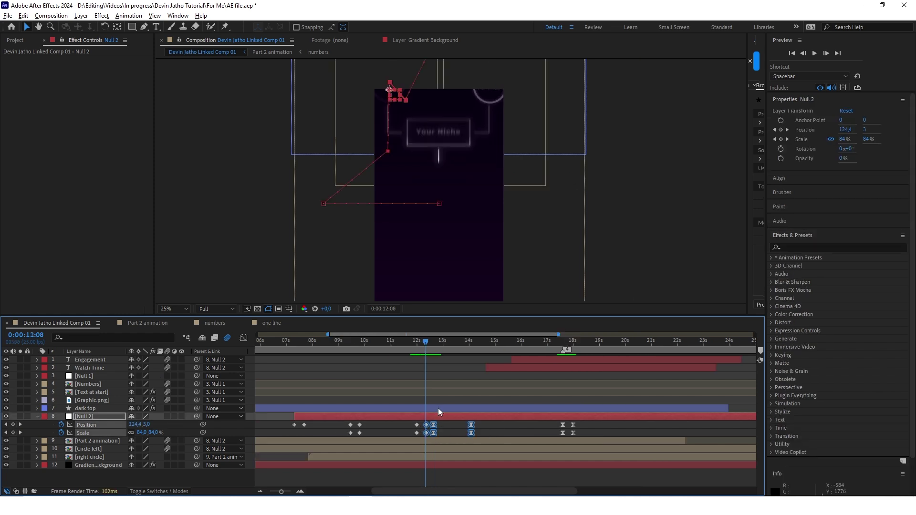
left_click(440, 400)
left_click_drag(425, 342, 455, 342)
left_click(470, 432)
left_click_drag(482, 431, 429, 421)
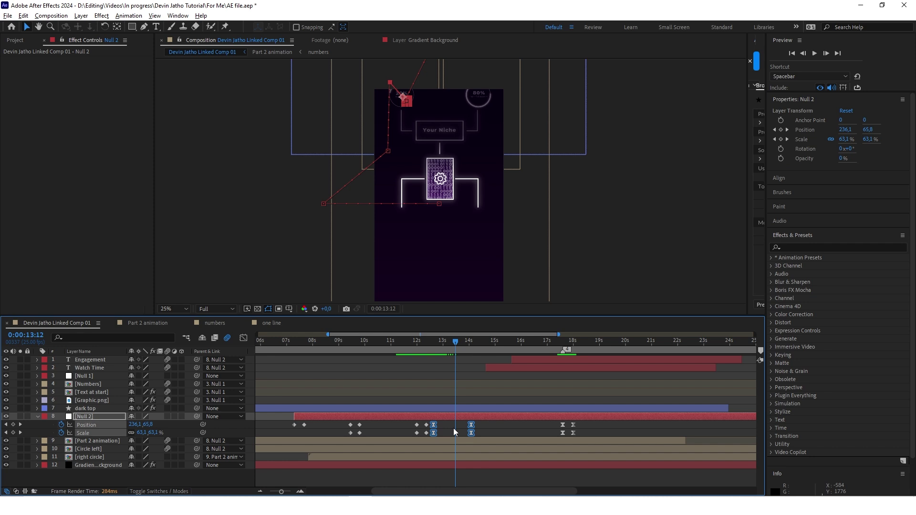
left_click(244, 338)
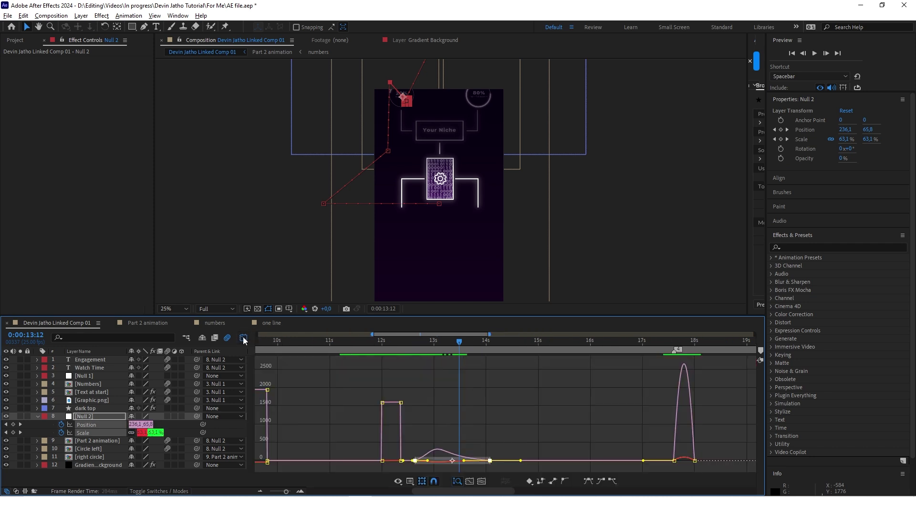
key("alt")
scroll(427, 448, "up", 1)
left_click_drag(573, 468, 485, 461)
key("ctrl+z")
key("ctrl+z")
left_click_drag(491, 342, 462, 341)
left_click(245, 338)
- Examine the speed graph of Null 2's last Position and Scale keyframe pair, ending at 0:00:18:00
left_click_drag(259, 343, 538, 344)
left_click_drag(550, 436, 506, 425)
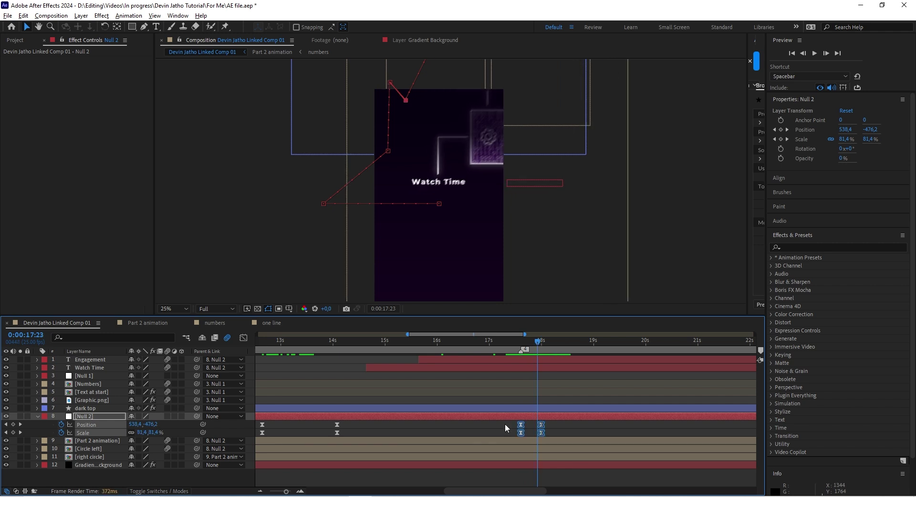
left_click(243, 338)
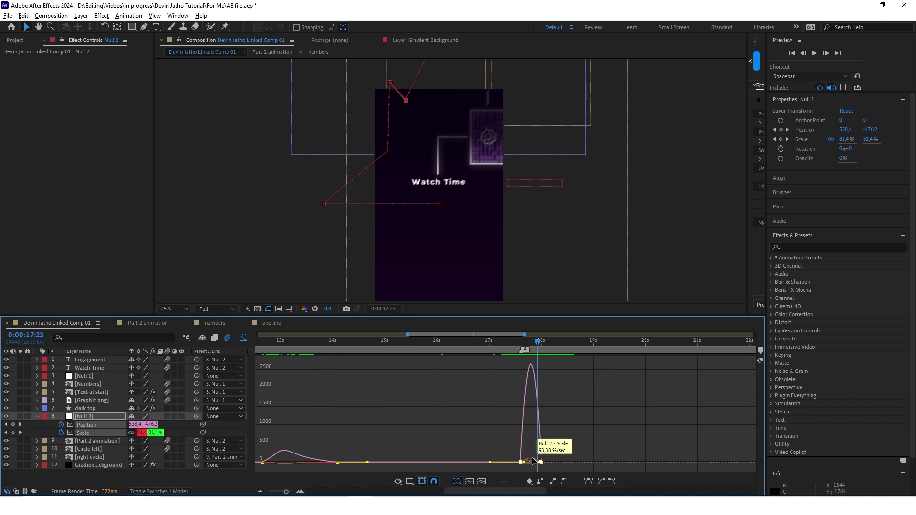
left_click(244, 338)
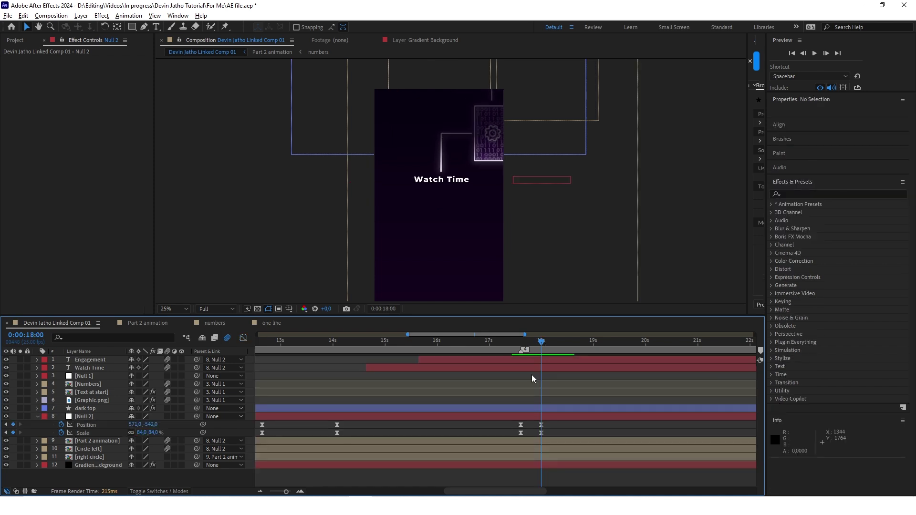
- Place numbered composition marker 4 at 0:00:18:15 and open the Part 2 animation composition
left_click_drag(541, 342, 573, 343)
key("shift+4")
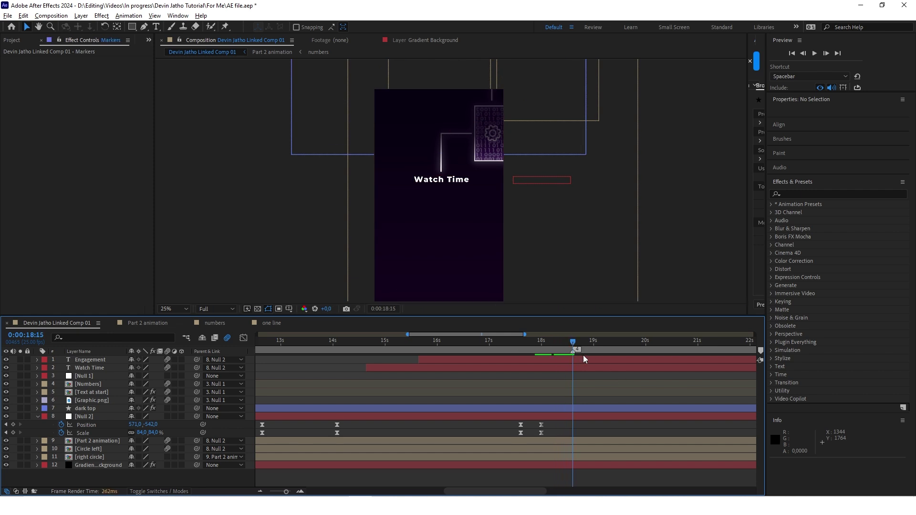
double_click(94, 440)
scroll(451, 158, "down", 2)
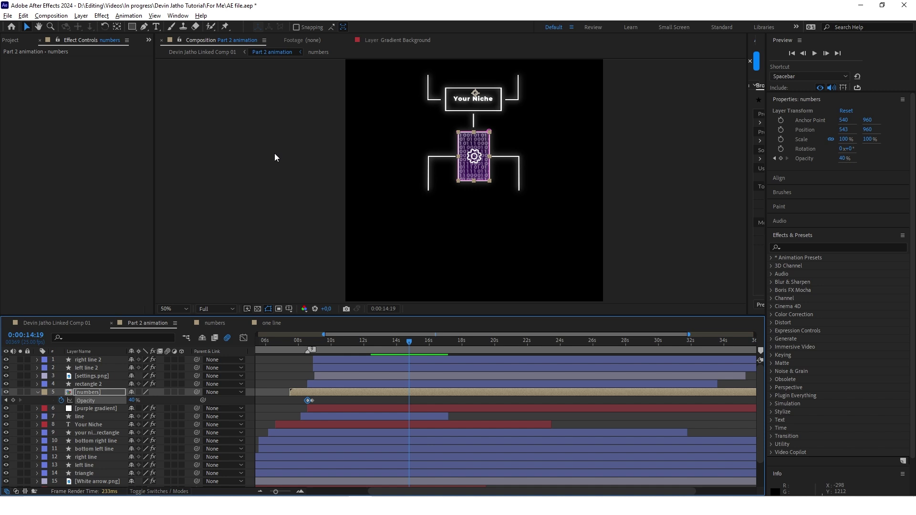
left_click(132, 28)
left_click_drag(359, 201, 482, 227)
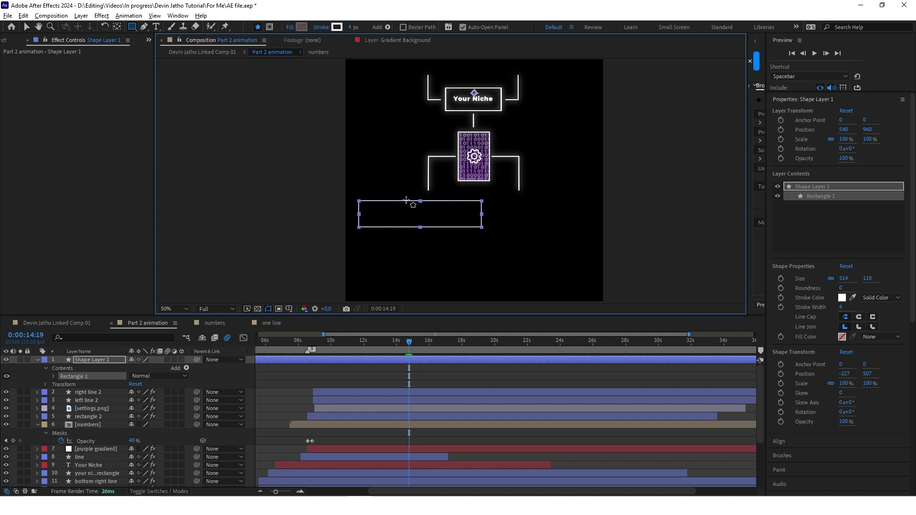
key("v")
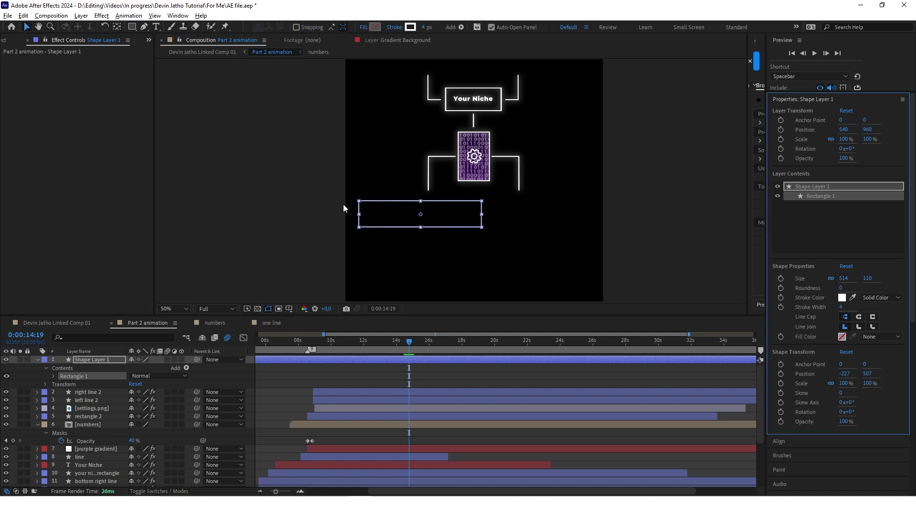
key("Delete")
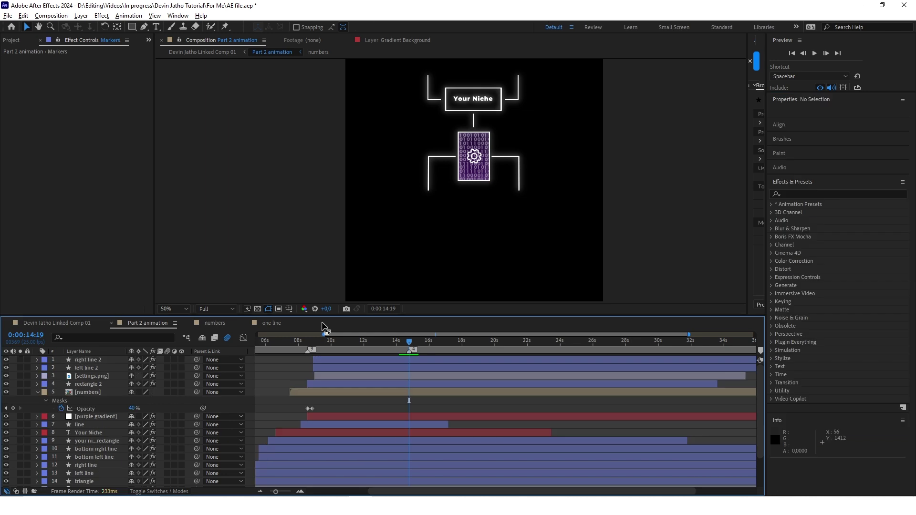
- Draw a straight horizontal line below the two branch lines with the Pen tool, lengthening it slightly past the right branch
left_click(143, 26)
scroll(422, 232, "up", 2)
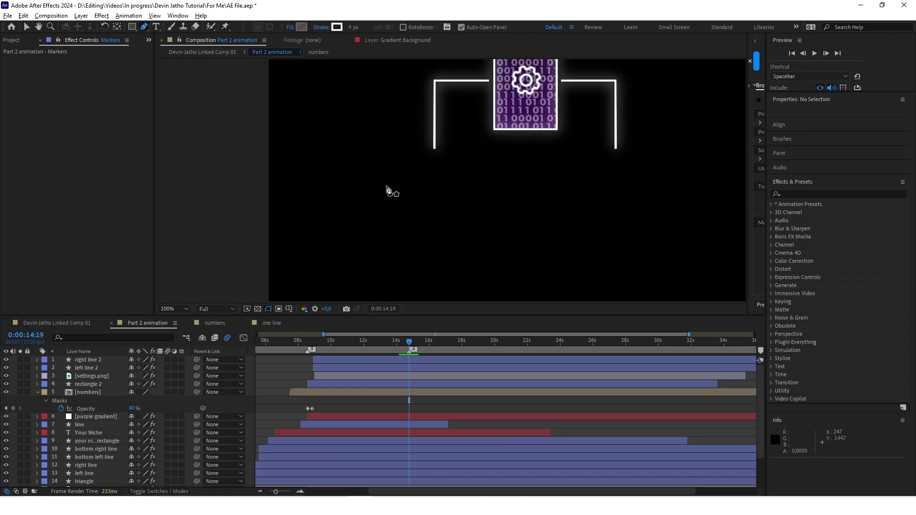
left_click(384, 186)
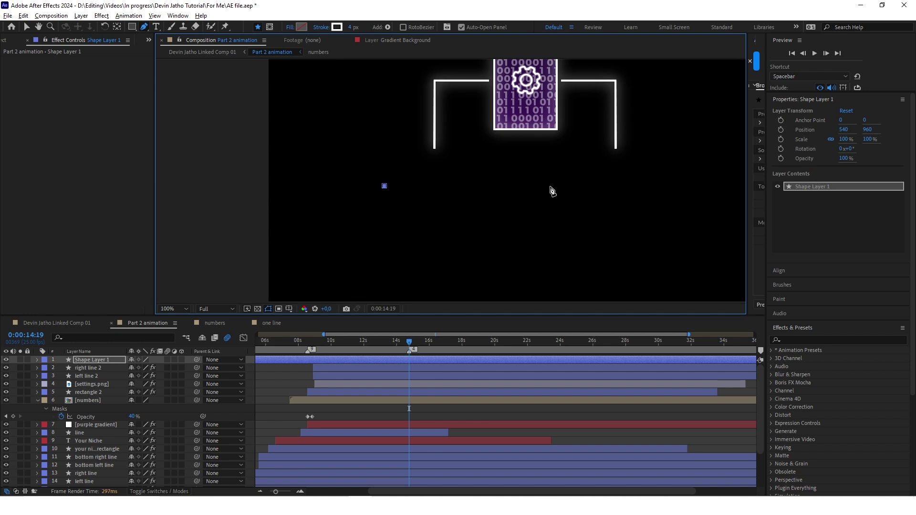
left_click(609, 186)
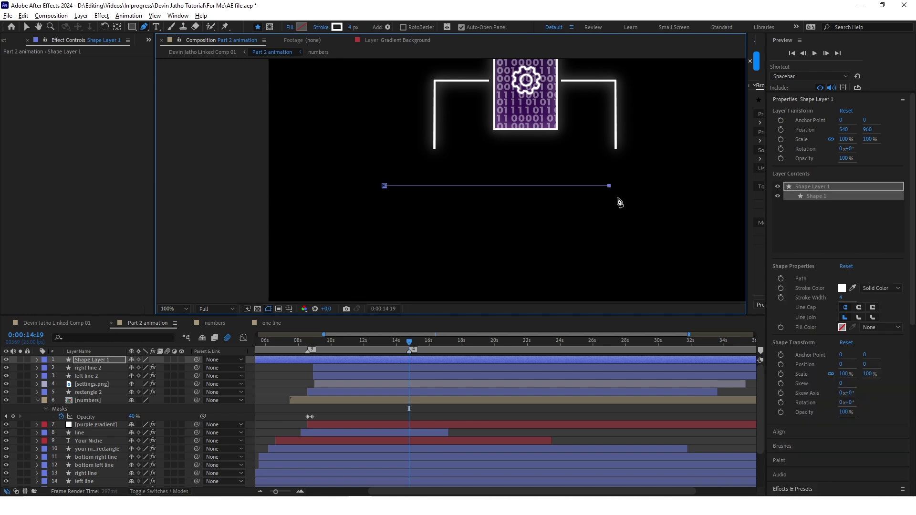
left_click_drag(610, 186, 639, 189)
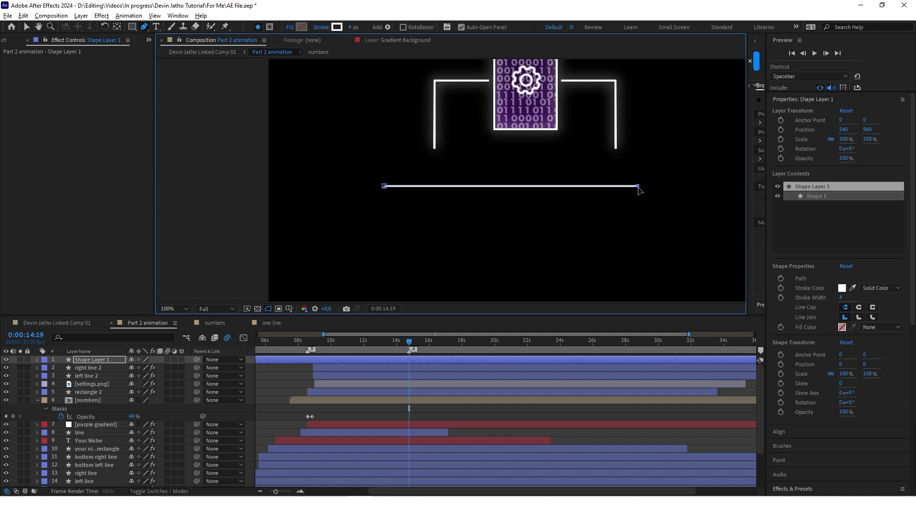
- Set the new line's stroke width to 21 px and trim its layer to start at 0:00:14:19
left_click_drag(352, 28, 369, 38)
scroll(558, 159, "down", 1)
scroll(555, 159, "up", 1)
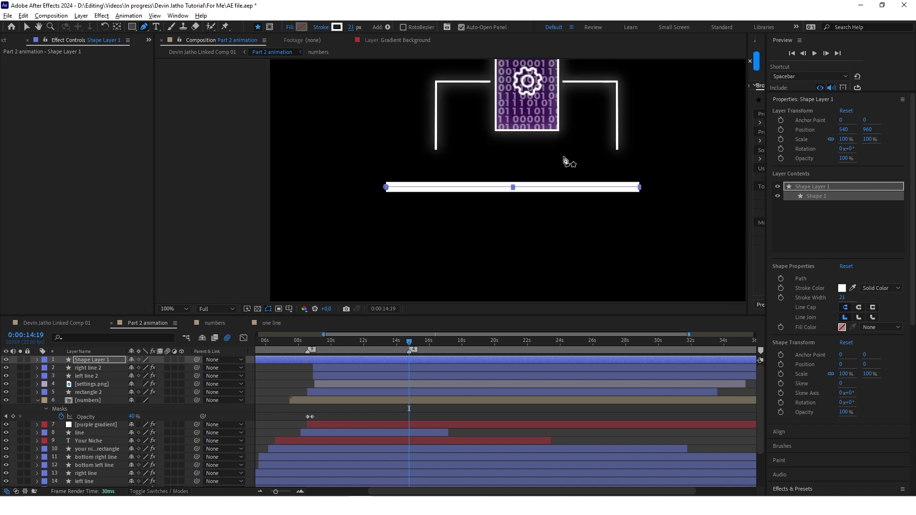
scroll(325, 377, "down", 2)
left_click_drag(259, 360, 431, 357)
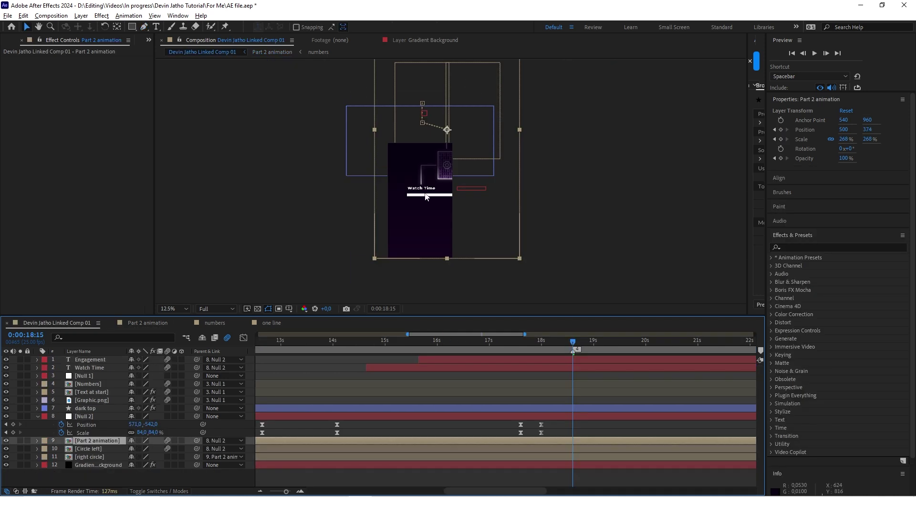
- Check the white bar against the Watch Time text in the main composition, and set the bar's X position to 514
scroll(425, 196, "up", 1)
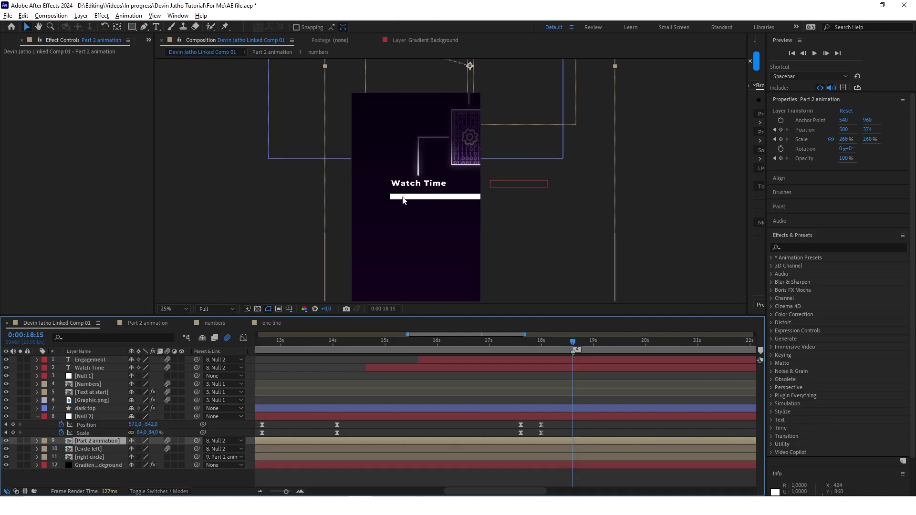
scroll(403, 200, "up", 1)
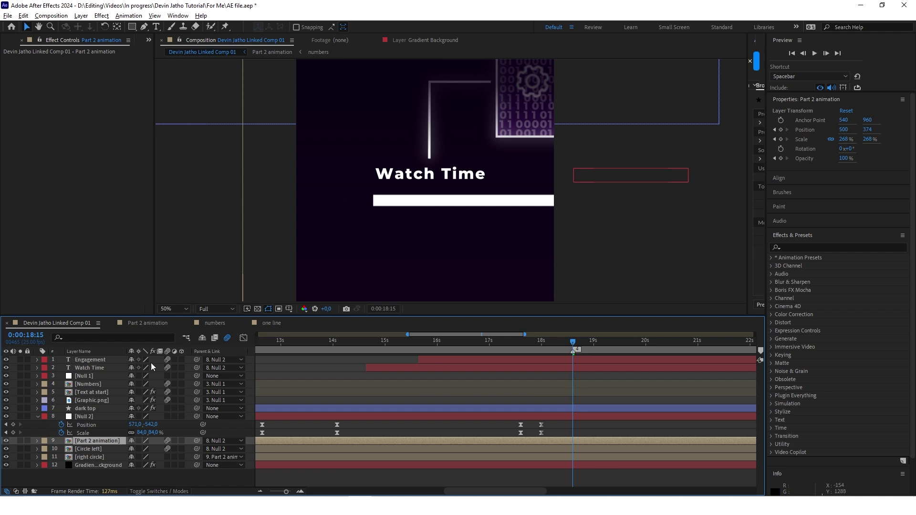
left_click(143, 323)
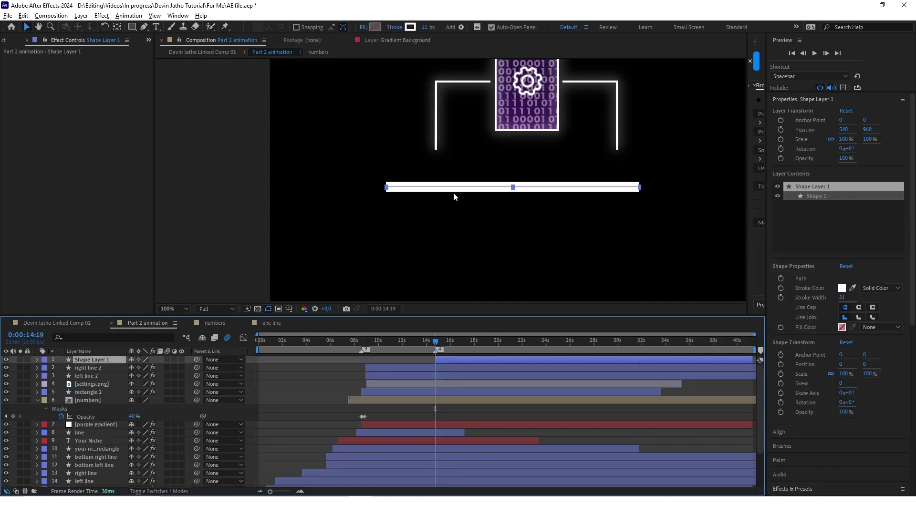
key("p")
left_click_drag(136, 368, 120, 371)
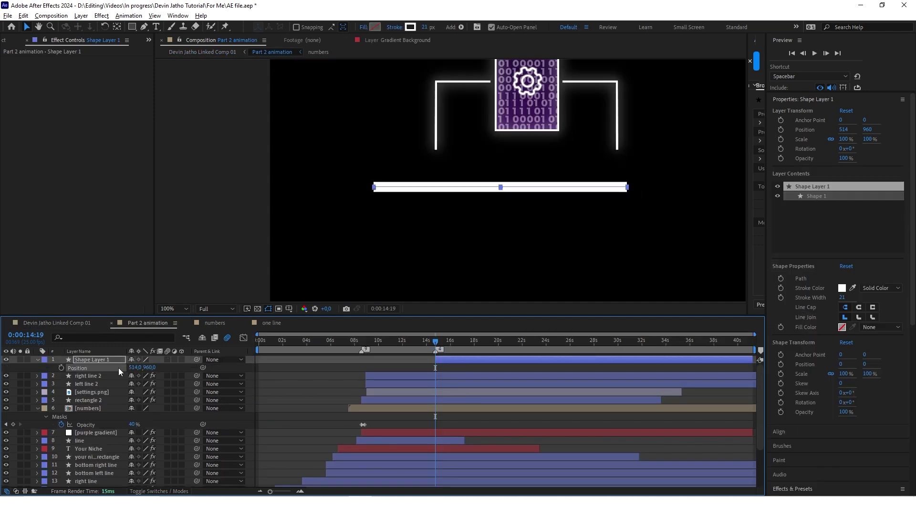
- Rename the white bar's shape layer to "purple bar" and select it below the Graphic.png reference layer
key("Return")
type("purple bar")
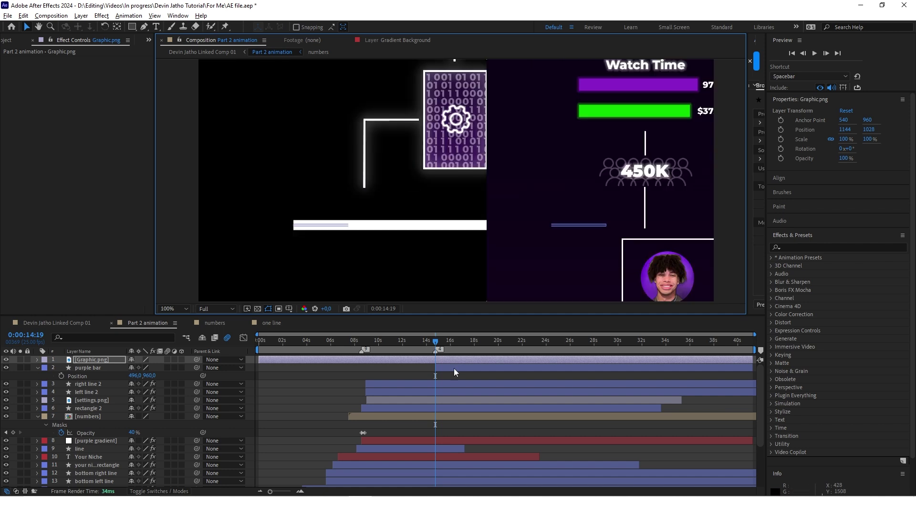
left_click(454, 368)
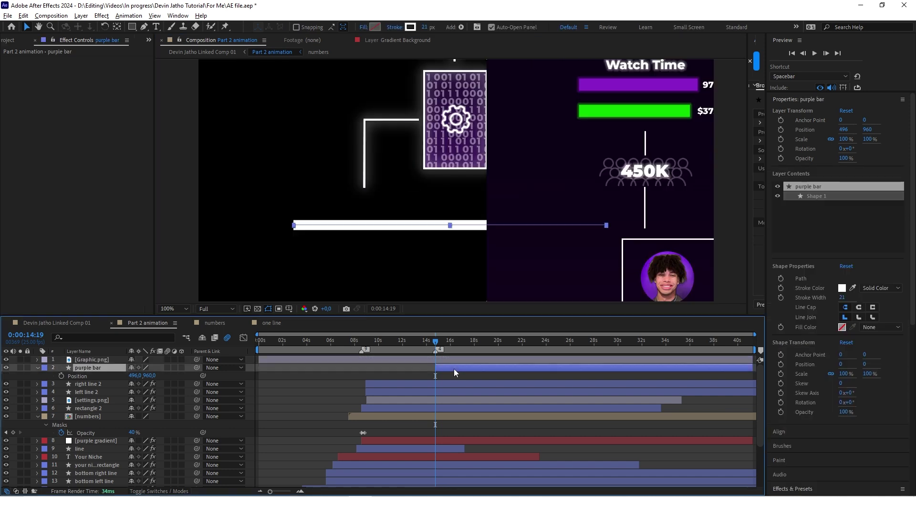
- Set the purple bar's stroke color to 8923C8, sampling it from the purple bar in the reference graphic
left_click(410, 27)
left_click_drag(474, 284, 352, 287)
left_click(435, 352)
left_click(644, 256)
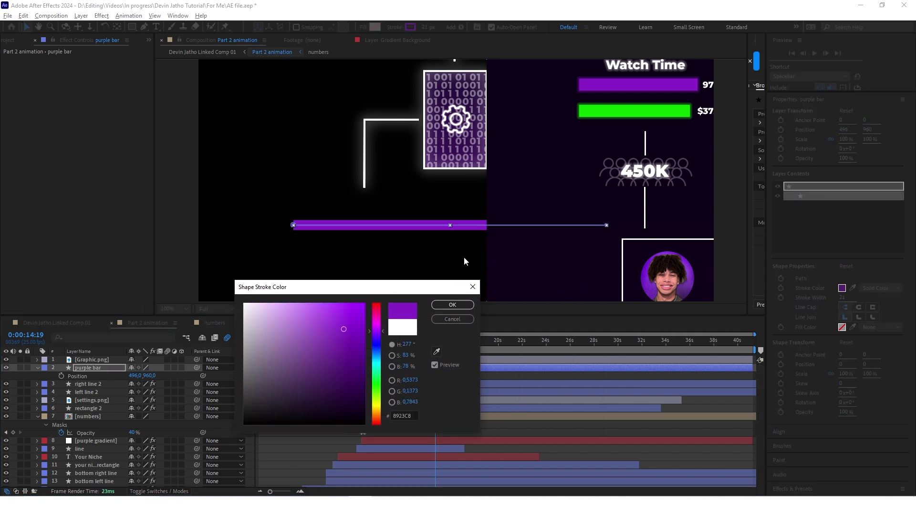
left_click(453, 305)
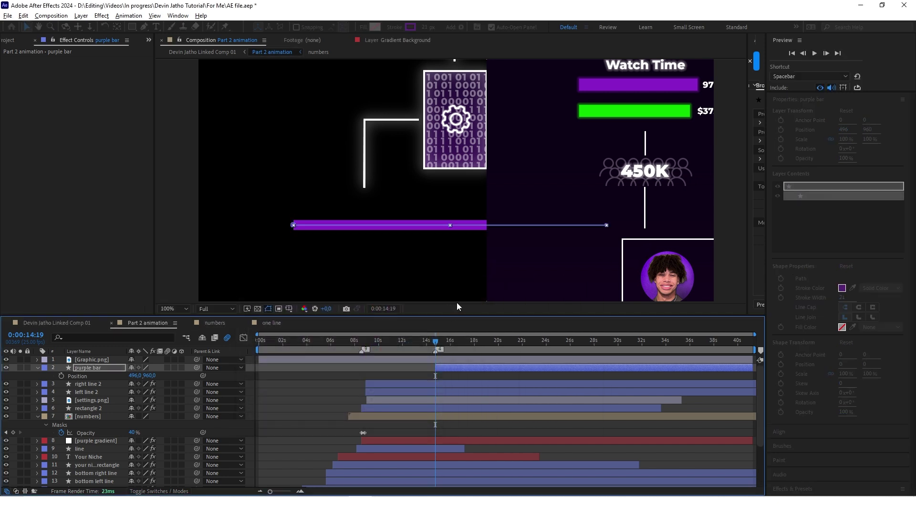
- Hide the Graphic.png reference layer and paste the copied Glow effect onto the purple bar
left_click(7, 360)
scroll(371, 192, "down", 2)
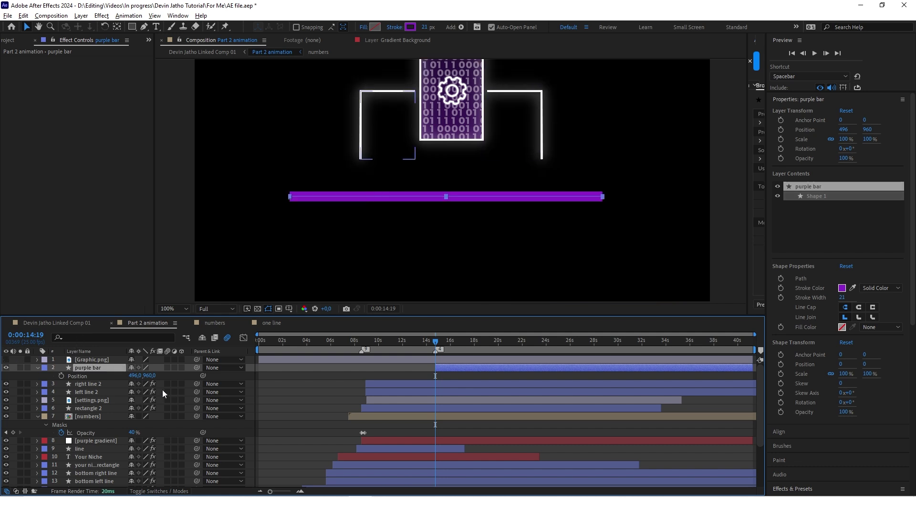
key("ctrl+v")
- Check the bar's glow in the main composition and set its Glow Intensity to 0.5
left_click(65, 323)
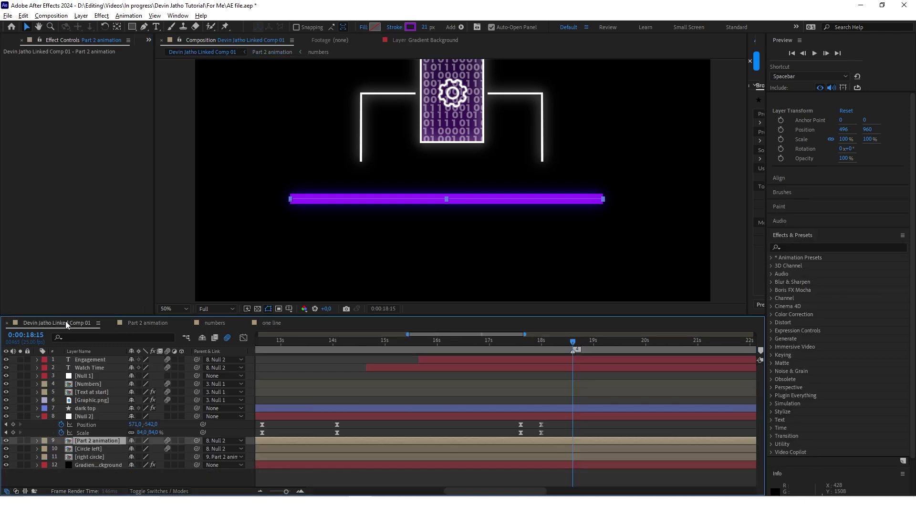
scroll(416, 215, "down", 2)
mouse_move(573, 341)
left_mouse_down()
mouse_move(543, 342)
mouse_move(585, 342)
left_mouse_up()
scroll(404, 220, "up", 2)
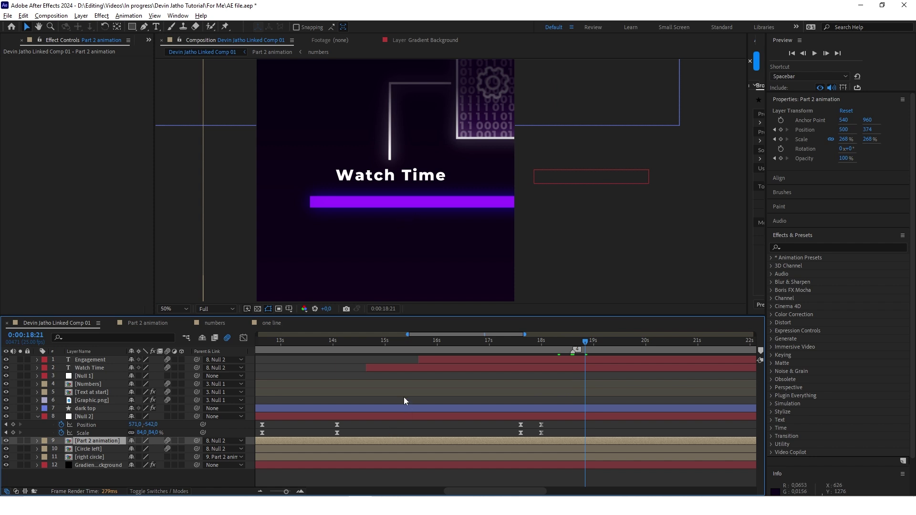
left_click(139, 320)
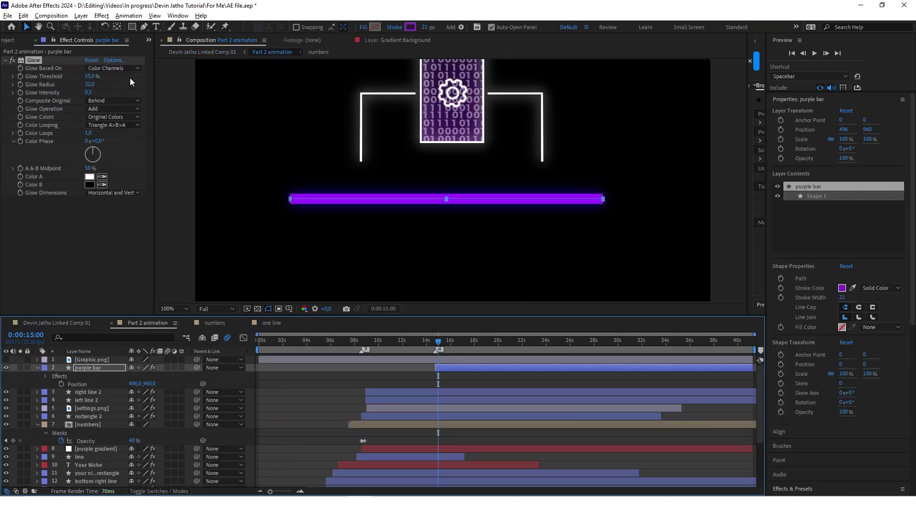
left_click_drag(89, 92, 93, 92)
left_click(93, 92)
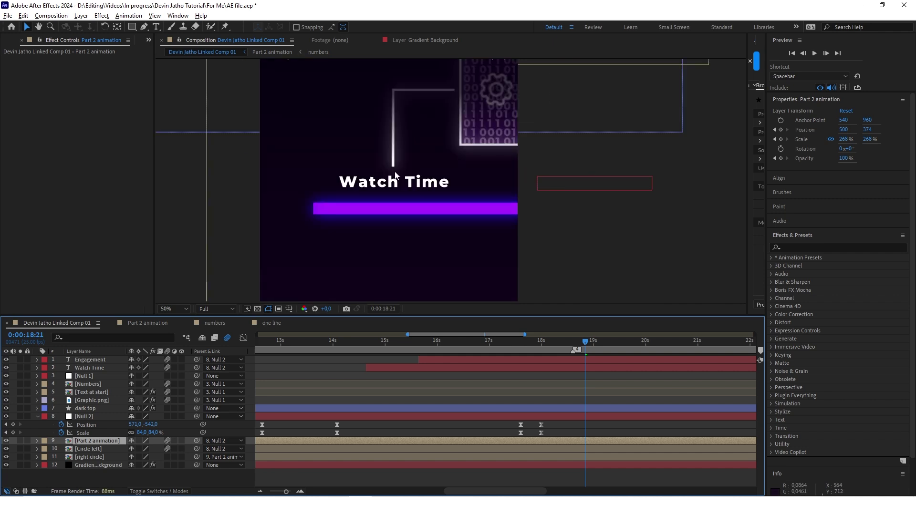
- Add Trim Paths to the purple bar and set an End keyframe at 0:00:14:19
left_click(160, 323)
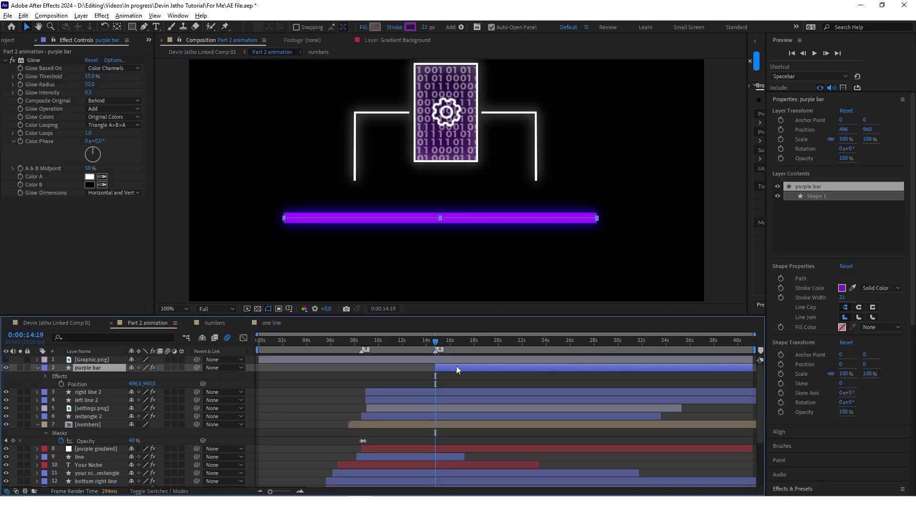
left_click(38, 368)
left_click(38, 368)
left_click(186, 376)
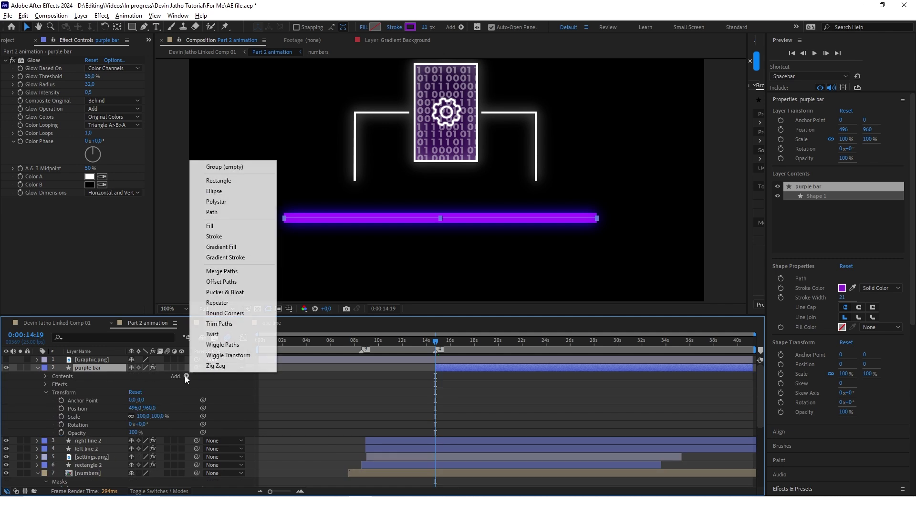
left_click(224, 324)
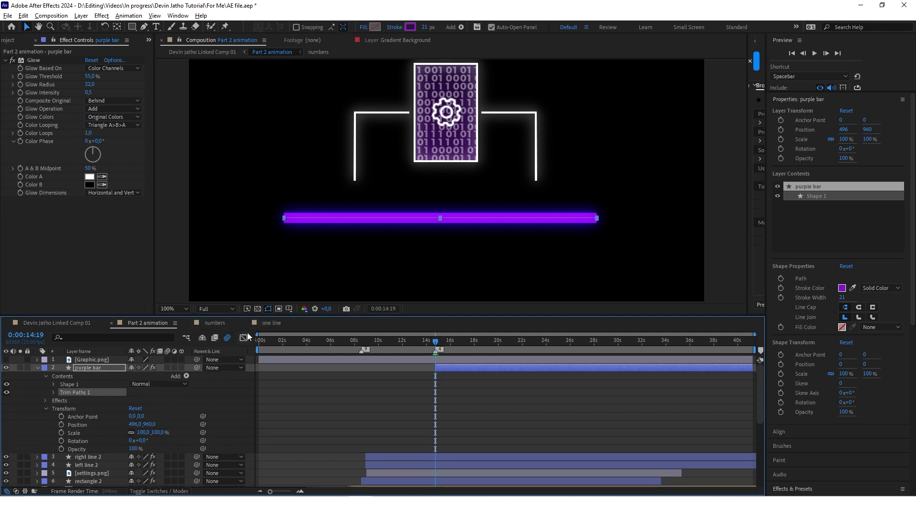
left_click(69, 408)
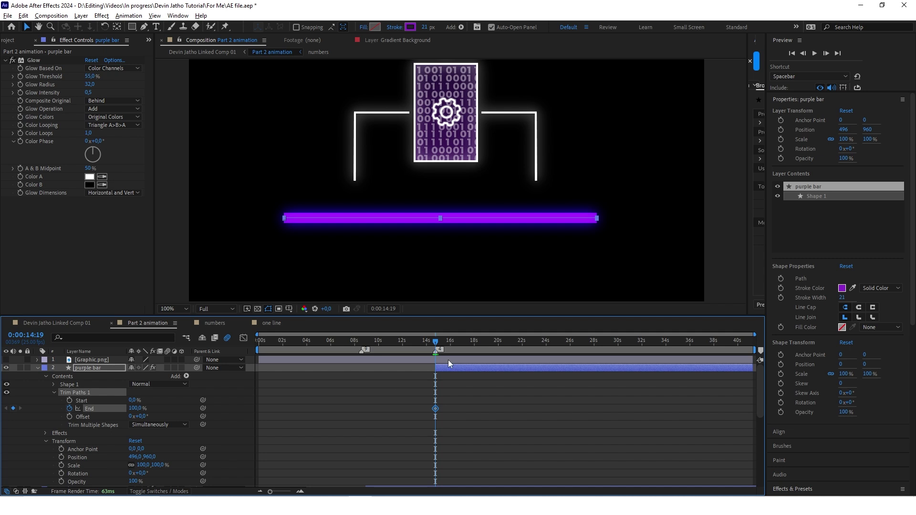
left_click(38, 368)
- Check the timing in the main composition and animate the purple bar's Trim Paths End from 0% at 0:00:14:19 to 100% at 0:00:15:21
left_click(63, 322)
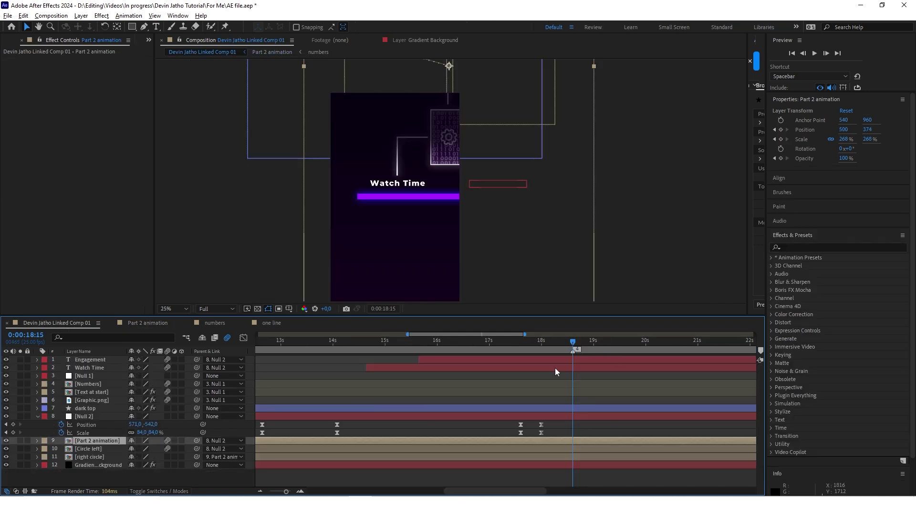
scroll(572, 355, "up", 3)
left_click_drag(517, 342, 548, 342)
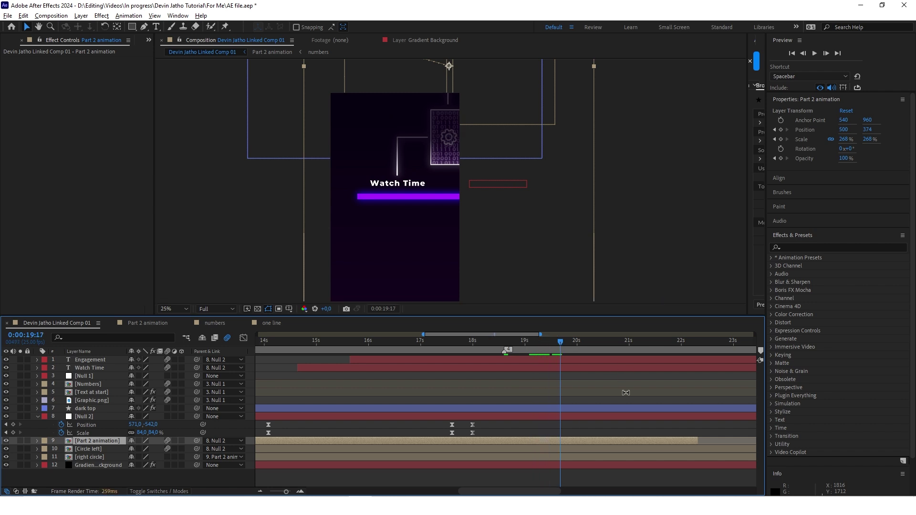
key("shift+9")
left_click(149, 327)
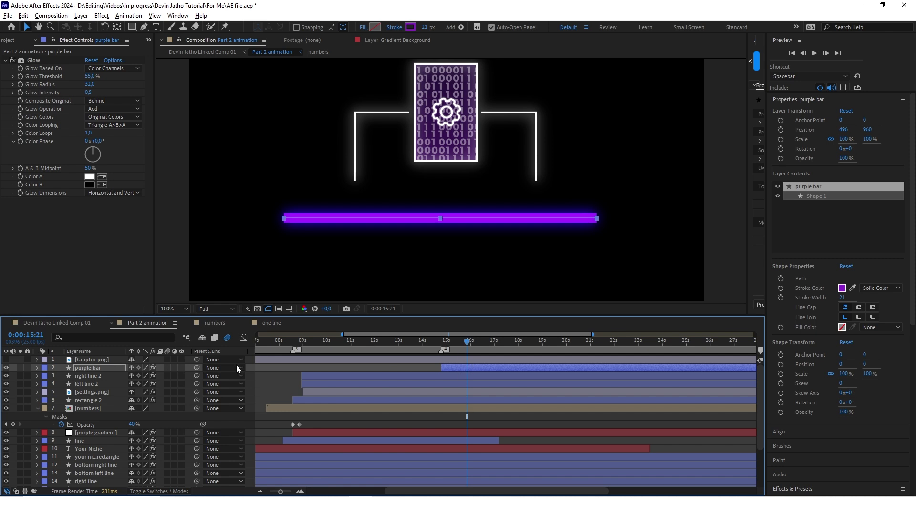
left_click(37, 368)
left_click(13, 408)
left_click_drag(453, 343, 414, 396)
type("0")
key("Return")
scroll(461, 428, "up", 2)
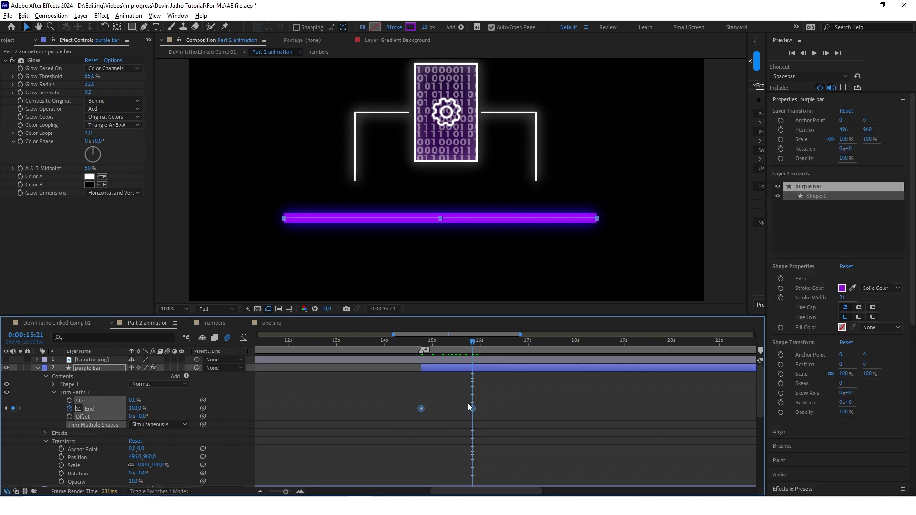
- Shape the speed curve of the purple bar's Trim Paths End keyframes in the Graph Editor and preview the bar's growth
left_click(243, 338)
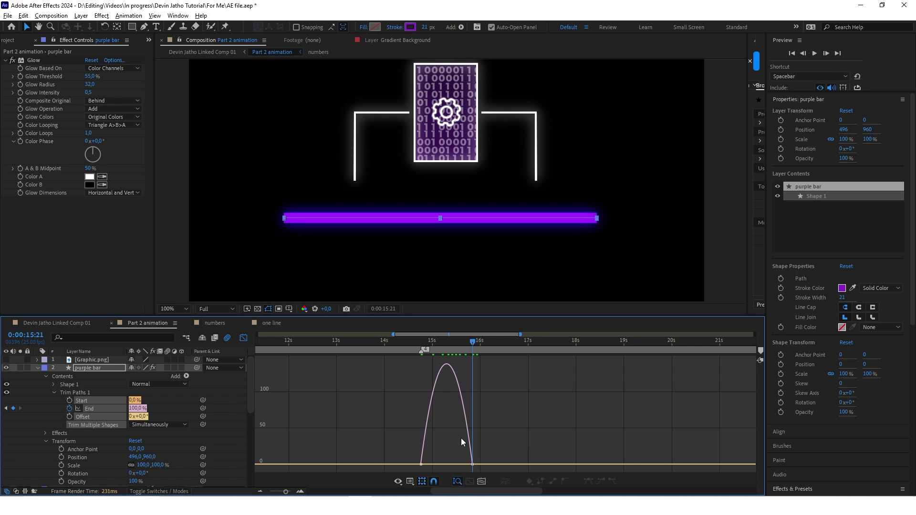
scroll(463, 438, "down", 1)
scroll(463, 441, "up", 2)
left_click_drag(448, 435, 400, 464)
left_click(472, 397)
key("shift+F3")
mouse_move(497, 342)
left_mouse_down()
mouse_move(424, 344)
mouse_move(497, 351)
left_mouse_up()
key("comma")
left_click(416, 389)
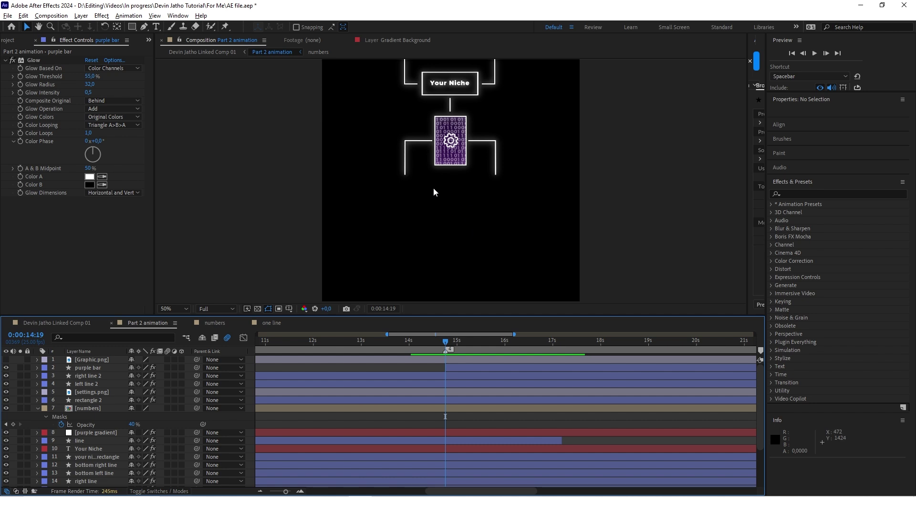
left_click_drag(447, 343, 461, 342)
scroll(408, 195, "up", 2)
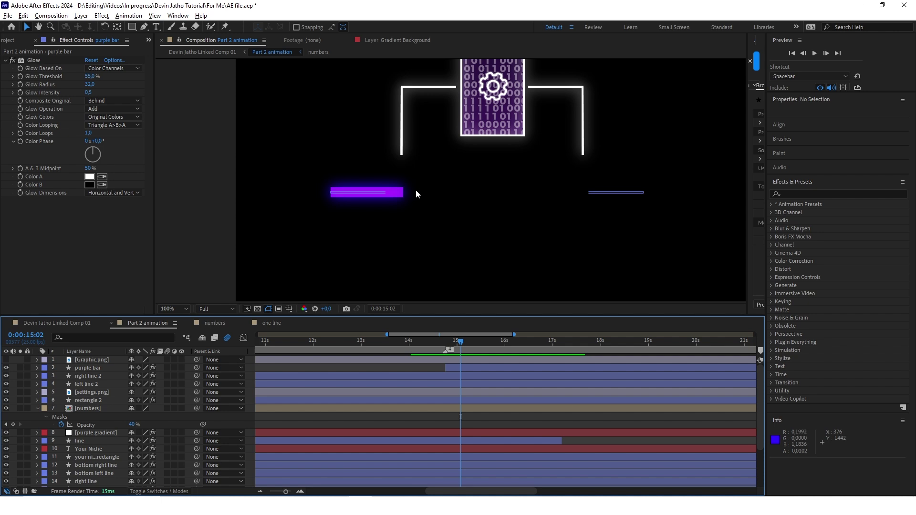
- Create a new text layer in the Part 2 animation composition at 0:00:14:19
right_click(249, 329)
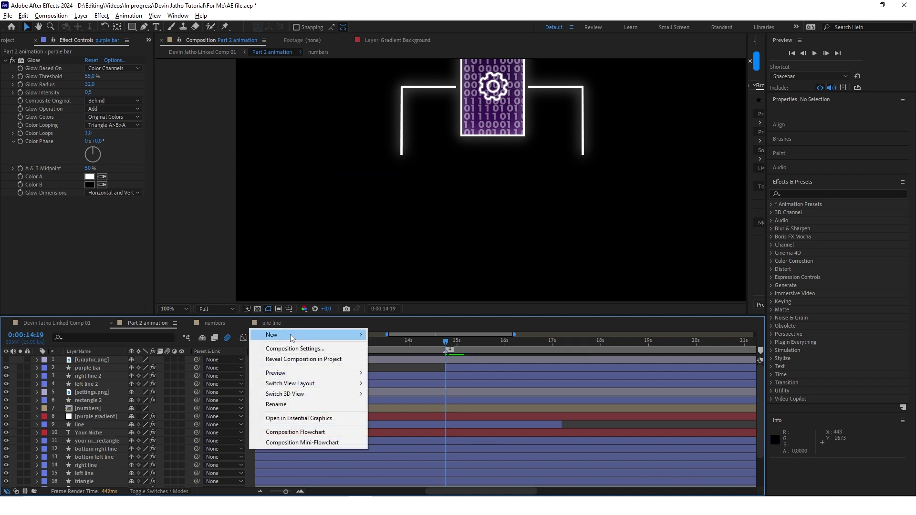
mouse_move(291, 338)
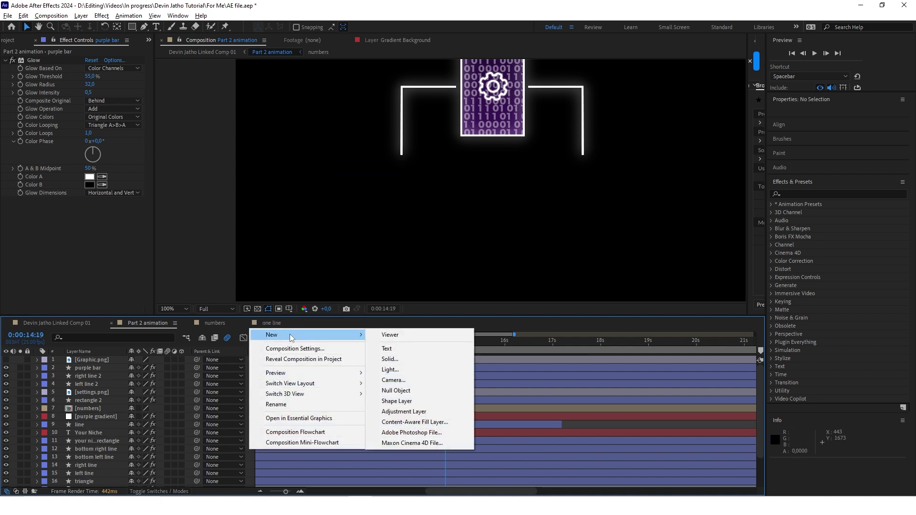
left_click(403, 349)
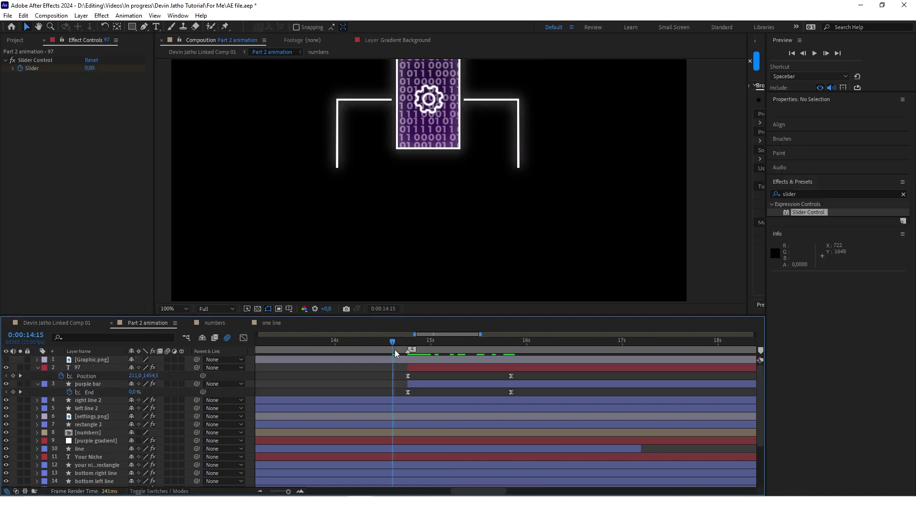
- Scrub through the purple bar's growth to check how the percentage counter moves along with it
left_click_drag(392, 341, 518, 341)
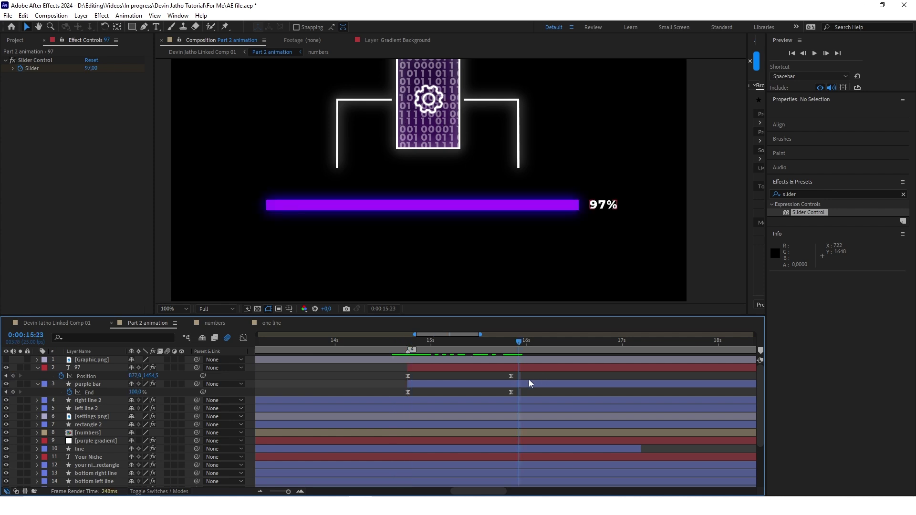
left_click(464, 384)
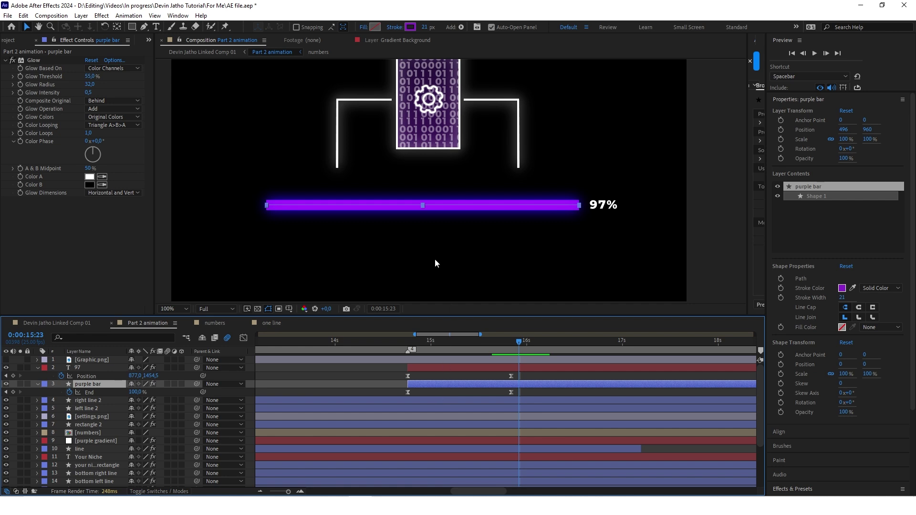
left_click(469, 342)
left_click_drag(471, 339, 427, 346)
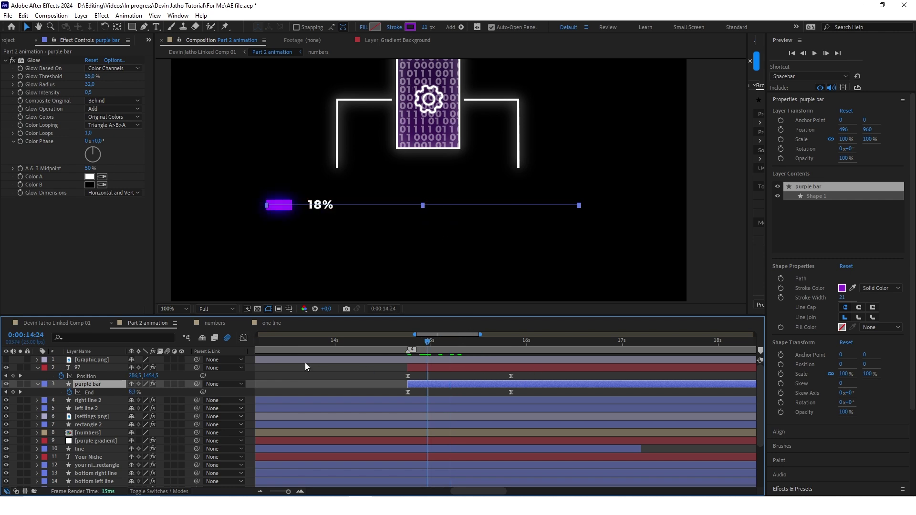
- Compare the speed curves of the 97 text's Position keyframes and the purple bar's End keyframes in the Graph Editor
left_click(542, 376)
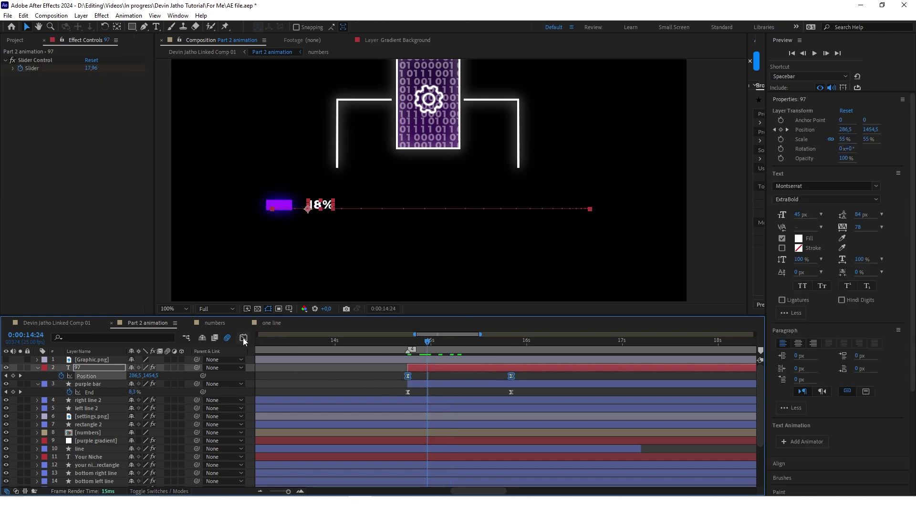
left_click(243, 337)
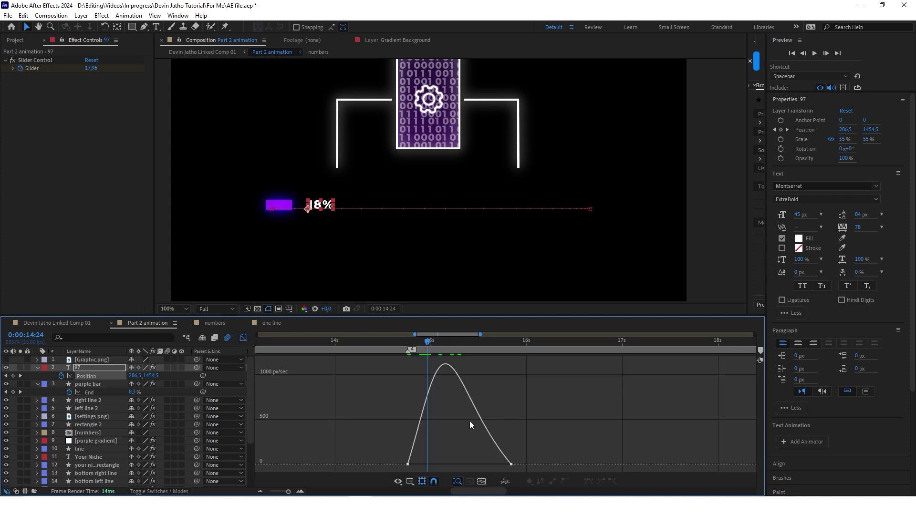
left_click(243, 338)
left_click_drag(521, 393, 396, 374)
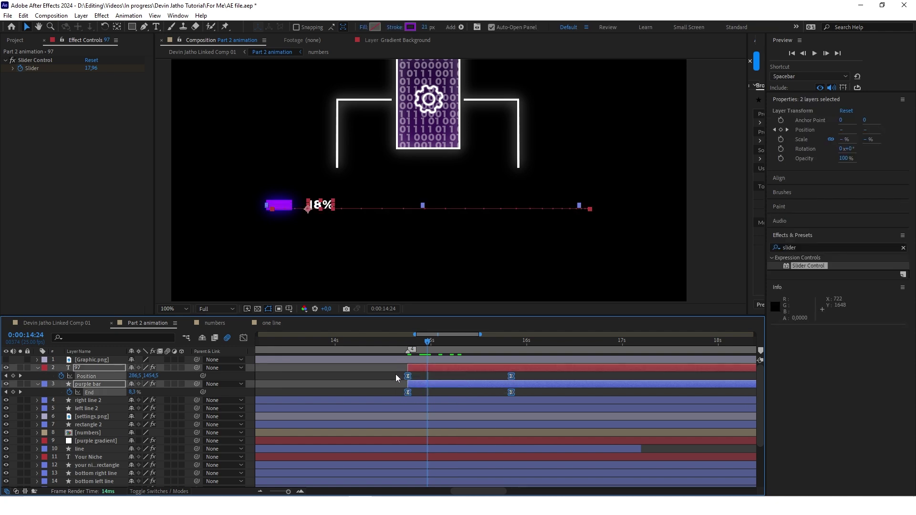
left_click(243, 338)
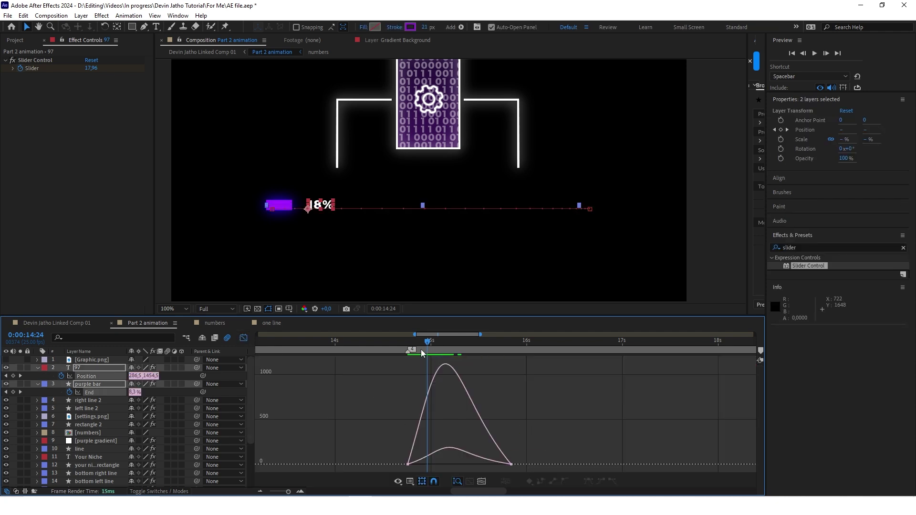
left_click(402, 347)
left_click_drag(402, 347, 469, 347)
- Keyframe Opacity on the 97 text and purple bar layers, starting from 10% at 0:00:14:19, and preview the fade-in
scroll(514, 219, "up", 2)
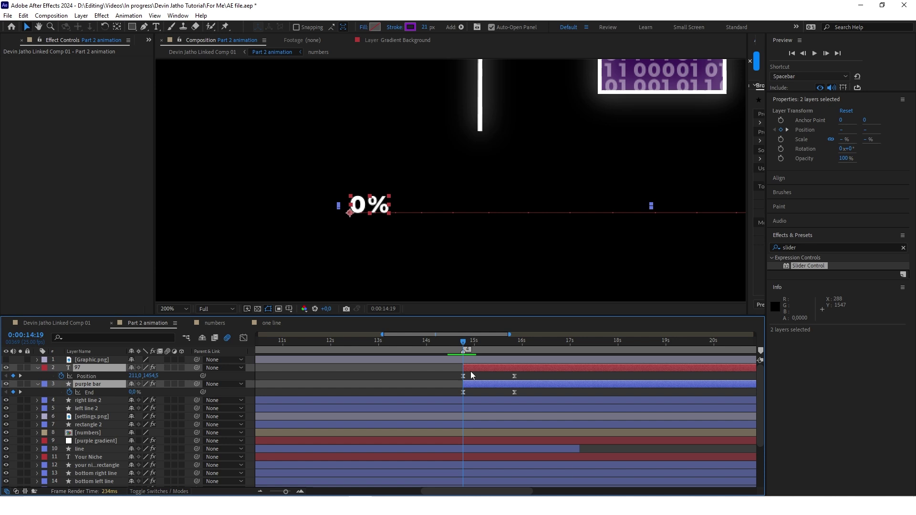
scroll(378, 372, "down", 1)
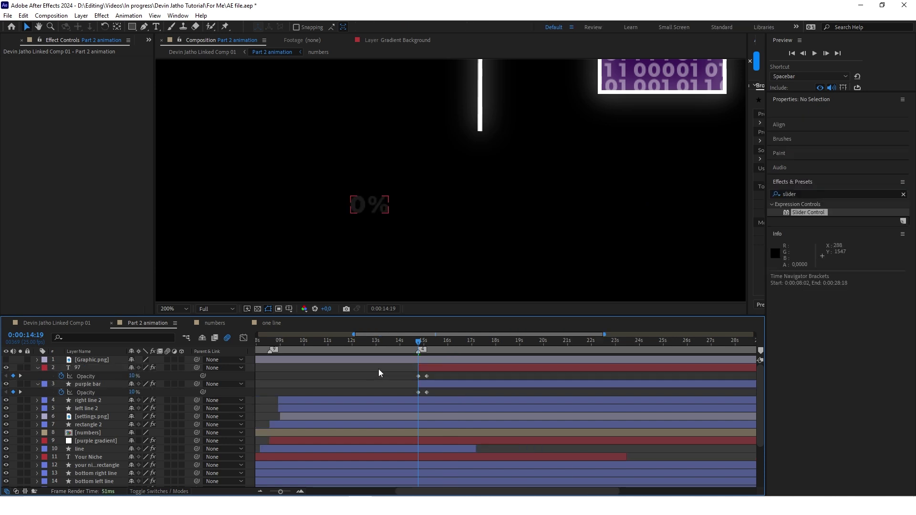
left_click_drag(417, 340, 432, 340)
scroll(420, 208, "down", 1)
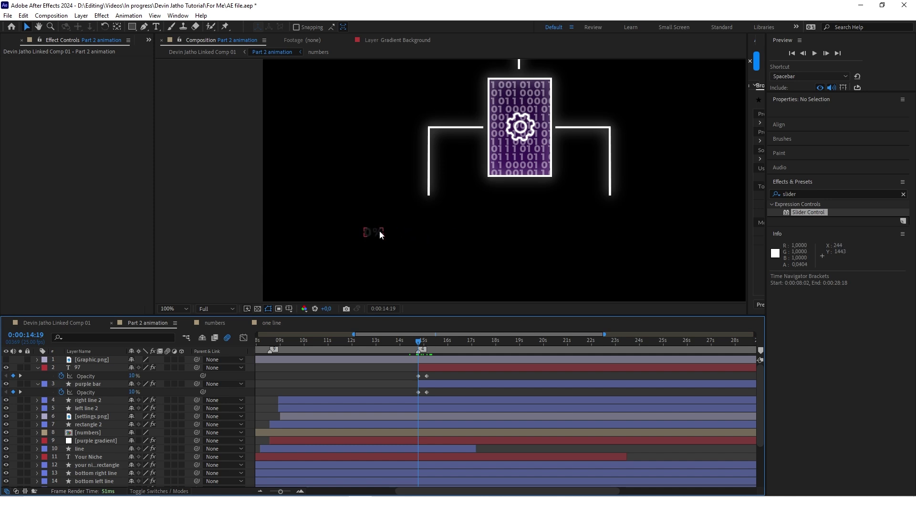
scroll(412, 201, "down", 1)
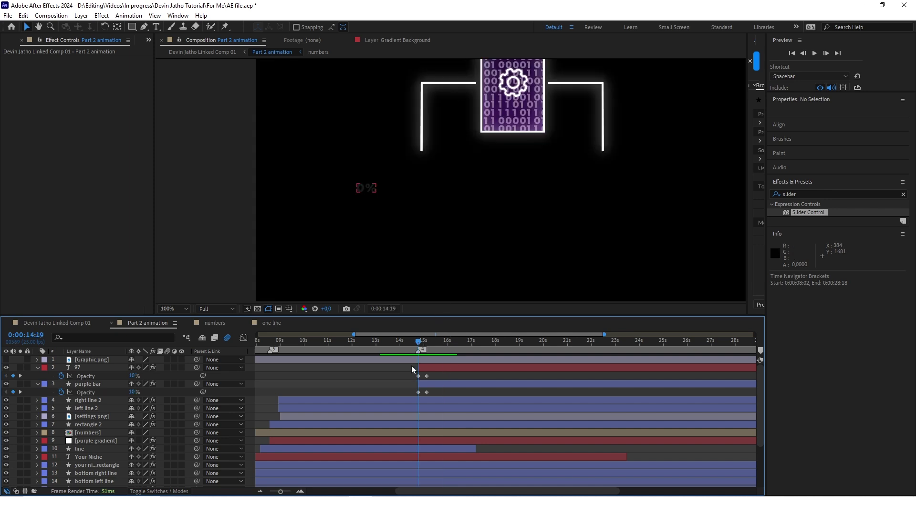
scroll(563, 95, "down", 2)
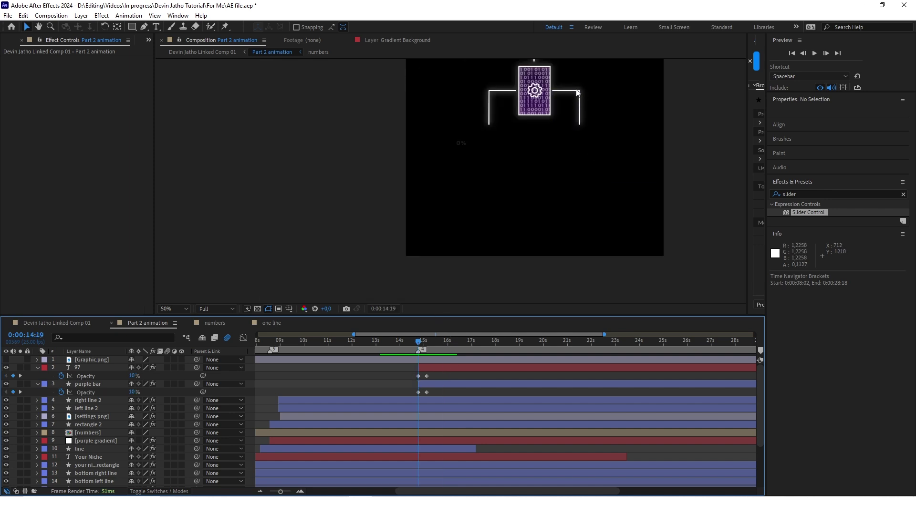
- Keyframe right line 2's Opacity from 100% at 0:00:14:19 to 0% at 0:00:14:20 and check the cut
left_click(576, 96)
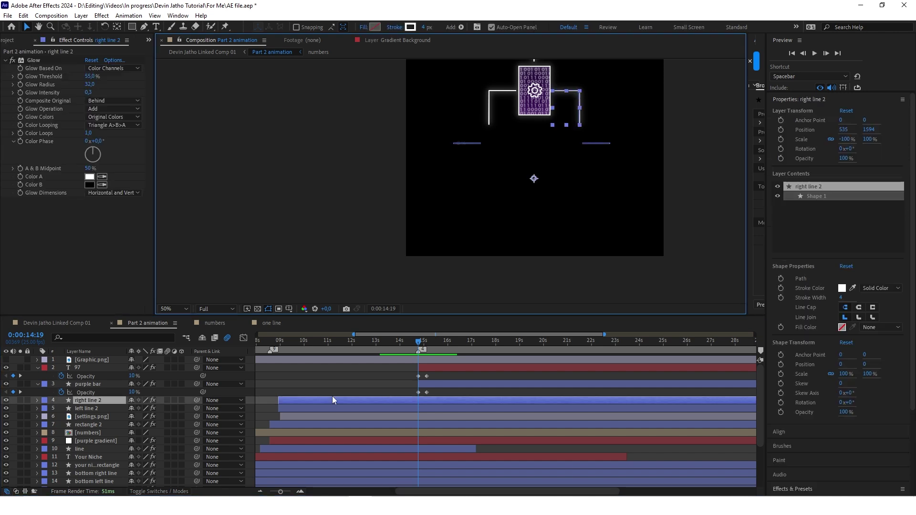
key("u")
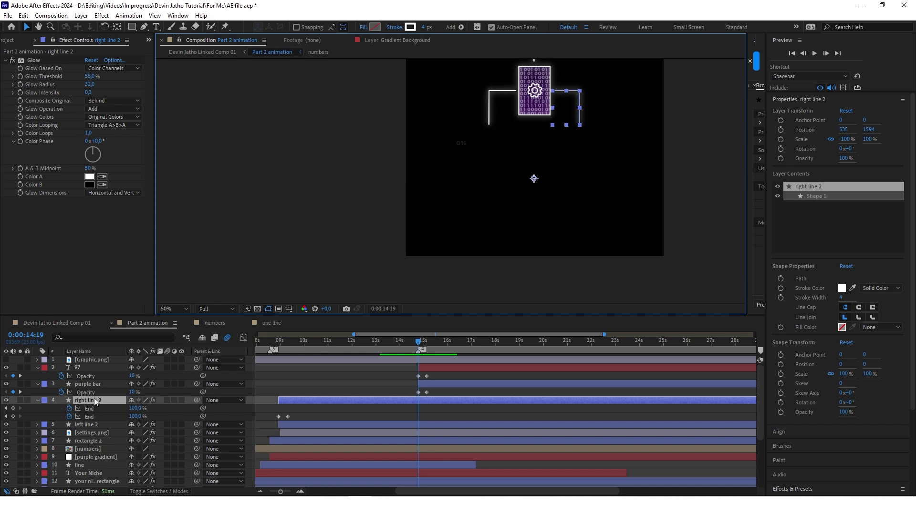
key("shift+t")
left_click(61, 423)
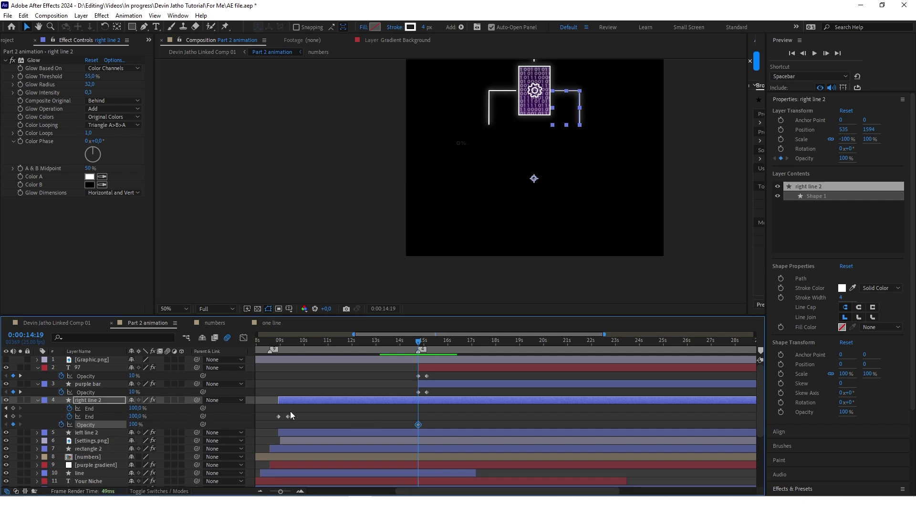
key("Page_Down")
left_click(14, 425)
left_click_drag(133, 425, 23, 425)
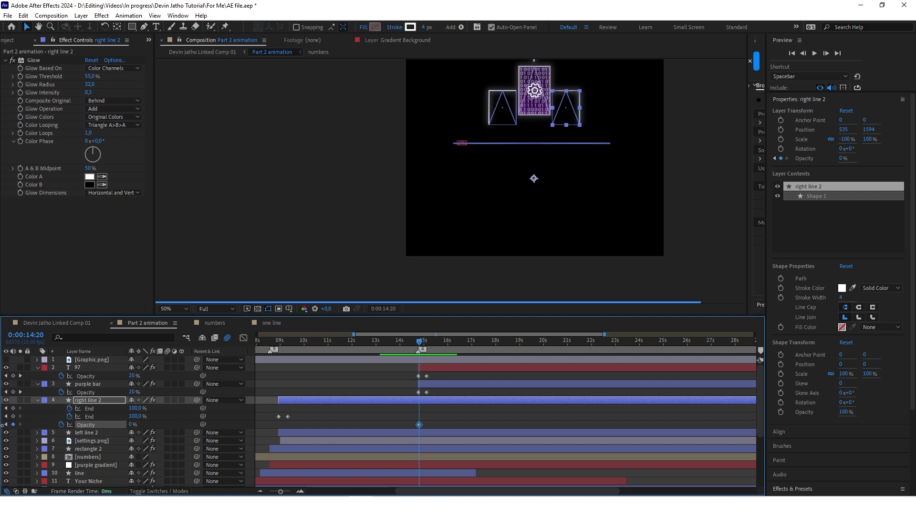
left_click_drag(412, 342, 461, 342)
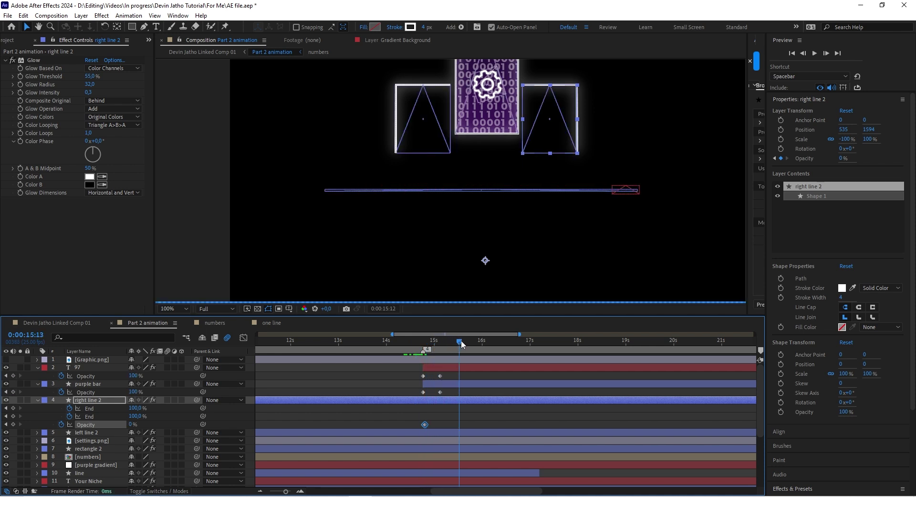
left_click(608, 126)
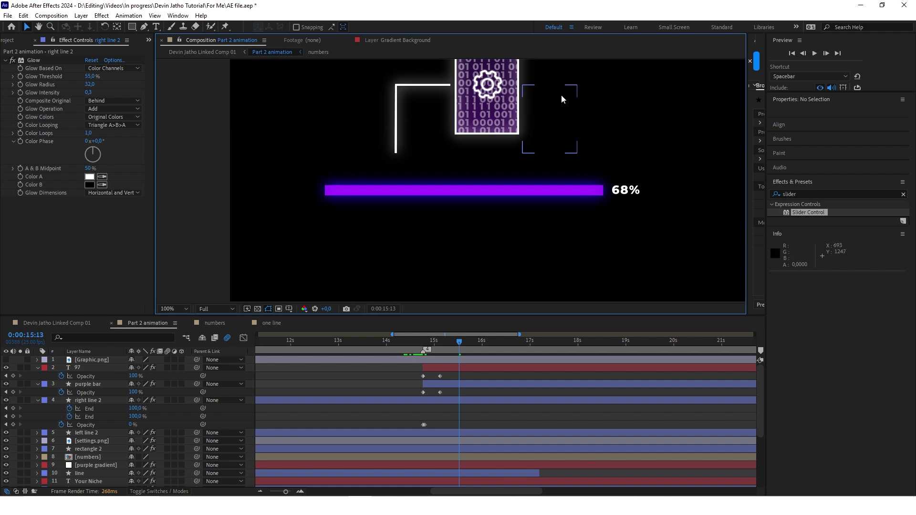
- Enable motion blur on the purple bar and 97 text layers
left_click(409, 366)
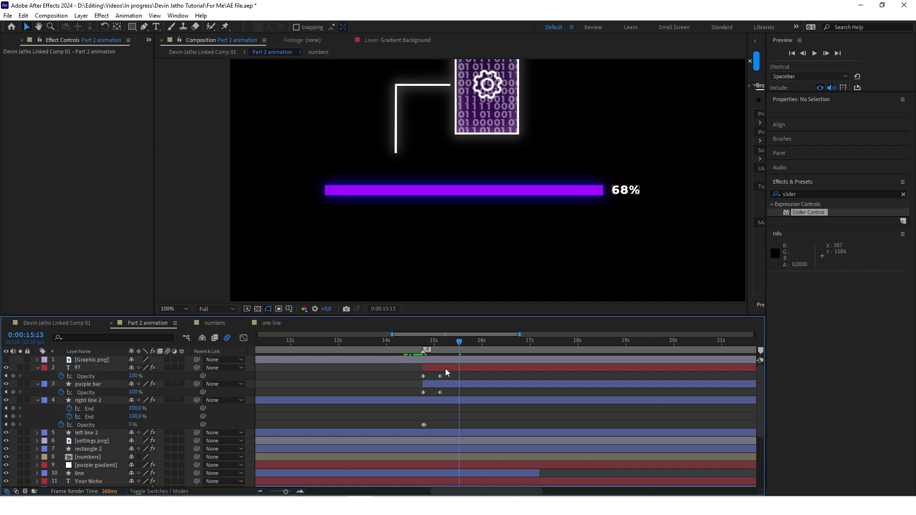
left_click(168, 384)
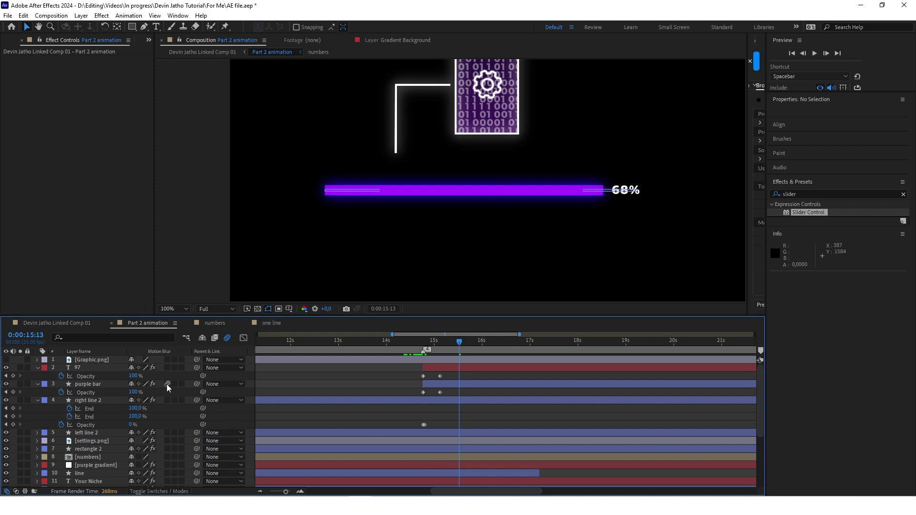
left_click(168, 368)
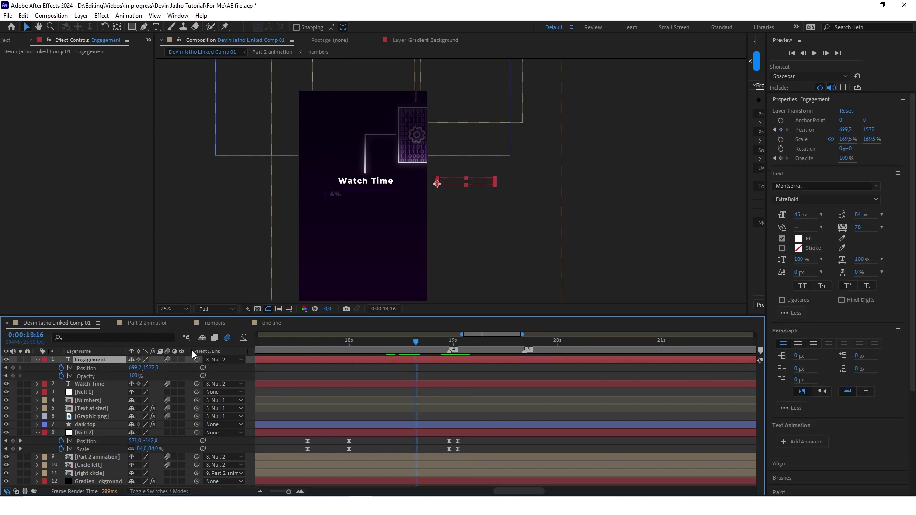
- In Devin Jatho Linked Comp 01, keyframe the Engagement text's Opacity to 100% at 0:00:18:16 and 0% at 0:00:18:17, and check the following frames
scroll(340, 371, "down", 4)
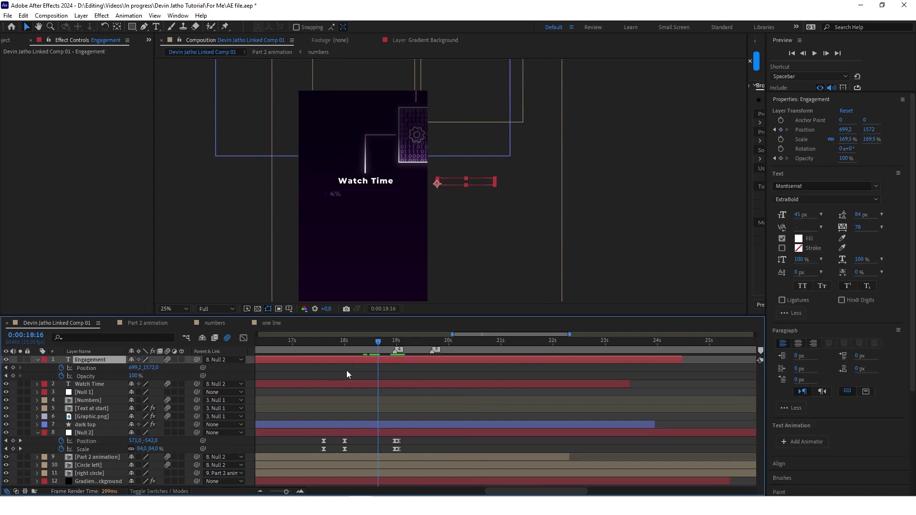
left_click(14, 376)
key("Page_Down")
left_click(13, 376)
left_click_drag(135, 377, 9, 378)
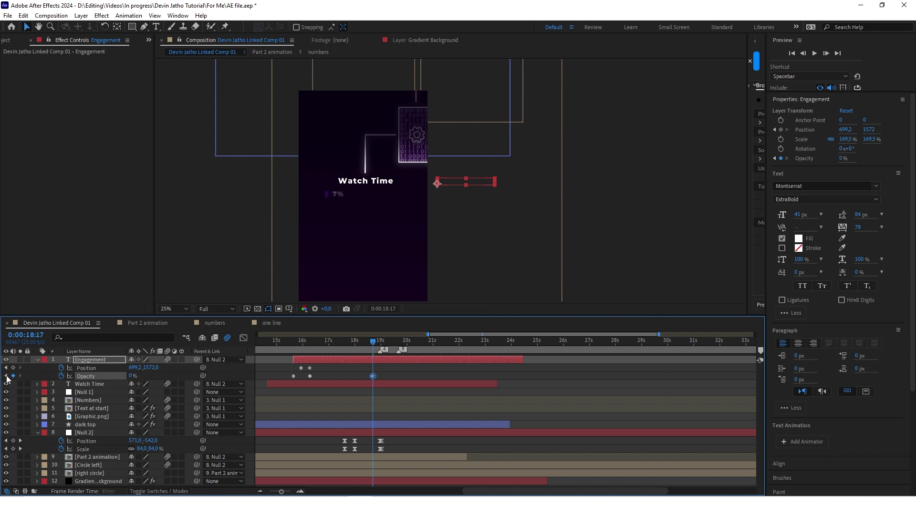
left_click_drag(374, 342, 390, 343)
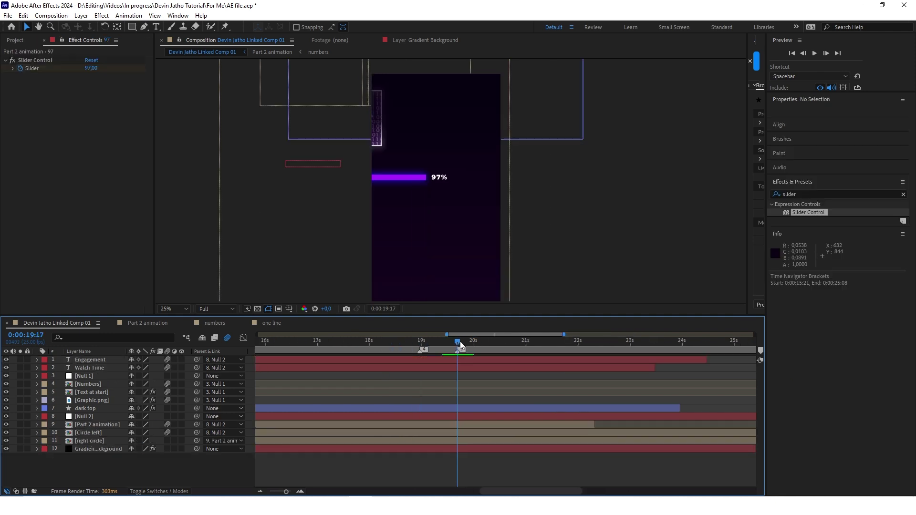
mouse_move(461, 341)
left_mouse_down()
mouse_move(469, 346)
mouse_move(458, 345)
left_mouse_up()
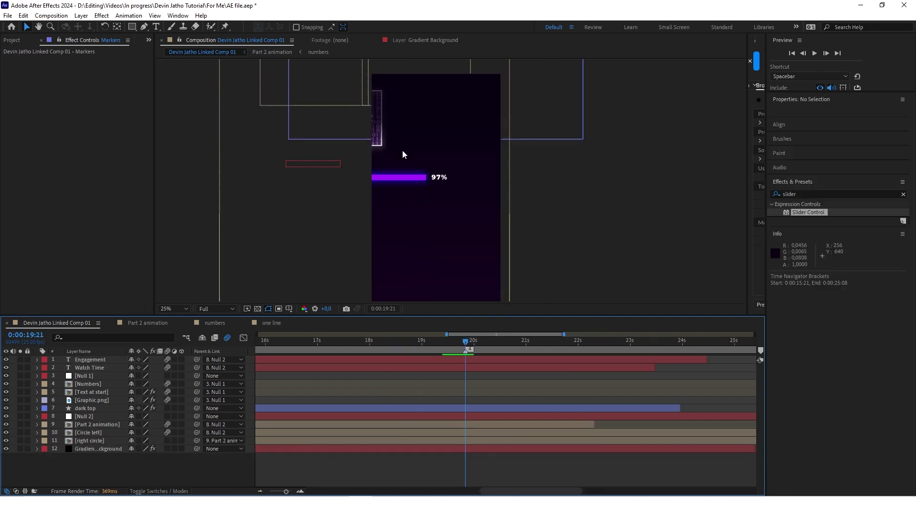
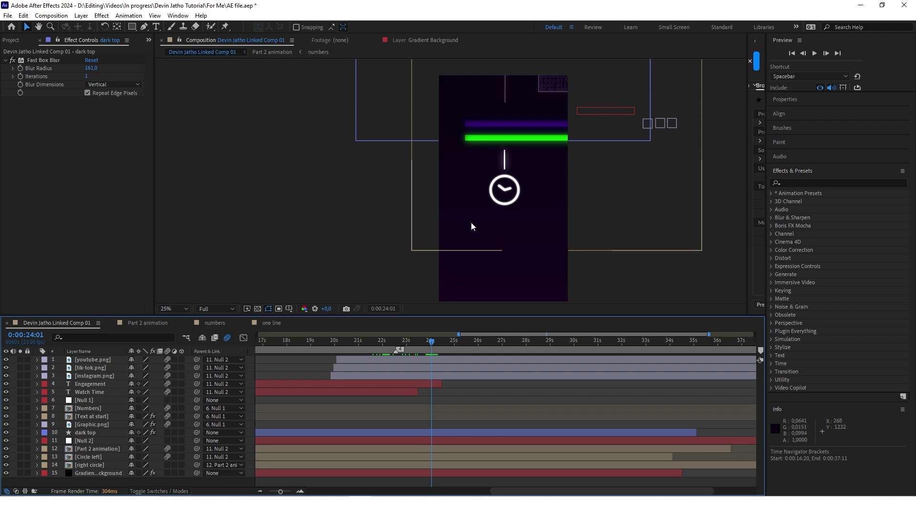
- Examine the green bar and its dollar counter, including the 98 text's Source Text expression in the Part 2 animation composition
left_click(348, 342)
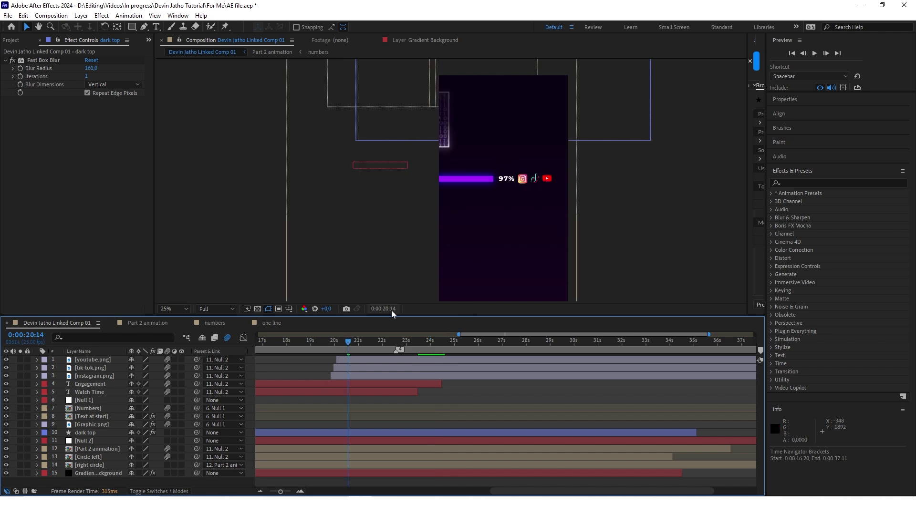
left_click(379, 342)
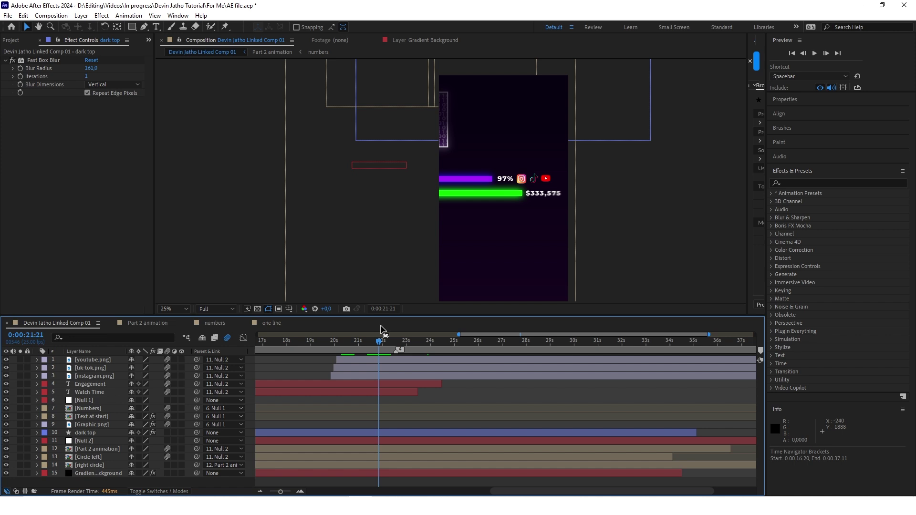
double_click(97, 451)
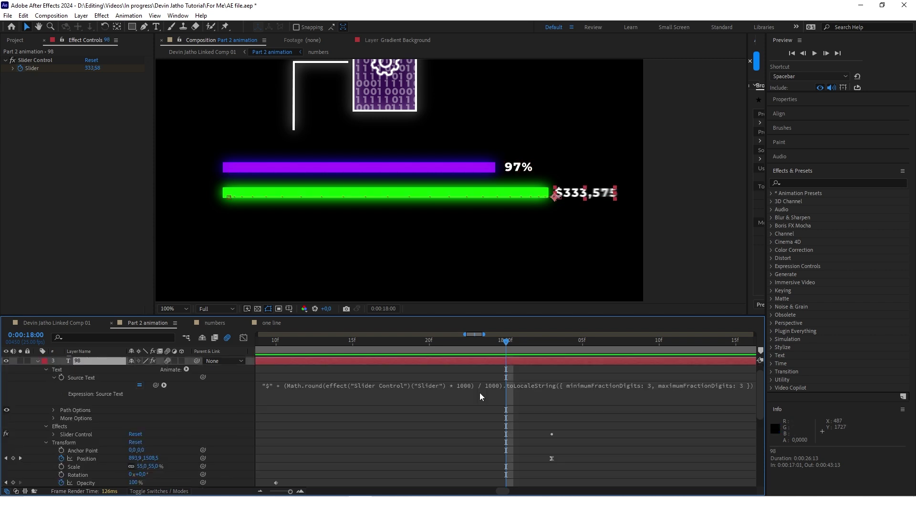
left_click(389, 392)
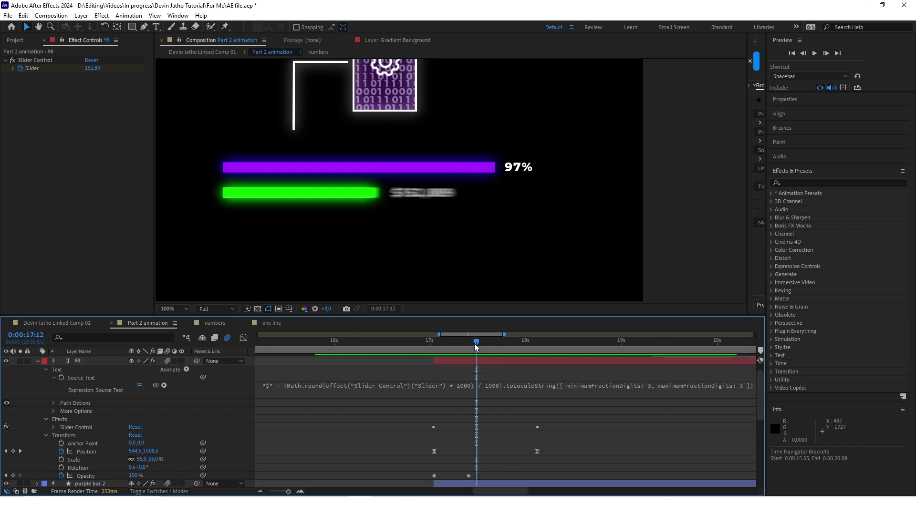
left_click_drag(475, 346, 537, 342)
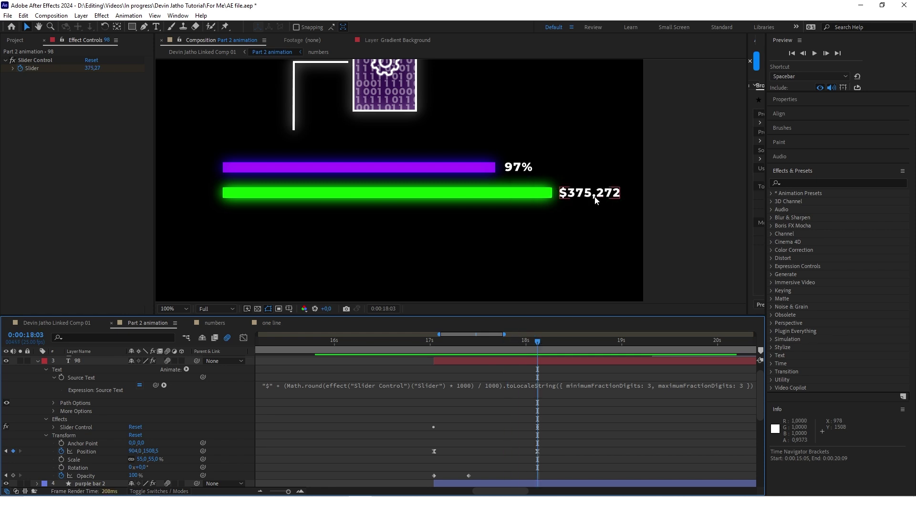
- Review how the short line and clock icon animate beneath the green bar in both compositions
left_click_drag(387, 345, 409, 347)
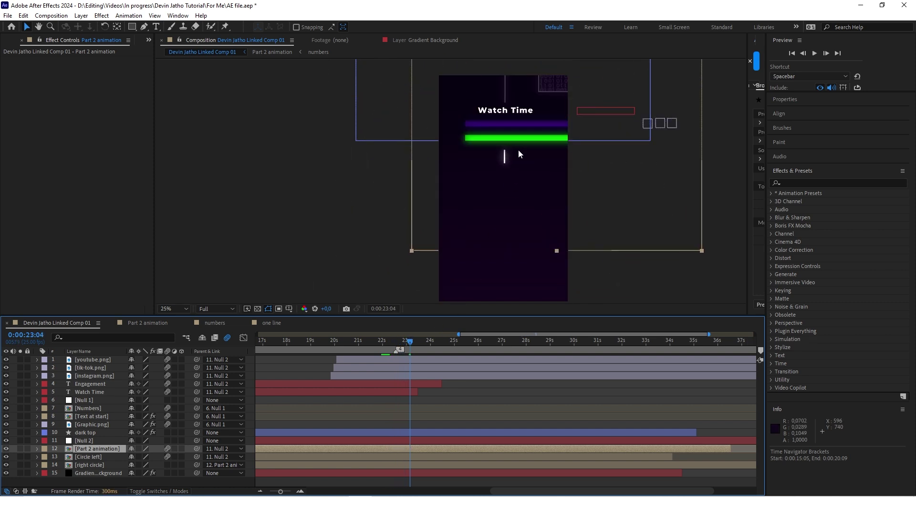
double_click(88, 449)
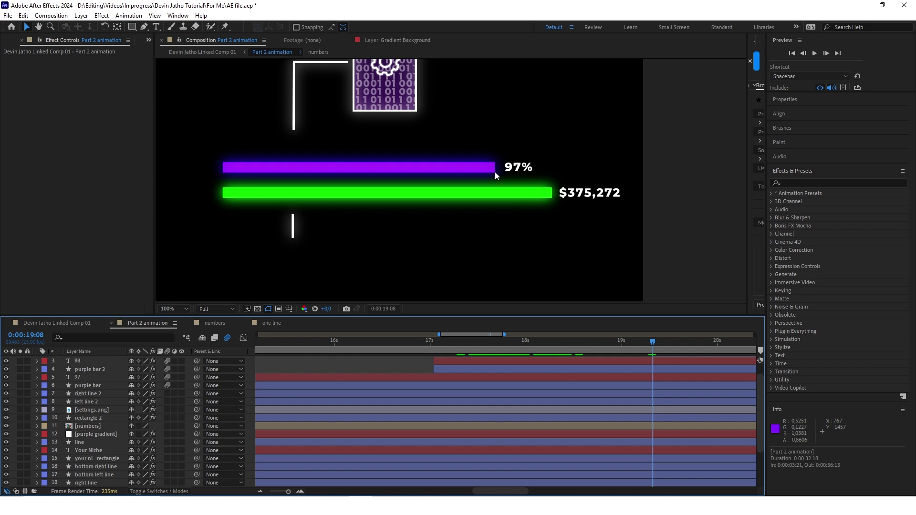
scroll(494, 172, "down", 2)
left_click(684, 343)
left_click_drag(683, 344, 702, 344)
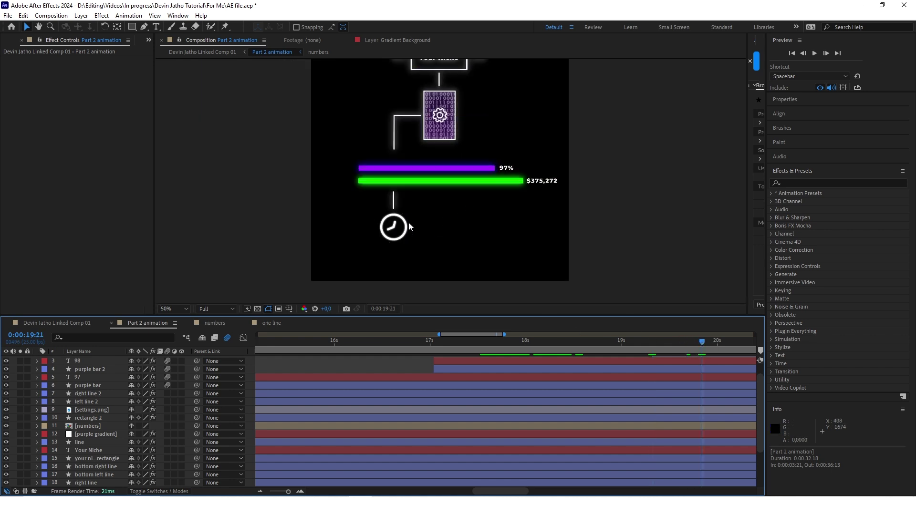
scroll(395, 230, "up", 2)
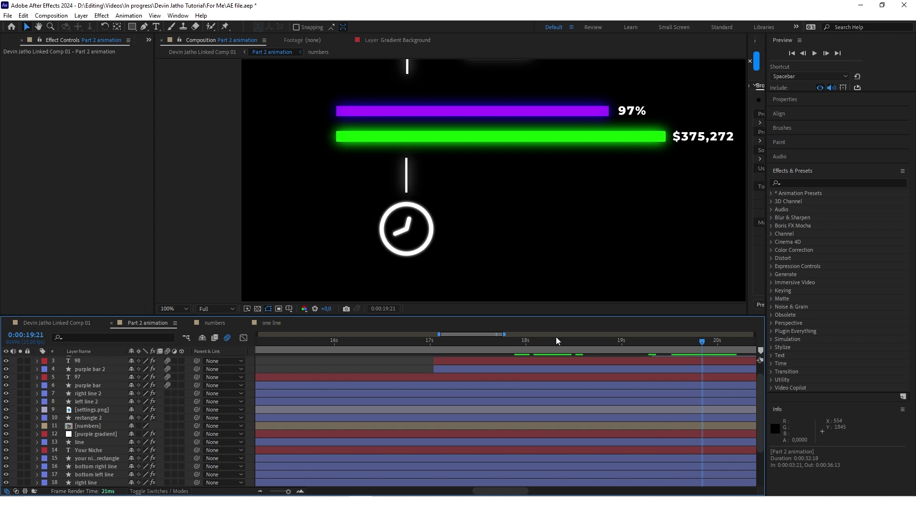
left_click_drag(470, 342, 529, 348)
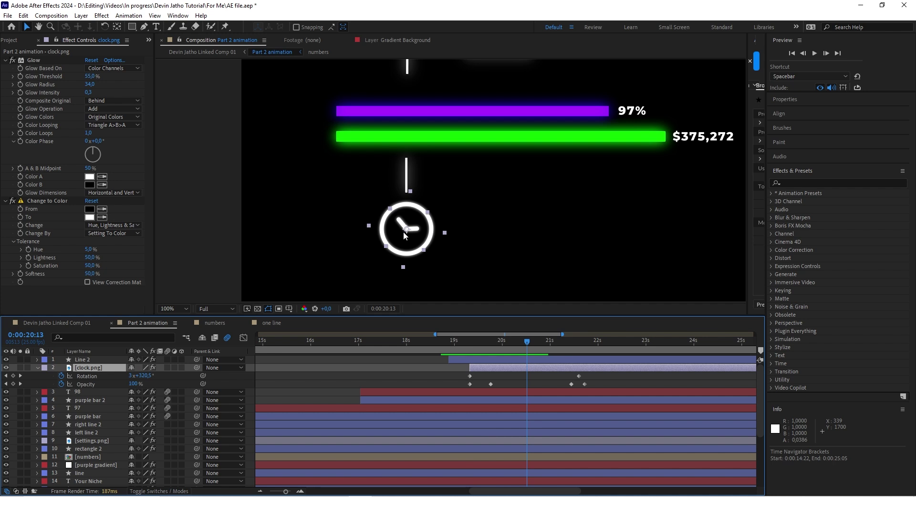
- Inspect the clock icon's centre up close and undo the last Pan Behind move of its anchor point
scroll(404, 232, "up", 1)
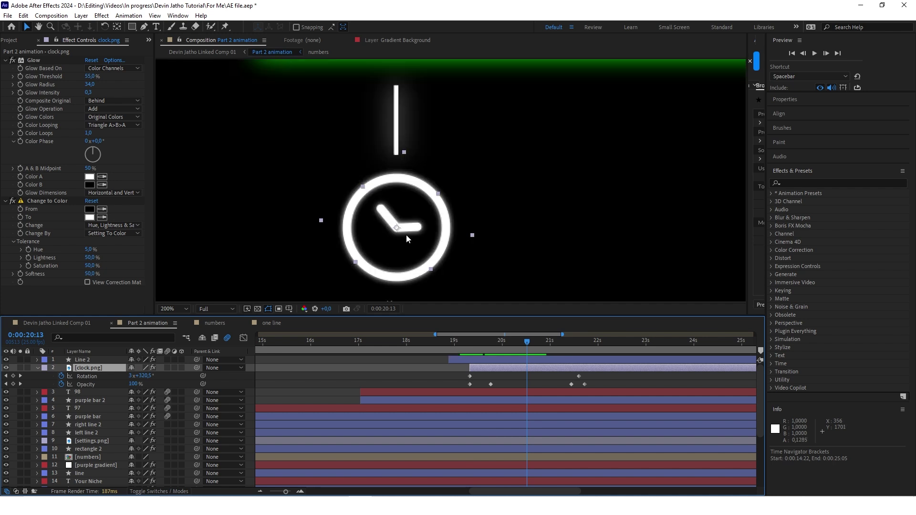
scroll(405, 235, "down", 1)
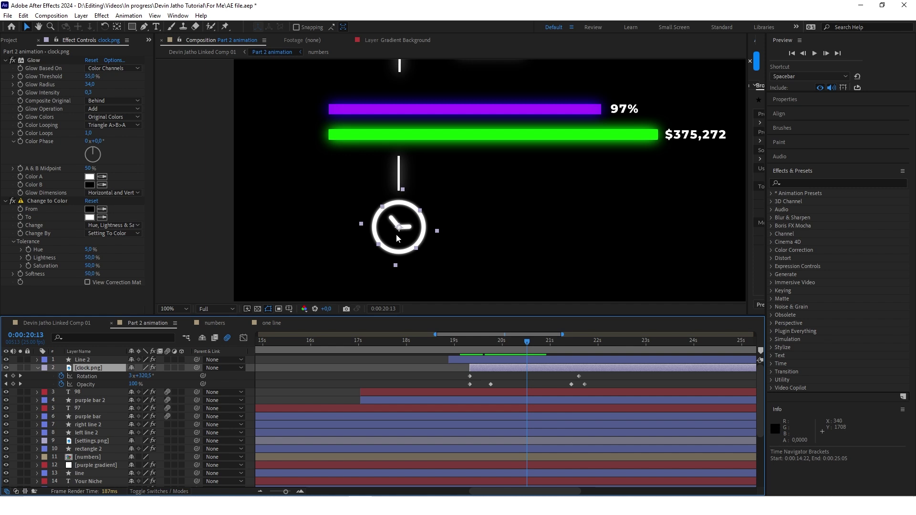
scroll(401, 231, "up", 1)
scroll(403, 222, "down", 1)
scroll(403, 223, "up", 1)
key("ctrl+z")
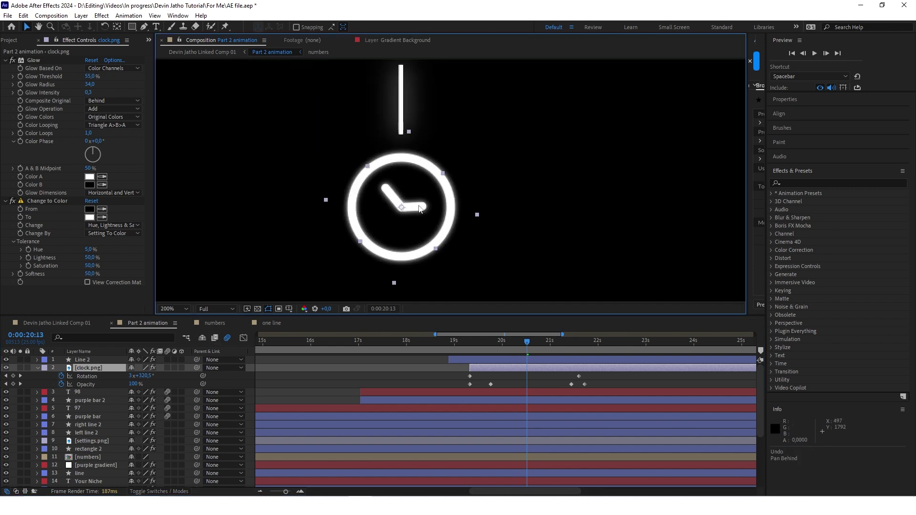
- Try a higher Rotation value on the clock icon at 0:00:20:13, check the spin, and undo the change
left_click_drag(144, 377, 197, 376)
key("Page_Up")
key("Page_Up")
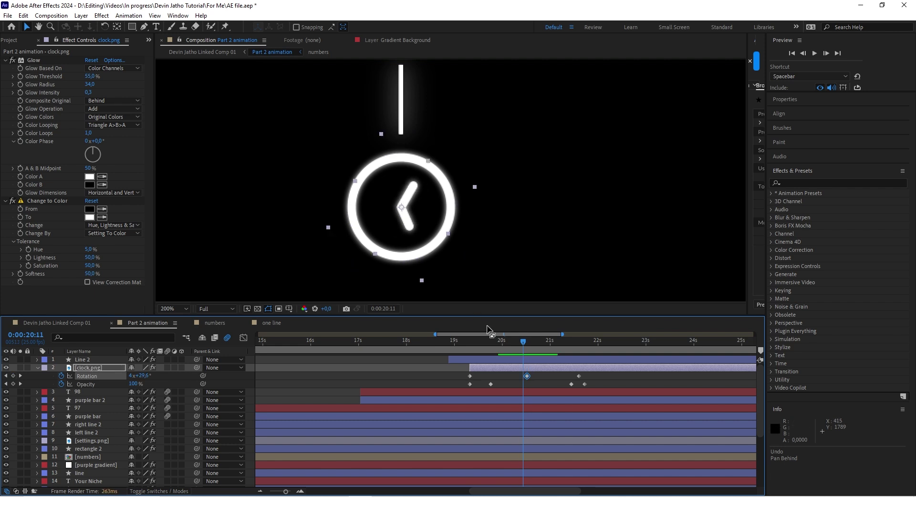
left_click_drag(523, 340, 540, 342)
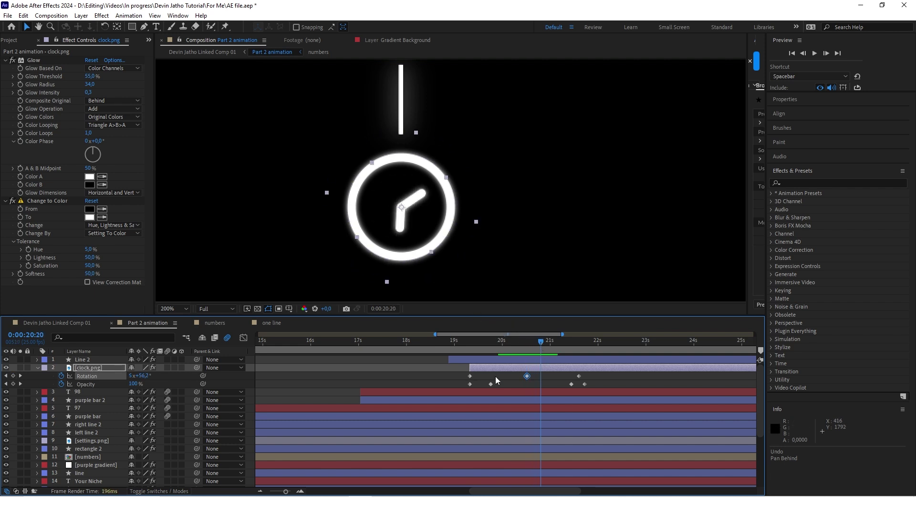
key("ctrl+z")
key("ctrl+z")
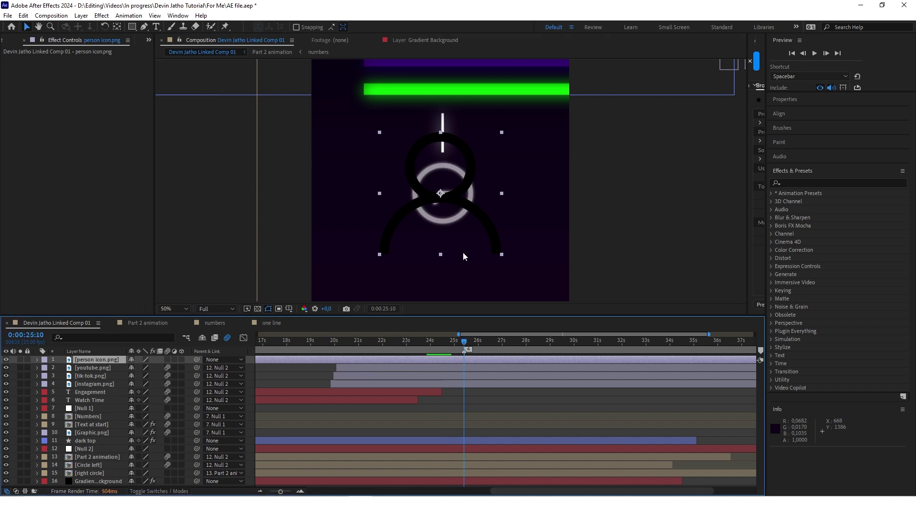
- Move the person icon beside the clock to about 838, 990 and make its layer start at 0:00:25:10
left_click_drag(459, 196, 530, 203)
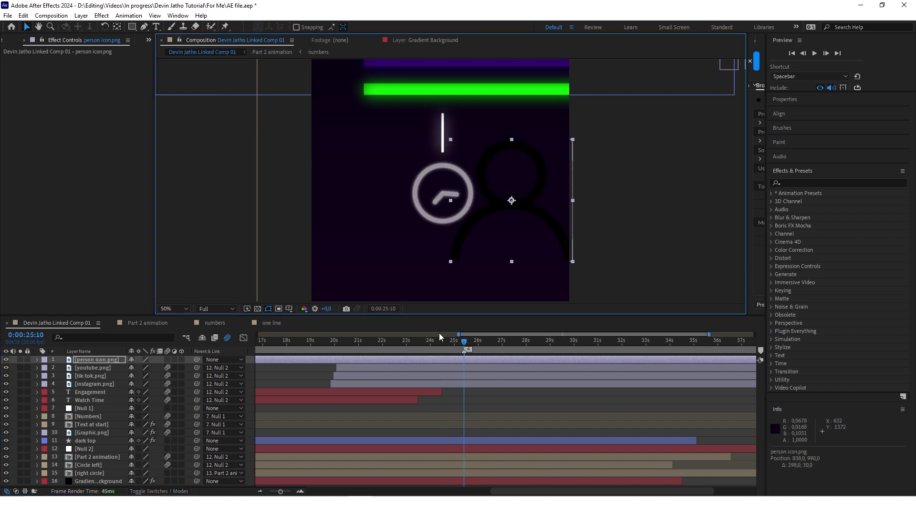
left_click(532, 356)
key("minus")
left_click_drag(361, 360, 574, 361)
key("equal")
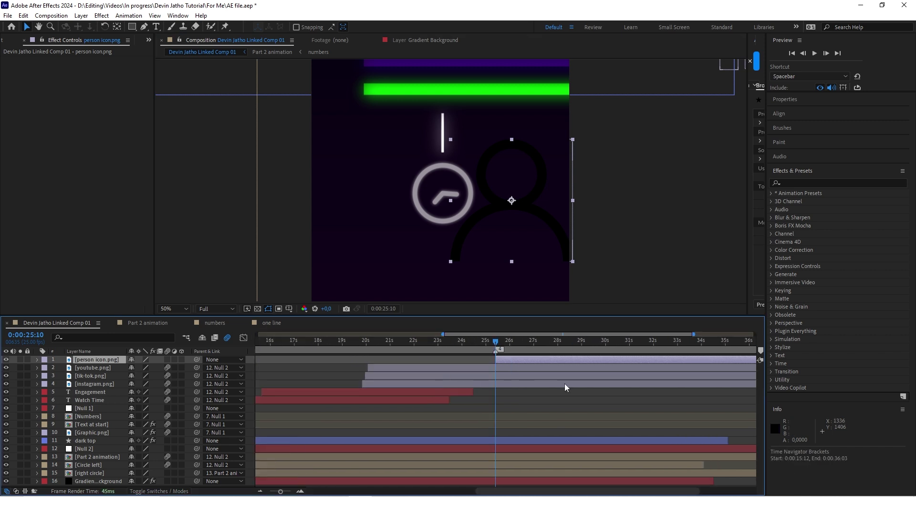
- Find the Change to Color effect and apply it to the person icon layer
left_click(802, 183)
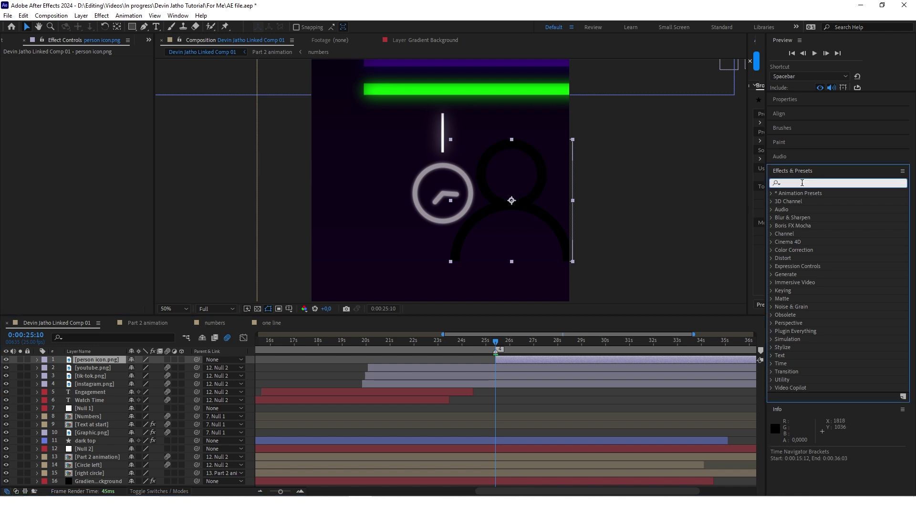
type("chan")
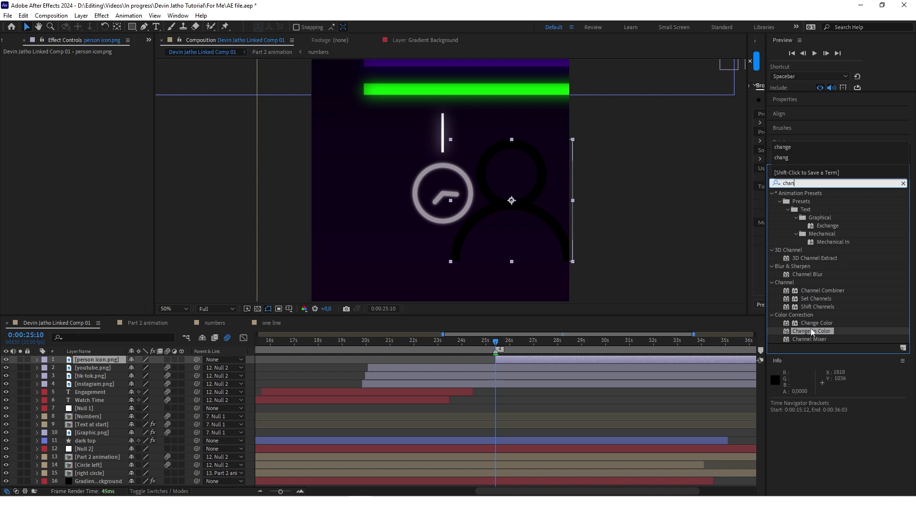
double_click(811, 328)
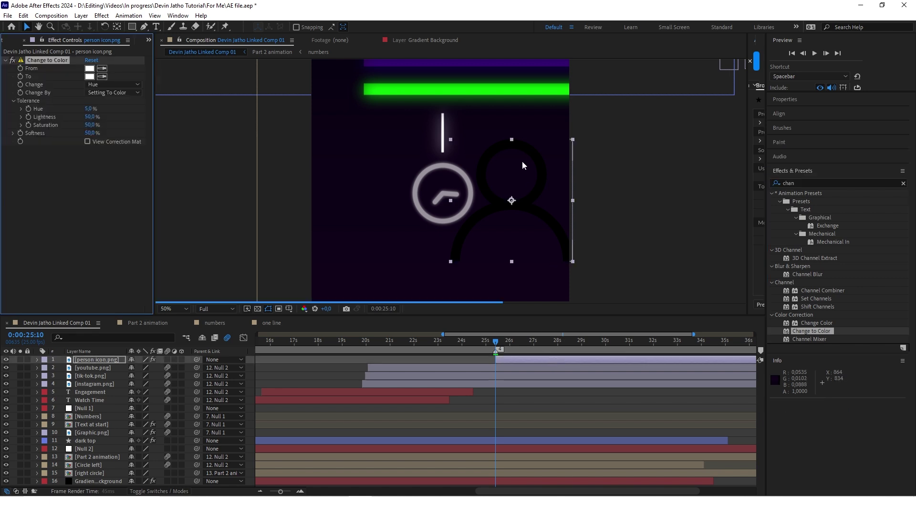
- Set Change to Color on the person icon to turn its black into white, changing Hue, Lightness & Saturation
left_click(101, 68)
left_click(537, 155)
scroll(565, 162, "up", 2)
left_click(113, 84)
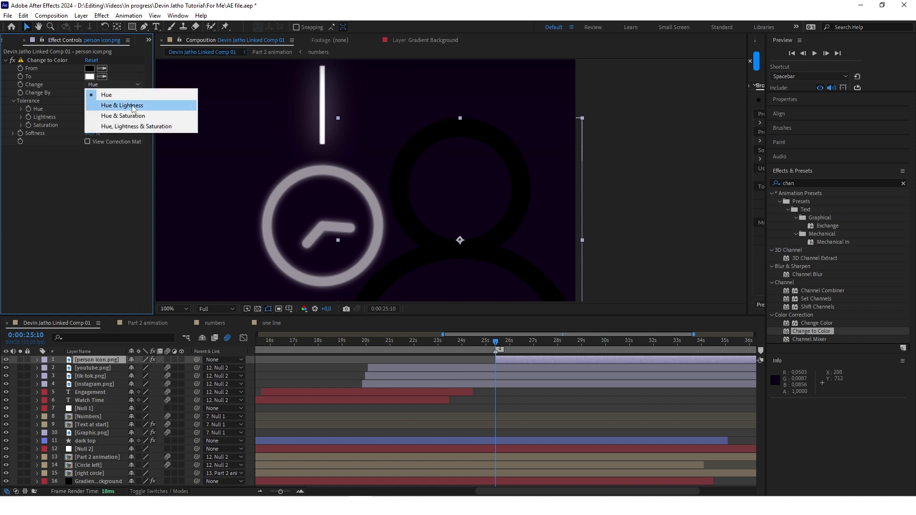
left_click(119, 126)
scroll(454, 162, "down", 4)
scroll(440, 189, "up", 2)
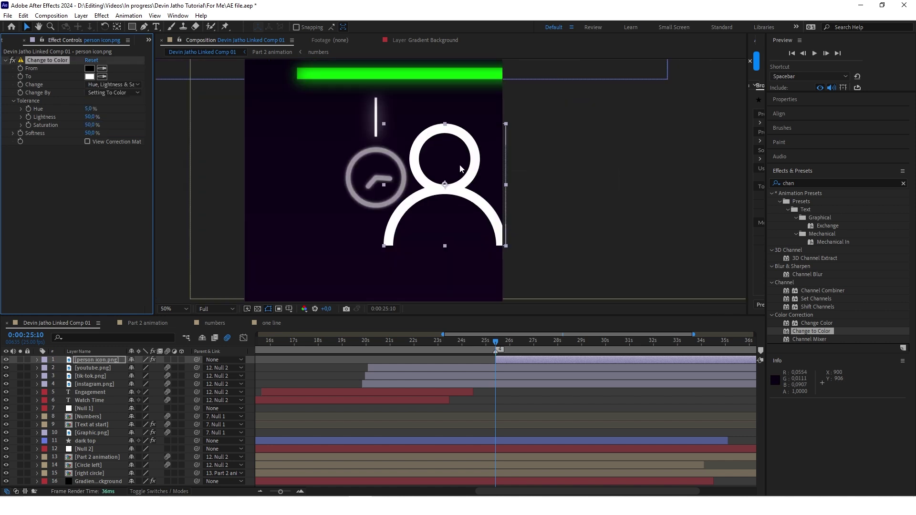
- Scale the person icon to 21%, place it at 380, 1012, and put a duplicate beside it at 452, 1012
left_click_drag(441, 189, 345, 196)
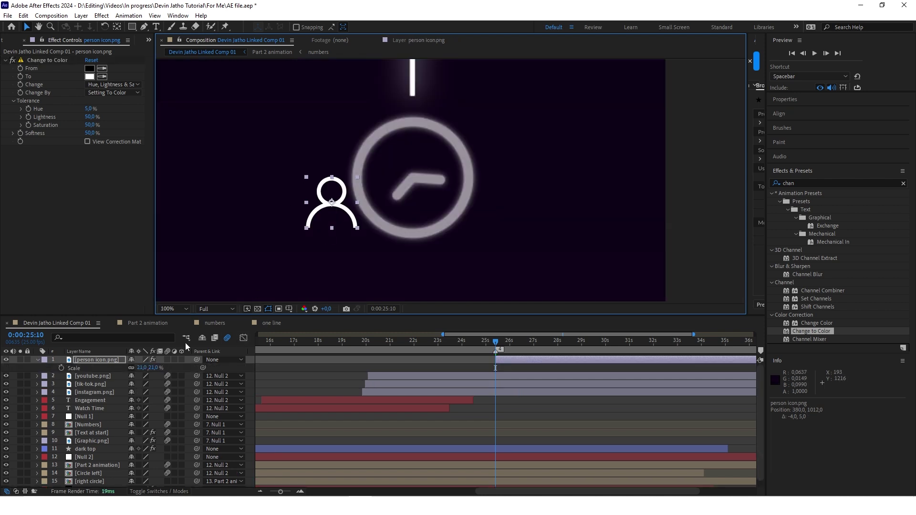
left_click(106, 361)
key("ctrl+d")
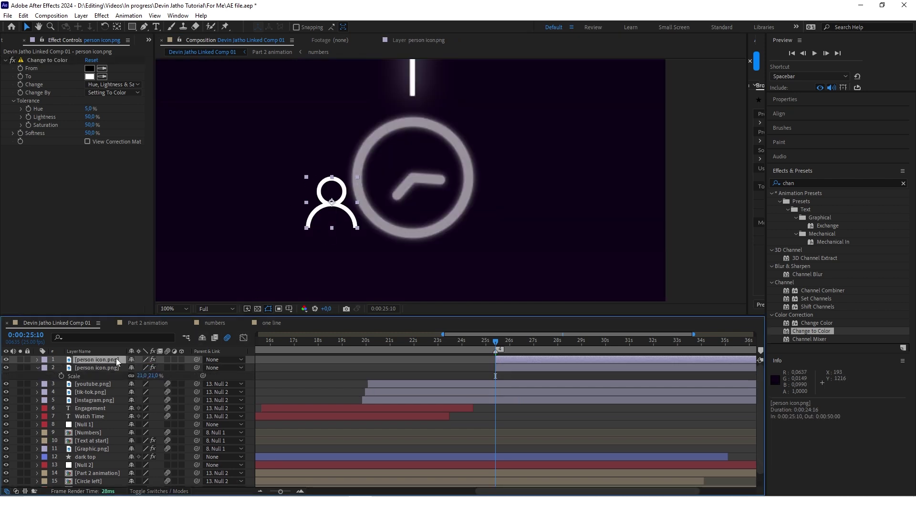
key("p")
left_click_drag(139, 368, 170, 368)
scroll(362, 219, "up", 1)
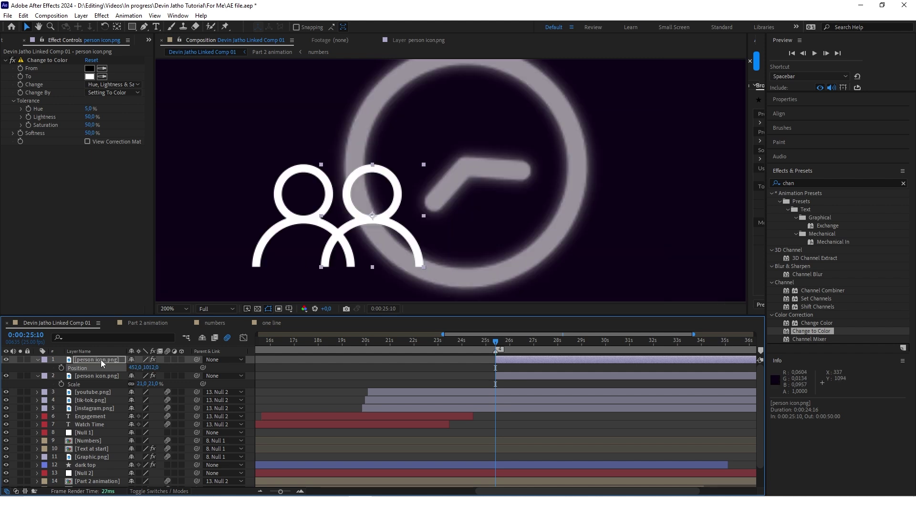
- Draw a Pen tool mask on the duplicated person icon that follows the first icon's shoulder and hides the overlap
left_click(143, 26)
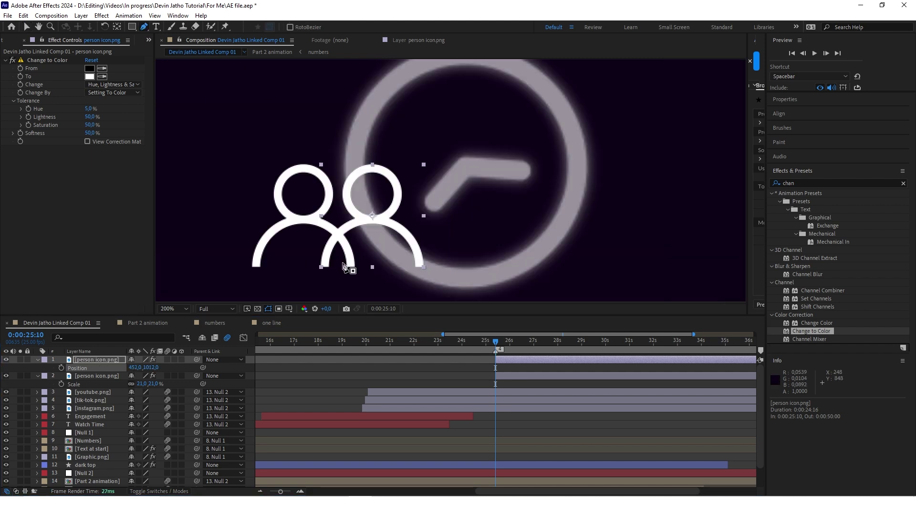
left_click(326, 224)
left_click(341, 237)
left_click(351, 263)
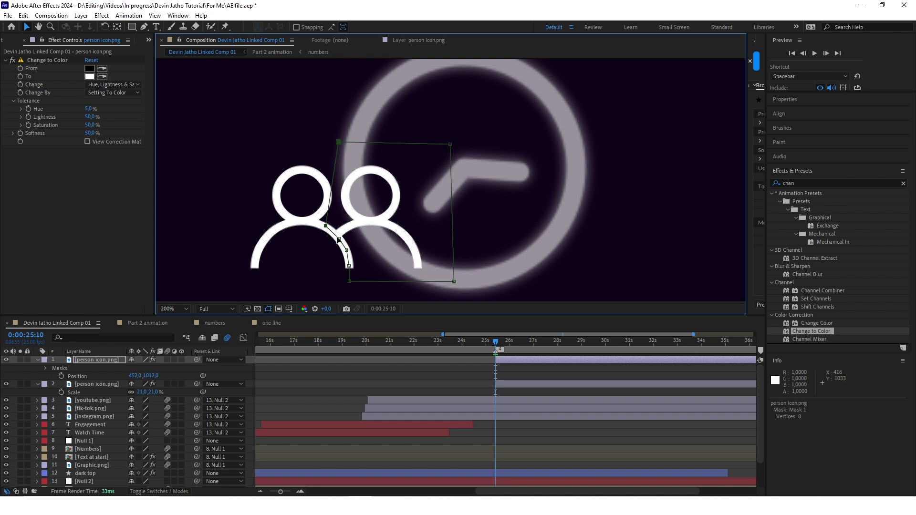
- Duplicate the masked person icon and place the copy at 523, 1012
left_click(201, 375)
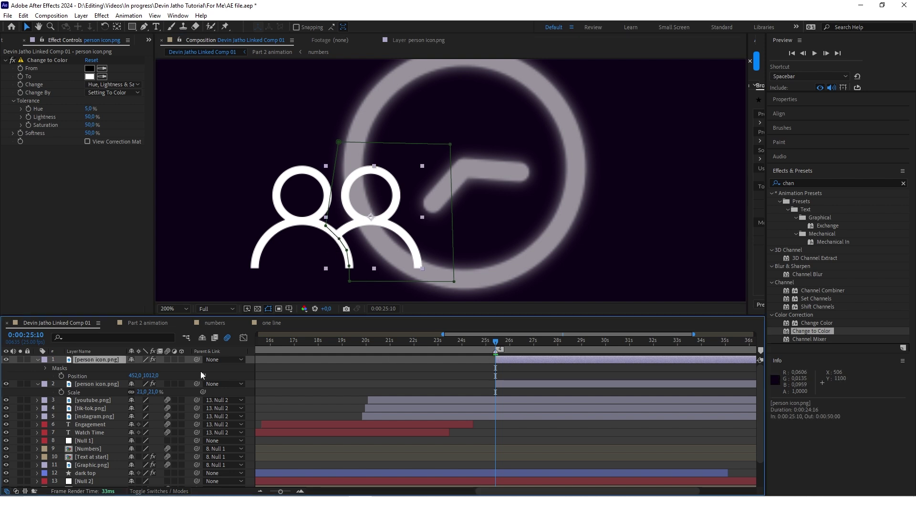
key("ctrl+d")
key("p")
left_click_drag(135, 368, 167, 365)
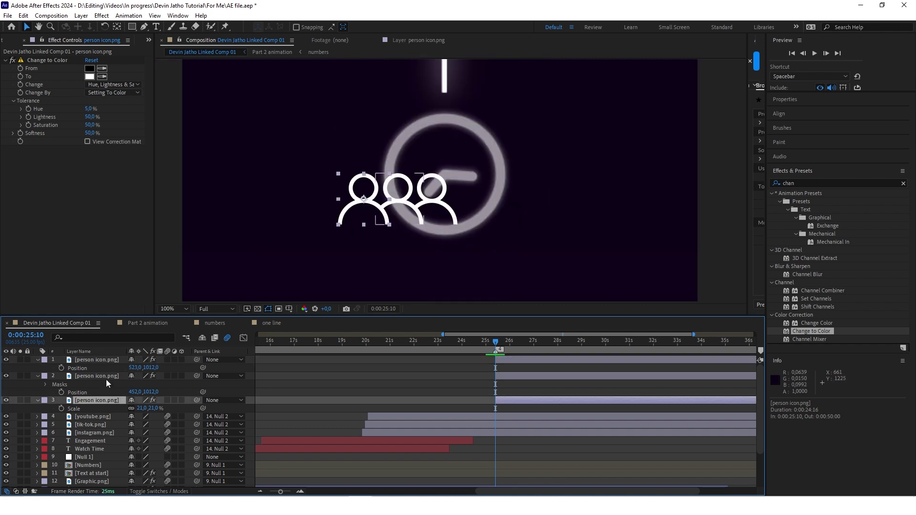
- Pre-compose the three person icon layers into a new composition named people
left_click(99, 361, "shift")
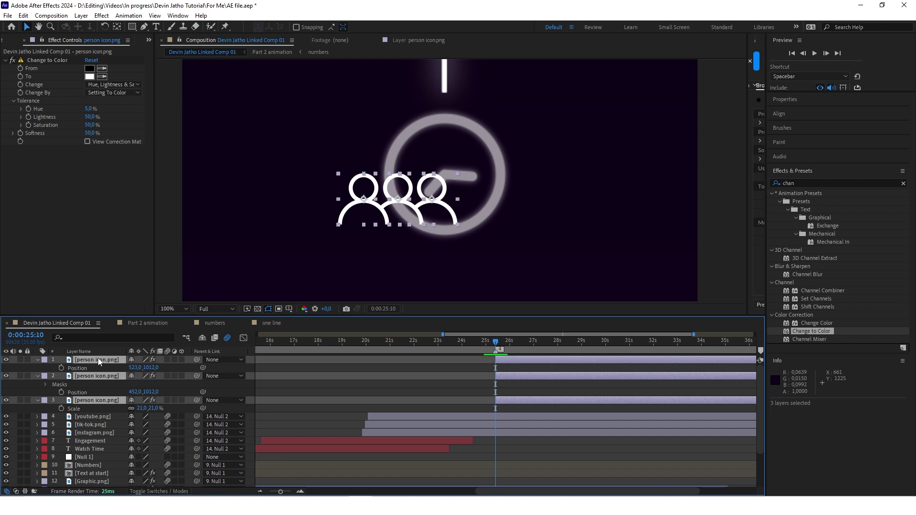
right_click(99, 362)
left_click(144, 297)
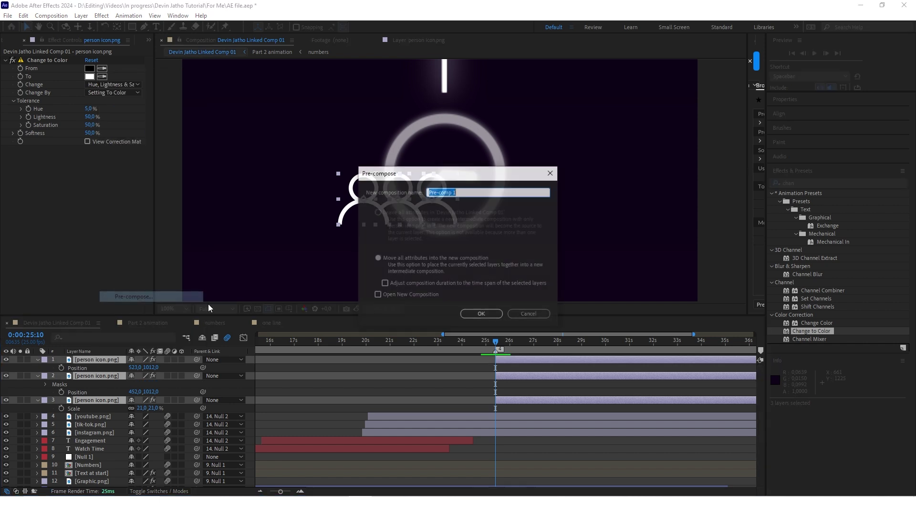
type("people")
left_click(496, 316)
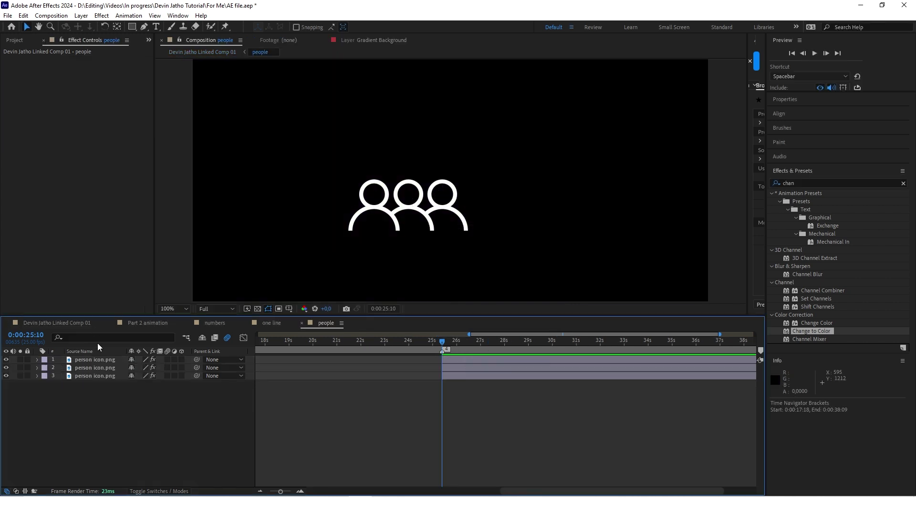
- Extend the row to six icons with duplicates at X 595, 667 and 739, and place another copy above the row's right end
key("ctrl+a")
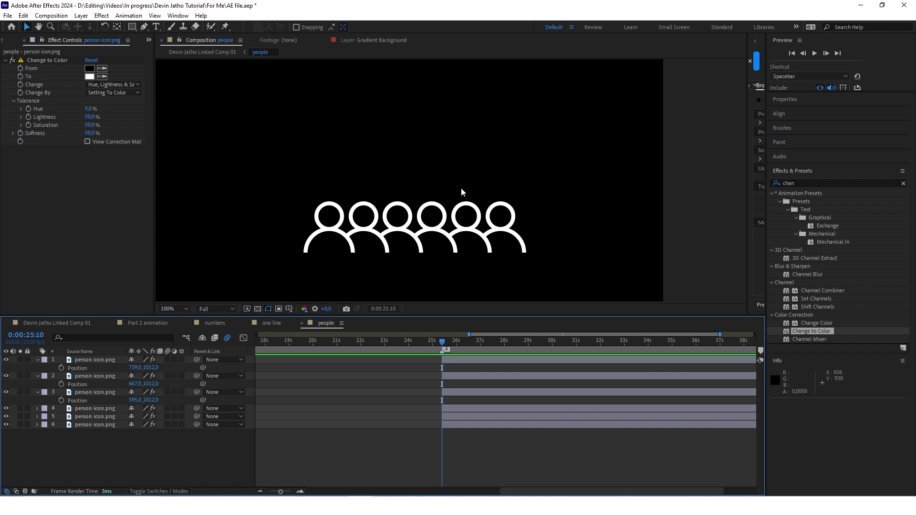
left_click_drag(37, 392, 37, 360)
left_click(81, 360)
key("ctrl+d")
scroll(552, 177, "up", 1)
scroll(554, 180, "down", 1)
left_click_drag(470, 241, 492, 210)
- Duplicate the front row's leftmost person icon and place the copy in the upper row, left of its first icon
left_click(97, 408)
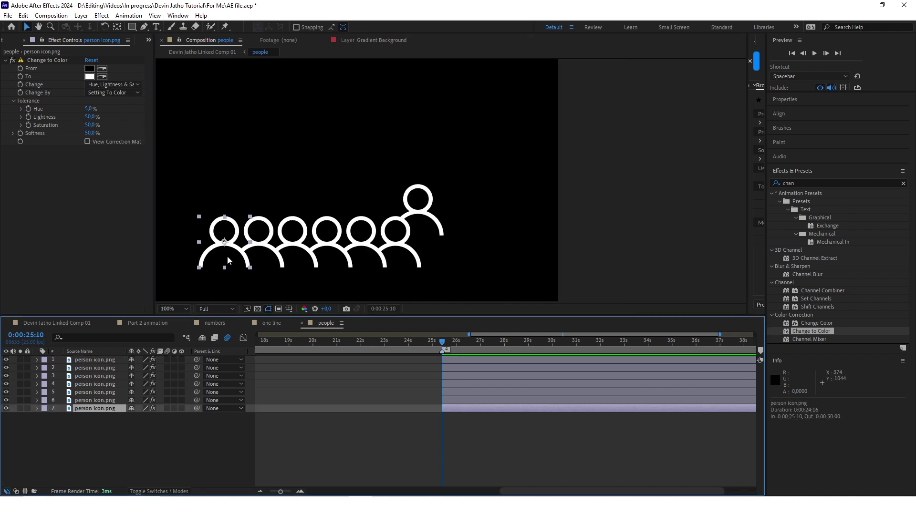
key("ctrl+d")
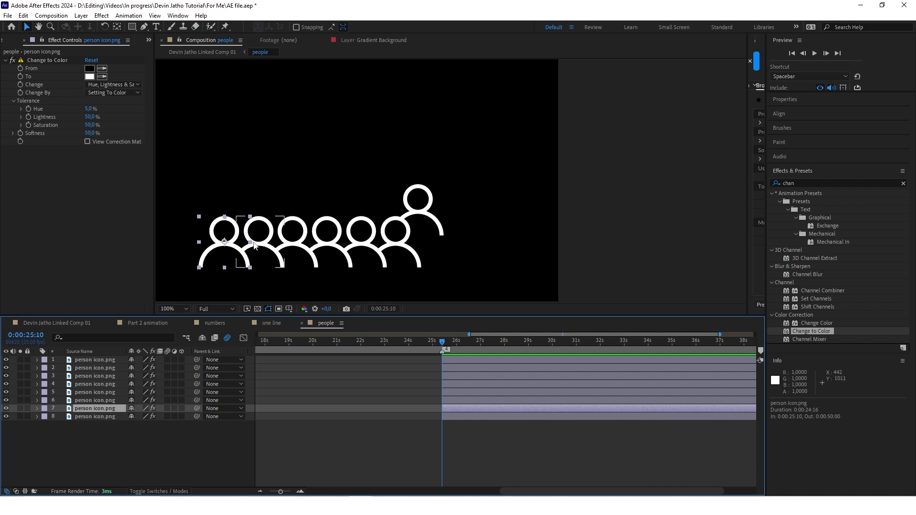
left_click_drag(231, 251, 387, 219)
scroll(384, 199, "up", 1)
left_click(91, 410)
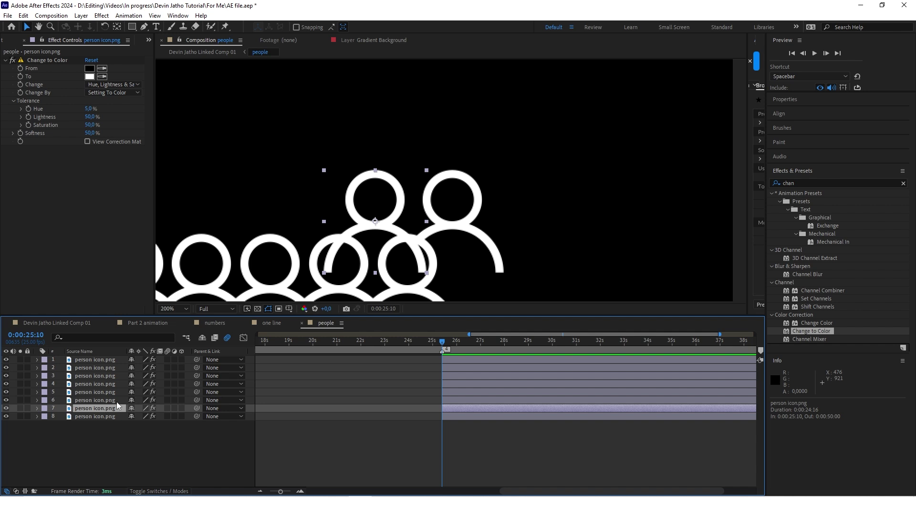
- Draw a closed Pen tool mask on the new upper-row icon, following the outlines of the two front-row heads that overlap it
left_click(144, 27)
left_click(332, 237)
left_click(351, 239)
left_click(359, 246)
left_click(365, 258)
left_click(384, 254)
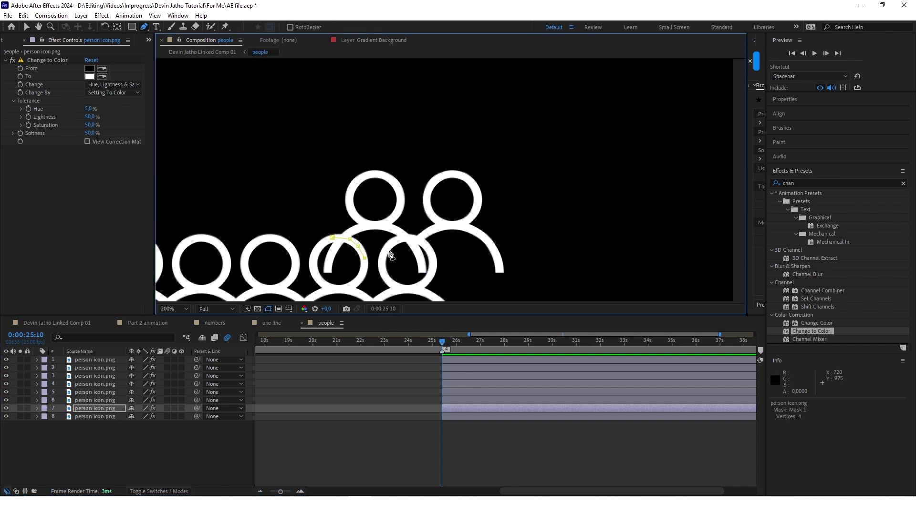
left_click(394, 243)
left_click(400, 239)
left_click(412, 238)
left_click(415, 187)
left_click(410, 134)
left_click(359, 133)
left_click(332, 158)
left_click(330, 187)
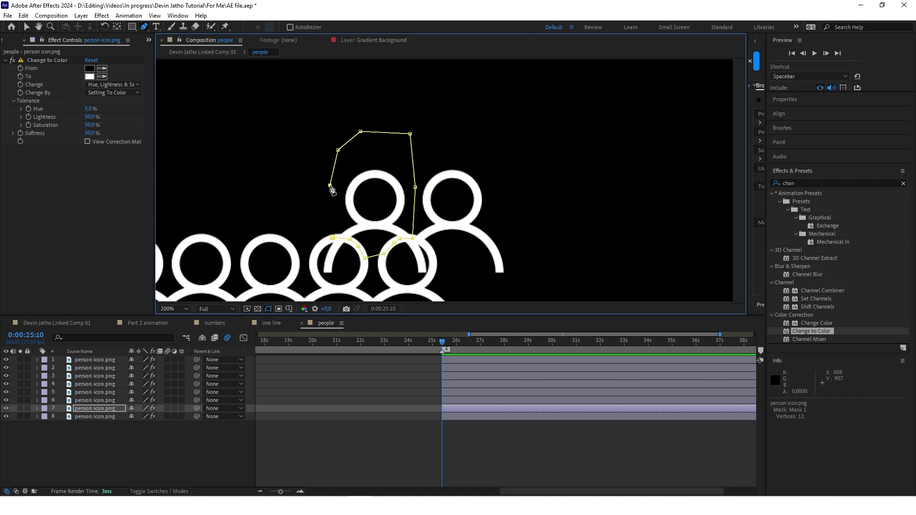
left_click(332, 237)
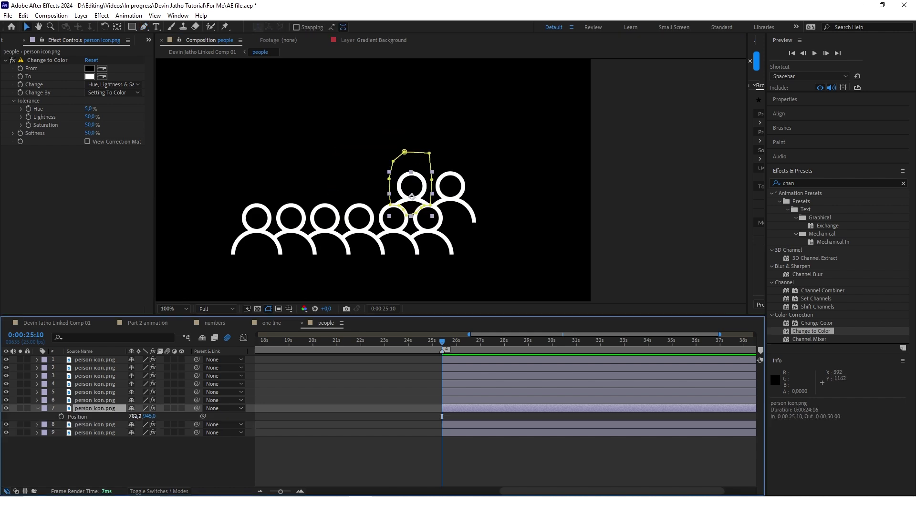
- Fill the upper row with duplicates of the masked icon at X 630, 558, 484 and 410, keeping Y at 945
left_click_drag(136, 416, 99, 414)
scroll(351, 195, "up", 2)
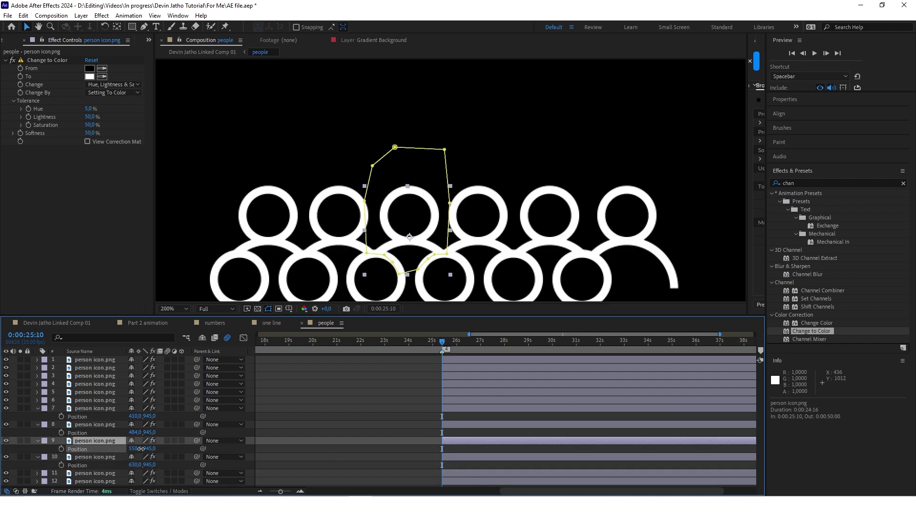
scroll(432, 161, "down", 2)
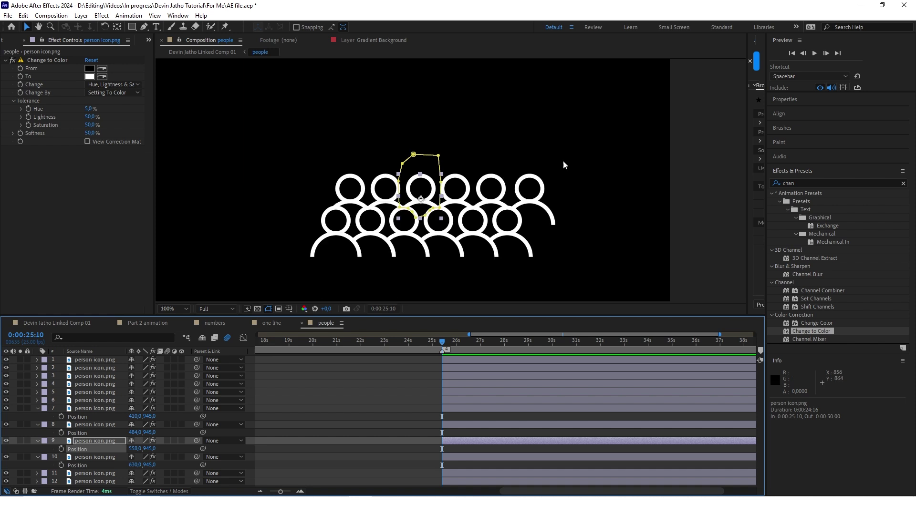
left_click(560, 162)
- Duplicate the front row's leftmost person icon and move the copy to 334, 945.5 at the upper row's left end
scroll(551, 190, "up", 1)
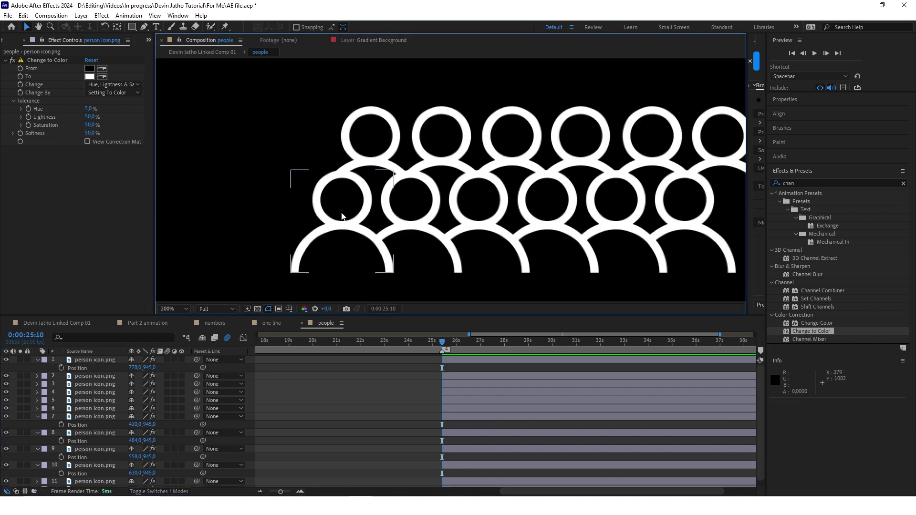
left_click(337, 231)
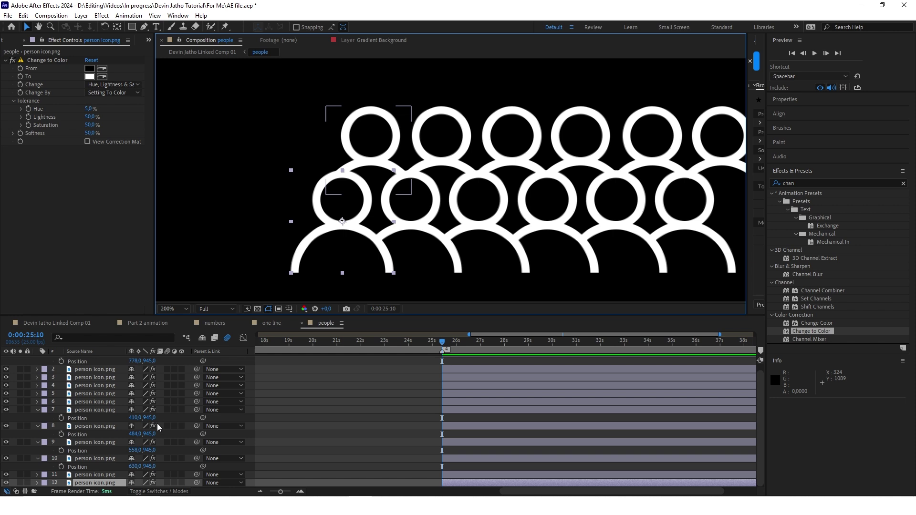
left_click_drag(317, 234, 274, 171)
- Mask the upper row's leftmost icon with the Pen tool so its shoulder stops at the front-row head
key("g")
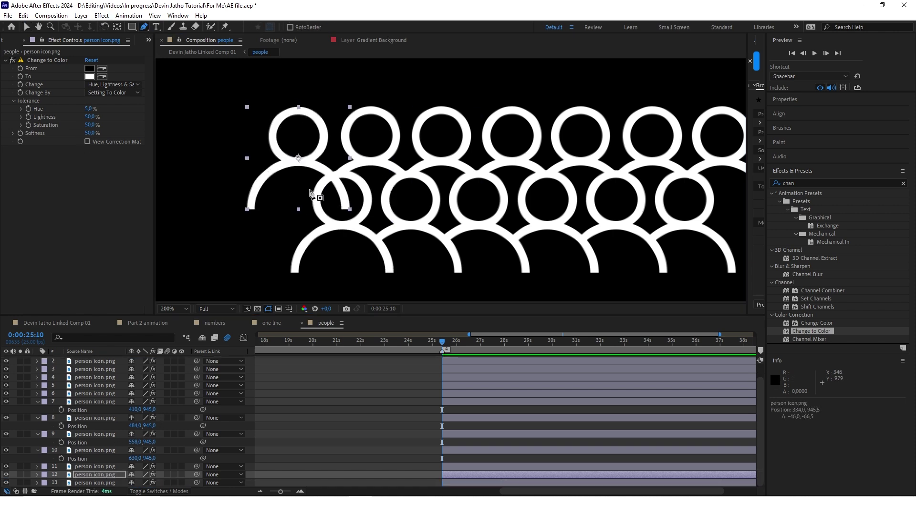
left_click(316, 203)
left_click(319, 186)
left_click(326, 179)
left_click(336, 176)
left_click(347, 174)
left_click(327, 97)
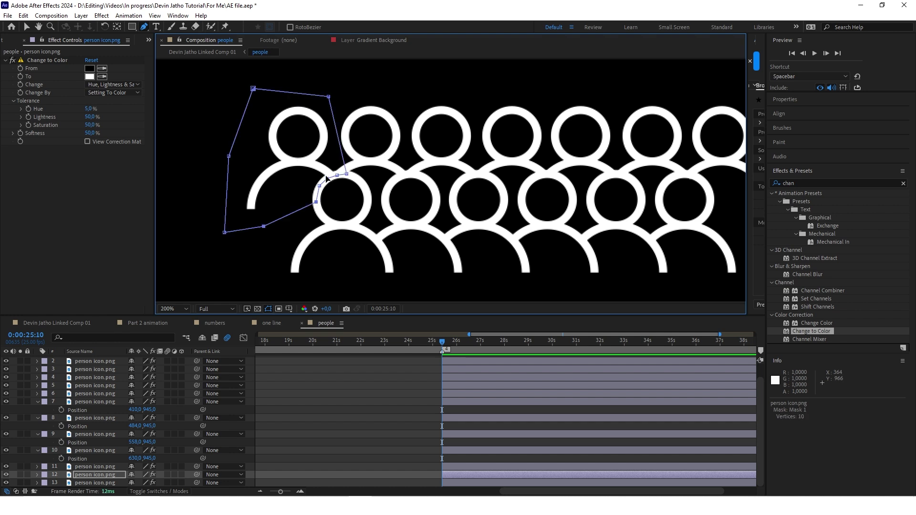
key("v")
scroll(319, 161, "down", 2)
left_click(400, 252)
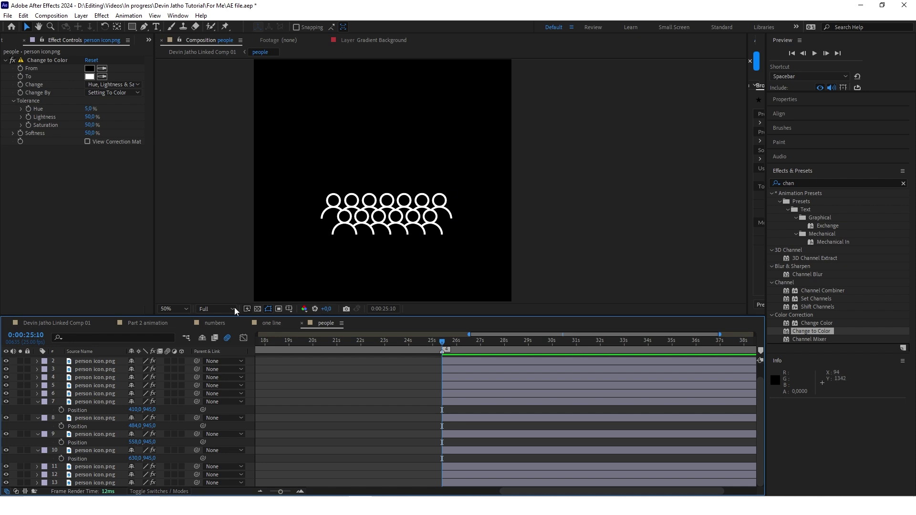
- Adjust the vertical Position of the people layer in Devin Jatho Linked Comp 01
left_click(73, 324)
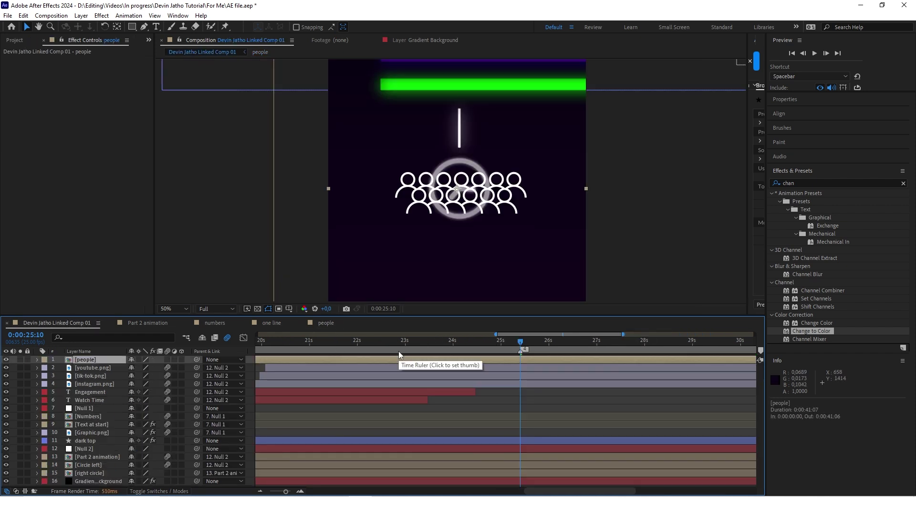
key("p")
left_click_drag(154, 369, 143, 369)
scroll(449, 161, "down", 2)
- In the people composition, keyframe the bottom person icon layer's Opacity from 0% at 0:00:25:10 to 100% at 0:00:25:17
double_click(458, 161)
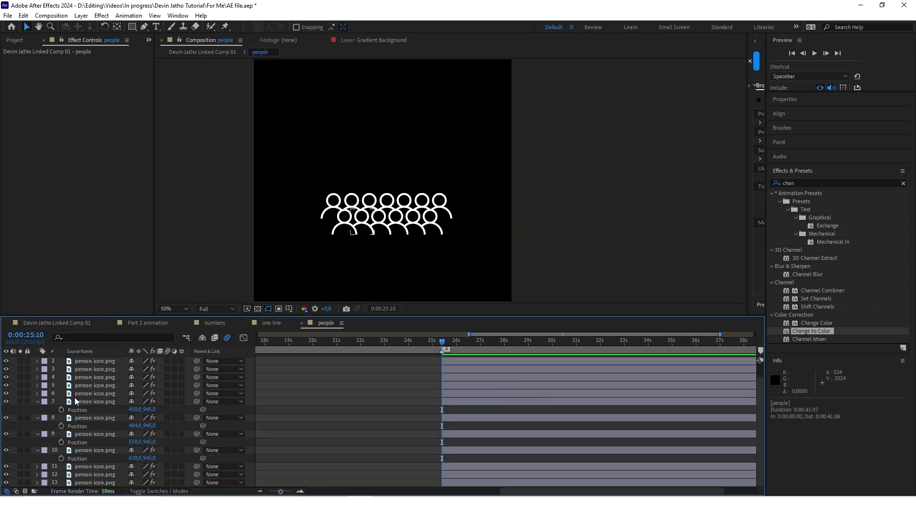
left_click(37, 401)
left_click(37, 418)
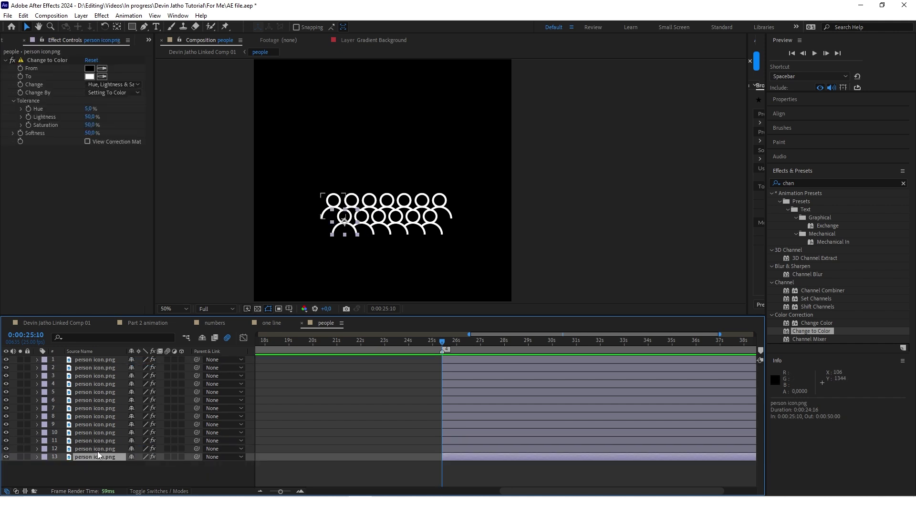
key("t")
left_click(61, 465)
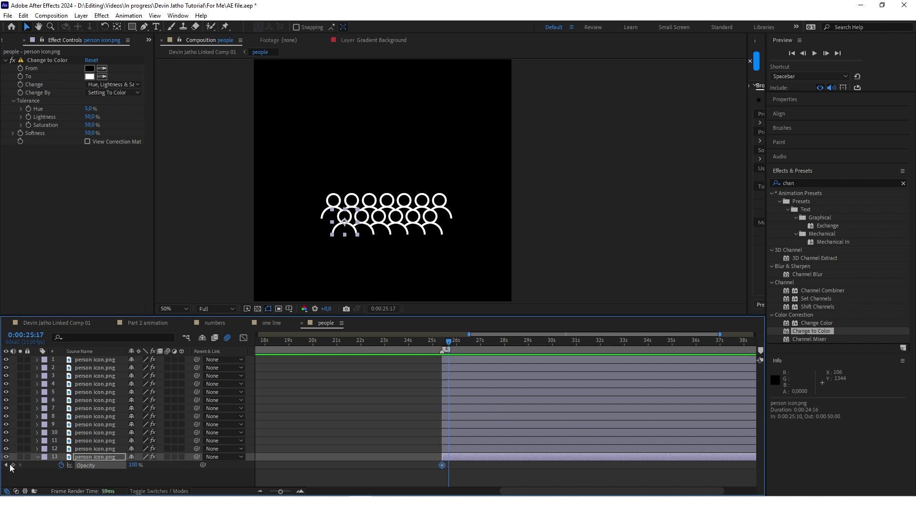
left_click(13, 465)
left_click_drag(452, 340, 442, 341)
left_click_drag(132, 466, 35, 464)
- Copy the Opacity keyframes and paste them onto the other twelve person icon layers at 0:00:25:10
left_click(87, 465)
key("ctrl+c")
left_click(98, 448)
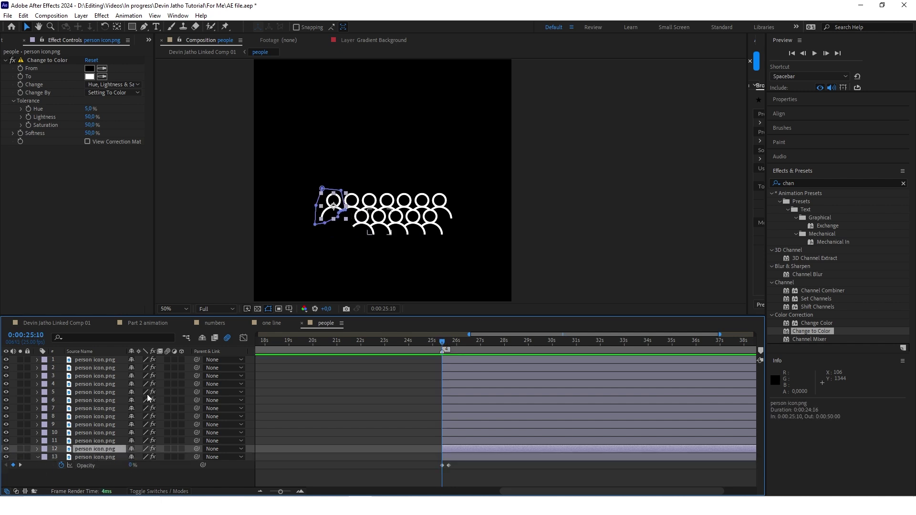
left_click(102, 360, "shift")
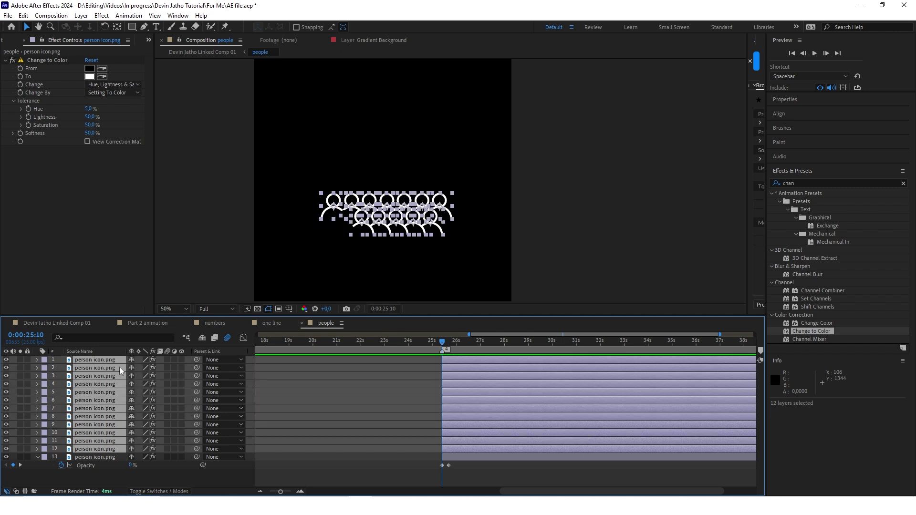
key("ctrl+v")
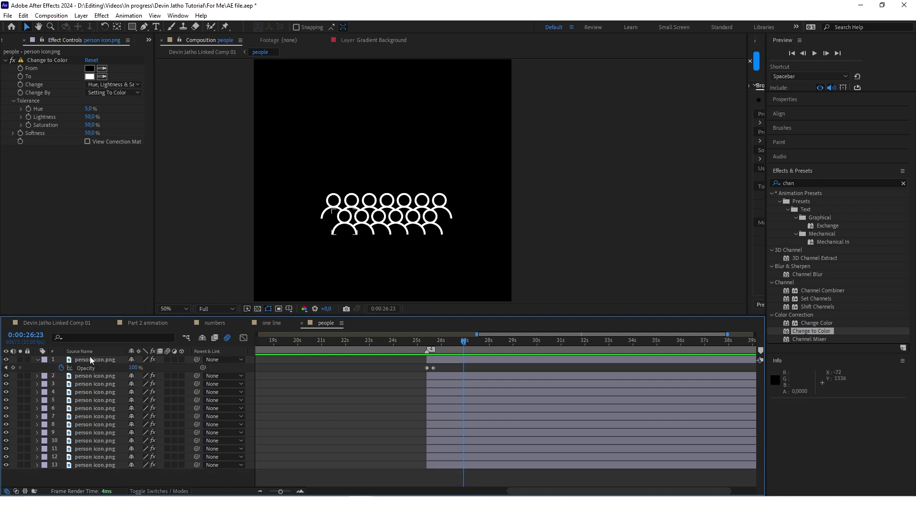
left_click(90, 358)
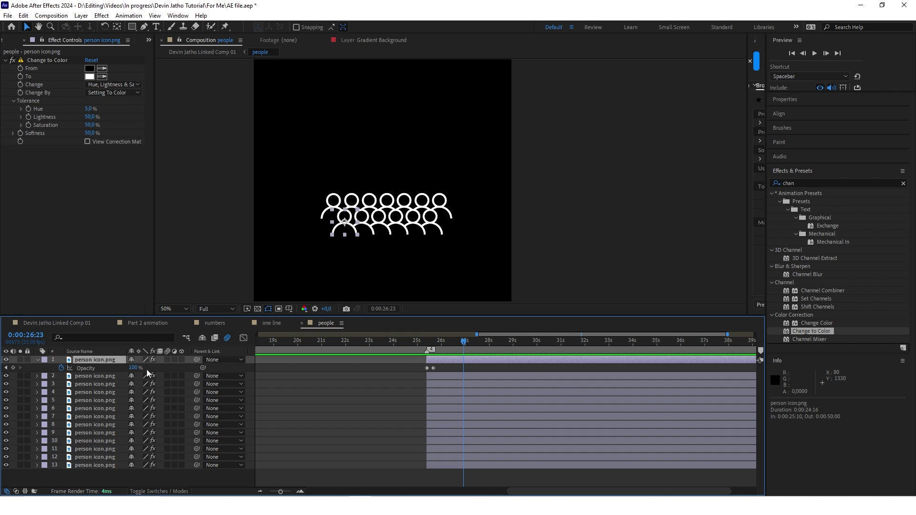
key("ctrl+shift+Down")
key("ctrl+shift+Down")
key("ctrl+shift+Down")
key("ctrl+shift+Down")
key("ctrl+shift+Down")
key("ctrl+shift+Down")
key("ctrl+shift+Down")
key("ctrl+shift+Down")
key("ctrl+shift+Down")
key("ctrl+shift+Down")
key("ctrl+shift+Down")
key("ctrl+shift+Down")
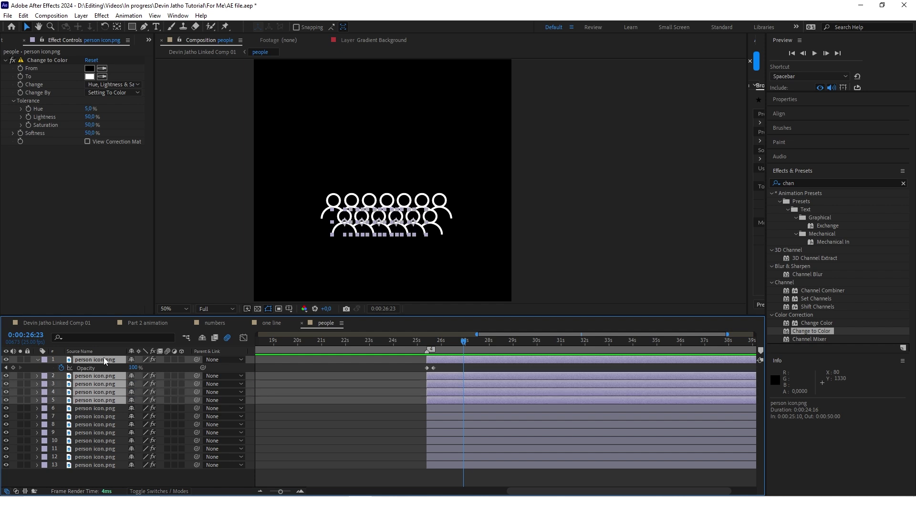
left_click(144, 478)
- Stagger the thirteen person icon layers so each starts one frame after the previous one, beginning at 0:00:25:10
scroll(458, 371, "up", 2)
scroll(328, 368, "up", 1)
key("j")
key("j")
scroll(330, 371, "up", 1)
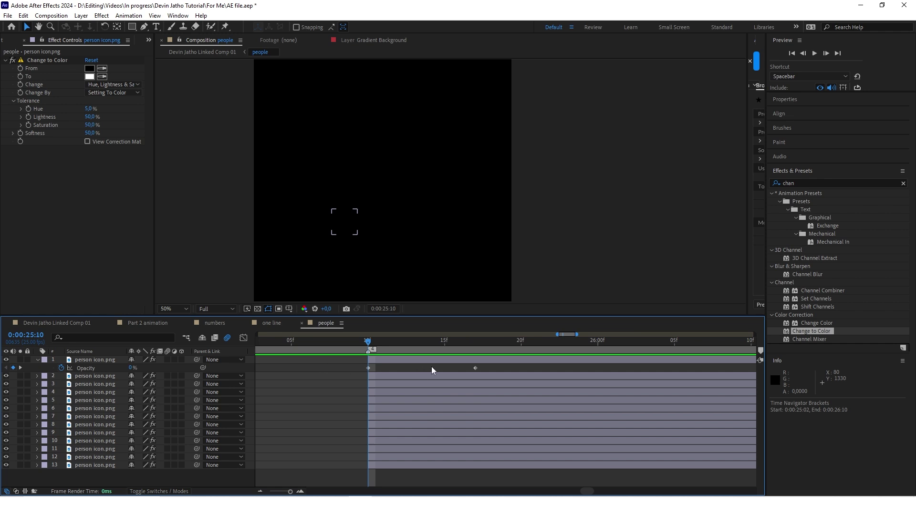
key("Page_Down")
left_click(391, 375)
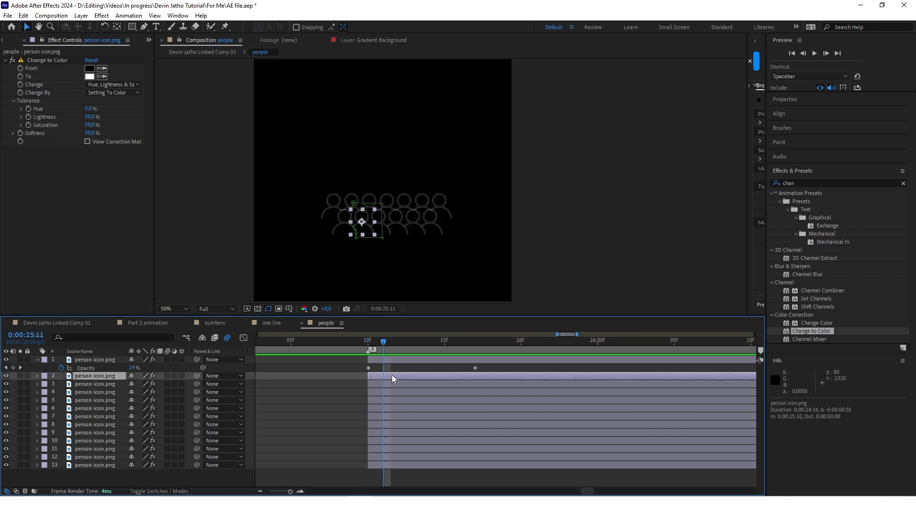
left_click_drag(391, 375, 440, 397)
key("Page_Down")
key("Page_Down")
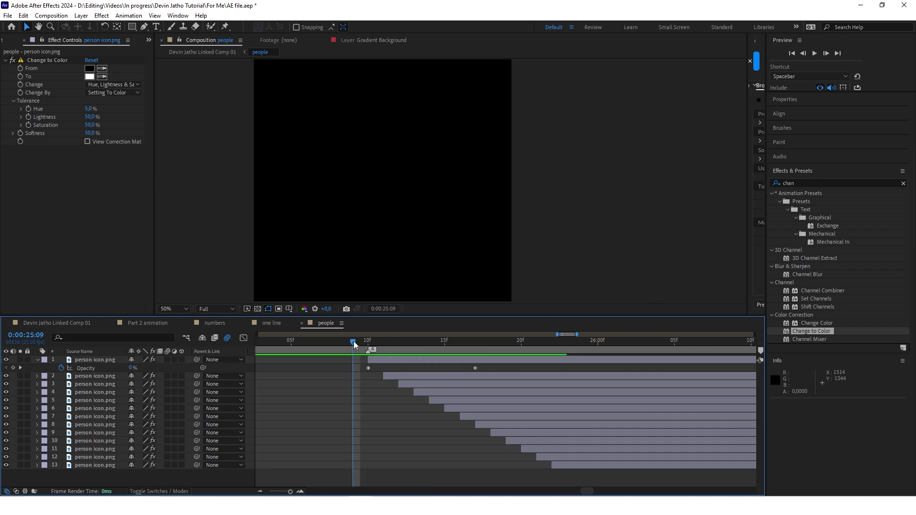
left_click_drag(353, 342, 545, 364)
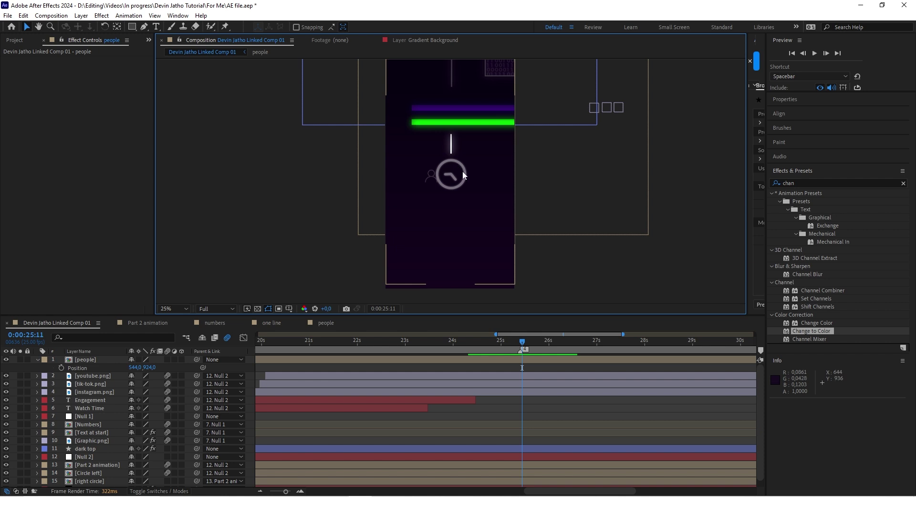
- In Devin Jatho Linked Comp 01, lower the people layer's Opacity to 32% behind the 450K number
double_click(462, 171)
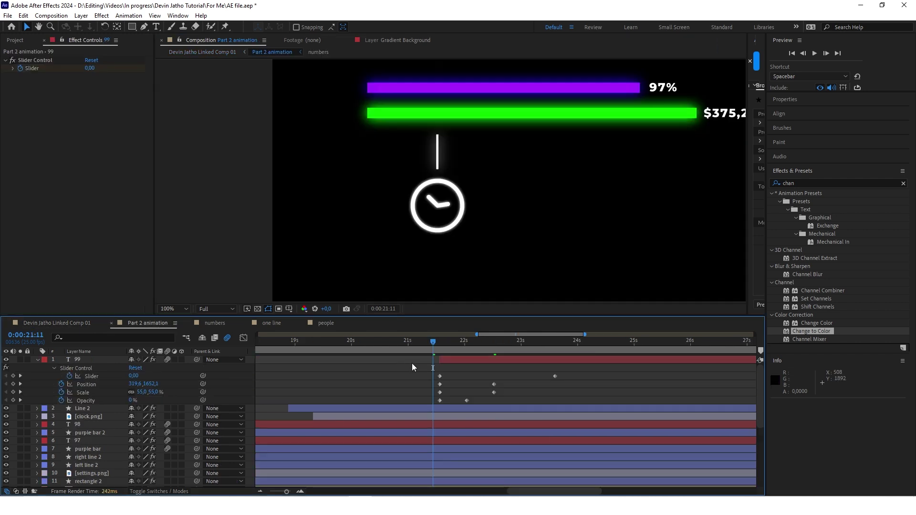
left_click_drag(434, 341, 479, 340)
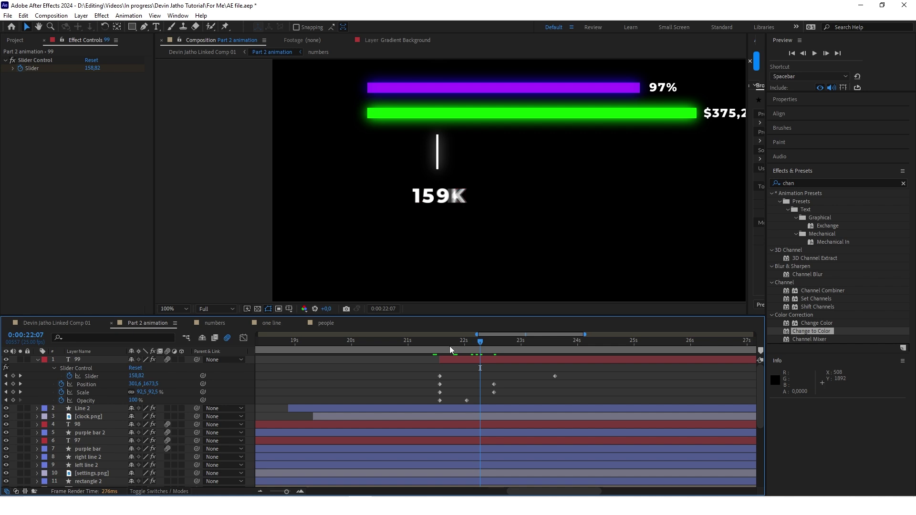
left_click(477, 341)
left_click_drag(478, 340, 513, 339)
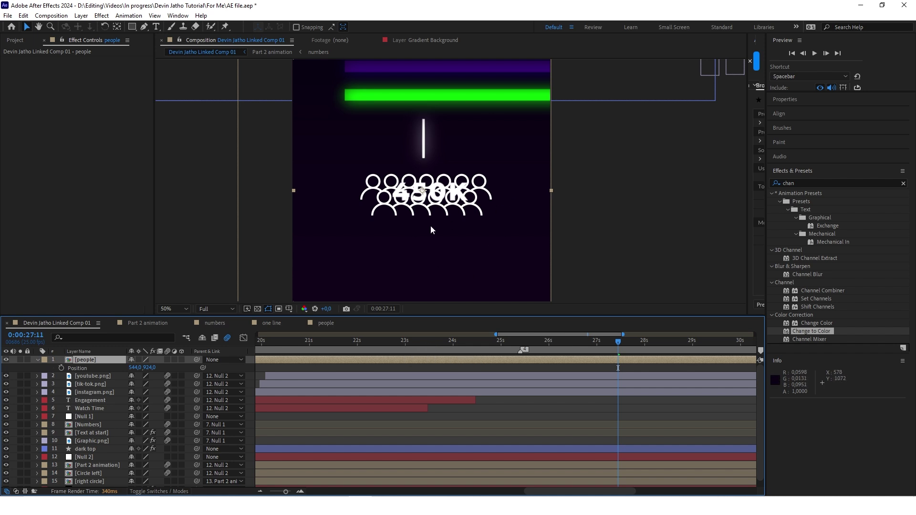
left_click(92, 359)
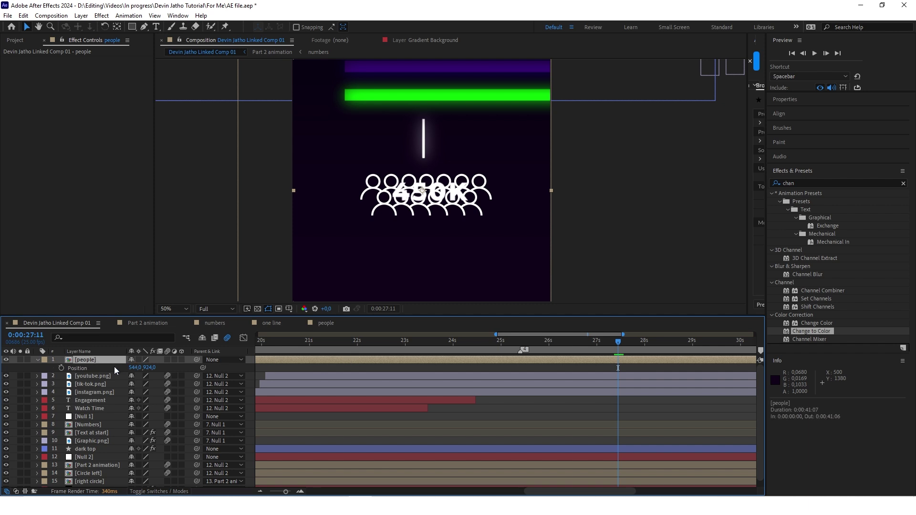
key("t")
left_click_drag(137, 367, 109, 367)
left_click_drag(450, 206, 463, 210)
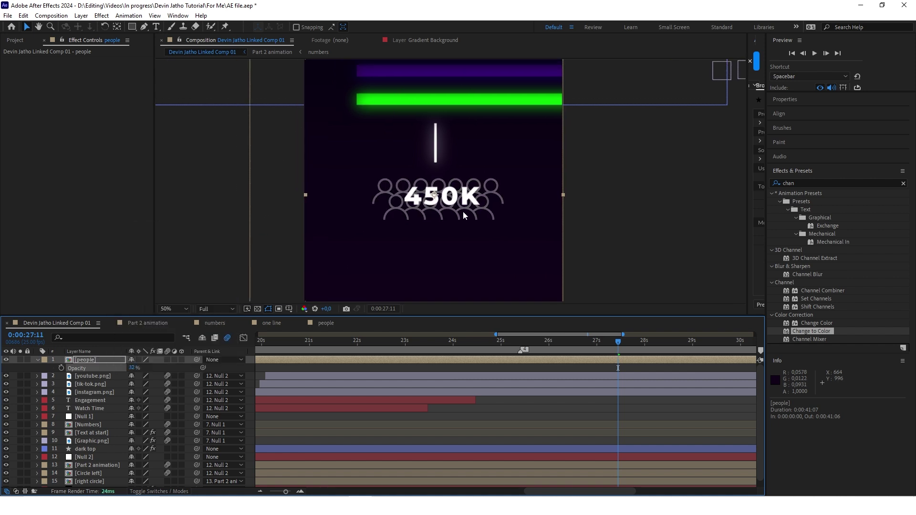
left_click_drag(616, 341, 509, 354)
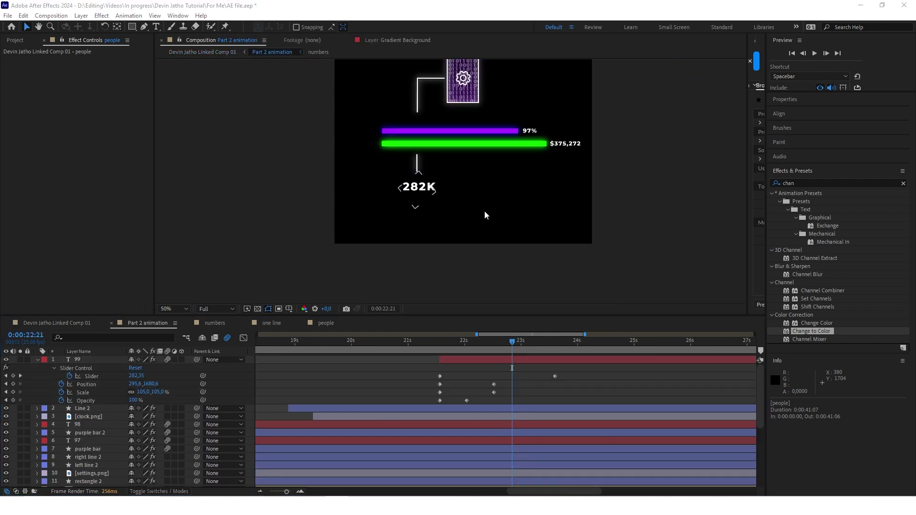
- Collapse the properties of the 99 text layer in the Part 2 animation composition
scroll(431, 195, "up", 4)
scroll(396, 196, "down", 2)
scroll(363, 196, "down", 2)
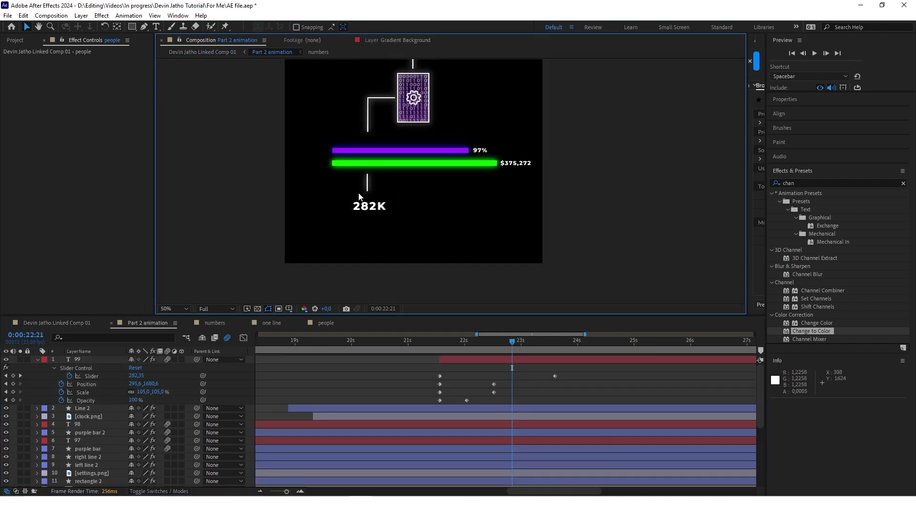
left_click(37, 360)
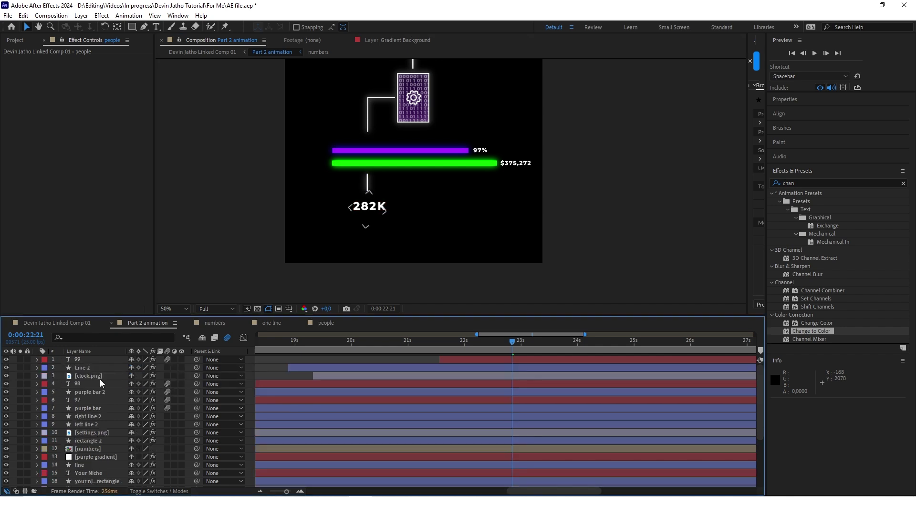
left_click(95, 367)
left_click(102, 270)
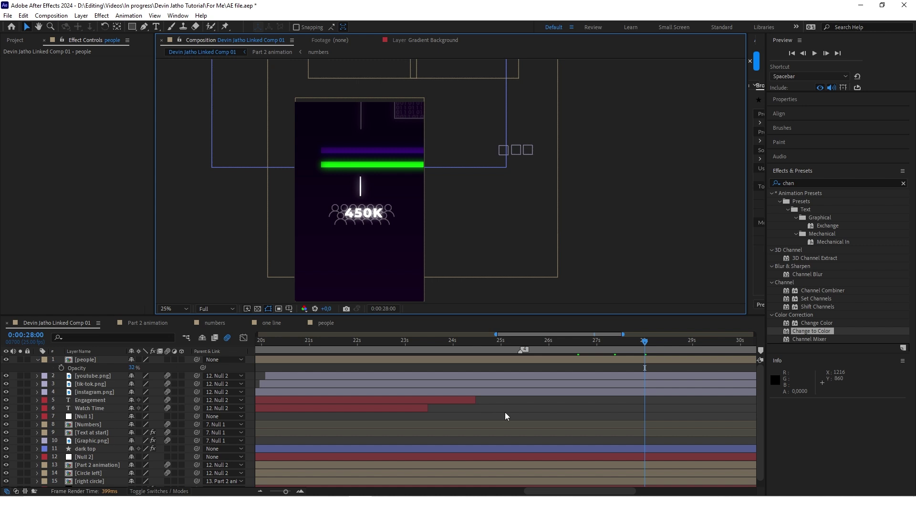
- Extend the Watch Time and Engagement text layers past the 30-second mark and collapse their revealed properties
scroll(505, 412, "down", 2)
left_click(434, 409)
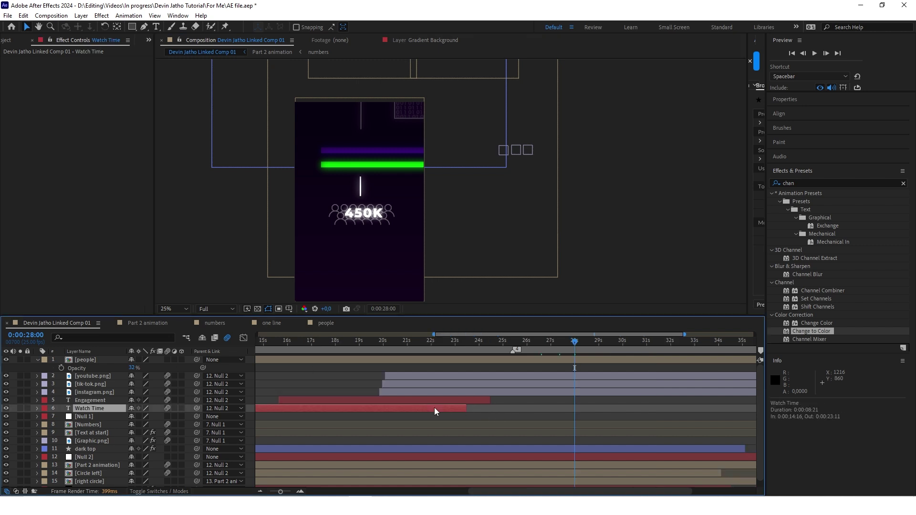
key("u")
left_click_drag(464, 409, 646, 408)
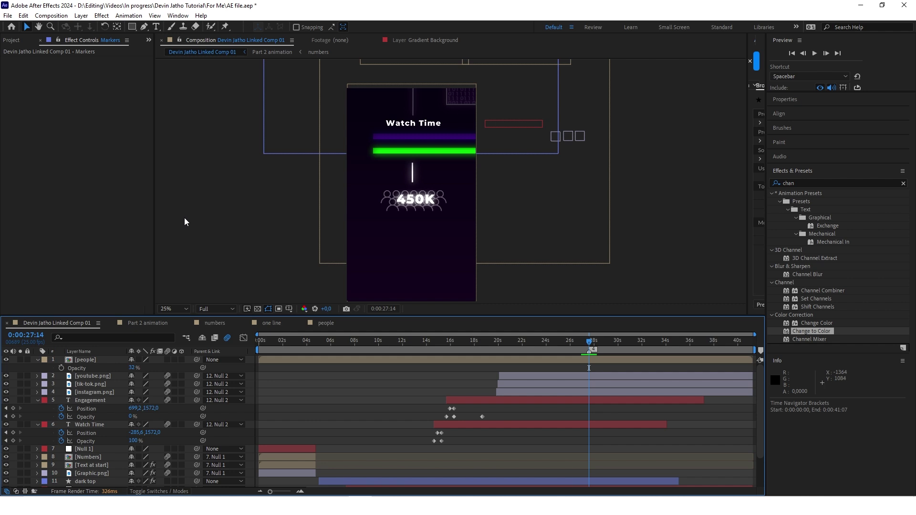
key("u")
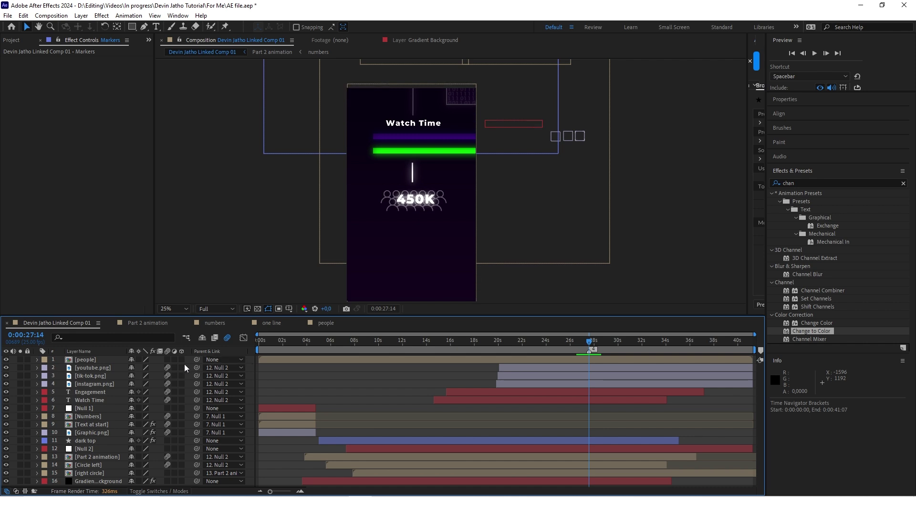
- Parent the people layer to Null 2 and reveal Null 2's keyframes
left_click_drag(198, 359, 89, 447)
left_click(375, 447)
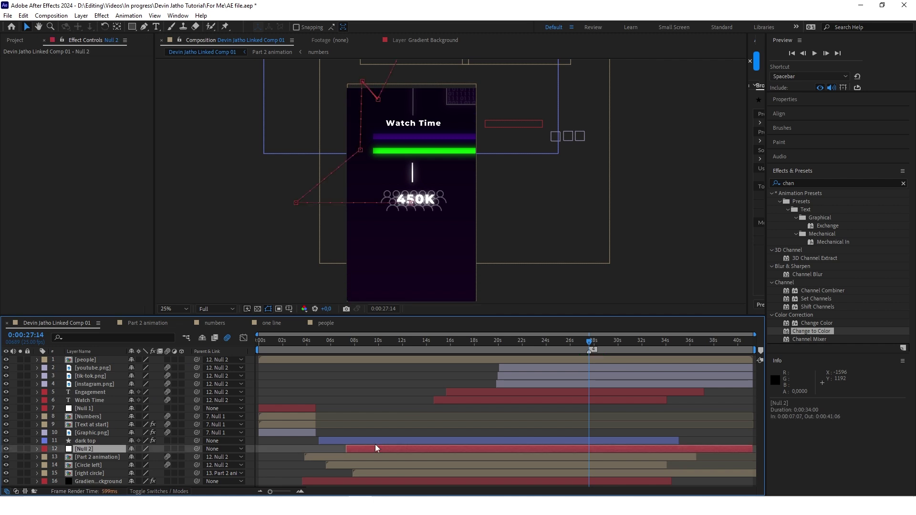
key("u")
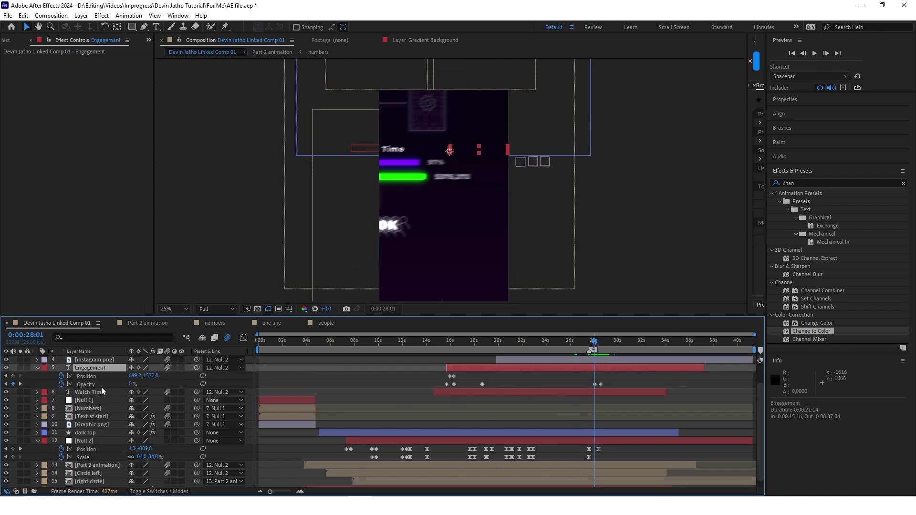
- Trim the youtube.png, tik-tok.png and instagram.png layers to end at 0:00:24:13
left_click(601, 341)
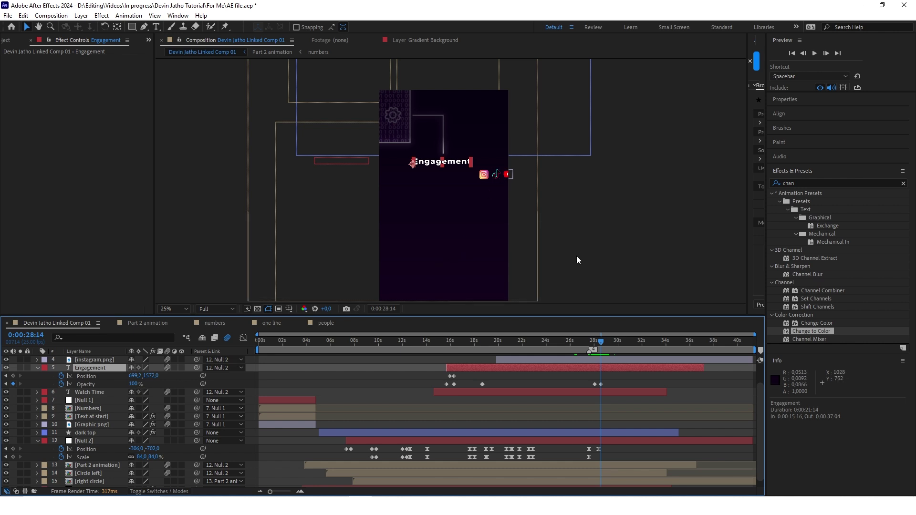
left_click_drag(601, 341, 552, 341)
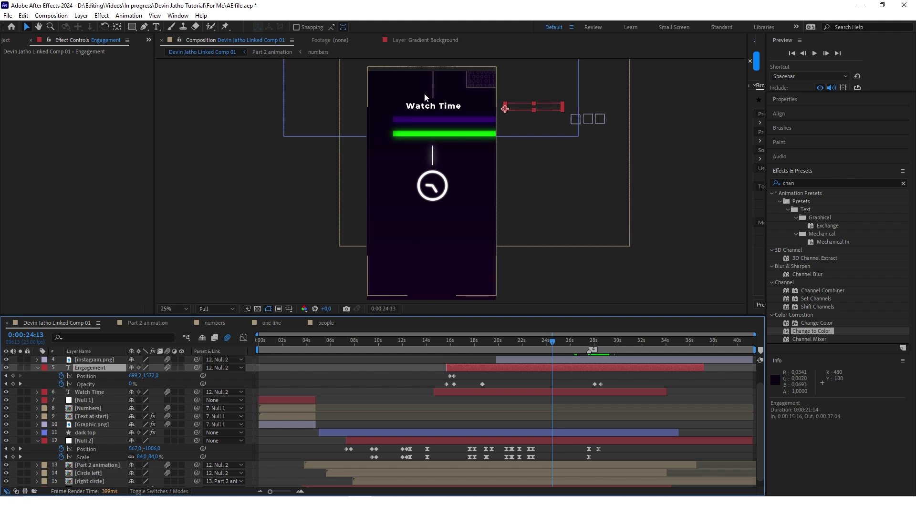
left_click_drag(586, 353, 565, 373)
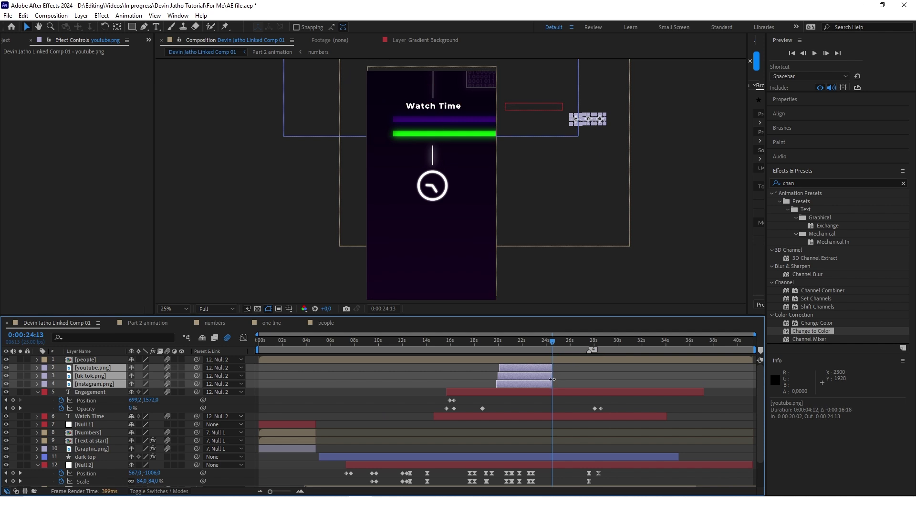
left_click(563, 375)
left_click_drag(579, 343, 600, 344)
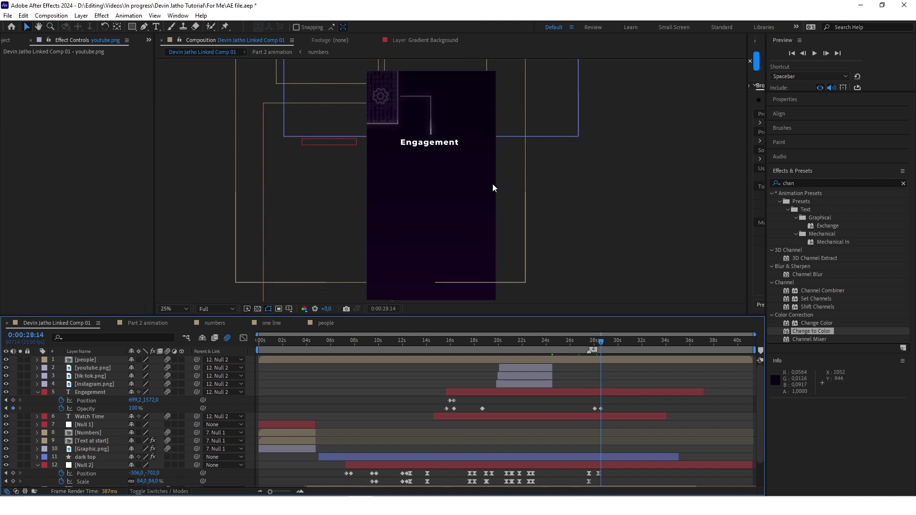
- In Part 2 animation, reveal purple bar 2's keyframes and examine the bars' shrinking movement between 0:00:23:18 and 0:00:24:13
left_click(150, 323)
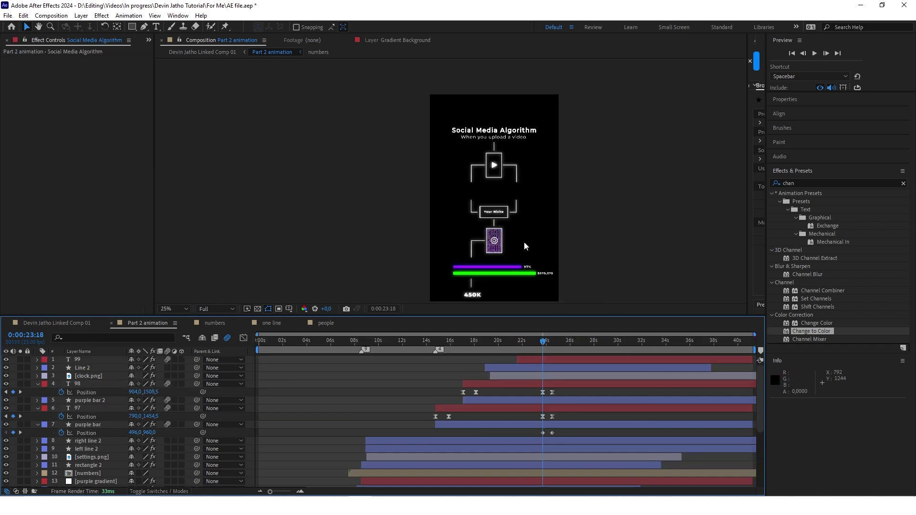
scroll(442, 173, "up", 4)
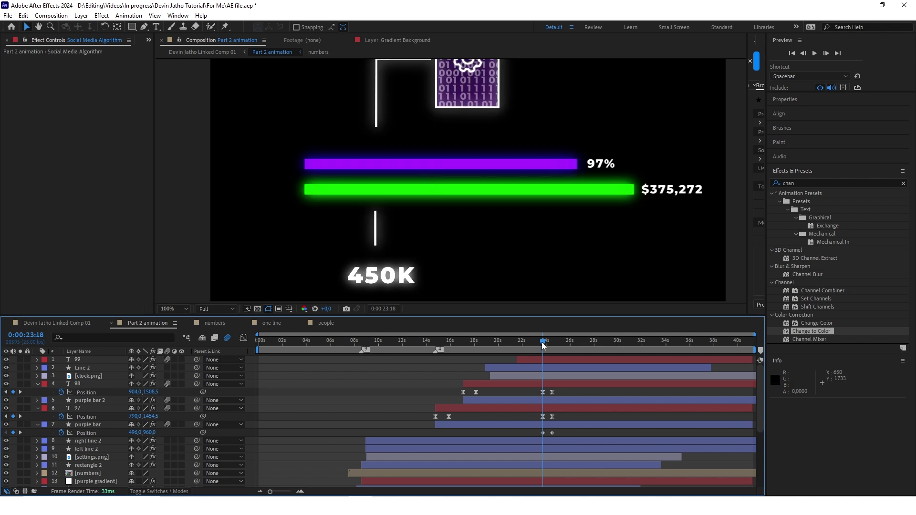
key("Page_Down")
key("Page_Down")
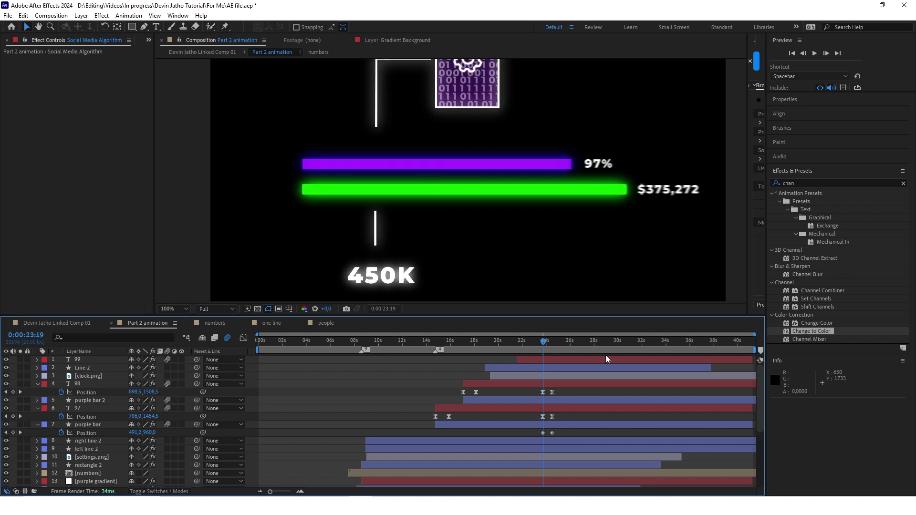
left_click(88, 401)
key("u")
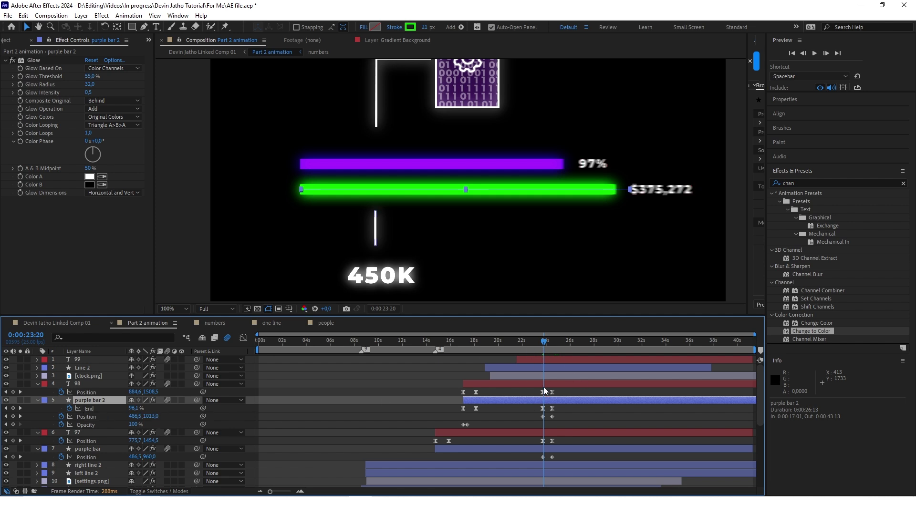
left_click(554, 341)
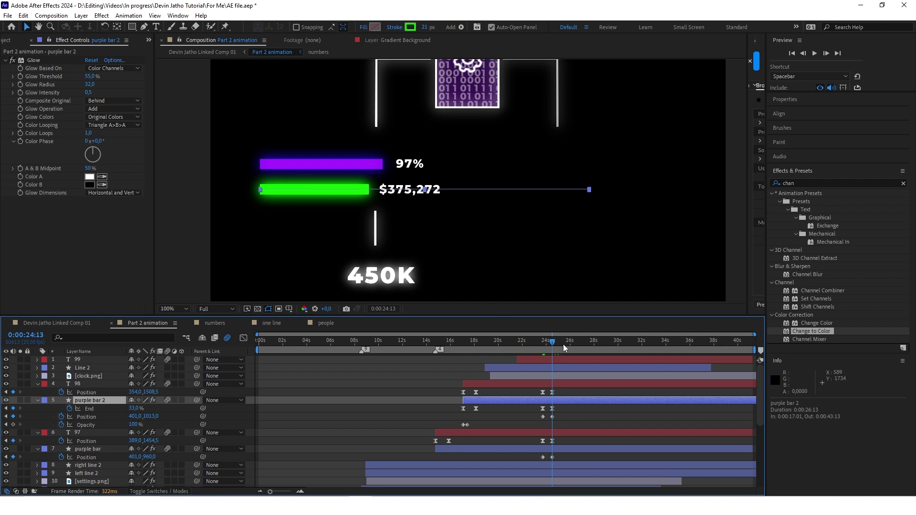
left_click_drag(552, 343, 543, 343)
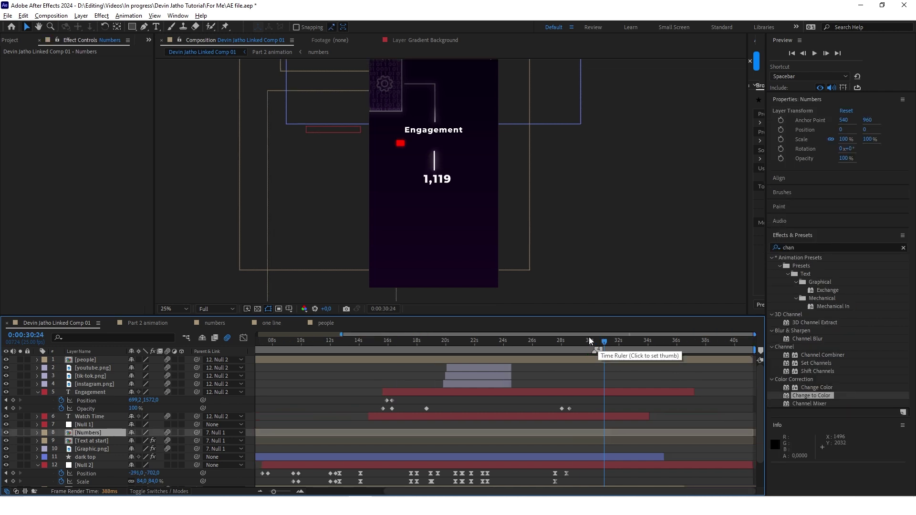
- In Part 2 animation, draw a diagonal red line with a 3 px stroke across the counter under Line 3 using the Pen tool
double_click(433, 194)
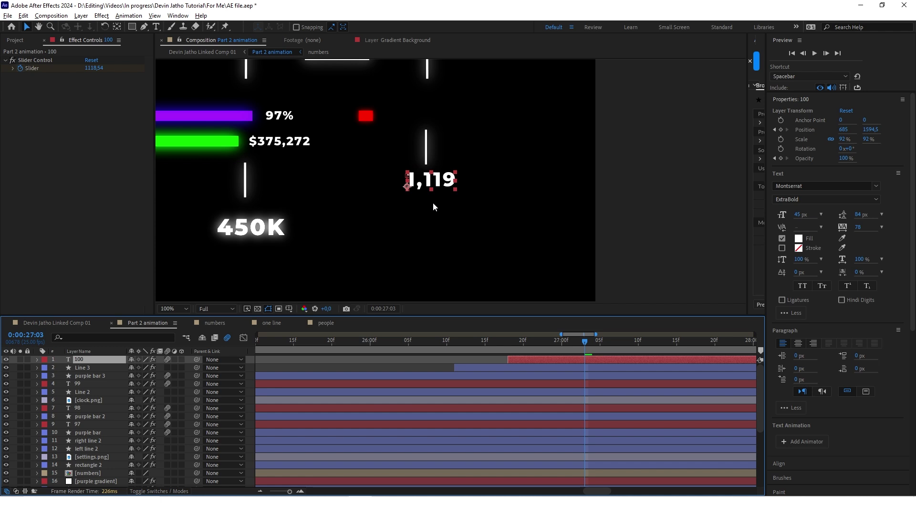
left_click(37, 360)
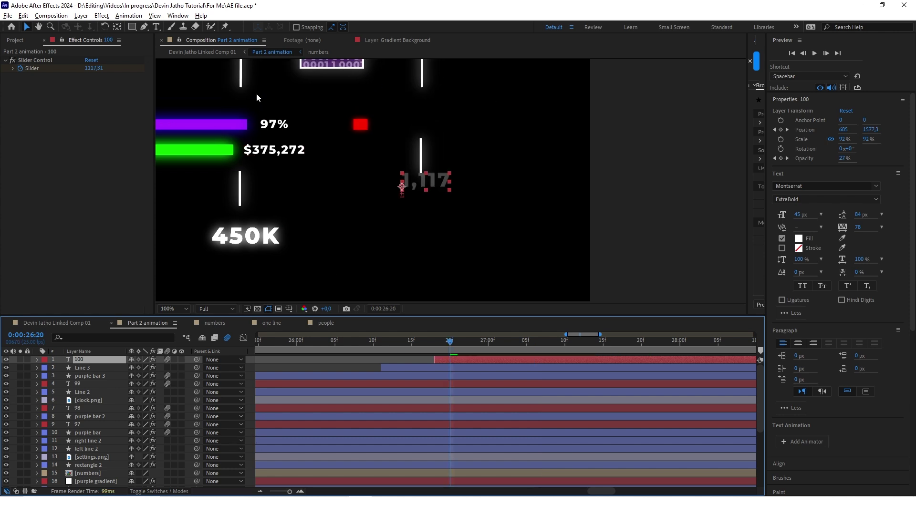
left_click(247, 383)
key("g")
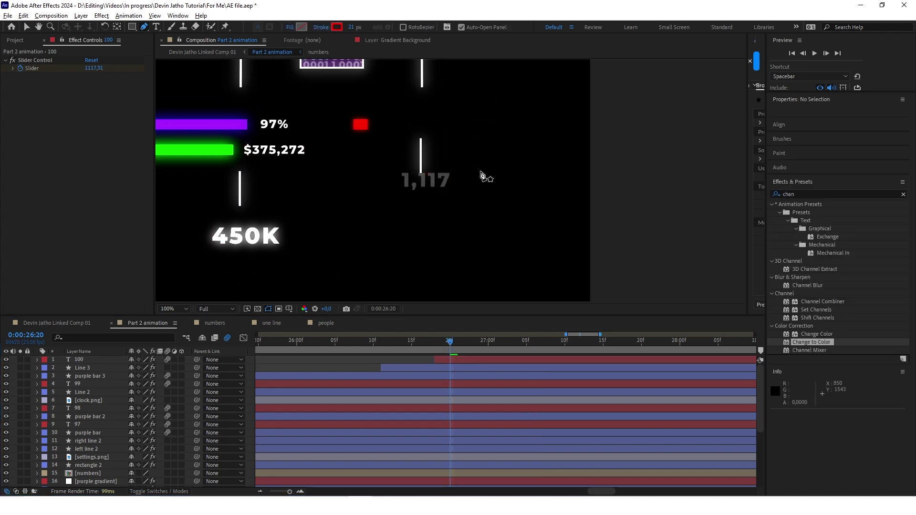
scroll(428, 185, "up", 1)
left_click(484, 162)
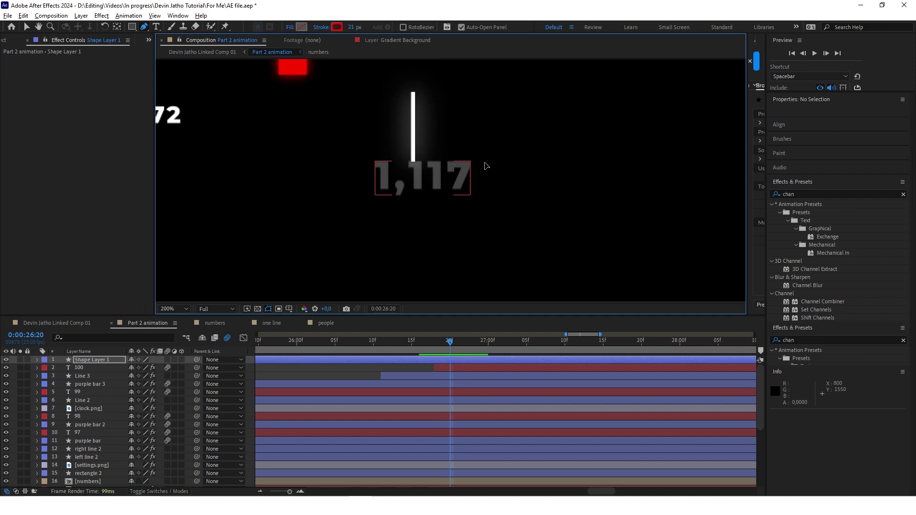
left_click(366, 221)
type("v3")
left_click(468, 77)
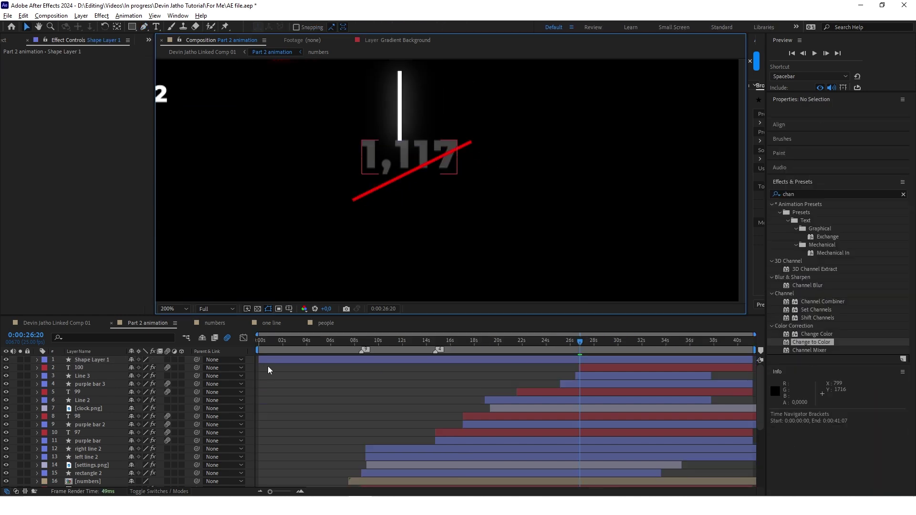
- Trim the red line's shape layer to start at 0:00:26:20 and preview the counter's motion from there
left_click_drag(258, 359, 579, 351)
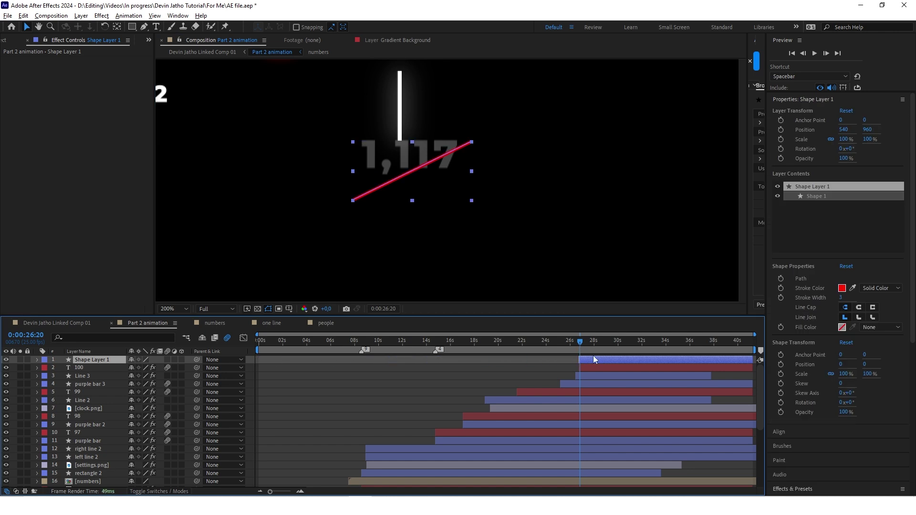
key(";")
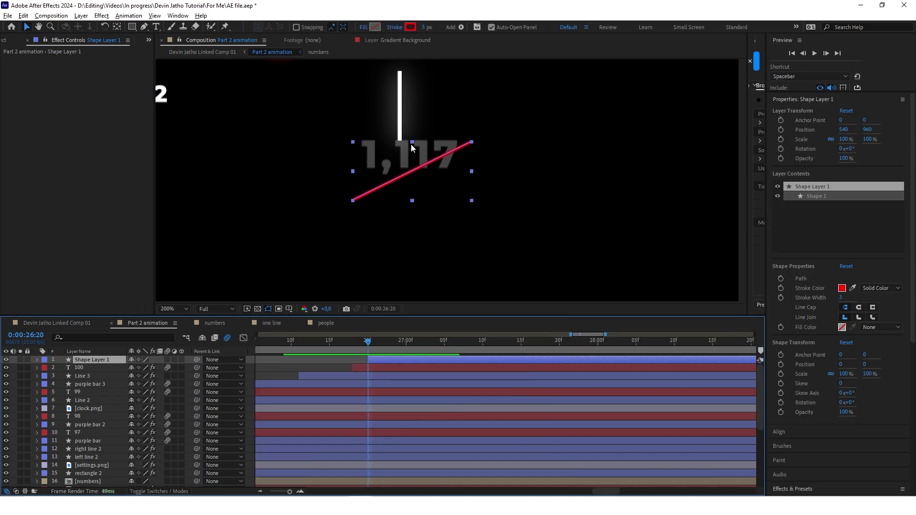
key("space")
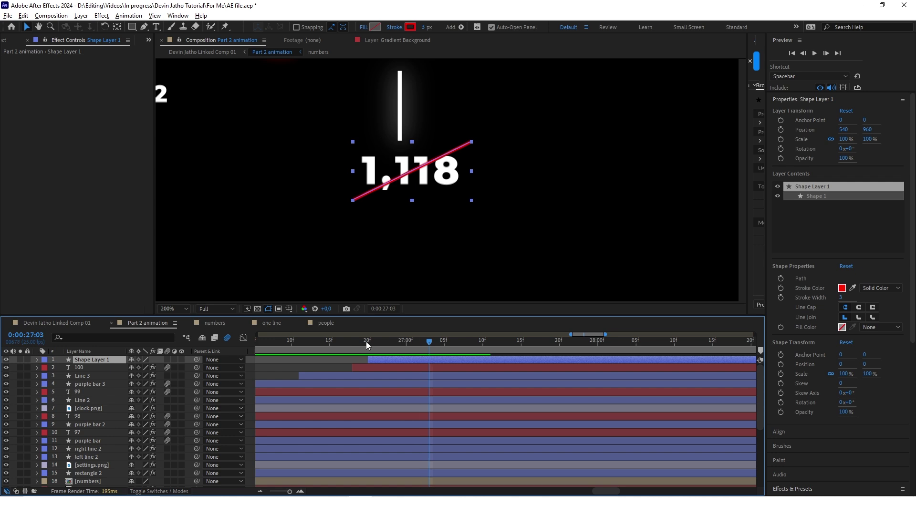
- Adjust the red line's upper end point so the stroke fits more closely across the counter
scroll(422, 151, "down", 4)
scroll(408, 148, "up", 4)
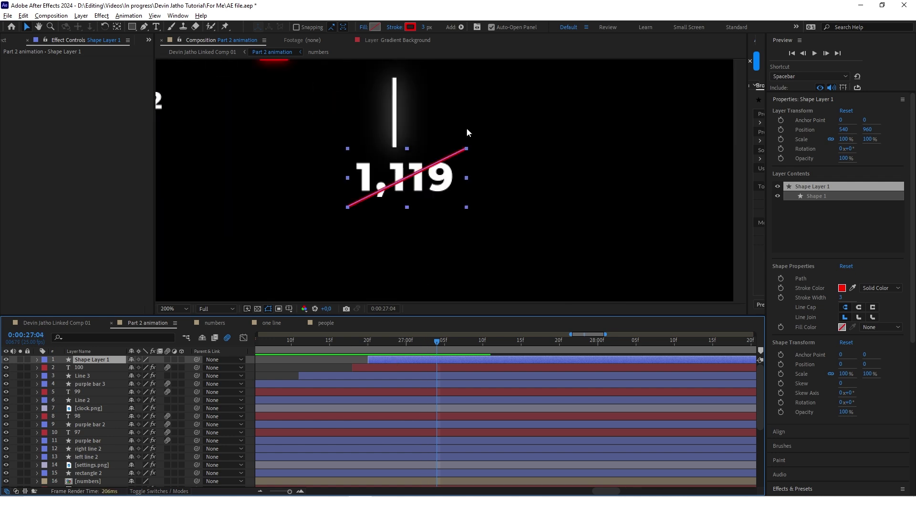
scroll(468, 133, "up", 2)
left_click(144, 26)
left_click_drag(468, 161, 449, 181)
key("v")
scroll(438, 210, "down", 2)
left_click(427, 247)
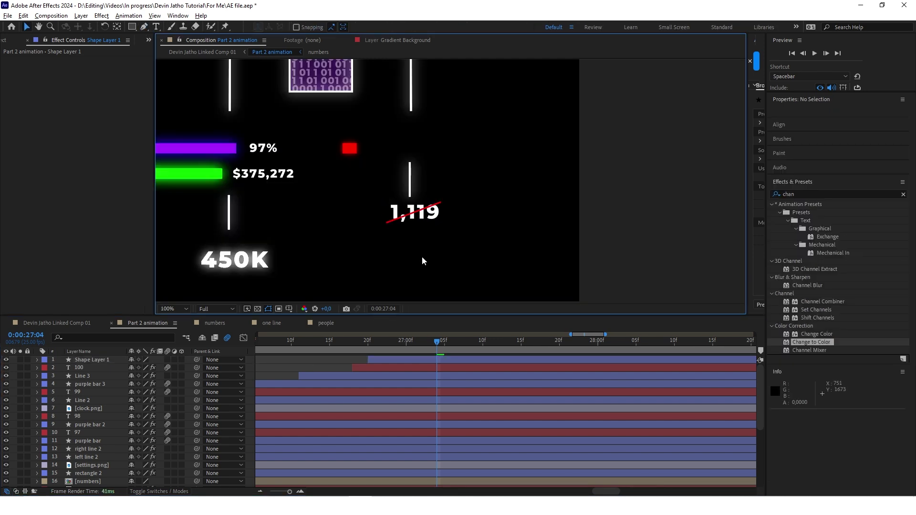
- Copy the Glow effect from Line 3 and paste it onto the red line's Shape Layer 1
left_click(409, 180)
left_click(31, 60)
key("ctrl+c")
left_click(92, 360)
left_click(79, 222)
key("ctrl+v")
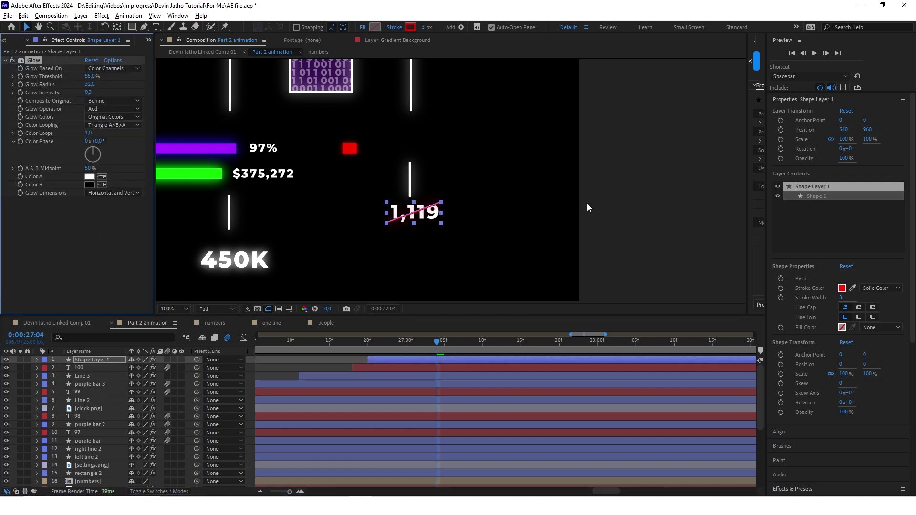
left_click(587, 204)
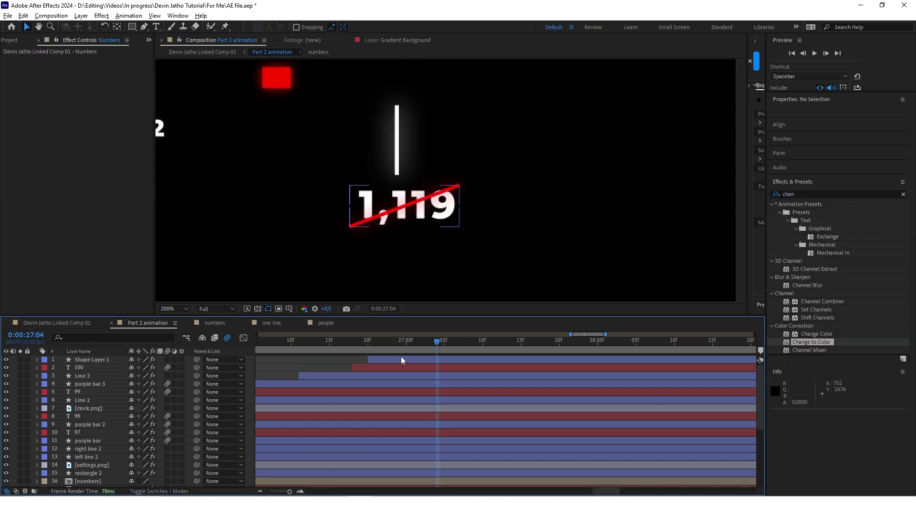
- Add Trim Paths to the red line's shape layer
left_click(402, 359)
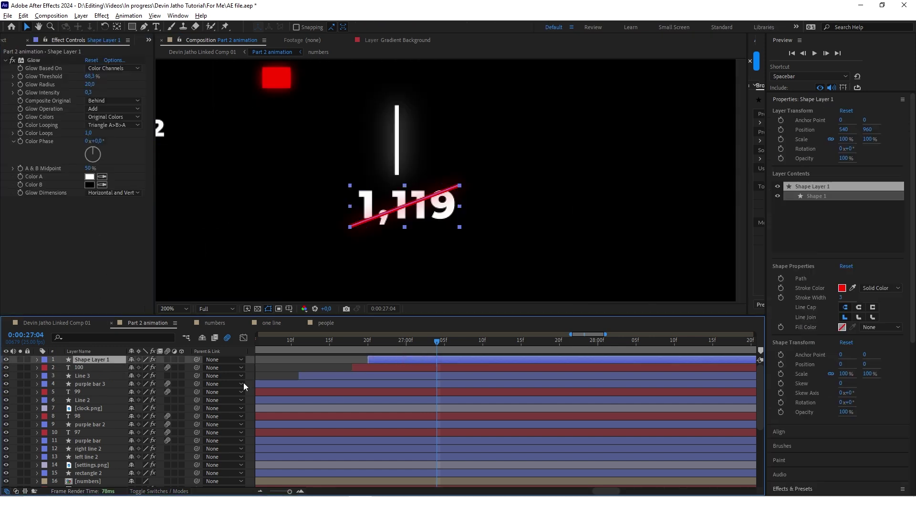
left_click(36, 360)
left_click(187, 368)
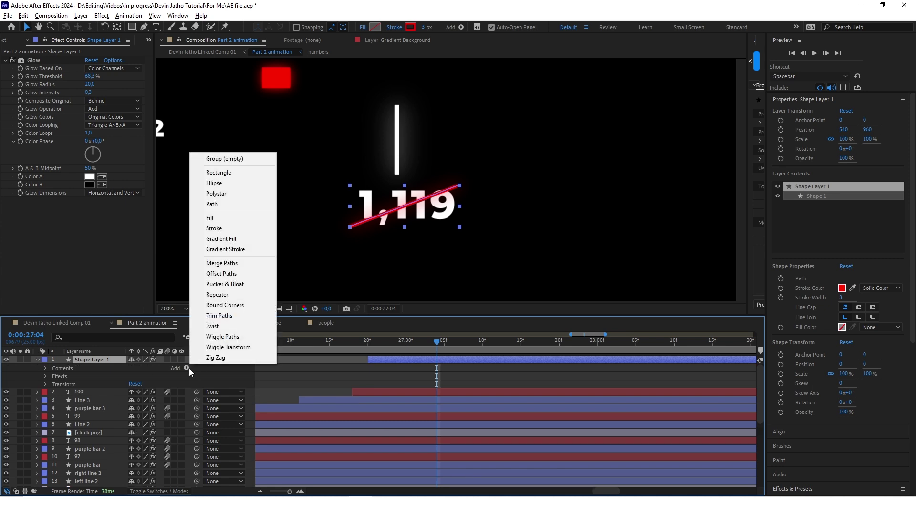
left_click(248, 315)
- Animate the red line's Trim Paths End from 0% at 0:00:26:20 to 100% at 0:00:27:05
left_click(366, 375)
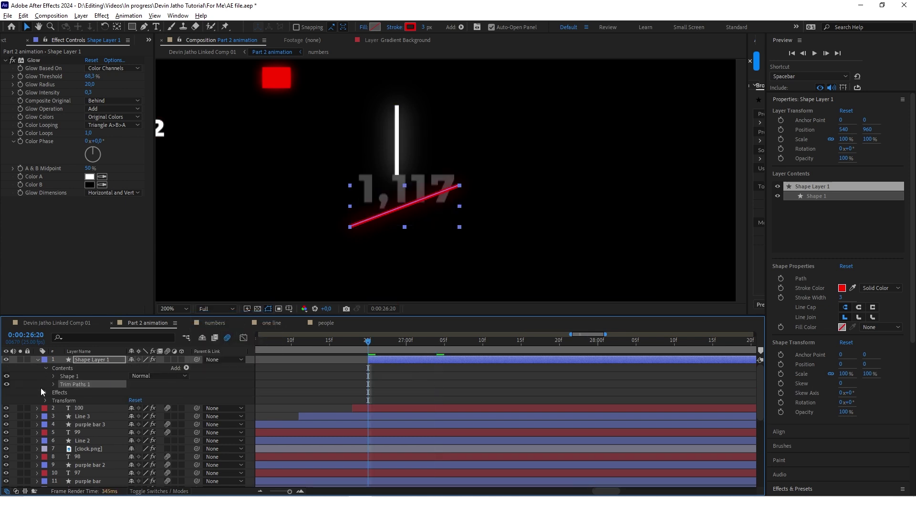
left_click(54, 384)
left_click(70, 400)
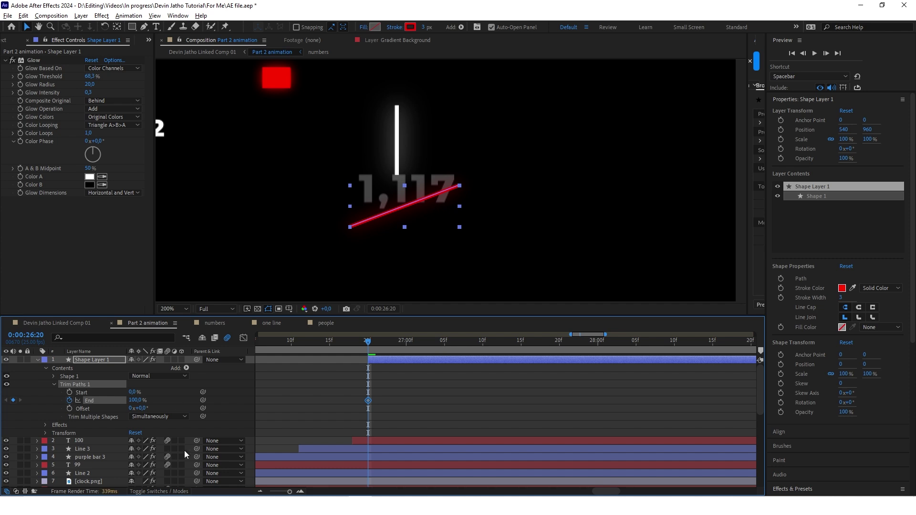
key("shift+Page_Down")
left_click(13, 401)
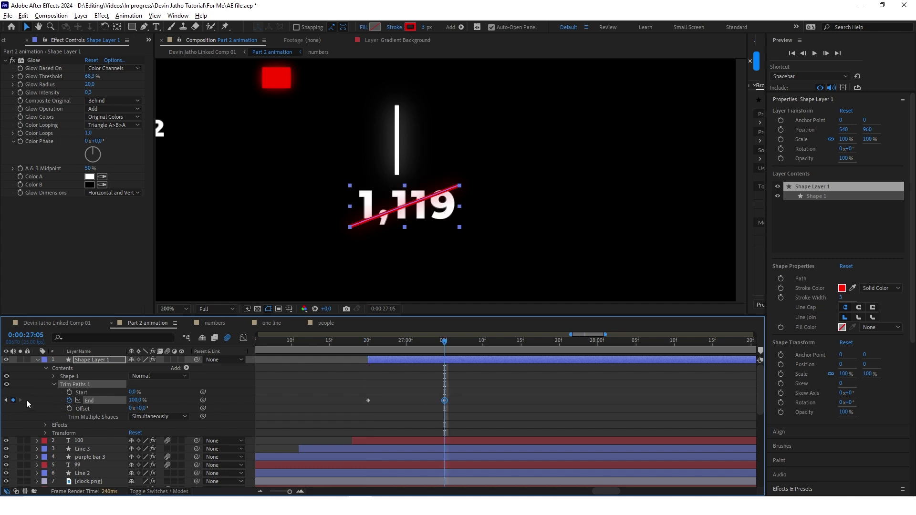
left_click_drag(446, 342, 377, 344)
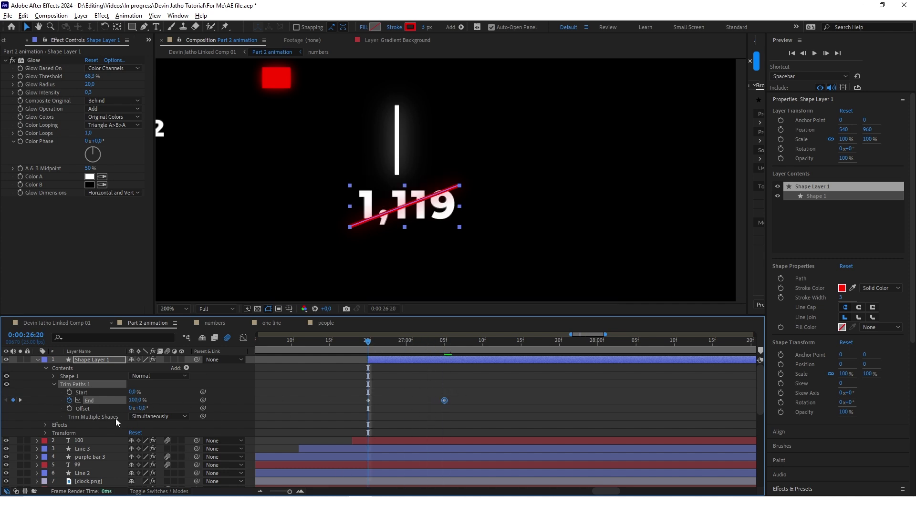
left_click_drag(135, 401, 48, 402)
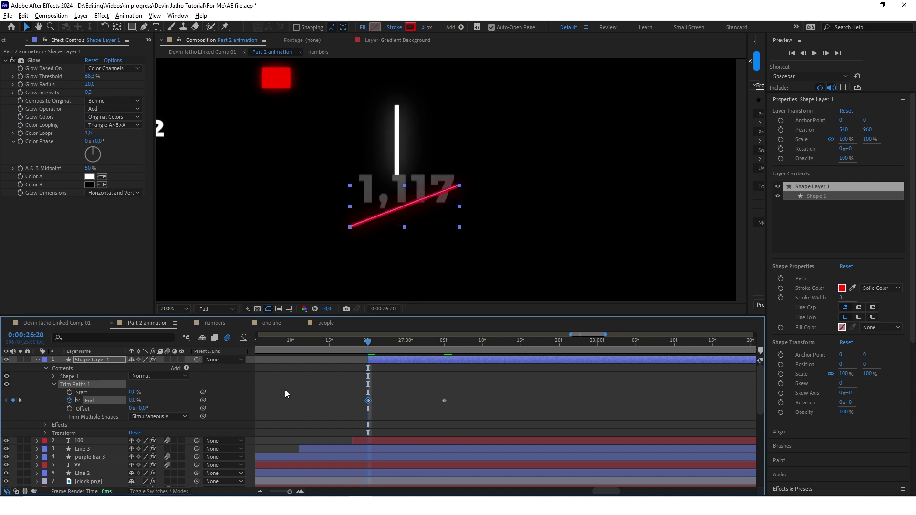
left_click(419, 379)
scroll(409, 170, "down", 1)
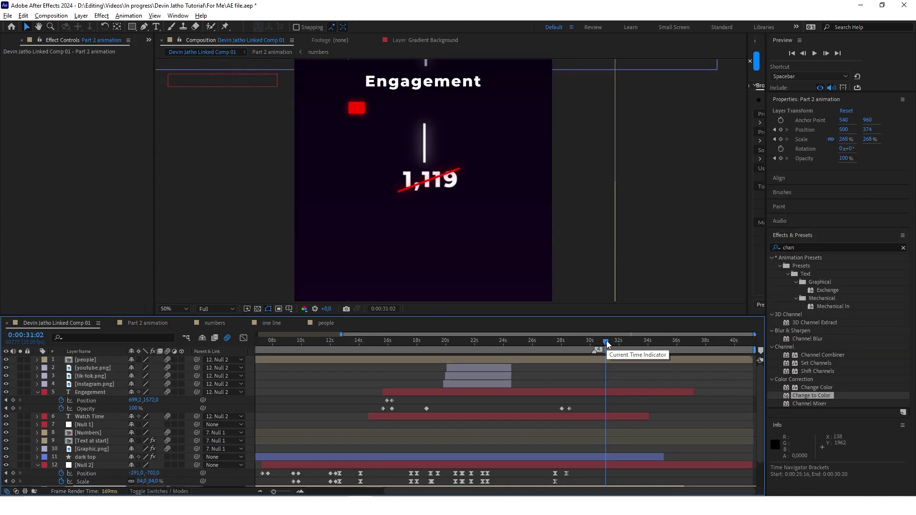
- Open Part 2 animation from the main composition at 0:00:31:11 and rename purple bar 3 as color changing bar
left_click_drag(607, 343, 612, 345)
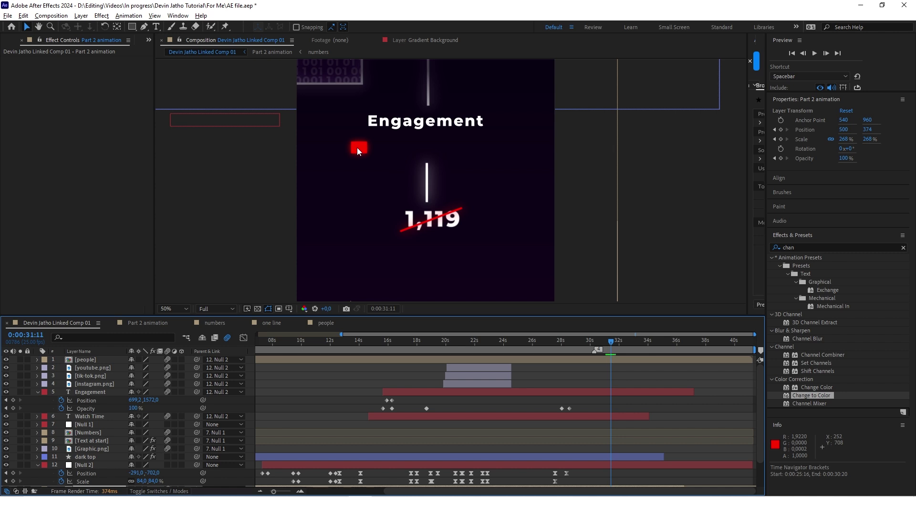
double_click(371, 176)
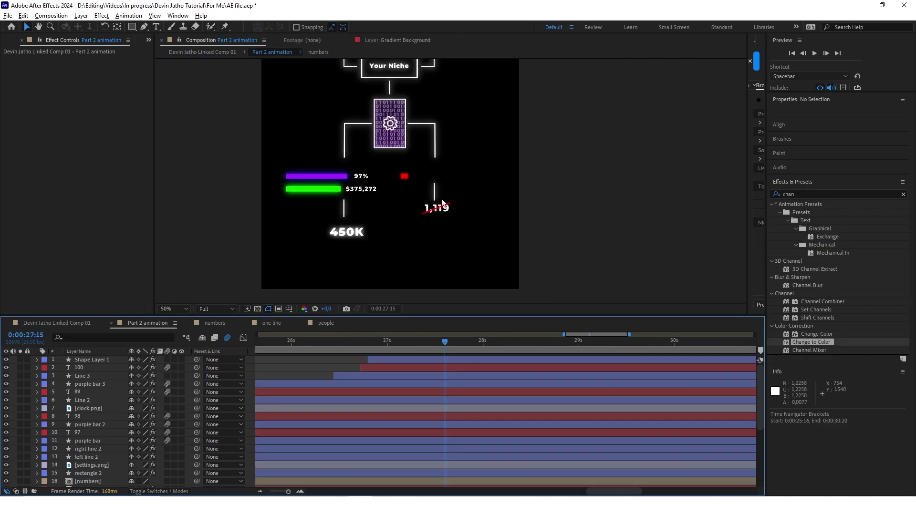
left_click(86, 384)
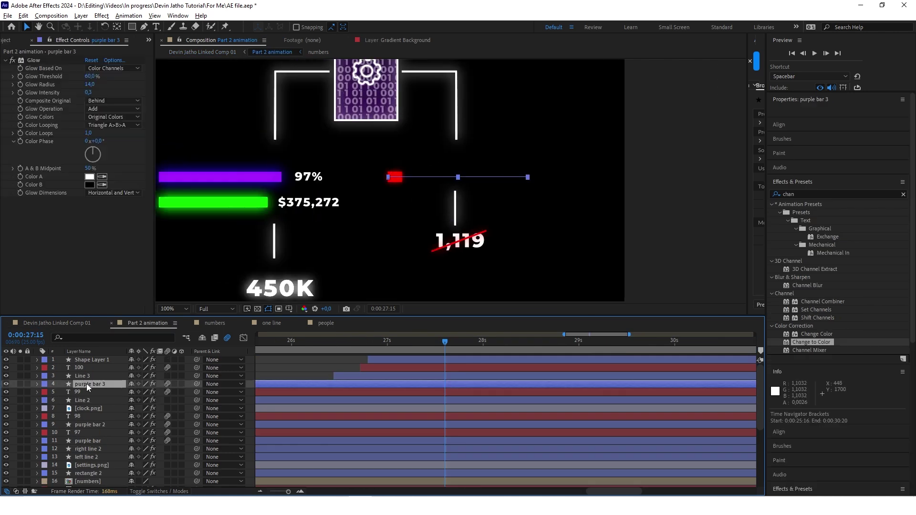
scroll(417, 152, "up", 1)
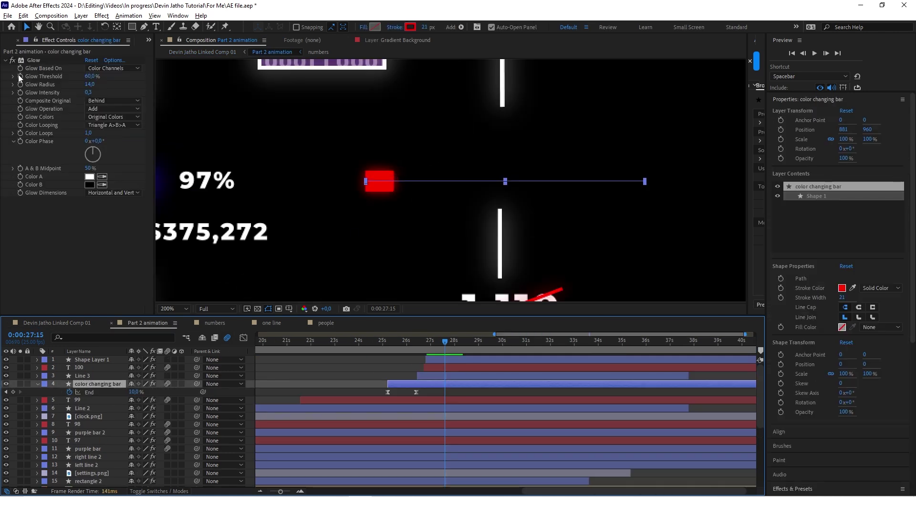
- Add keyframes for the bar's Glow Threshold, Glow Radius and Glow Intensity at 0:00:27:14 and 0:00:27:15
left_click(20, 77)
left_click(20, 86)
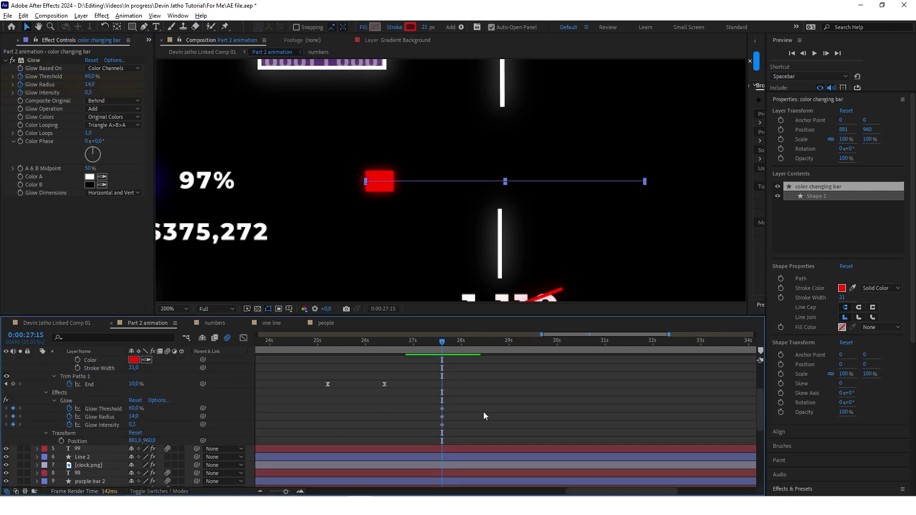
key("Page_Up")
key("equal")
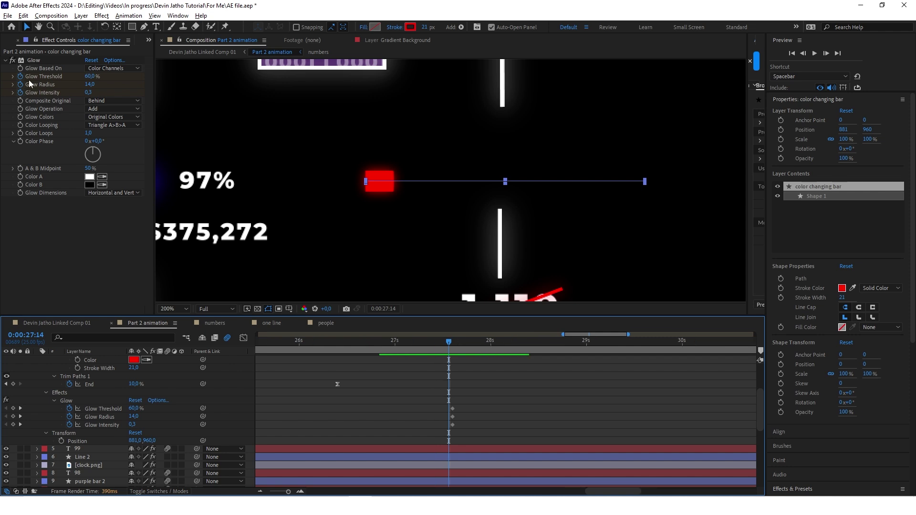
left_click(13, 408)
left_click(13, 417)
left_click(13, 425)
key("Page_Down")
scroll(389, 189, "up", 1)
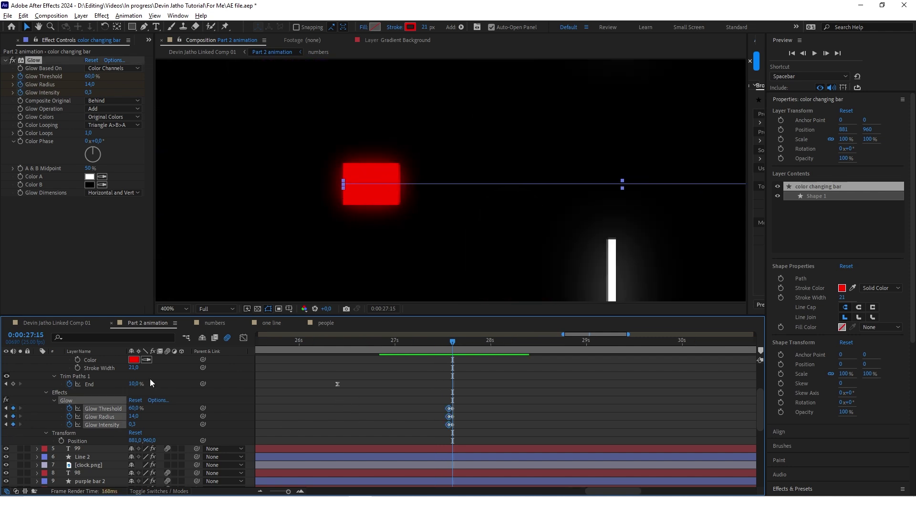
- At 0:00:27:15, set the bar's Glow Threshold to 51.8%, Glow Radius to 24 and Glow Intensity to 0.4
scroll(352, 185, "down", 1)
mouse_move(135, 409)
left_mouse_down()
mouse_move(123, 408)
mouse_move(138, 416)
left_mouse_up()
left_click(132, 425)
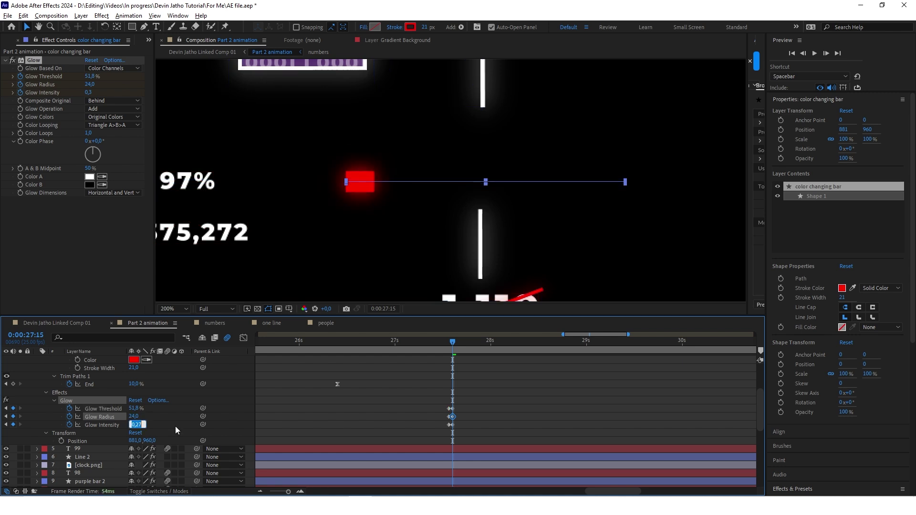
type("0,4")
key("Return")
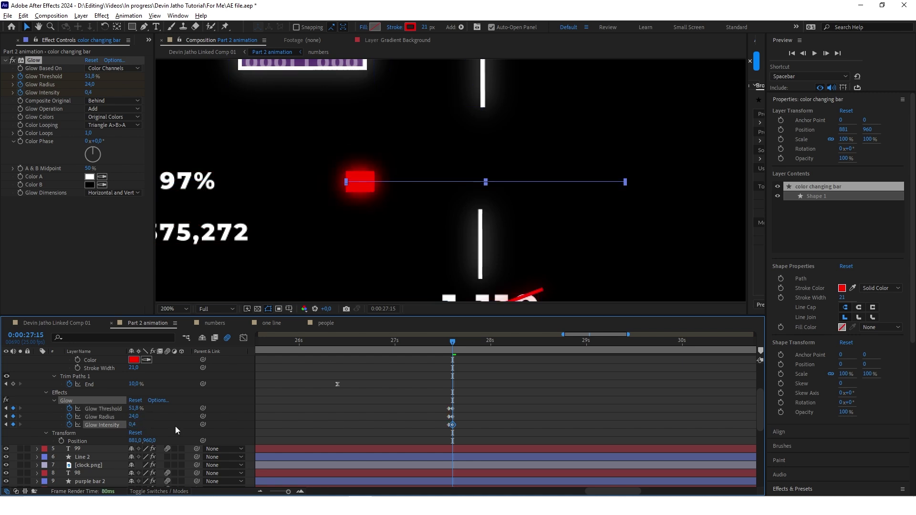
scroll(175, 426, "up", 2)
scroll(431, 135, "down", 2)
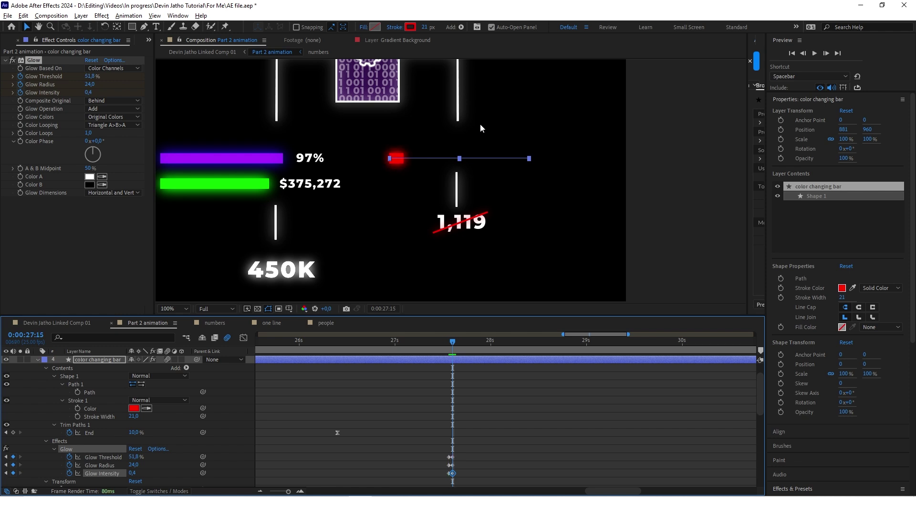
scroll(439, 132, "up", 2)
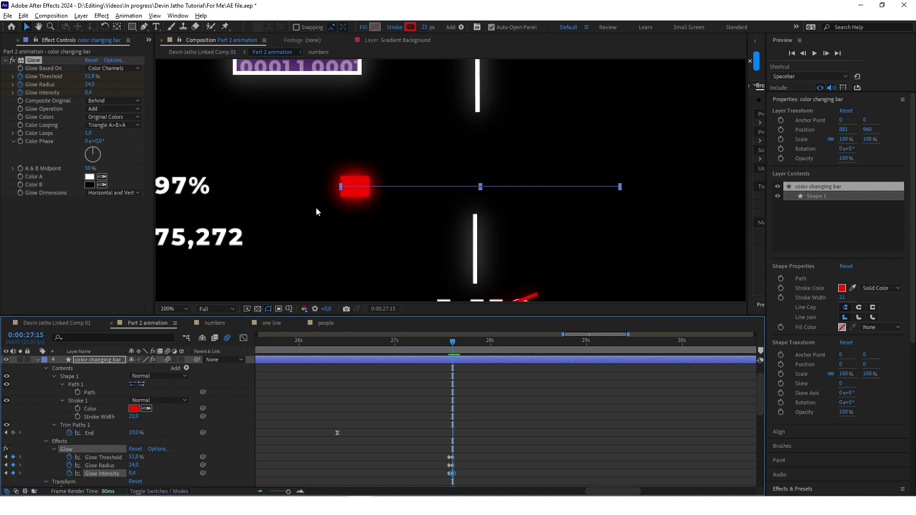
- Find the Hue/Saturation effect and apply it to color changing bar
left_click(5, 60)
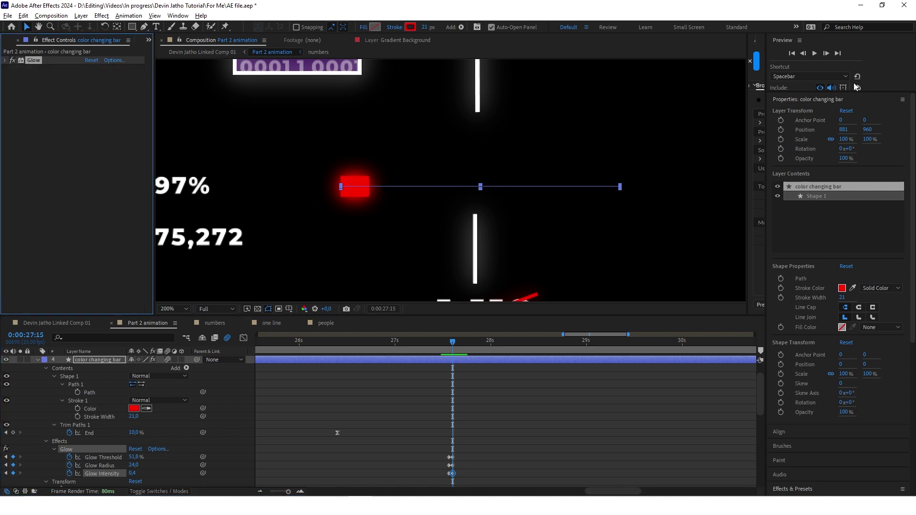
left_click(856, 100)
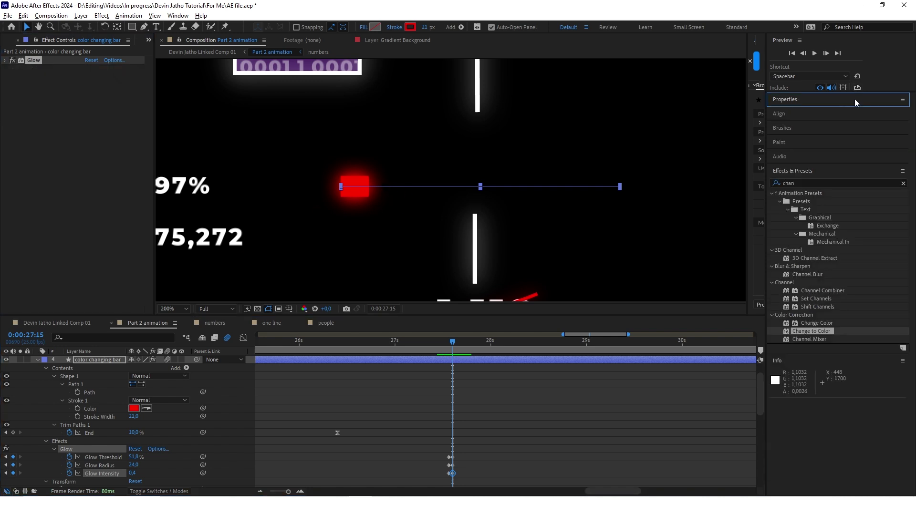
left_click(805, 182)
key("BackSpace")
key("BackSpace")
key("BackSpace")
key("BackSpace")
type("hue")
left_click_drag(818, 250, 448, 388)
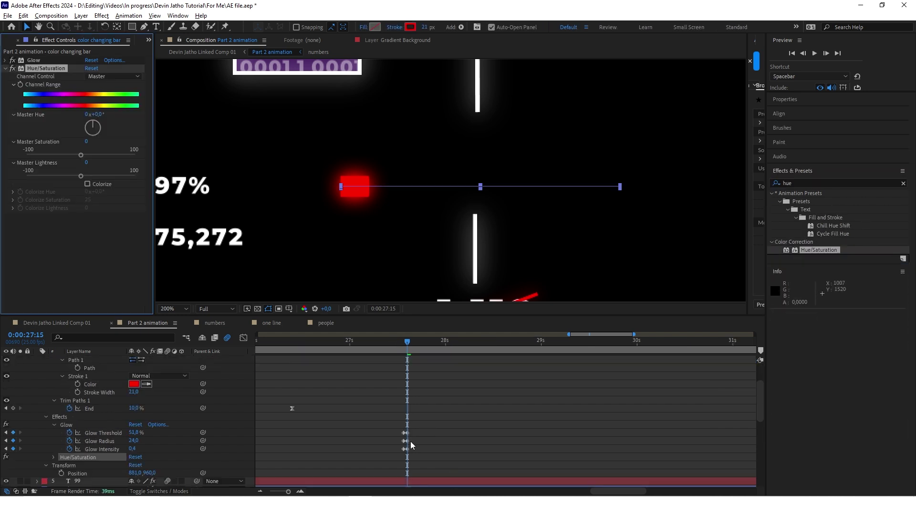
- Keyframe the bar's Channel Range at 0:00:27:15 and at 0:00:27:24, setting Master Hue to +134° at the second keyframe for green
left_click(20, 84)
left_click(441, 340)
scroll(234, 469, "down", 1)
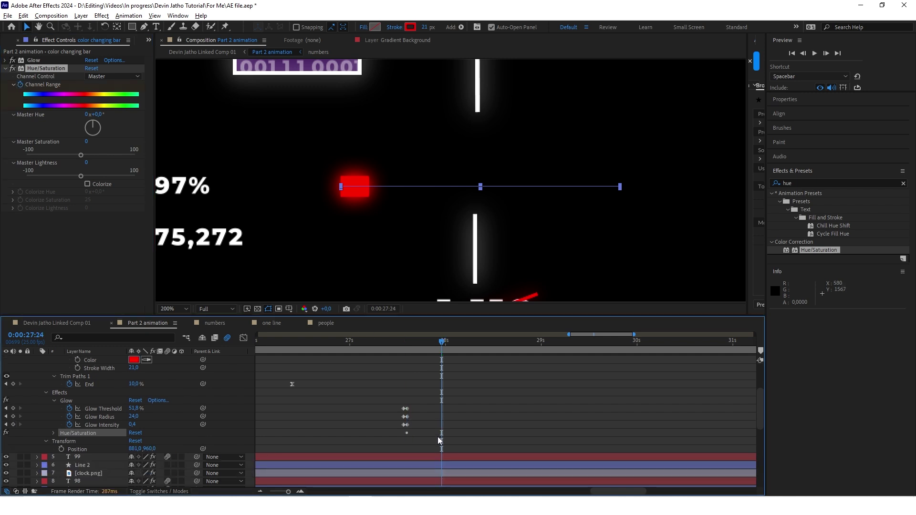
left_click(53, 433)
left_click(13, 442)
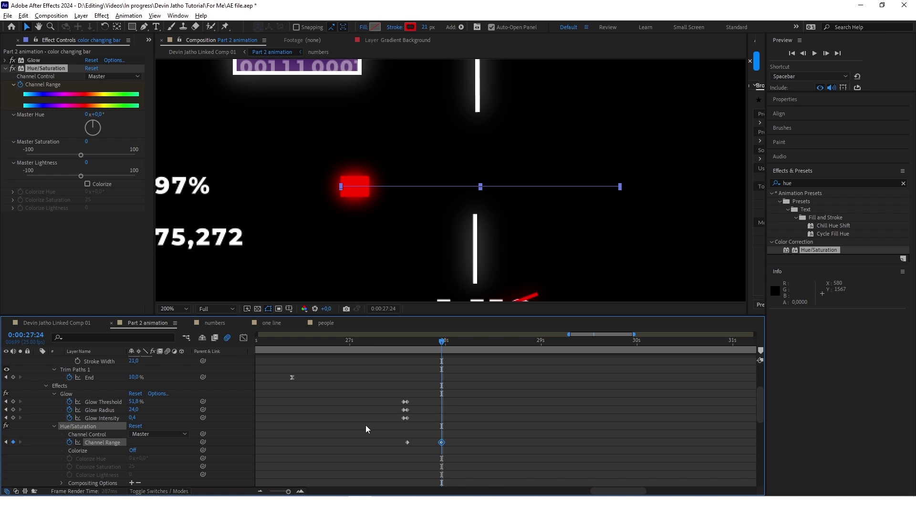
left_click_drag(94, 125, 97, 133)
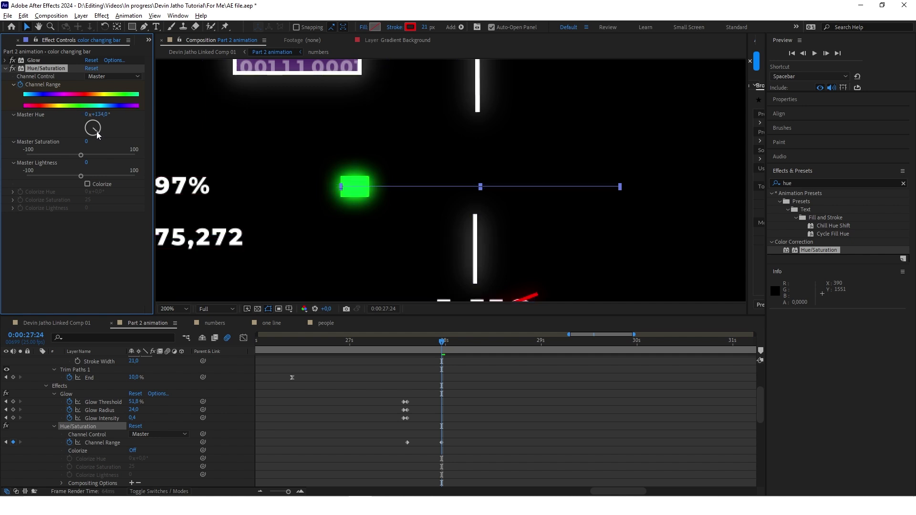
- Examine the bar's colour transition frame by frame between the two Channel Range keyframes
key("comma")
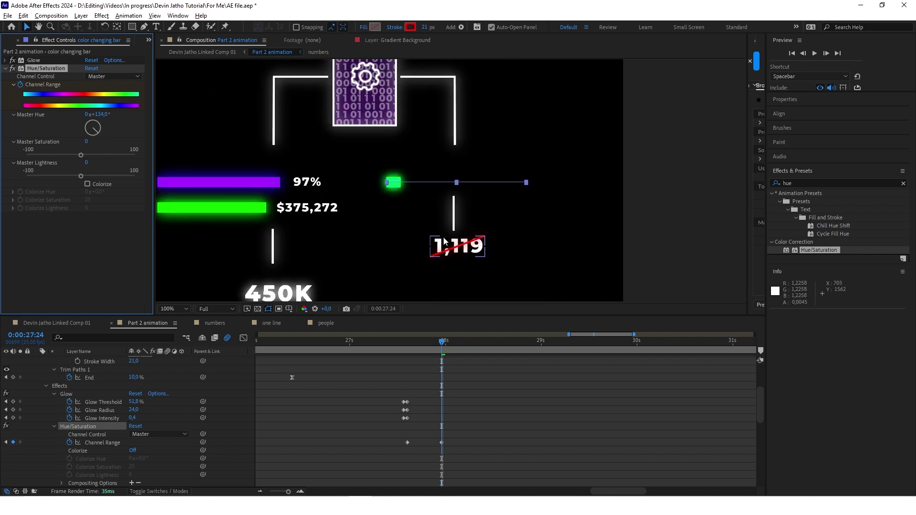
left_click_drag(441, 343, 411, 350)
key("Page_Down")
key("Page_Down")
key("Page_Down")
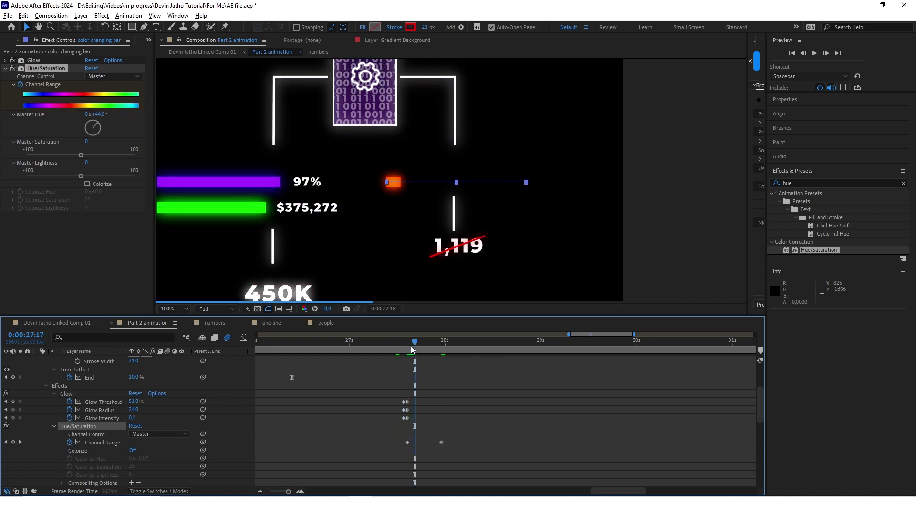
key("Page_Down")
key("Page_Down")
key("Page_Down")
key("Page_Down")
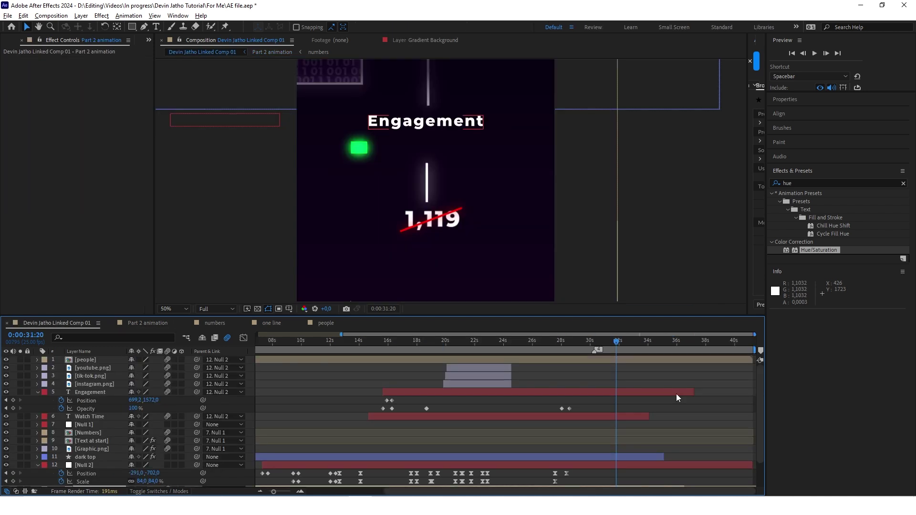
- Check the bar's colour change and the struck-through counter in the main composition, stepping back to 0:00:31:15
key("Page_Up")
key("Page_Up")
key("Page_Up")
key("Page_Up")
key("Page_Up")
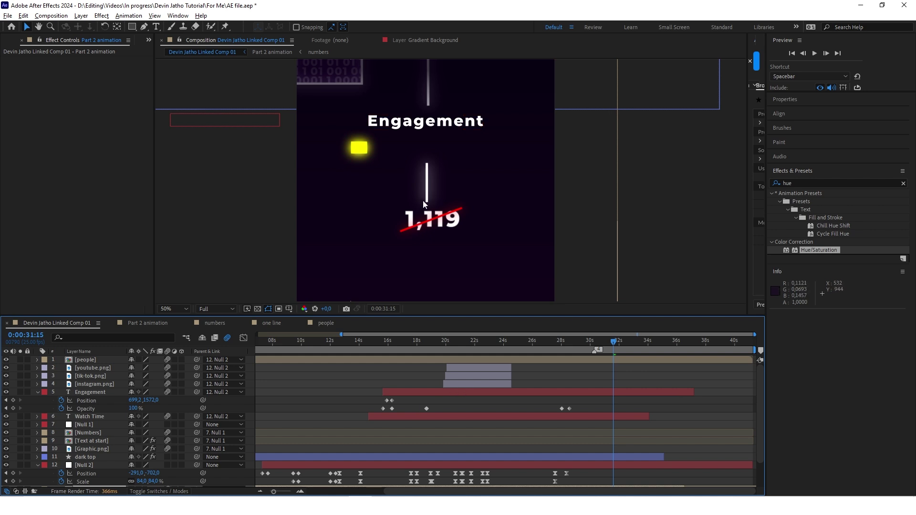
scroll(441, 186, "down", 1)
scroll(441, 188, "up", 1)
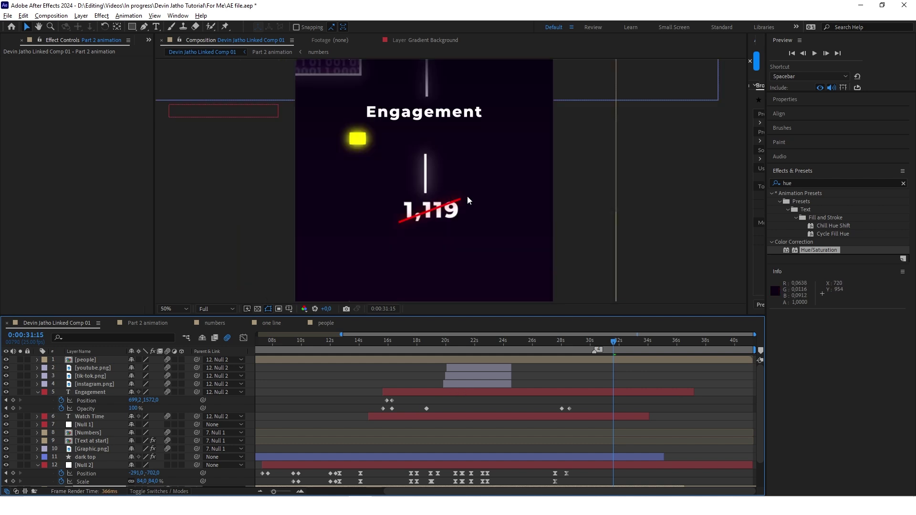
- In the Part 2 animation composition, keyframe color changing bar's End at 10% at 0:00:31:19 and raise End at a following keyframe
left_click(148, 323)
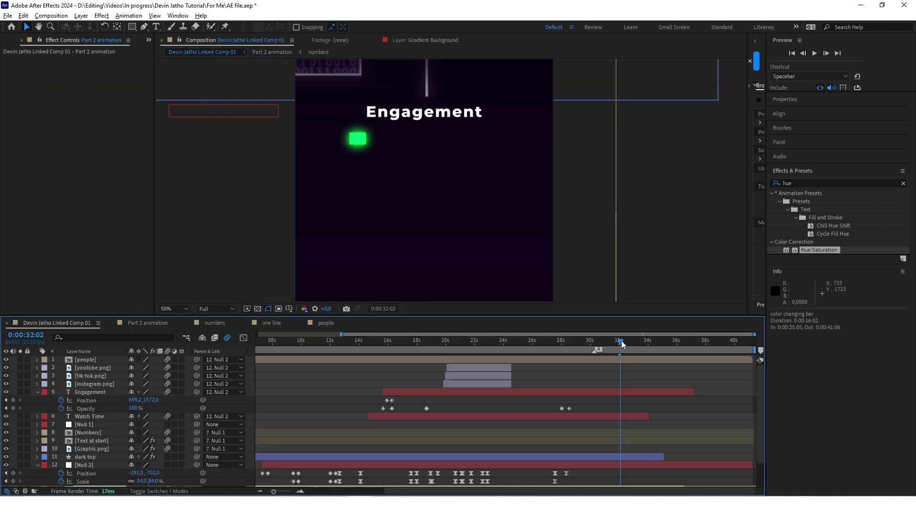
left_click_drag(619, 343, 647, 350)
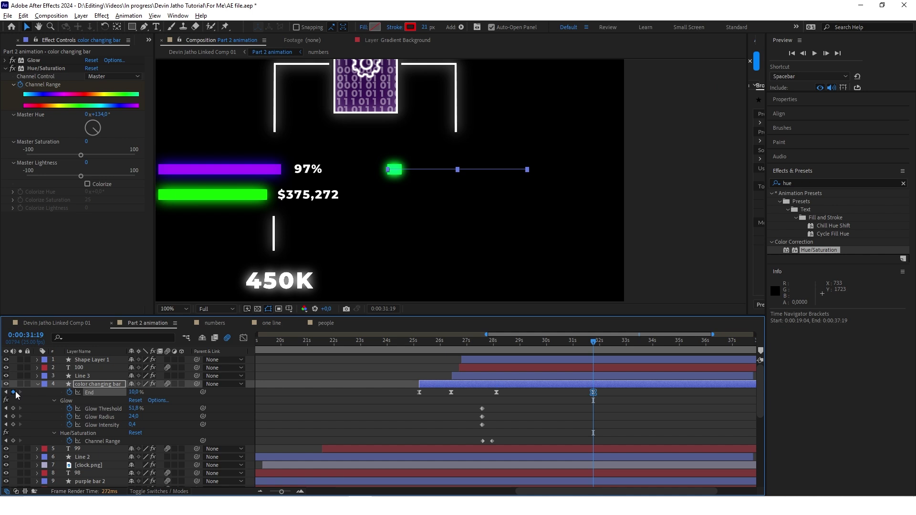
left_click_drag(135, 392, 341, 398)
left_click_drag(594, 344, 549, 342)
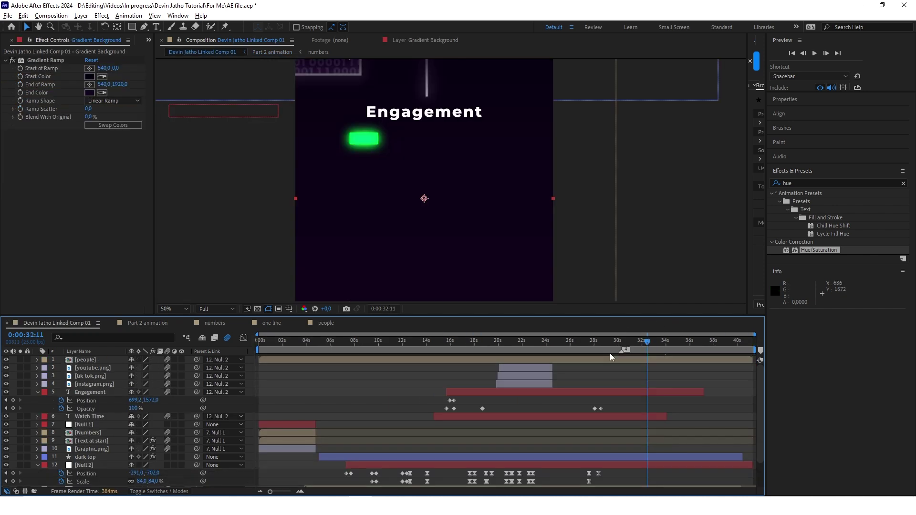
scroll(443, 185, "down", 2)
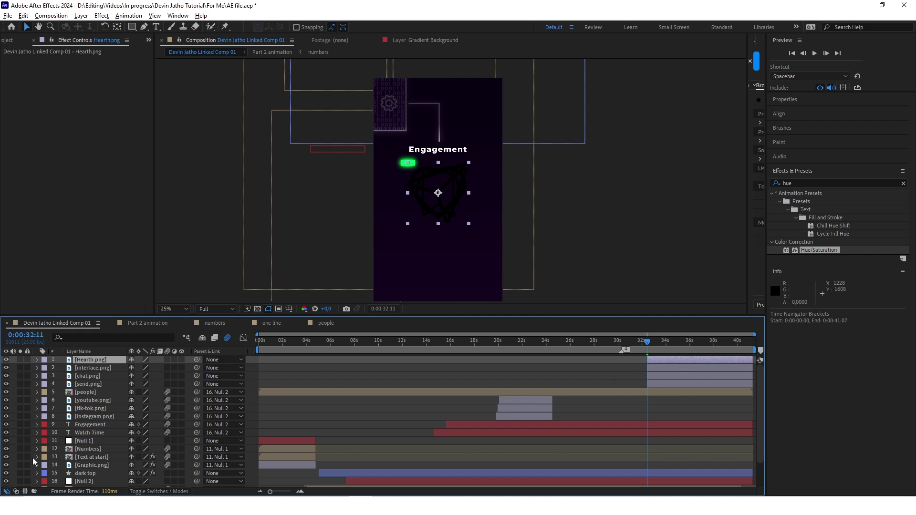
scroll(463, 175, "up", 2)
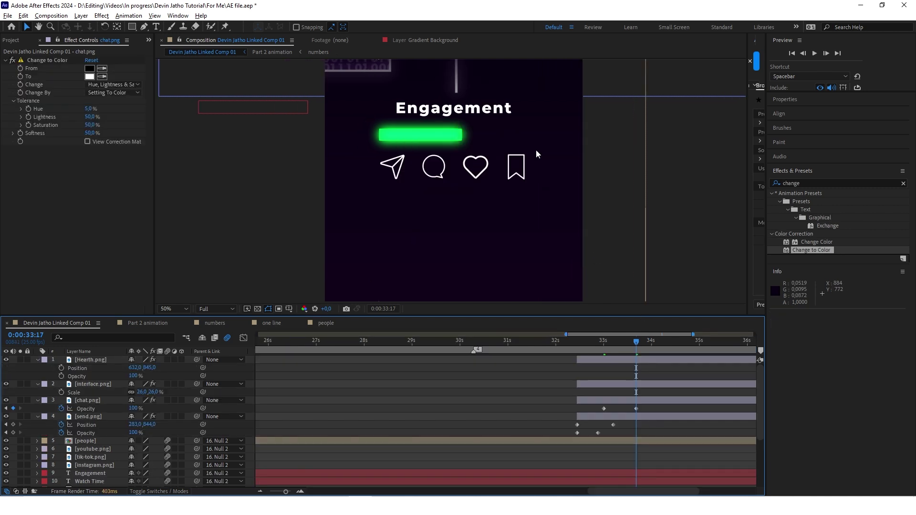
scroll(507, 141, "down", 2)
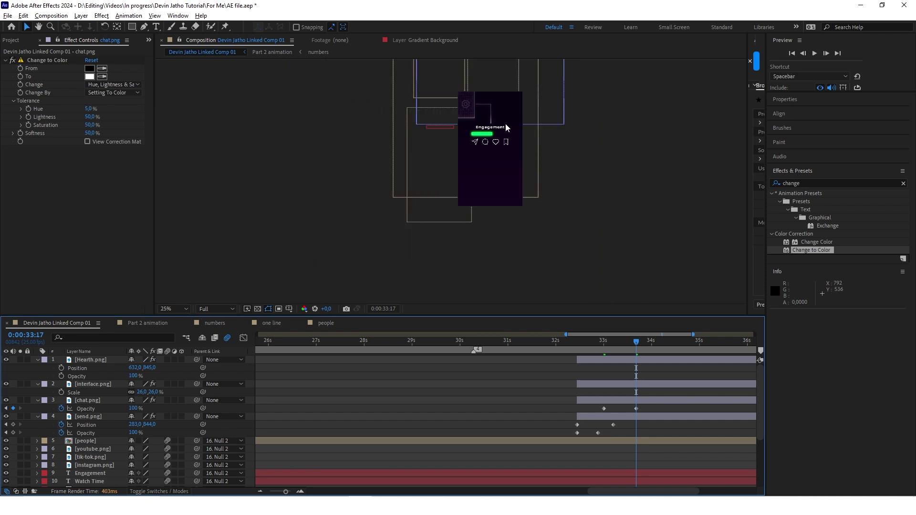
scroll(504, 143, "up", 1)
scroll(503, 144, "up", 2)
- At 0:00:33:07, draw a circle about 51.5 px wide over the lower-left edge of the chat icon
left_click_drag(637, 341, 617, 344)
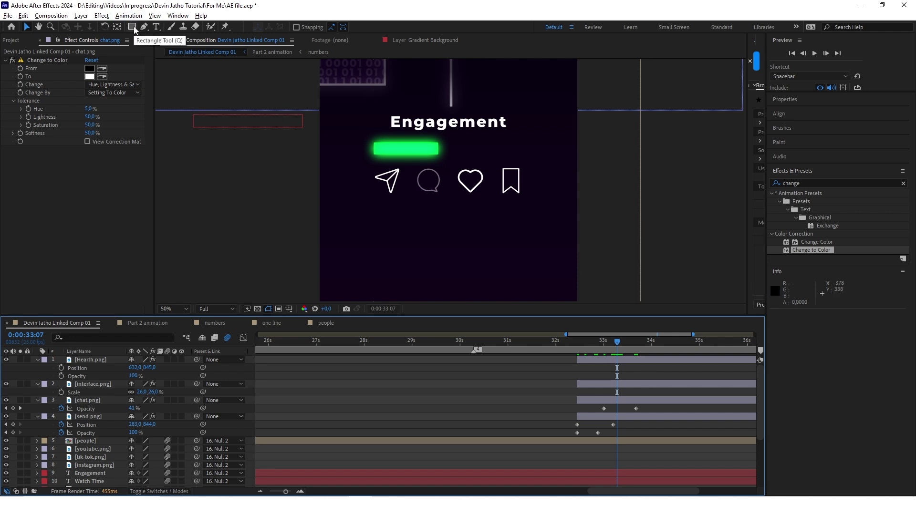
left_click_drag(134, 30, 177, 53)
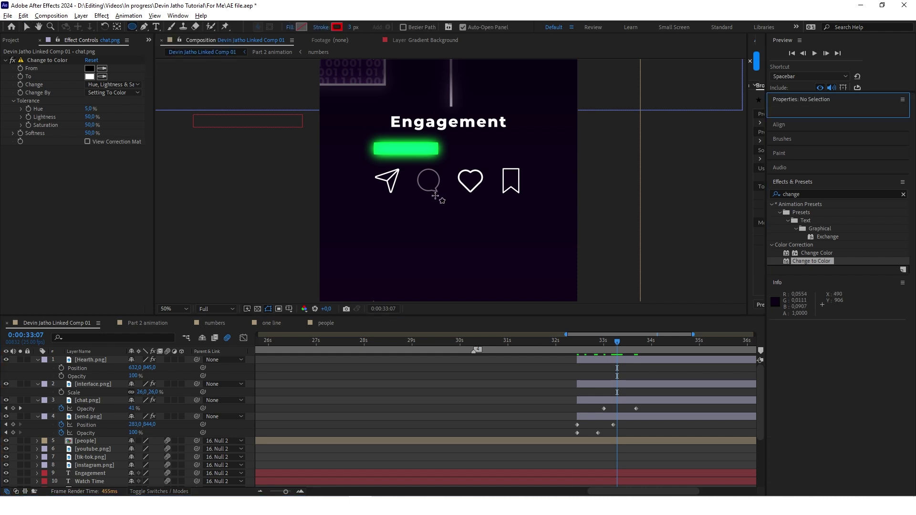
scroll(428, 193, "up", 2)
scroll(429, 193, "up", 1)
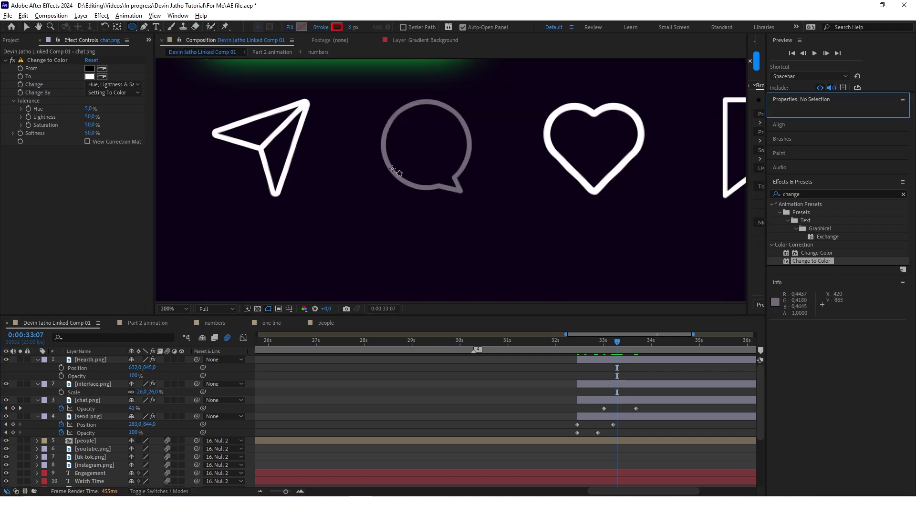
left_click_drag(389, 163, 427, 200)
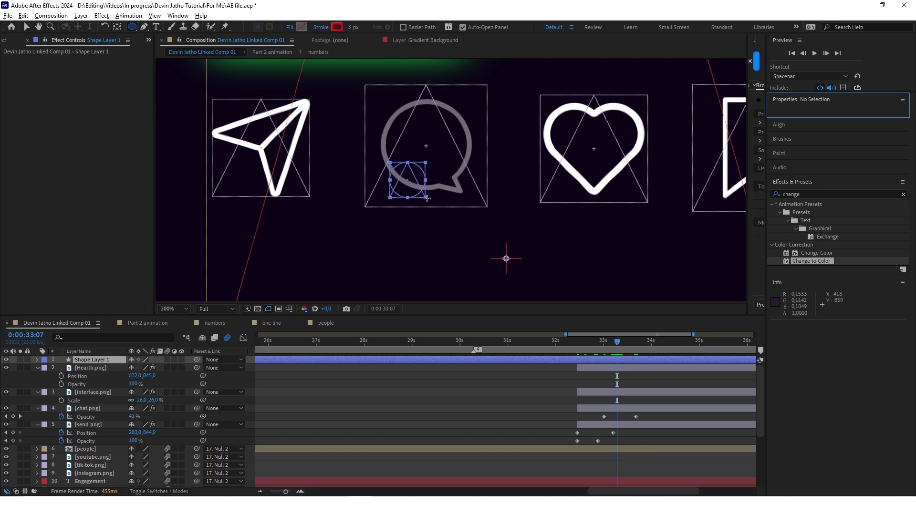
left_click_drag(415, 152, 416, 151)
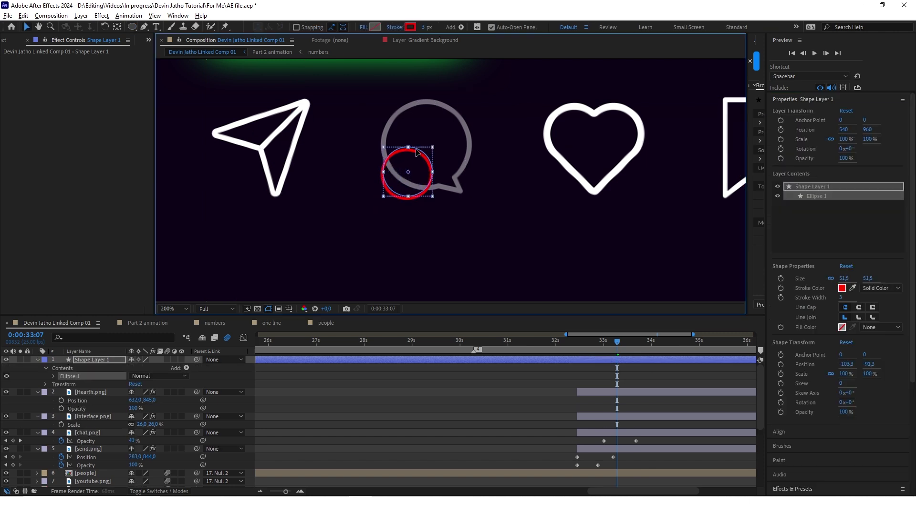
- Remove the circle's stroke and fill it with solid orange FF7E00
left_click(395, 27)
left_click(409, 226)
left_click(442, 281)
left_click(375, 27)
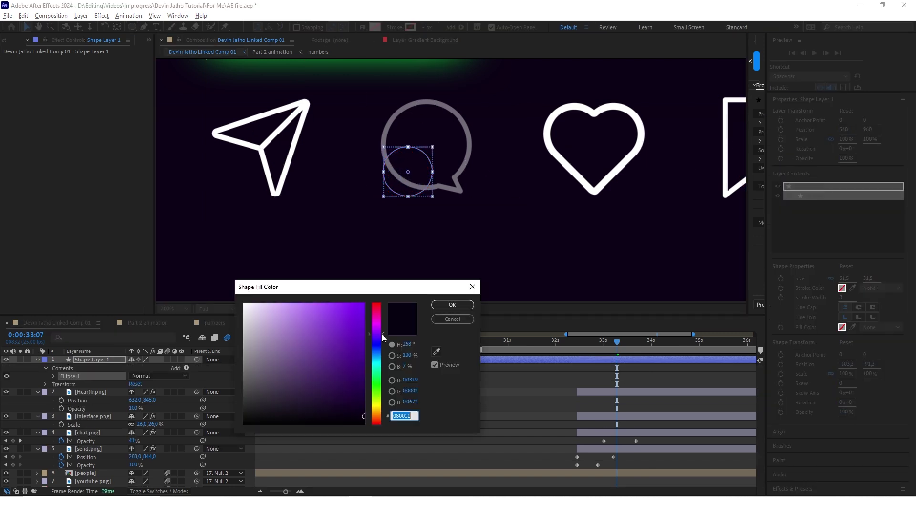
left_click_drag(381, 334, 385, 419)
left_click(362, 305)
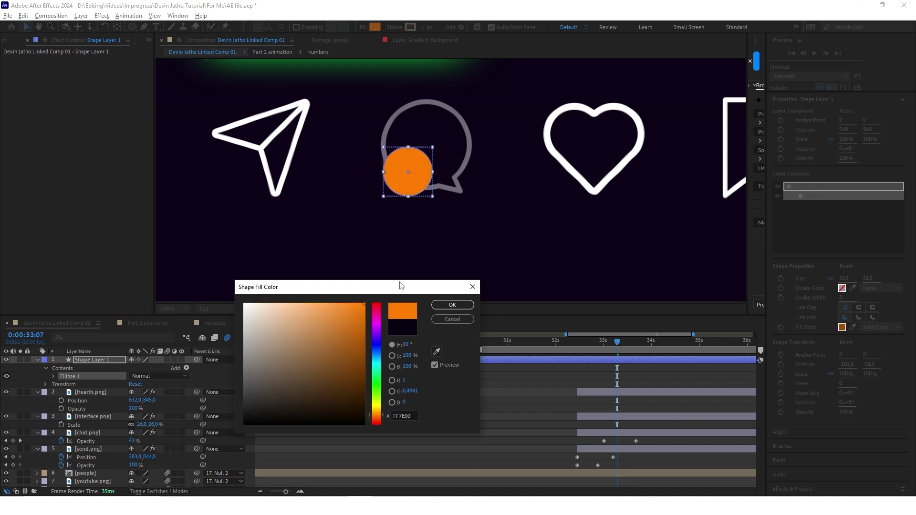
left_click(452, 304)
- Start the circle's layer at 0:00:32:11 with the icon layers and place it directly above chat.png
scroll(441, 139, "down", 1)
scroll(305, 363, "down", 4)
left_click_drag(259, 360, 619, 364)
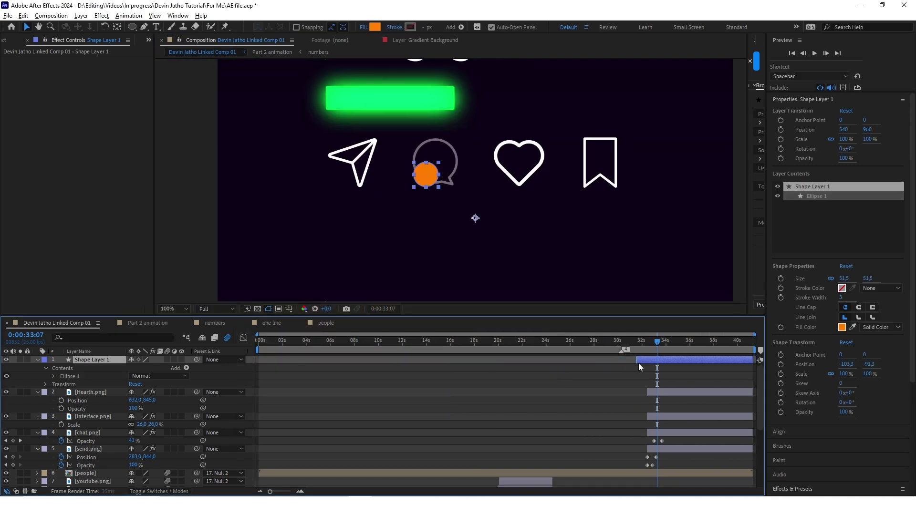
scroll(674, 379, "up", 3)
key("i")
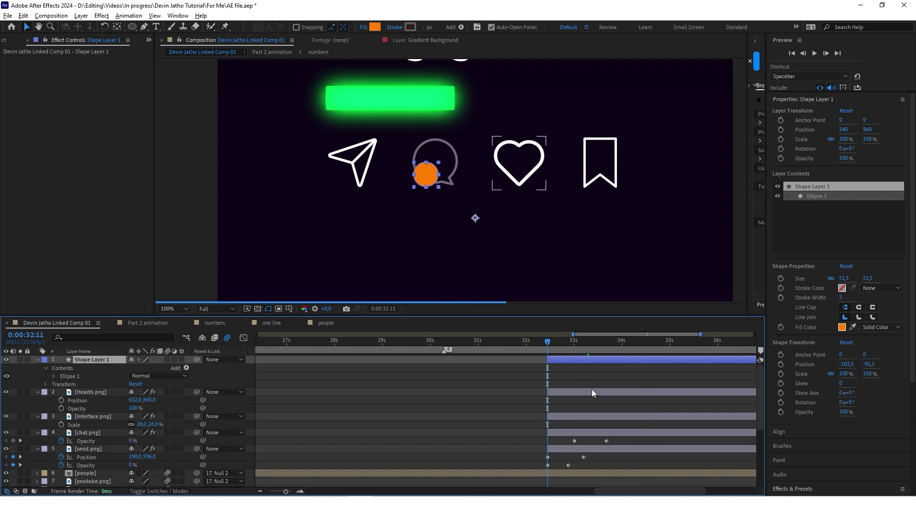
key("ctrl+bracketleft")
key("ctrl+bracketleft")
key("ctrl+bracketleft")
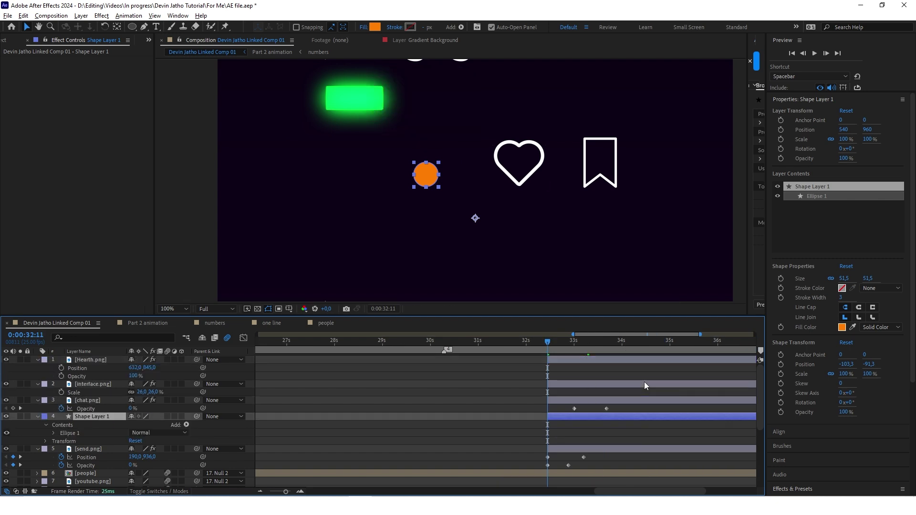
key("ctrl+bracketright")
- Copy the chat icon's two Opacity keyframes onto the circle at 0:00:33:00 and move the circle's second keyframe to 0:00:33:08
left_click_drag(606, 440, 513, 442)
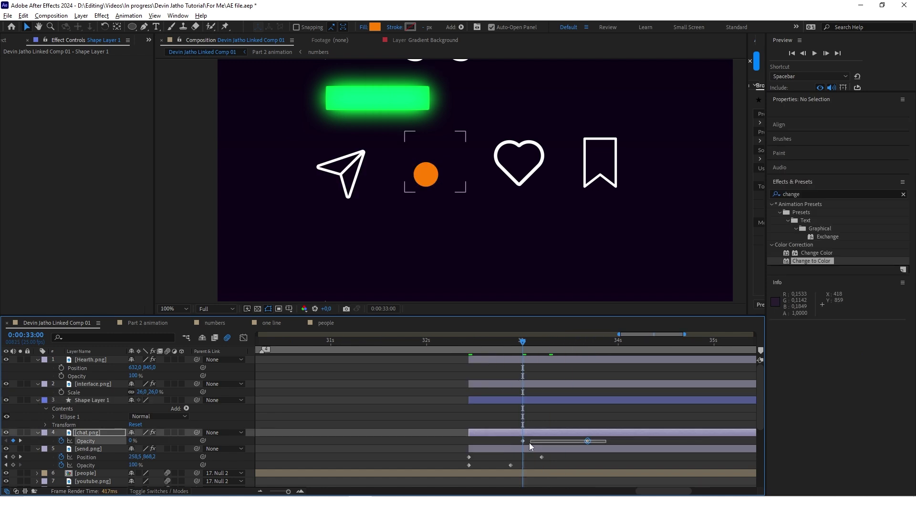
key("ctrl+c")
left_click(550, 400)
key("ctrl+v")
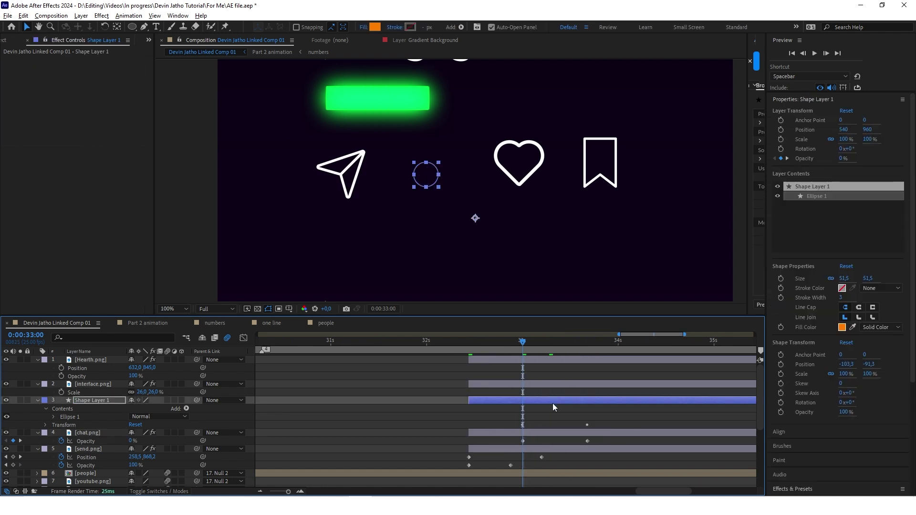
key("t")
left_click_drag(588, 409, 553, 410)
mouse_move(522, 342)
left_mouse_down()
mouse_move(548, 343)
mouse_move(530, 344)
left_mouse_up()
left_click_drag(515, 406, 553, 415)
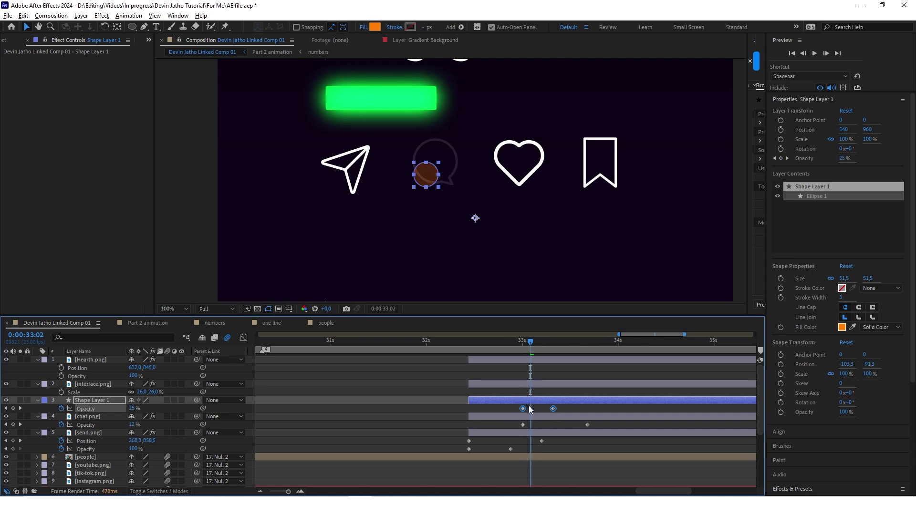
- Try the chat icon's first Opacity keyframe at 0:00:33:06 and preview the circle and icon fading in
left_click(594, 418)
left_click(523, 425)
left_click_drag(523, 425, 546, 426)
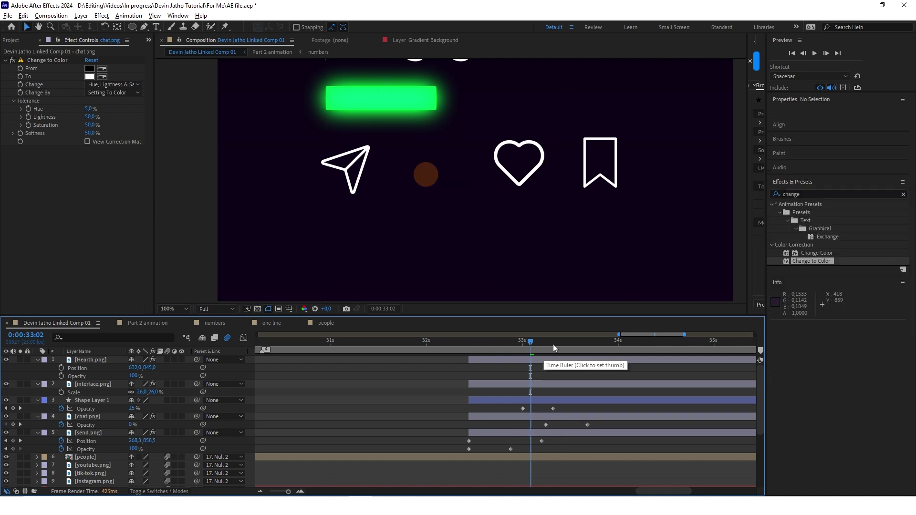
key("Page_Down")
key("Page_Down")
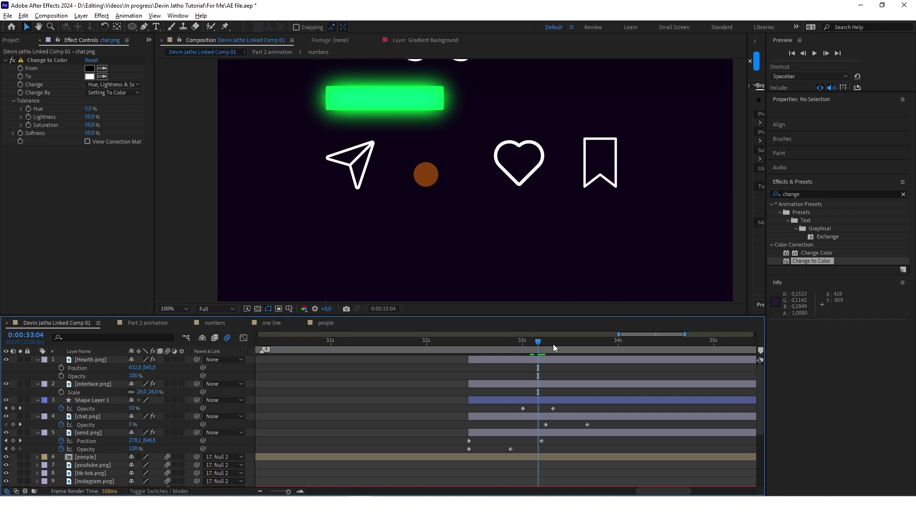
key("space")
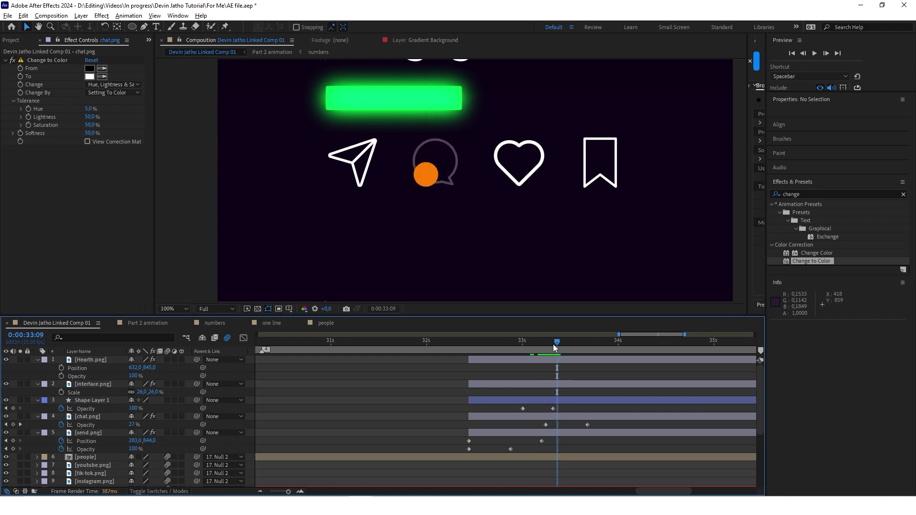
left_click(553, 345)
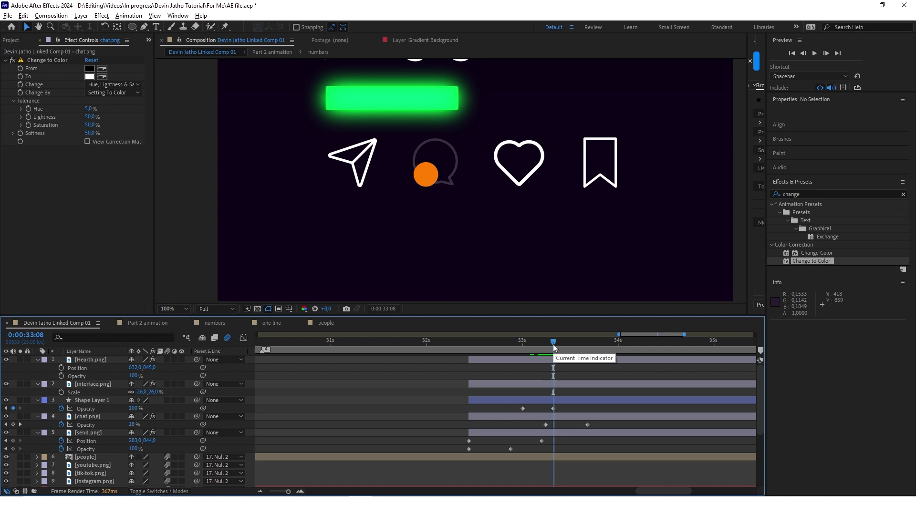
- Move the chat icon's first Opacity keyframe to 0:00:33:04 and check both fades at 0:00:33:06
left_click_drag(546, 424, 538, 425)
left_click(522, 341)
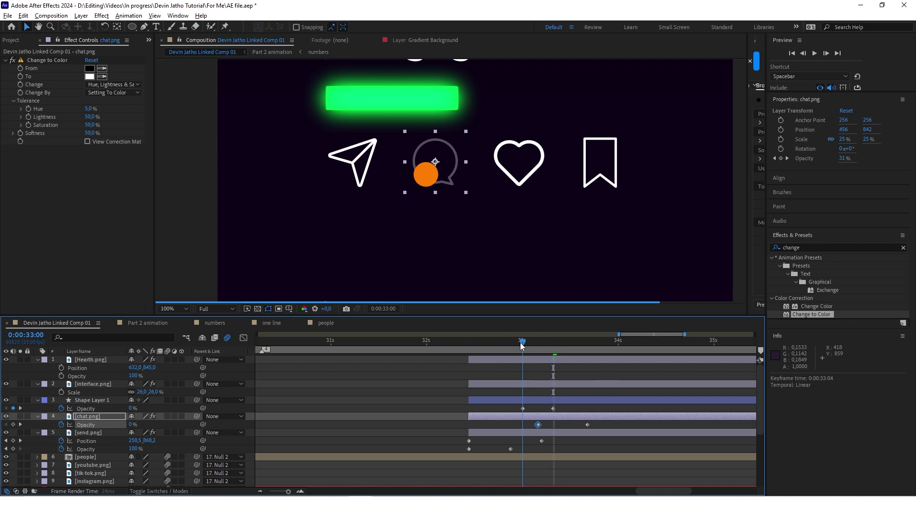
left_click(546, 348)
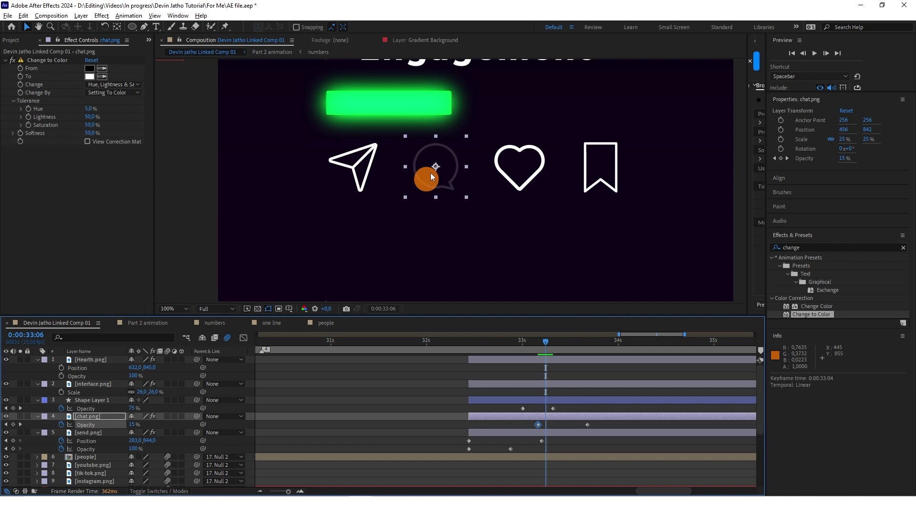
scroll(431, 173, "down", 2)
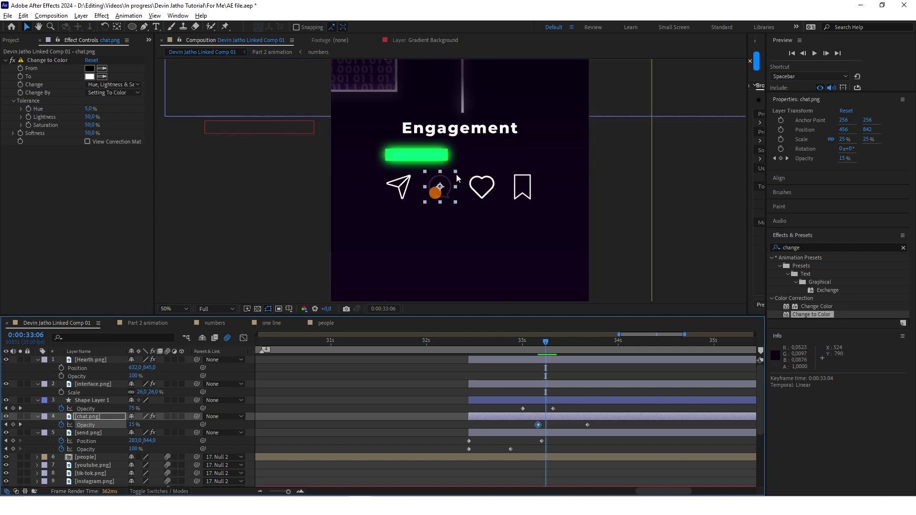
scroll(451, 188, "up", 2)
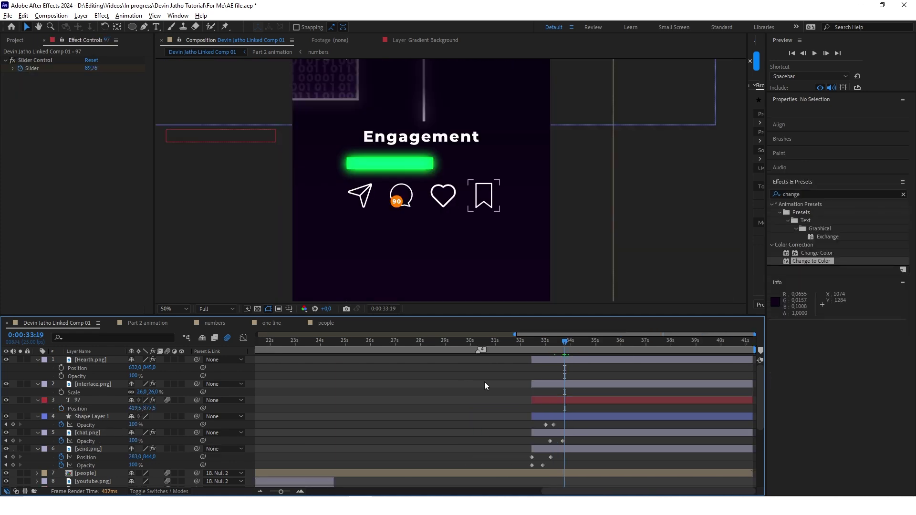
- Copy the chat icon's two Opacity keyframes onto Hearth.png at 0:00:33:20 and move that layer below interface.png
key("Page_Down")
scroll(603, 388, "up", 2)
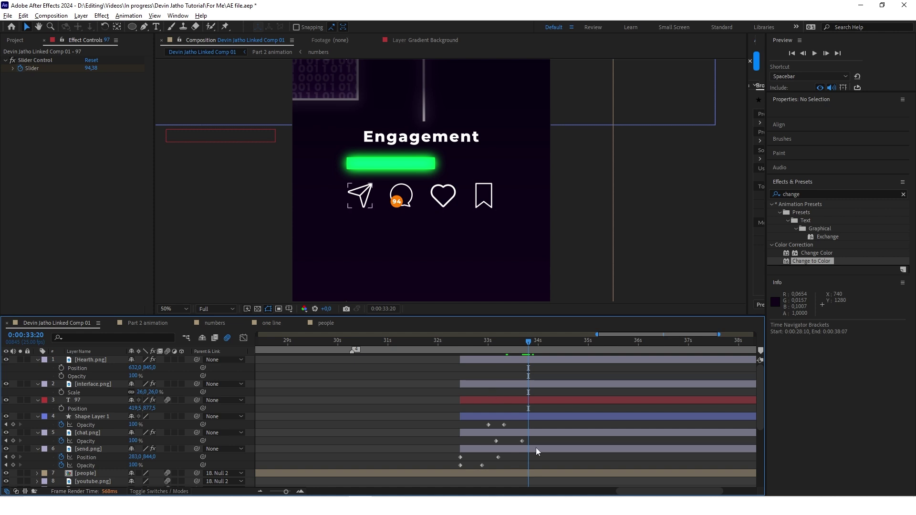
left_click_drag(537, 444, 477, 440)
key("ctrl+c")
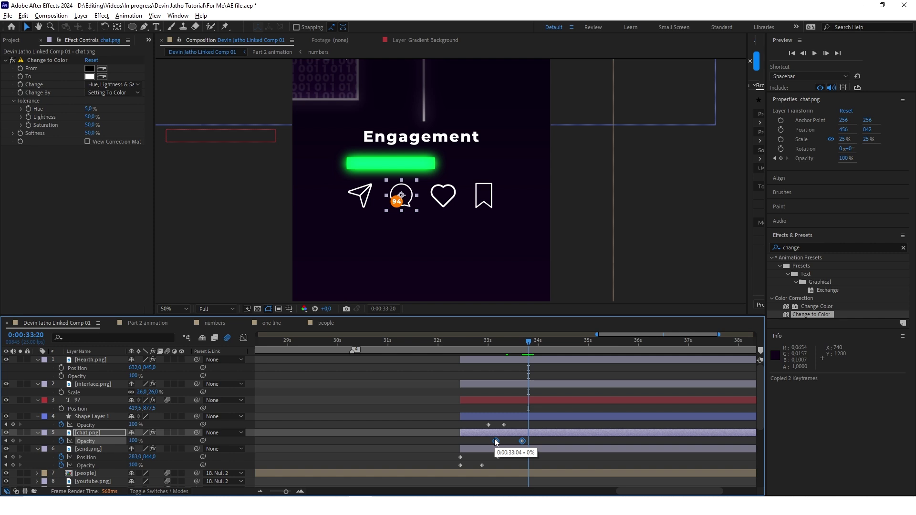
left_click(516, 382)
left_click(512, 359)
key("ctrl+bracketleft")
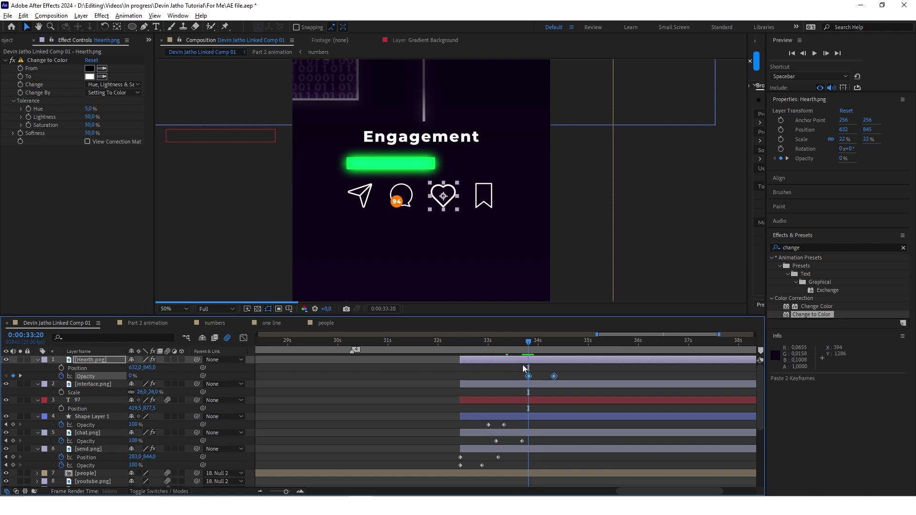
key("ctrl+v")
- Move the heart icon's second Opacity keyframe to 0:00:34:05
left_click_drag(526, 342, 548, 341)
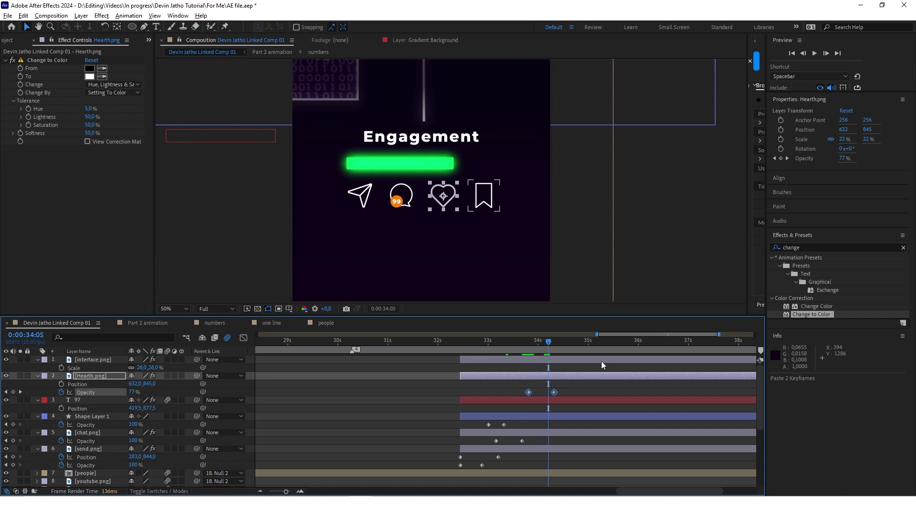
left_click(553, 392)
left_click_drag(552, 392, 548, 393)
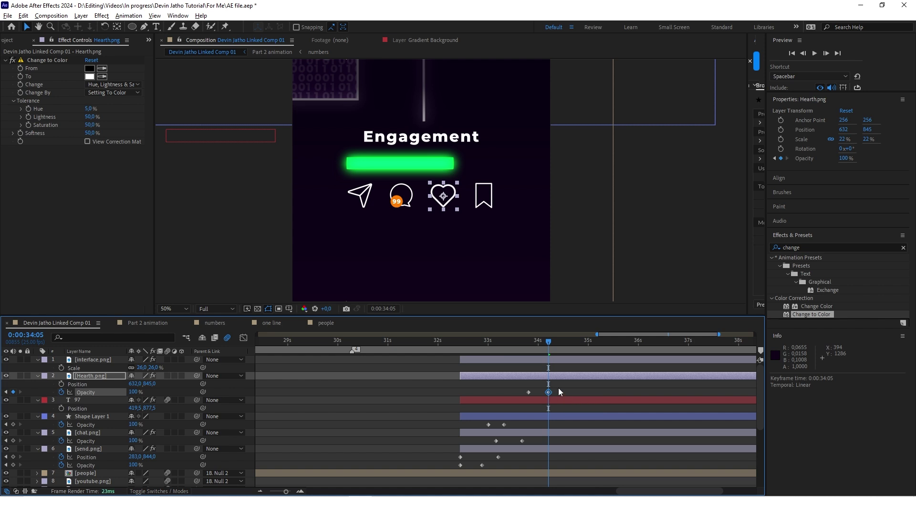
scroll(558, 382, "up", 3)
scroll(523, 386, "down", 1)
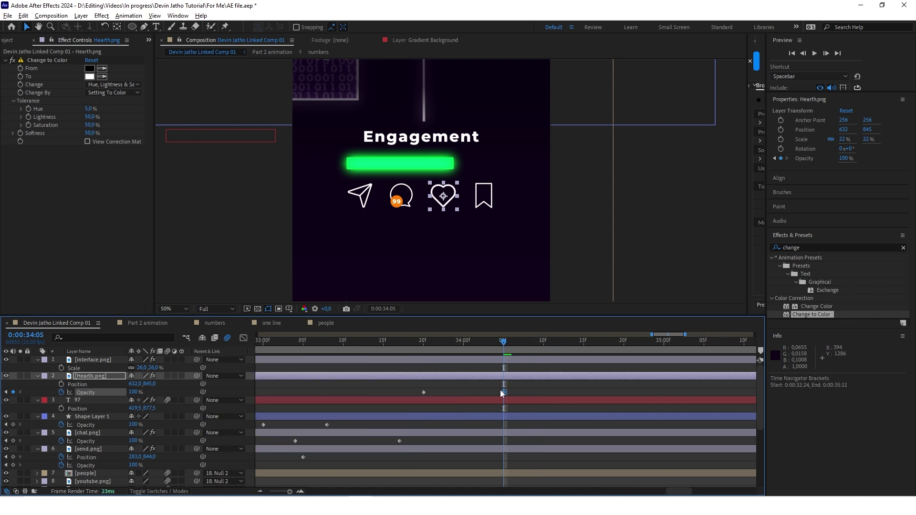
- Move the heart icon's second Opacity keyframe to 0:00:34:04 and add Scale keyframes at 0:00:34:04 and 0:00:34:05
left_click_drag(503, 393, 495, 392)
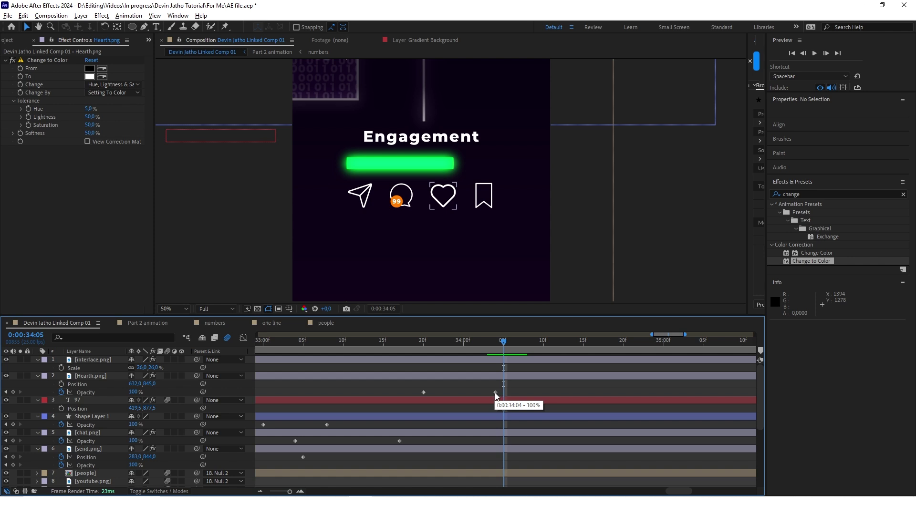
scroll(519, 389, "left", 2)
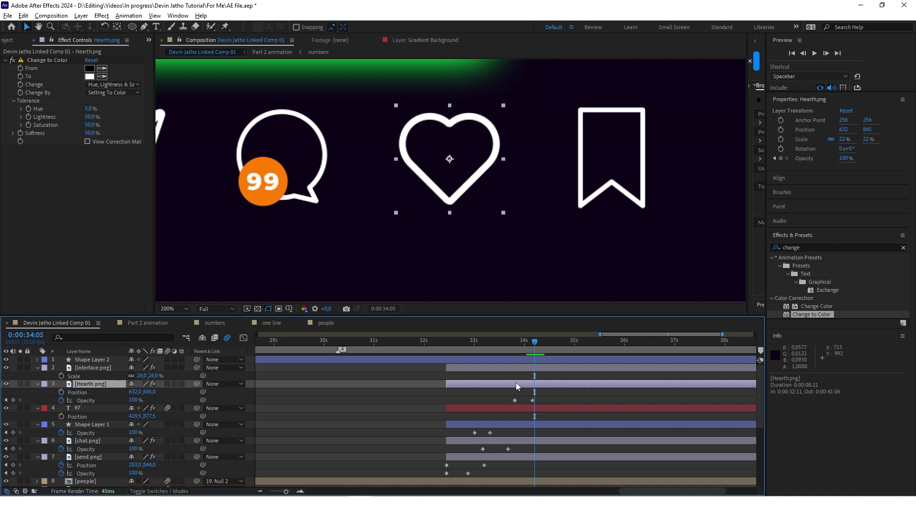
key("s")
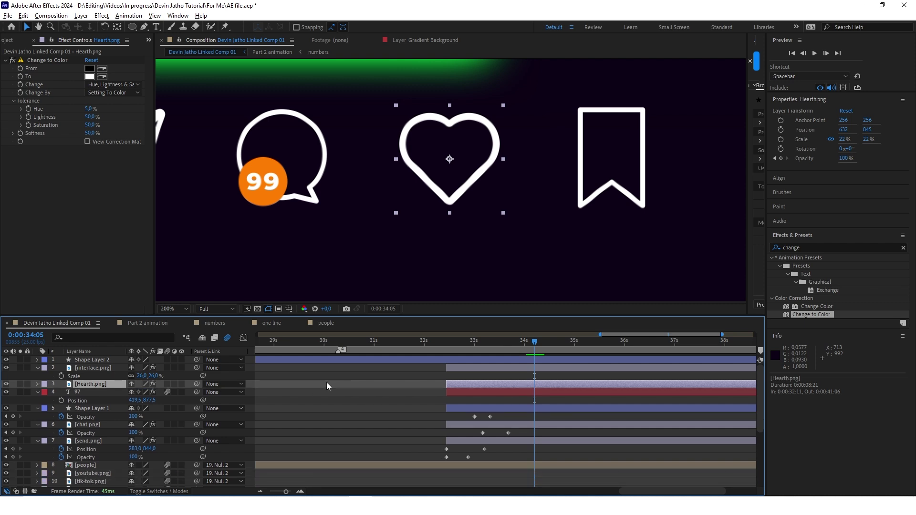
left_click(61, 392)
key("Page_Up")
left_click(13, 392)
left_click(534, 342)
scroll(547, 395, "up", 3)
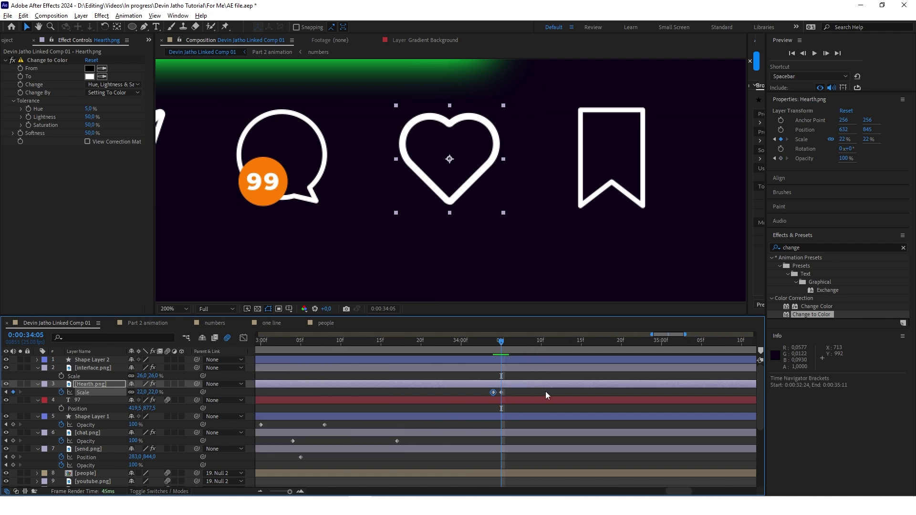
- Set the heart icon's Scale to 23% at 0:00:34:05
left_click(142, 392)
type("23")
key("Return")
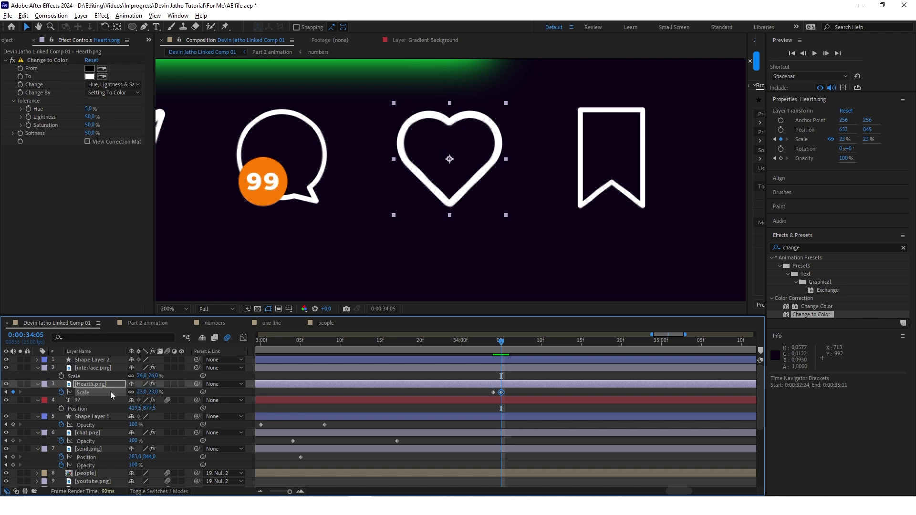
- Keyframe the heart's Change to Color target from white at 0:00:34:04 to red FF0000 at 0:00:34:05
scroll(470, 376, "down", 1)
key("Page_Up")
scroll(506, 371, "up", 1)
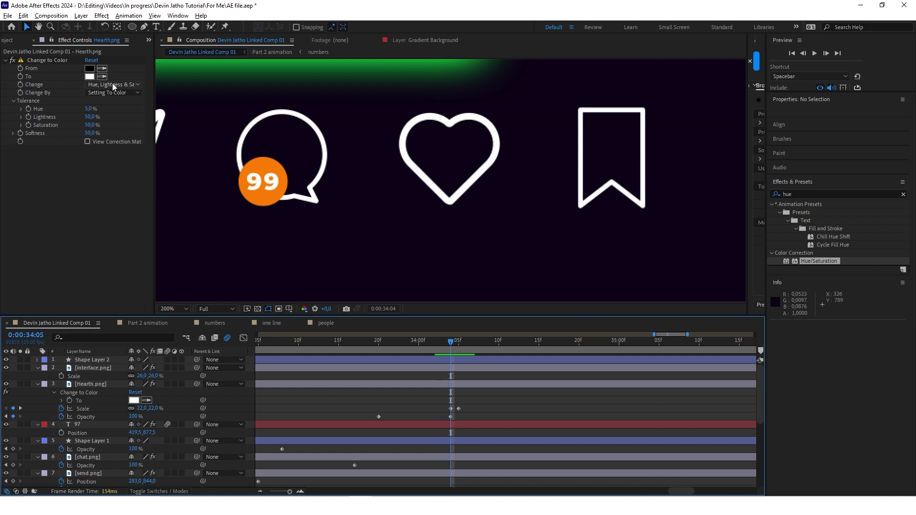
left_click(20, 75)
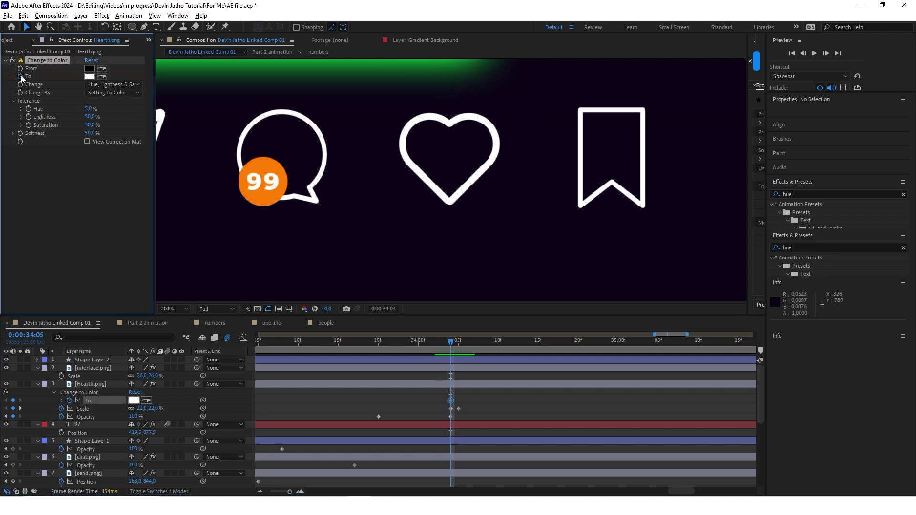
key("Page_Down")
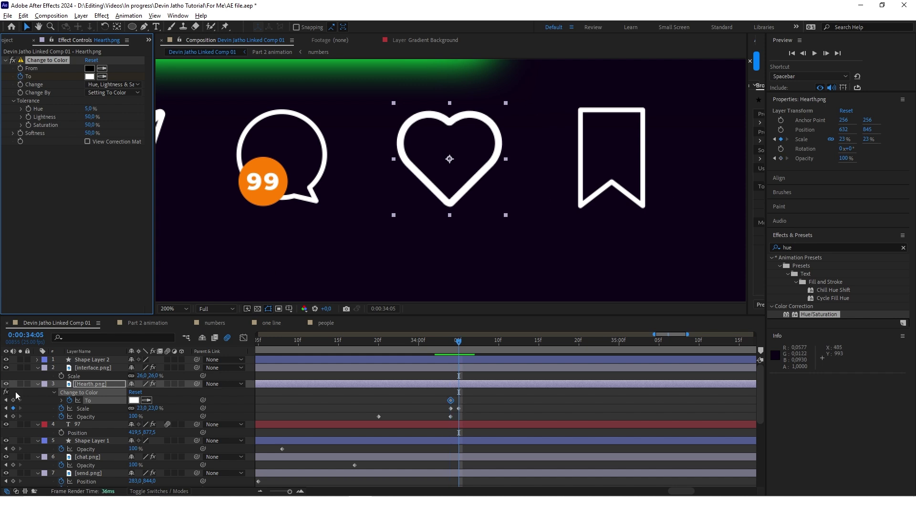
left_click(134, 400)
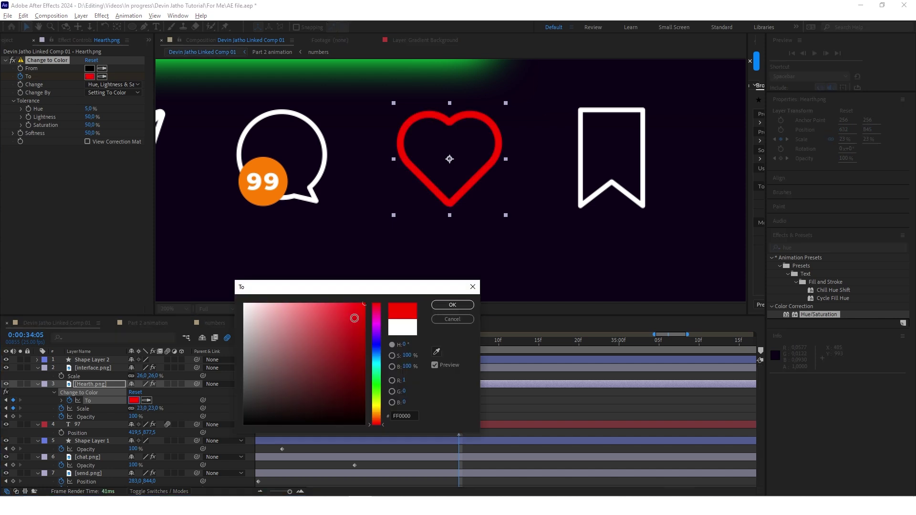
left_click_drag(365, 289, 319, 233)
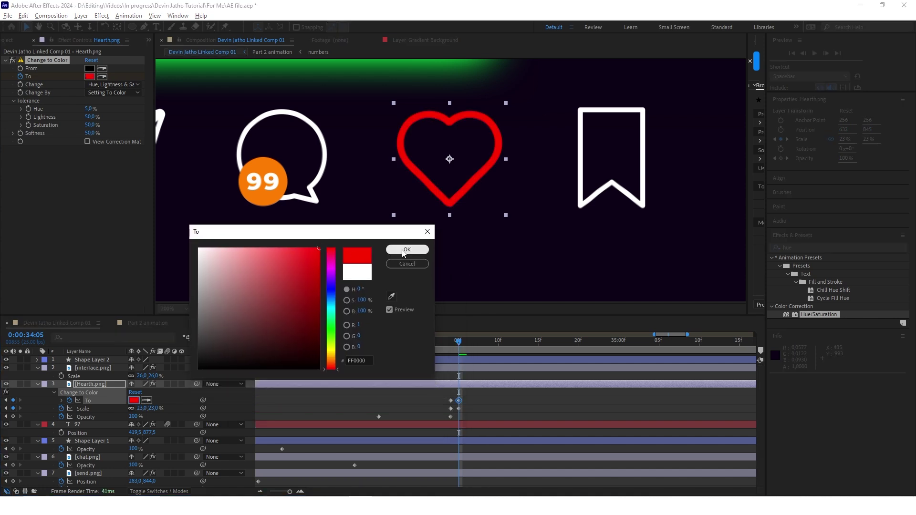
left_click(407, 249)
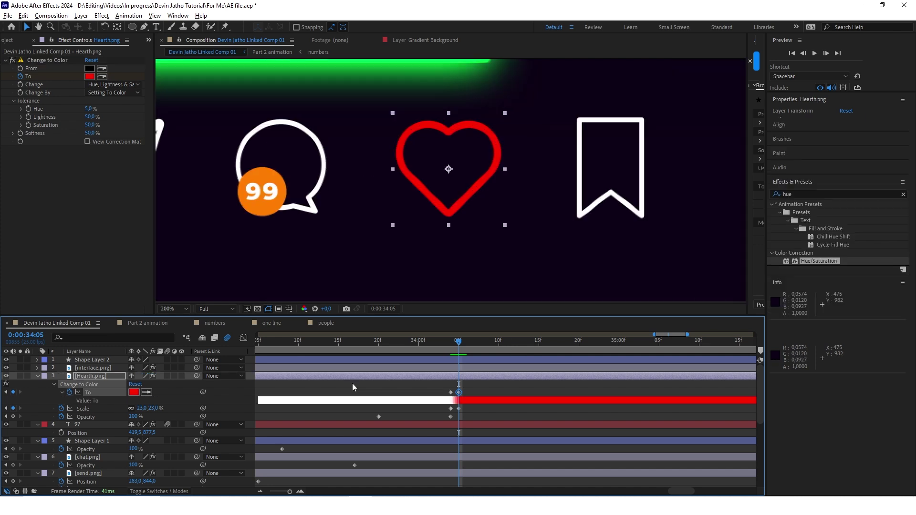
- Trace the heart outline with the Pen tool as a new shape layer and change its fill to red
left_click(353, 387)
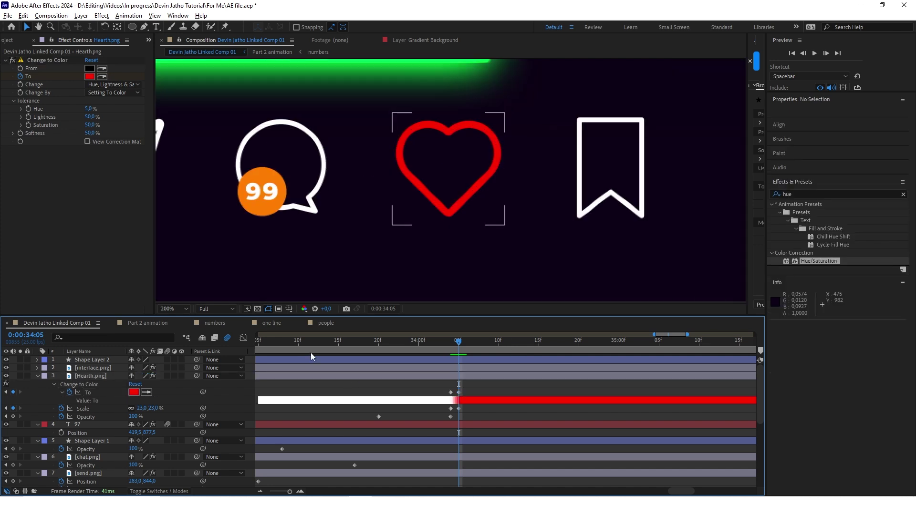
left_click(143, 27)
scroll(470, 158, "up", 2)
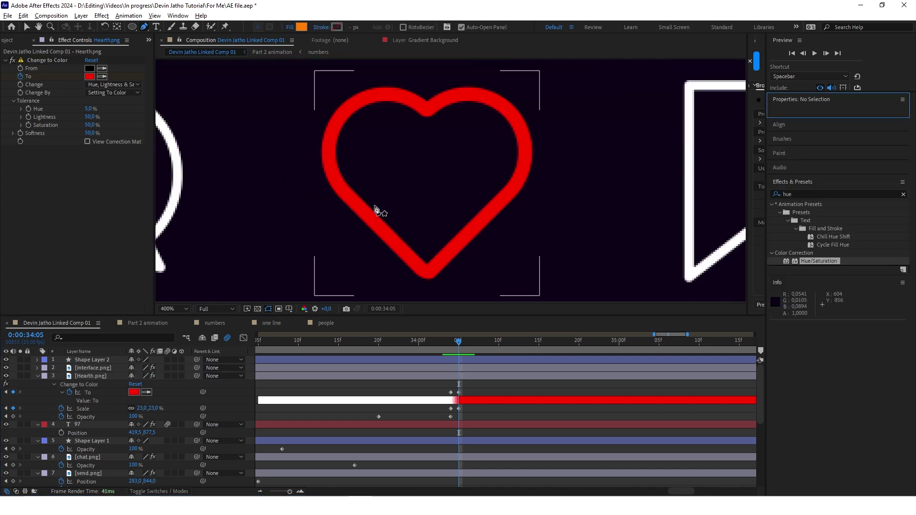
left_click_drag(359, 205, 336, 184)
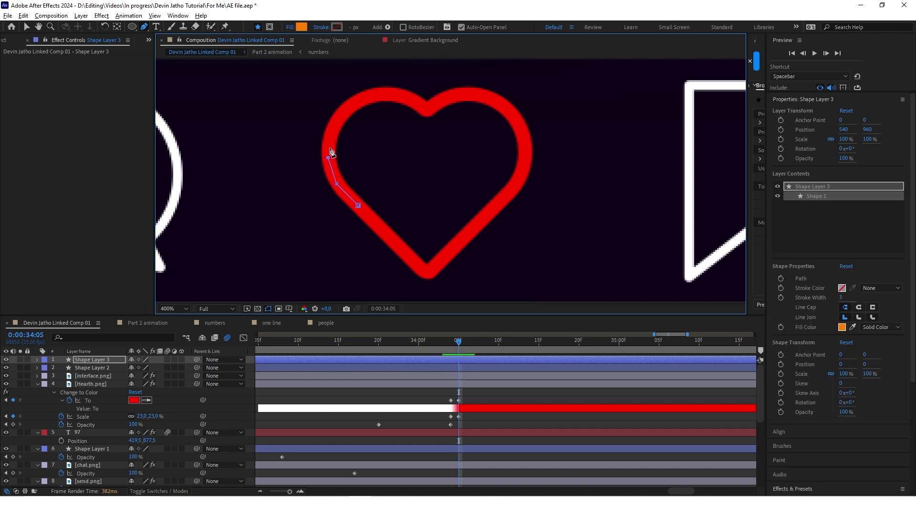
left_click(375, 27)
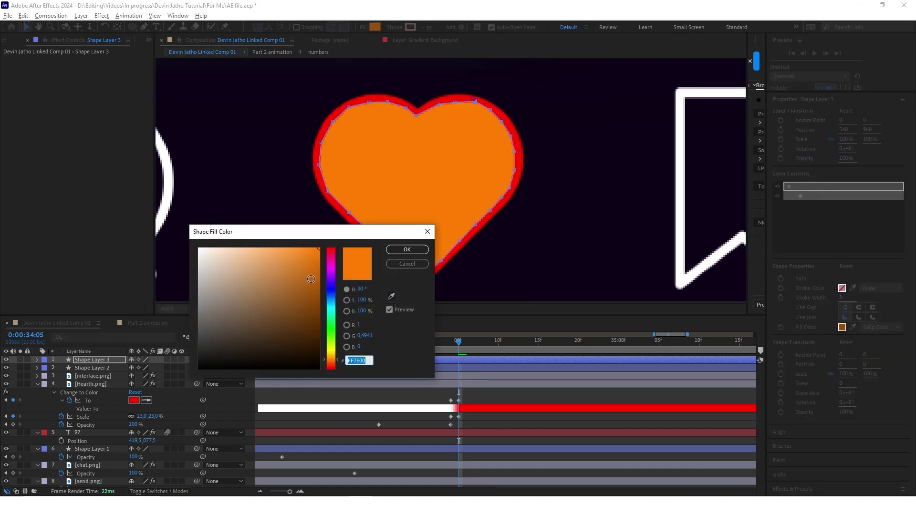
left_click_drag(332, 281, 333, 236)
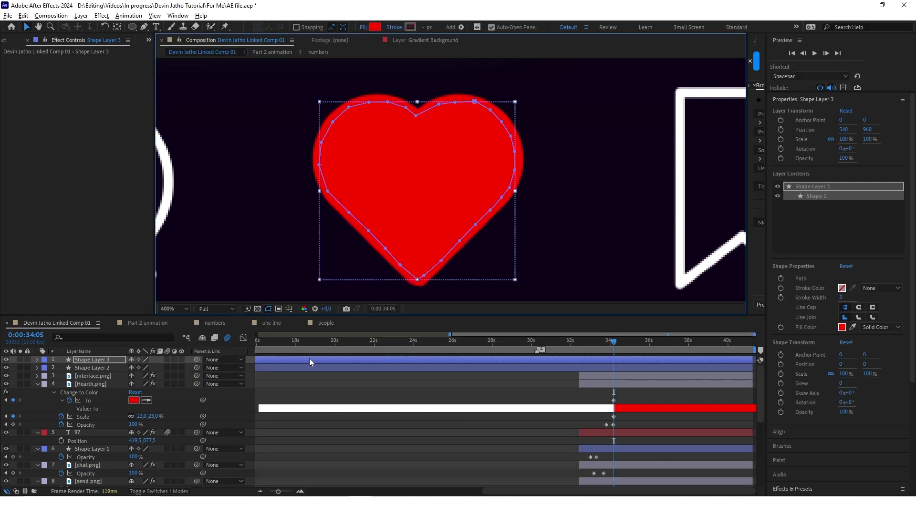
- Trim the start of the heart fill shape layer to 0:00:34:05 and move the layer below Hearth.png
scroll(387, 389, "down", 3)
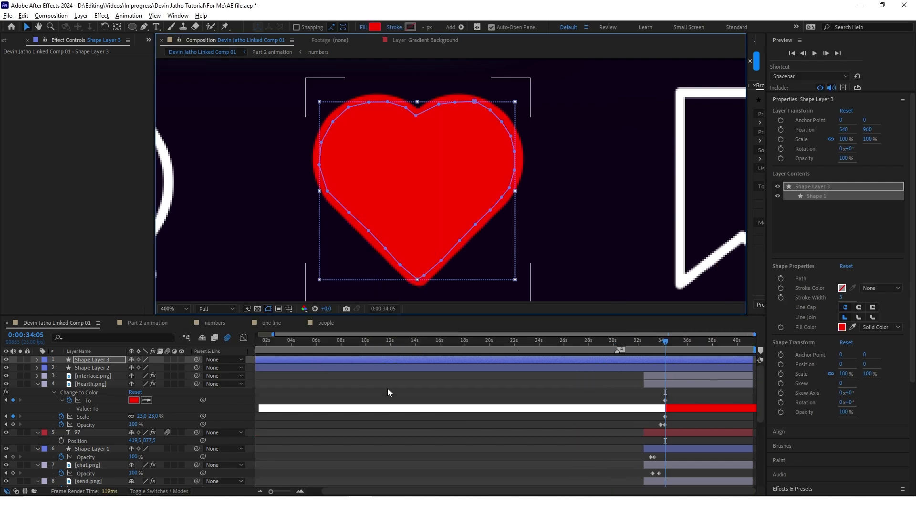
left_click_drag(263, 358, 667, 358)
key("equal")
key("equal")
key("equal")
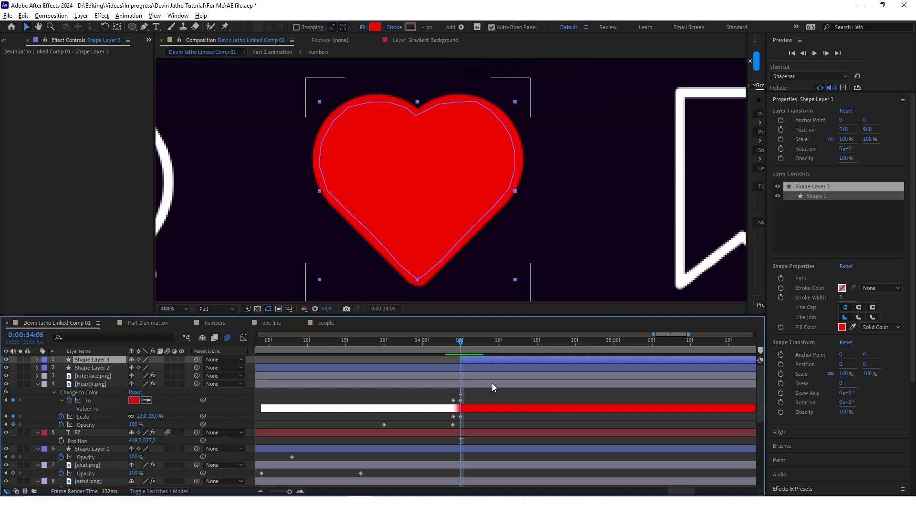
key("ctrl+bracketleft")
key("ctrl+bracketleft")
key("ctrl+bracketleft")
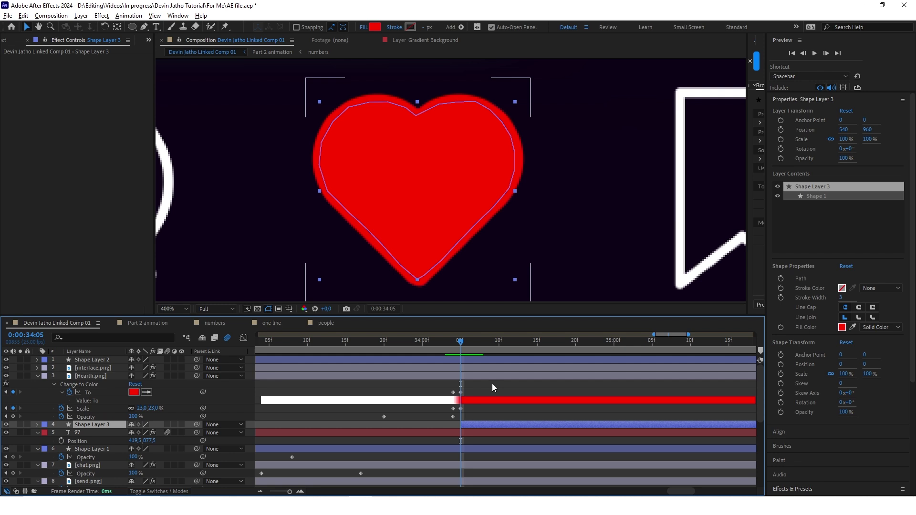
- Keyframe the heart fill layer's Opacity to 0% at 0:00:34:04
key("t")
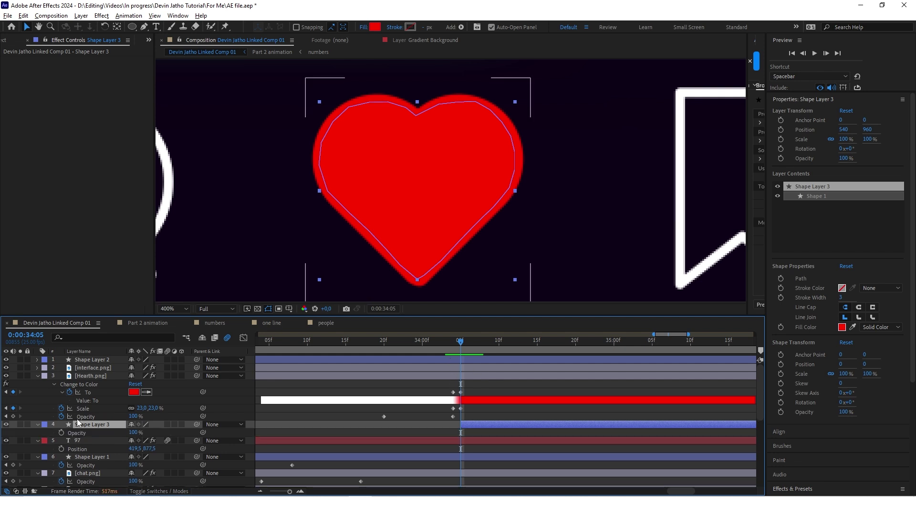
left_click(61, 432)
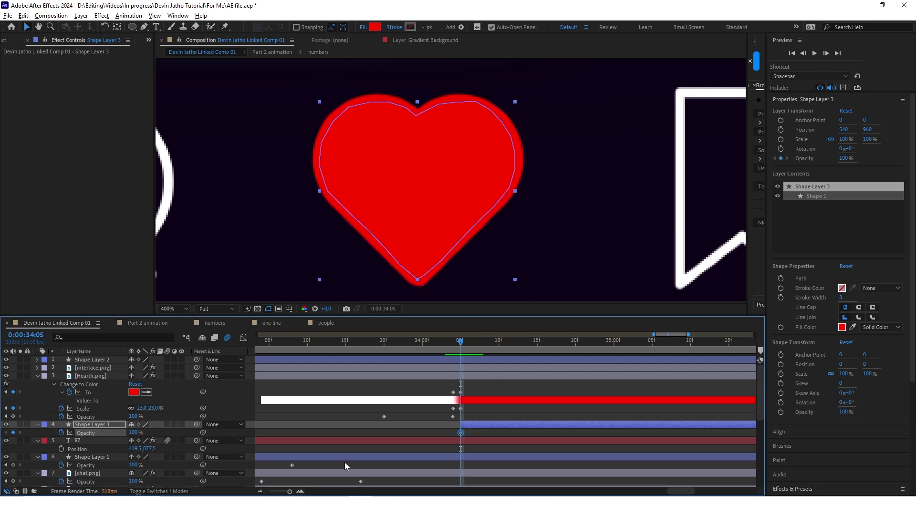
key("Page_Up")
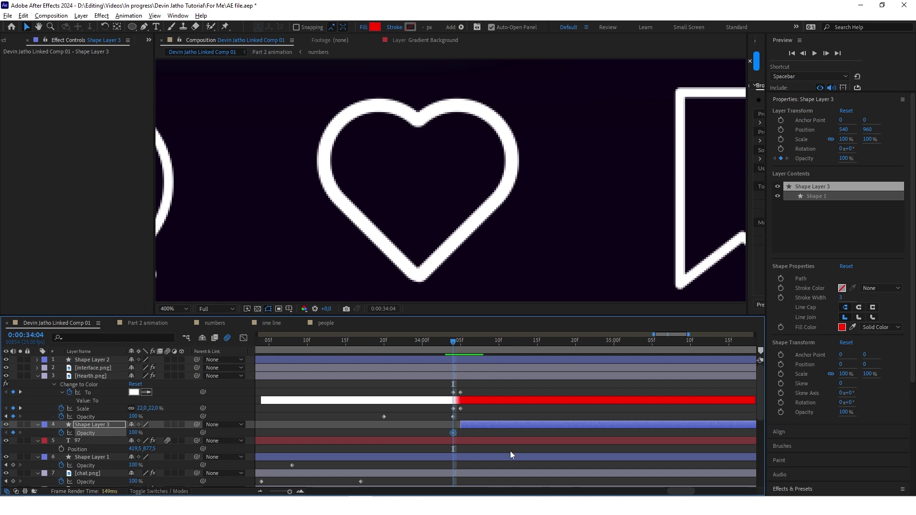
key("Page_Down")
left_click(12, 432)
key("Page_Up")
left_click(133, 433)
type("0")
key("Return")
- Keyframe the heart fill's Opacity to 100% at 0:00:34:14 and check the fade frame by frame
left_click_drag(453, 340, 530, 341)
left_click(13, 433)
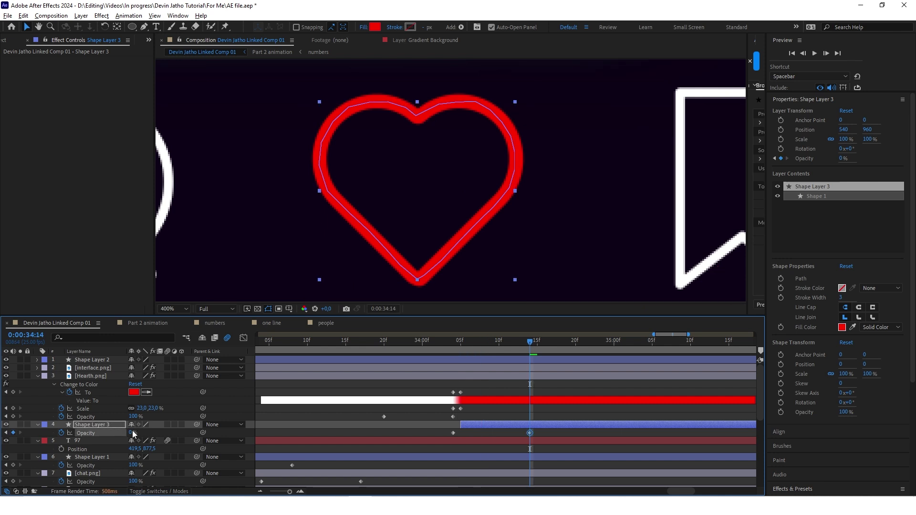
left_click_drag(132, 432, 248, 430)
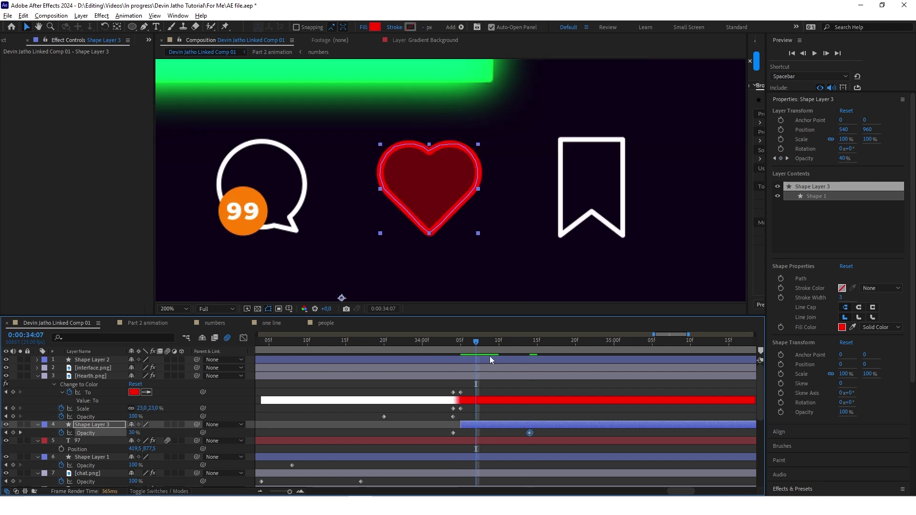
key("Page_Up")
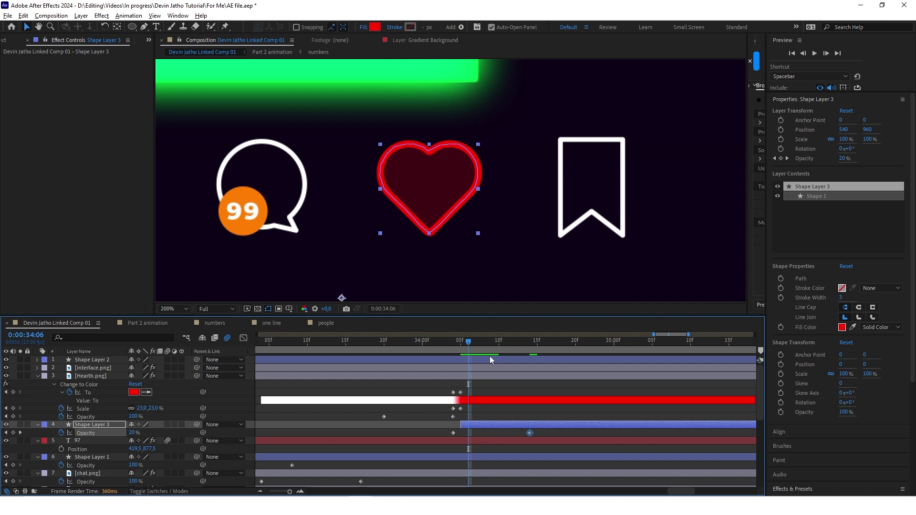
key("Page_Down")
key("Page_Down")
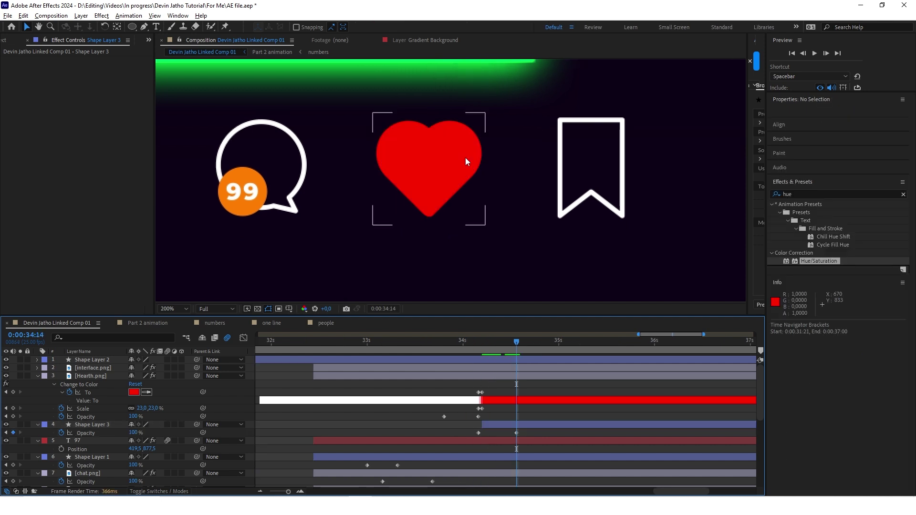
- Add a heart icon Scale keyframe at 0:00:34:14 and set the Scale to 22% at 0:00:34:15
key("Page_Down")
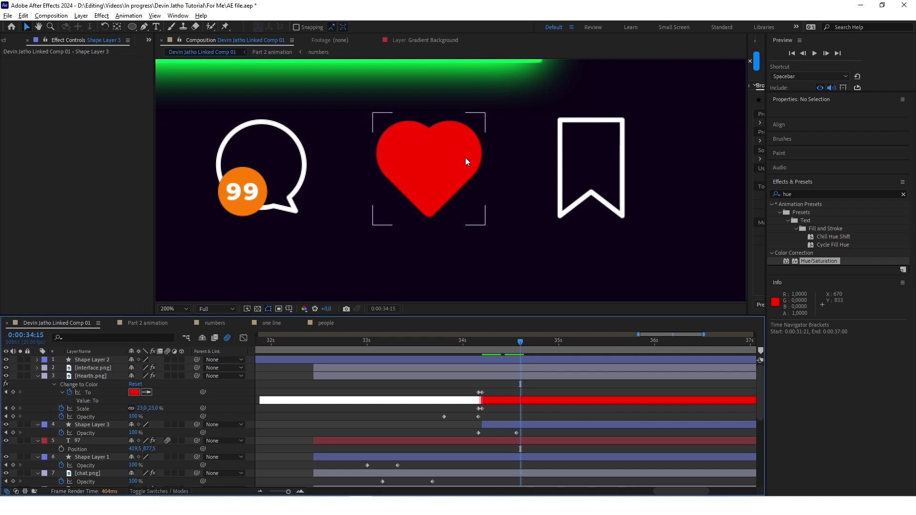
key("equal")
key("Page_Up")
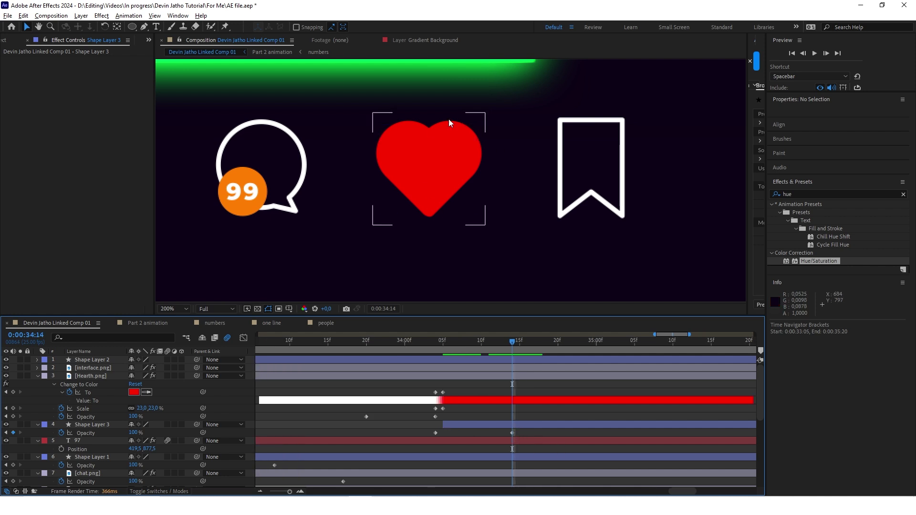
left_click(14, 409)
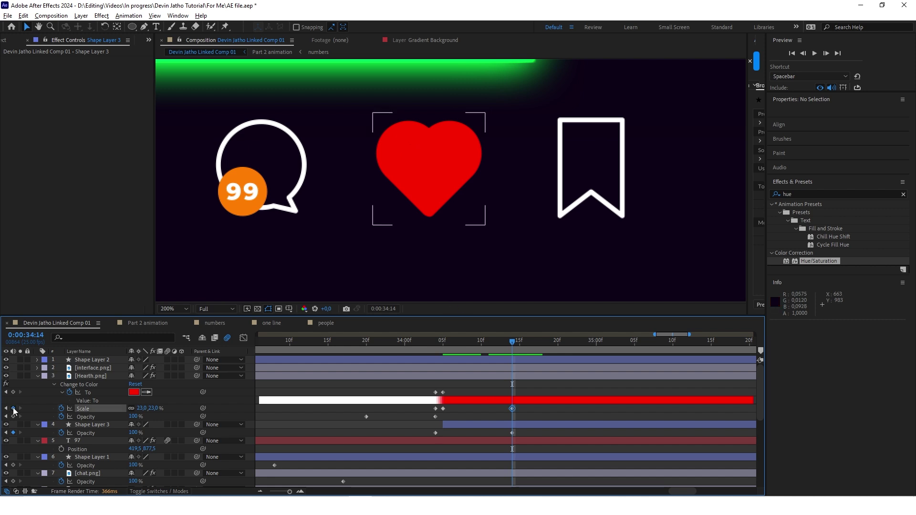
key("Page_Down")
left_click(141, 408)
type("22")
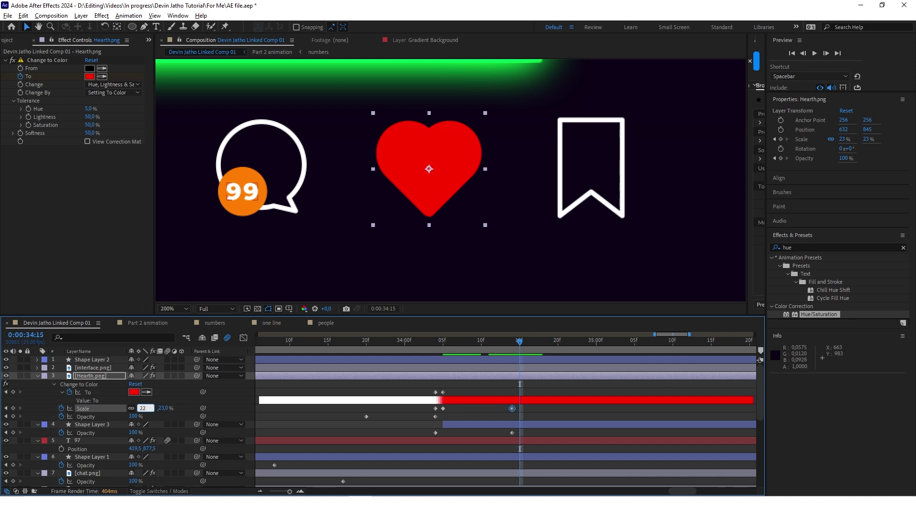
key("Return")
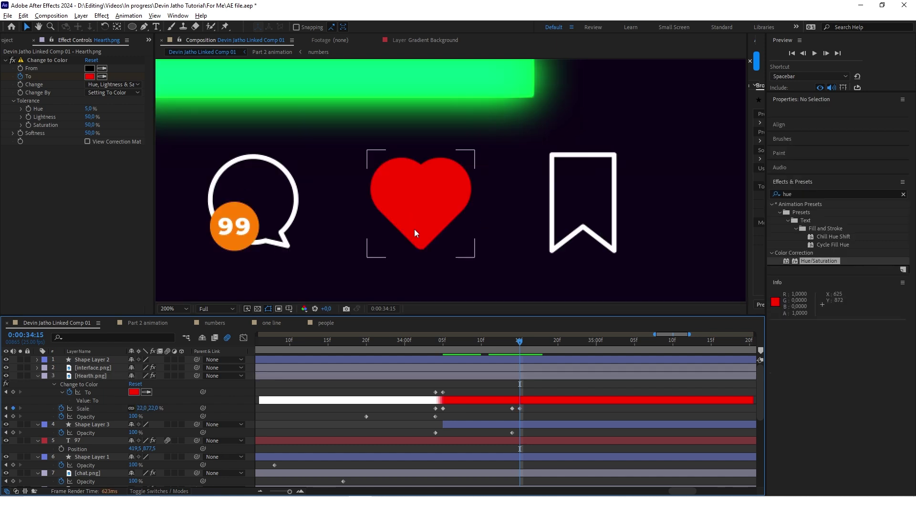
- Select the red heart fill and compare its edge with the icon outline at 0:00:34:14 and 0:00:34:15
left_click(436, 185)
scroll(389, 162, "up", 4)
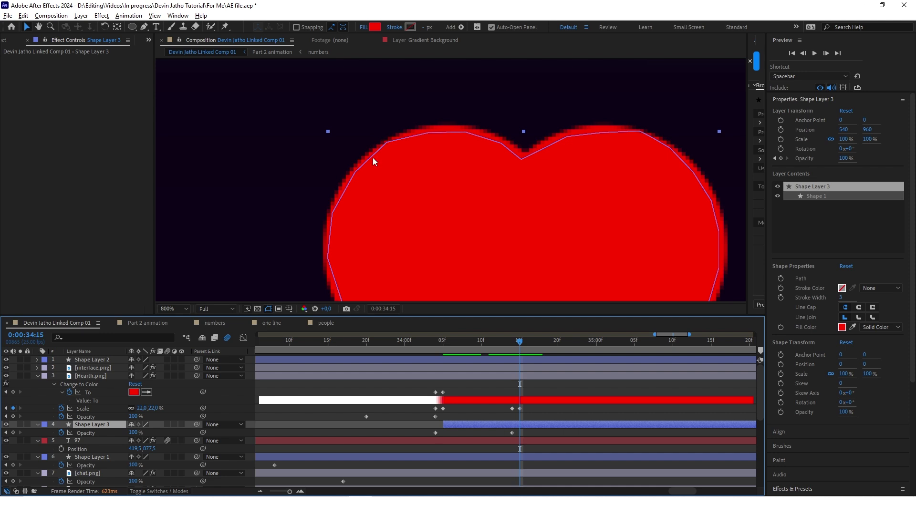
scroll(367, 145, "down", 4)
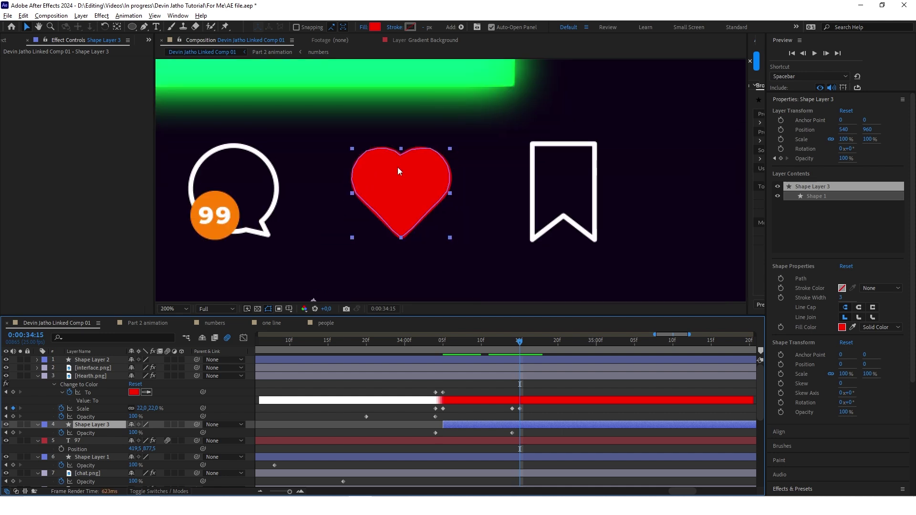
scroll(396, 160, "up", 2)
key("Page_Up")
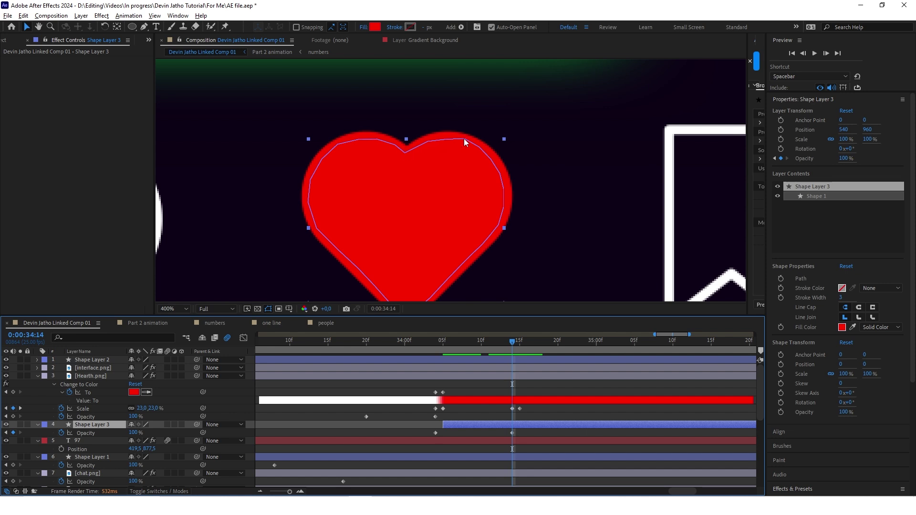
key("Page_Down")
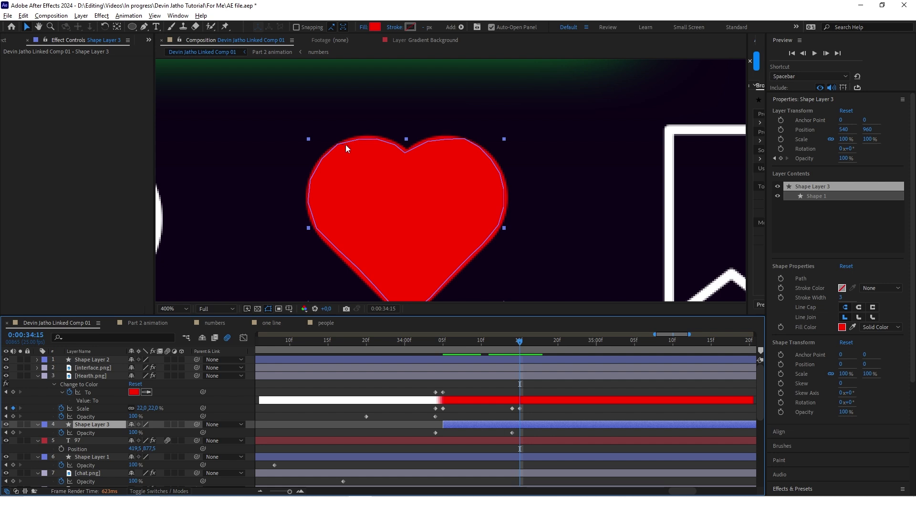
- Review the heart's red fade from 0:00:34:15 back to 0:00:34:10 and select the bookmark icon beside it
scroll(449, 142, "down", 1)
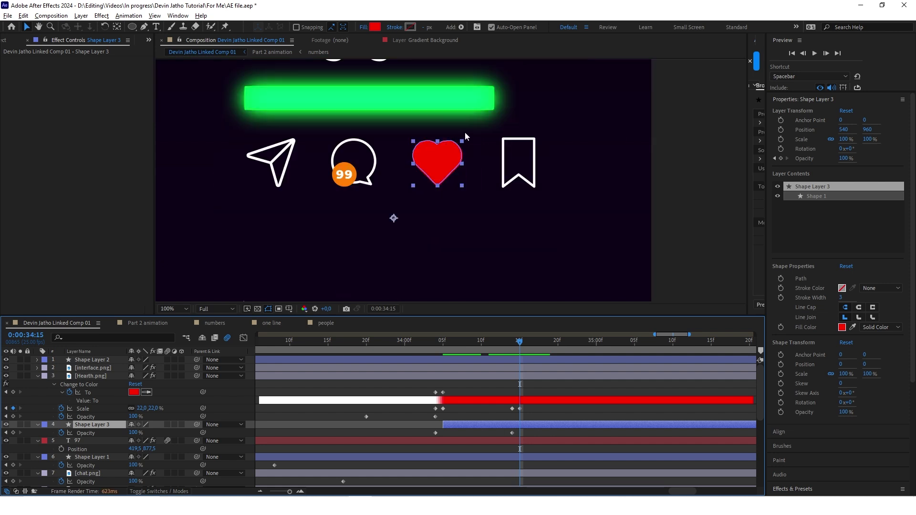
scroll(466, 138, "down", 1)
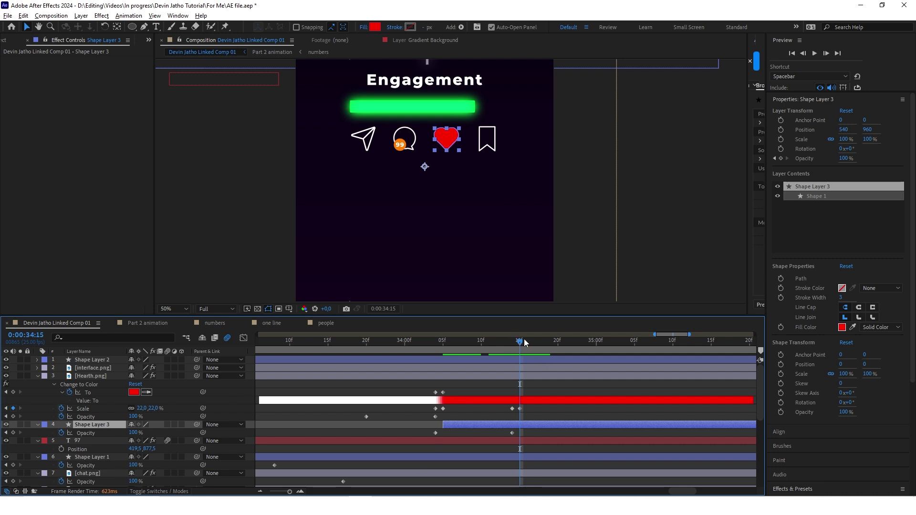
key("Page_Up")
key("Page_Up")
key("Page_Up")
key("Page_Up")
key("Page_Up")
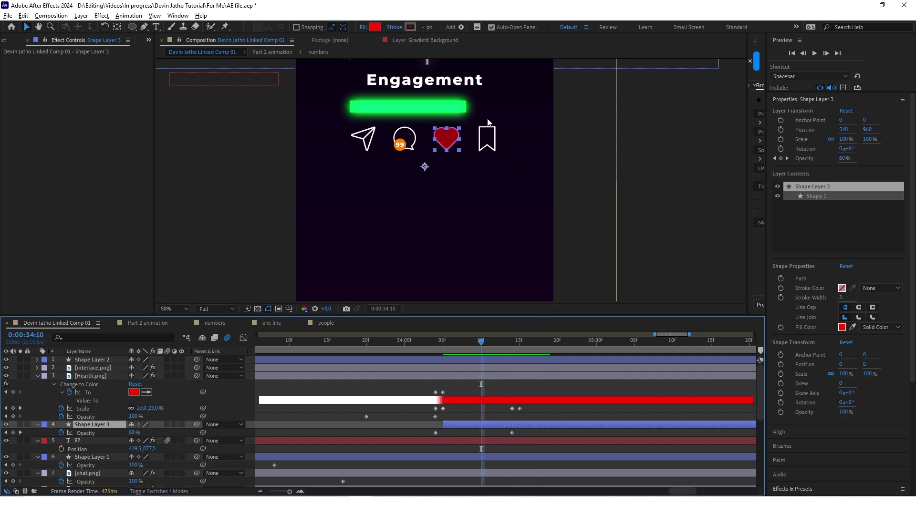
scroll(487, 118, "up", 1)
left_click(487, 135)
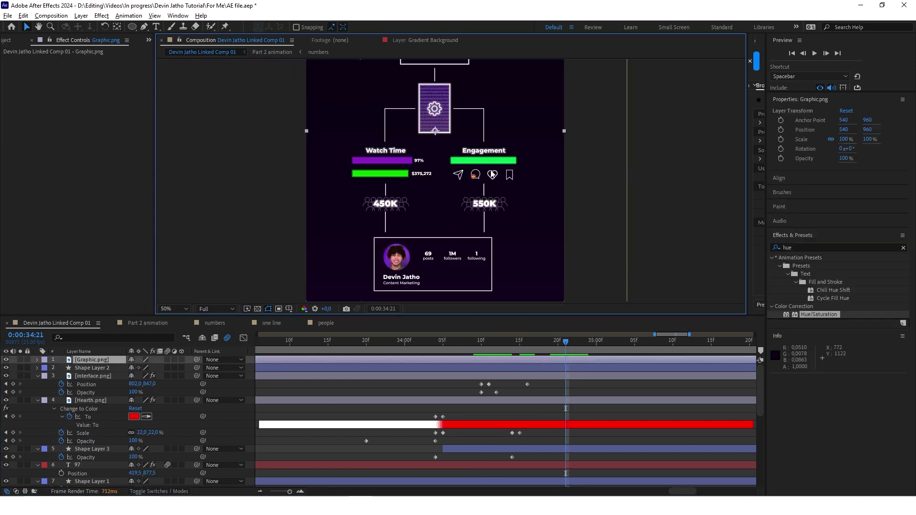
- Examine the lower part of the reference graphic, from the Engagement icons down to the profile card
left_click_drag(374, 268, 382, 224)
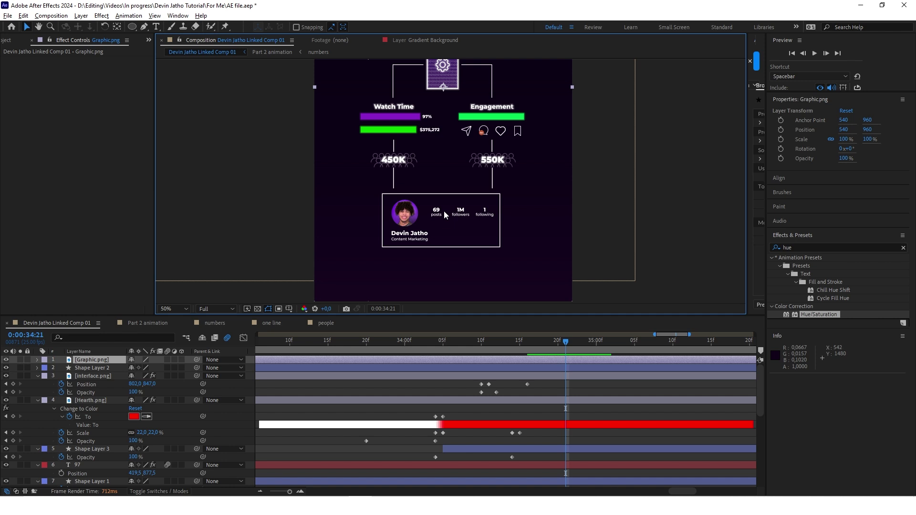
scroll(440, 213, "up", 2)
scroll(402, 255, "down", 2)
scroll(476, 219, "up", 2)
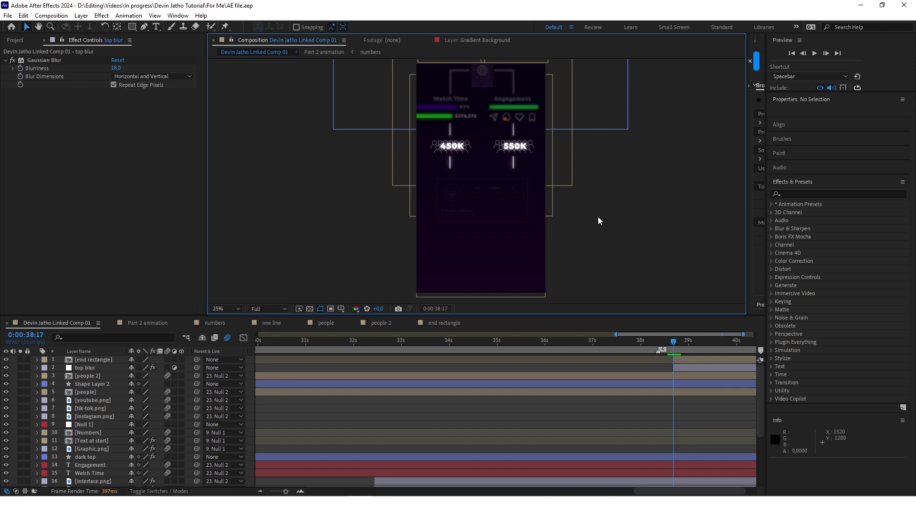
- Inspect the top blur adjustment layer and the mask it covers over the upper part of the flowchart at 0:00:38:17
left_click_drag(495, 136, 479, 213)
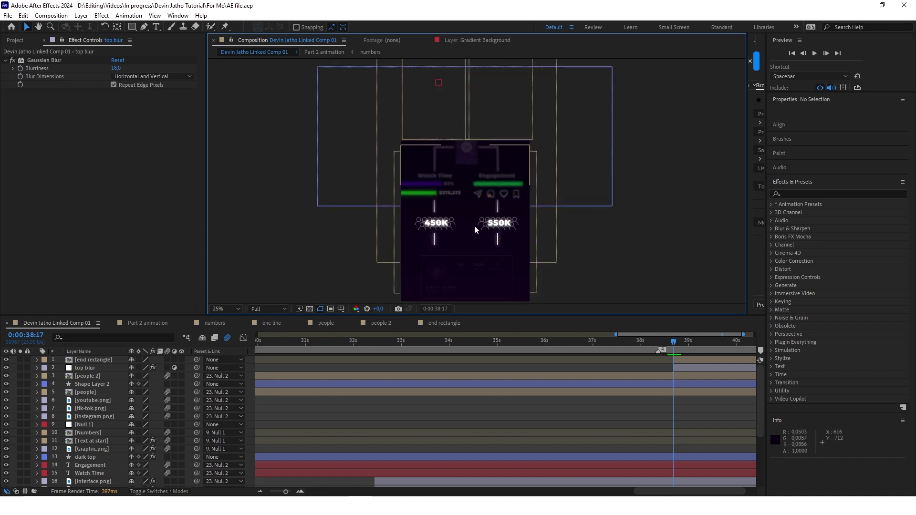
left_click(466, 155)
scroll(451, 154, "down", 1)
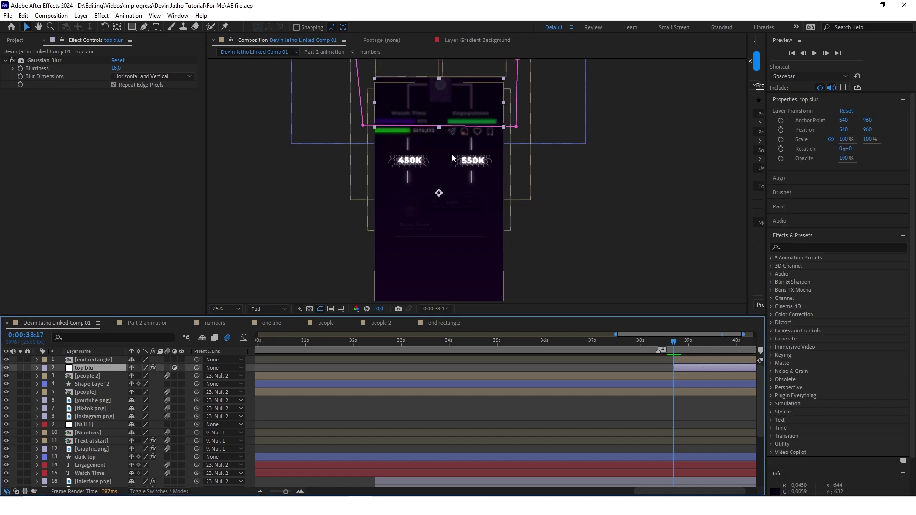
right_click(250, 396)
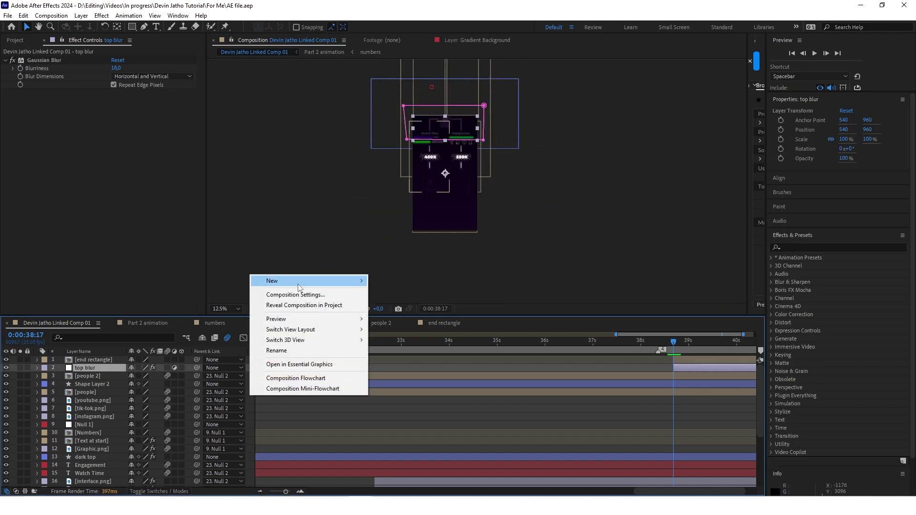
mouse_move(319, 282)
left_click(441, 404)
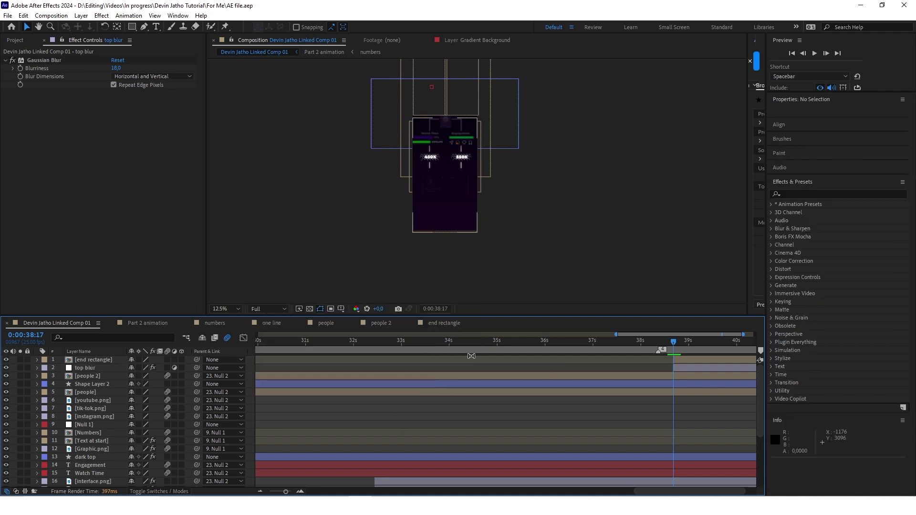
left_click(691, 367)
scroll(443, 124, "up", 1)
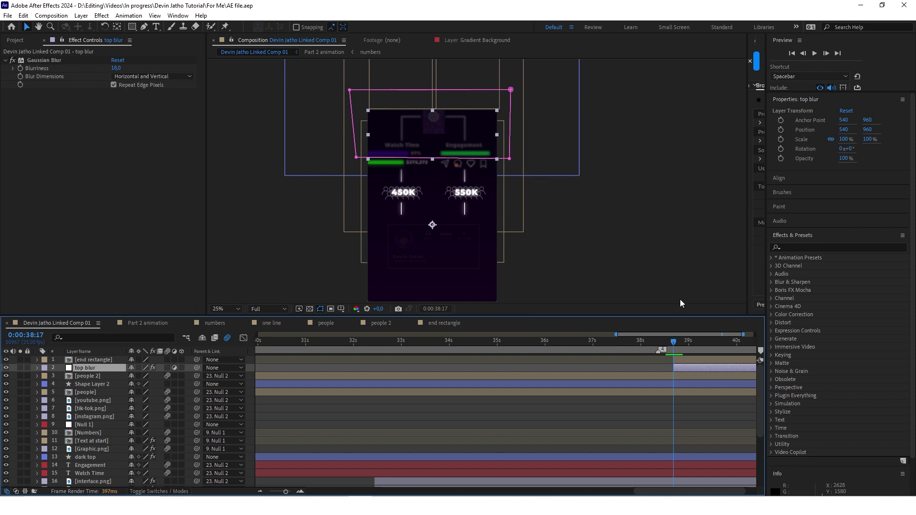
left_click_drag(398, 295, 376, 329)
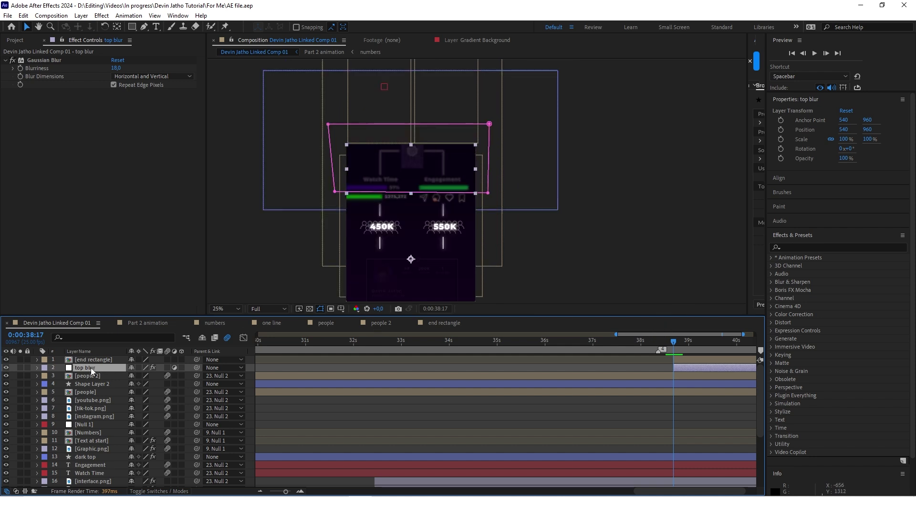
- Expand the top blur layer's masks and open the properties of Mask 1
key("g")
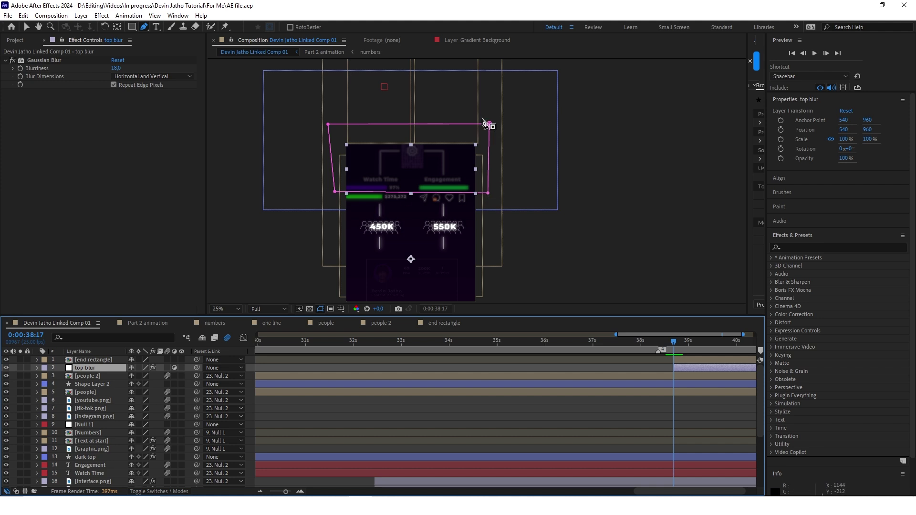
key("v")
left_click(37, 368)
left_click(45, 377)
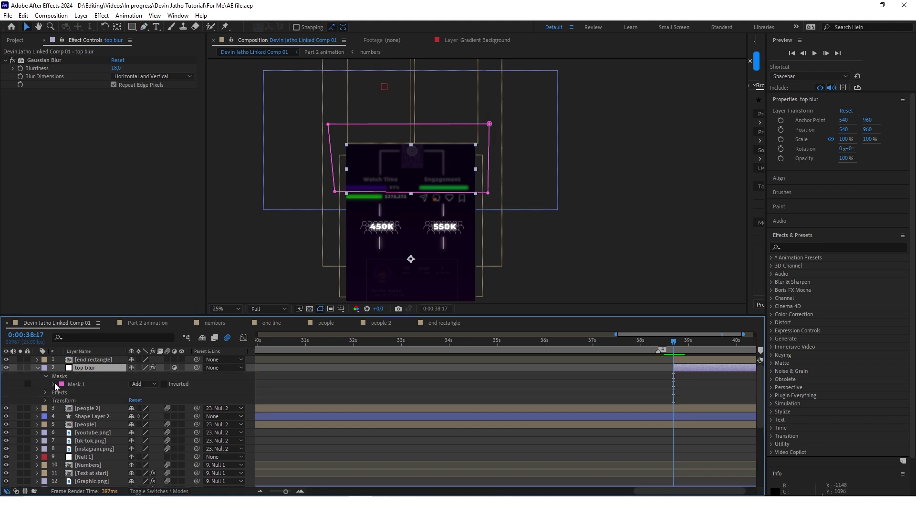
left_click(55, 384)
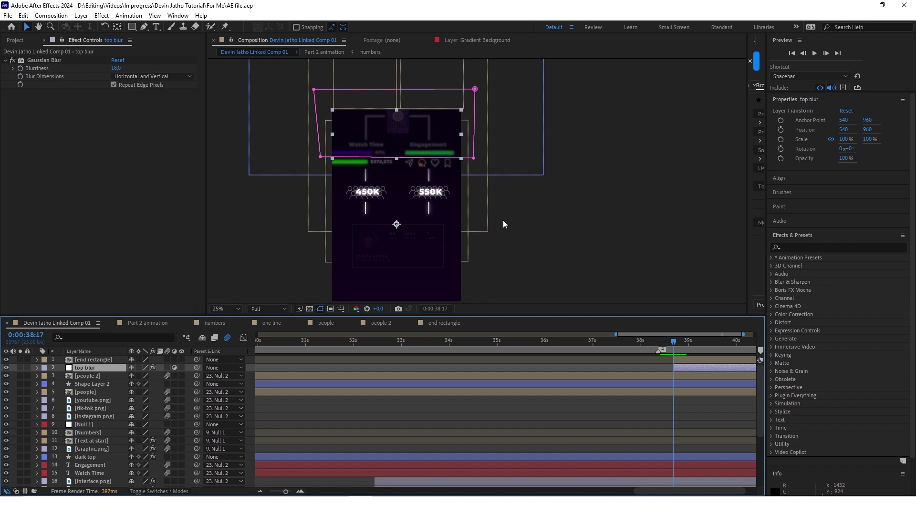
- Create a new adjustment layer above all layers and apply the Turbulent Displace effect to it
right_click(250, 397)
mouse_move(302, 279)
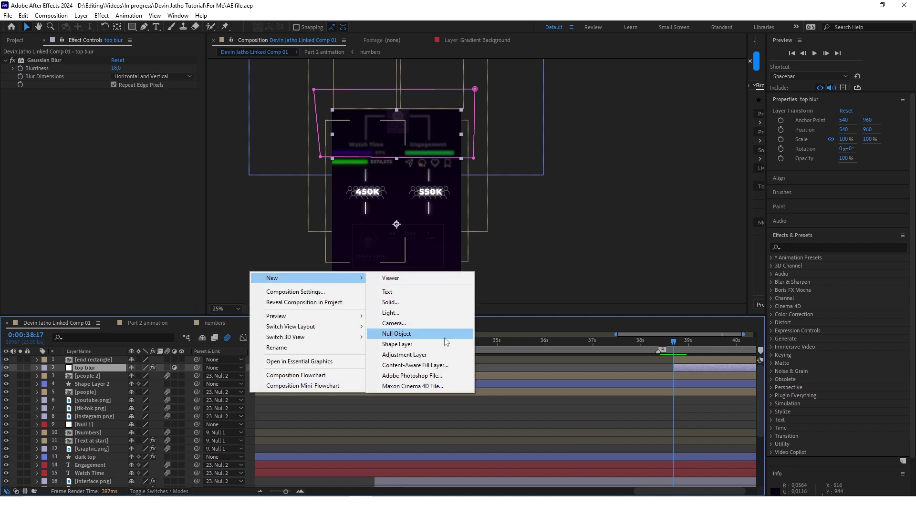
left_click(453, 357)
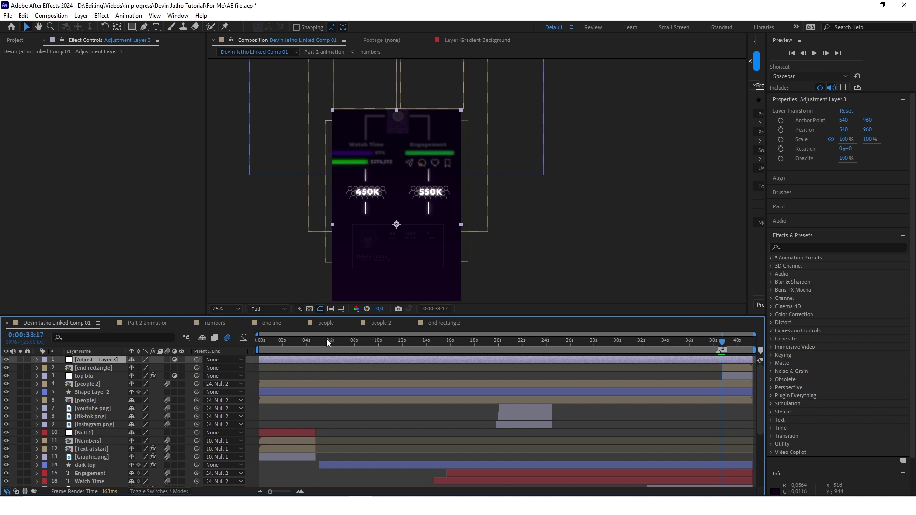
left_click(809, 247)
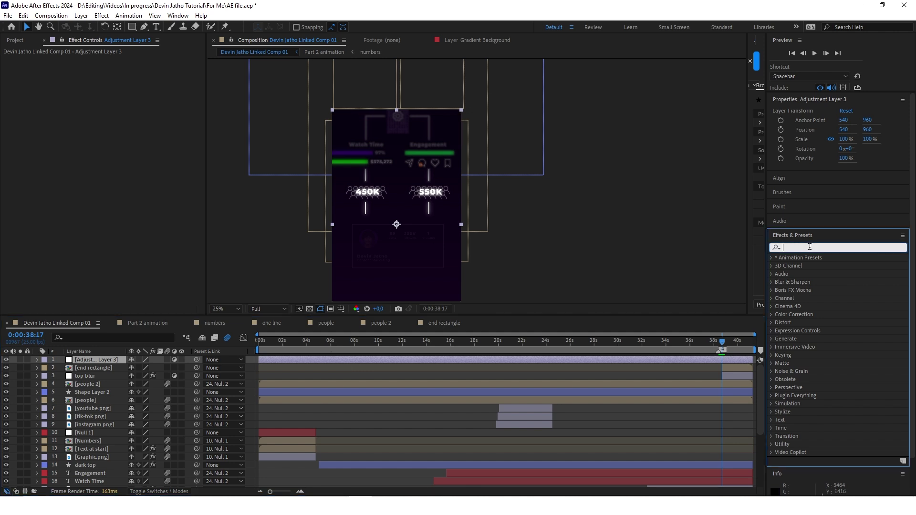
type("turb")
left_click_drag(819, 267, 470, 360)
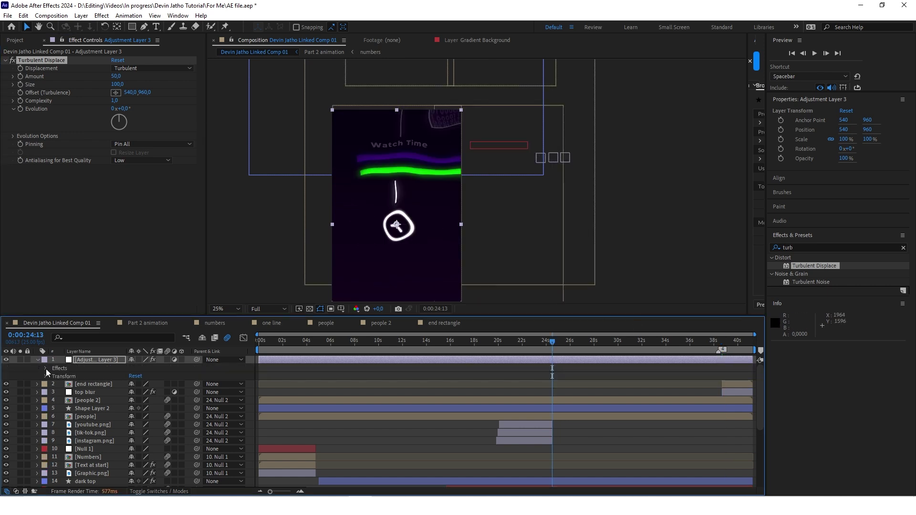
- Set the adjustment layer's Turbulent Displace Amount to 10 and Size to 20
left_click(46, 368)
left_click(53, 377)
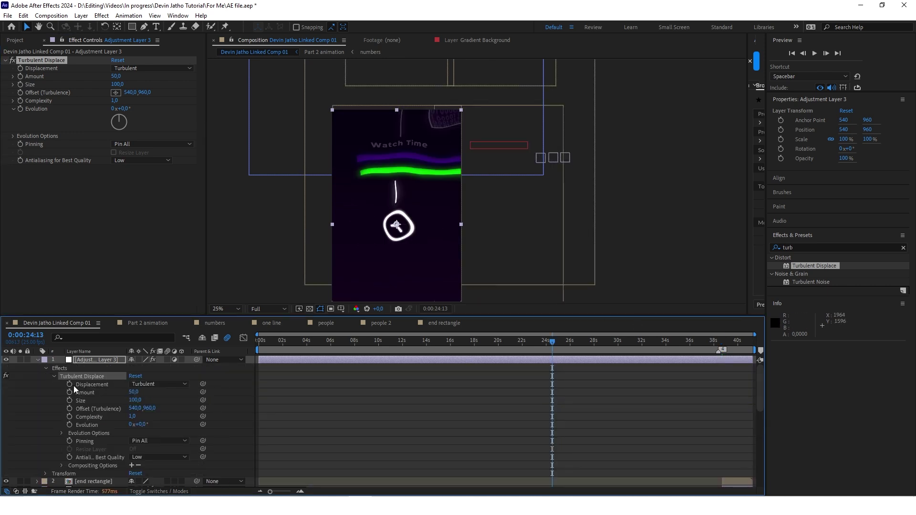
left_click(134, 392)
type("10")
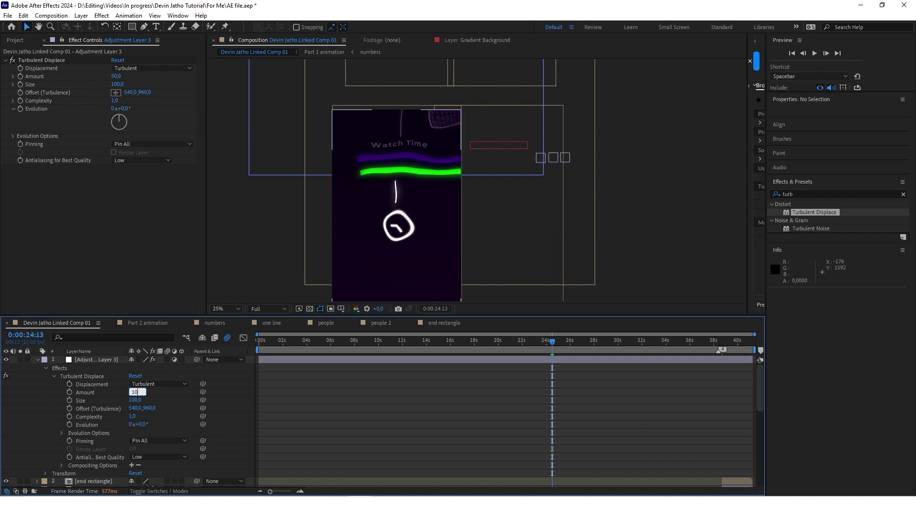
key("Return")
left_click(134, 400)
type("21")
key("Return")
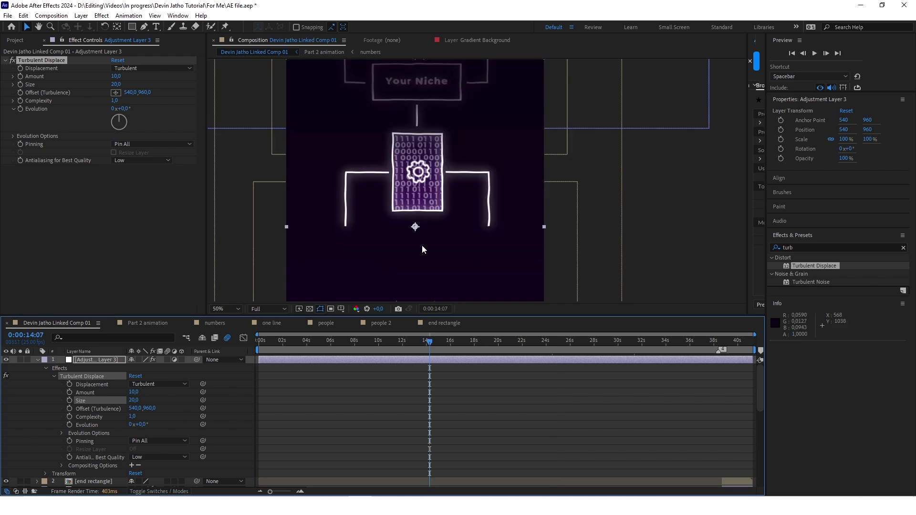
- Set the Turbulent Displace Size to 10 and its Amount to 8
left_click(134, 400)
type("10")
key("Return")
left_click(244, 431)
left_click_drag(432, 342, 445, 343)
left_click(134, 393)
type("8")
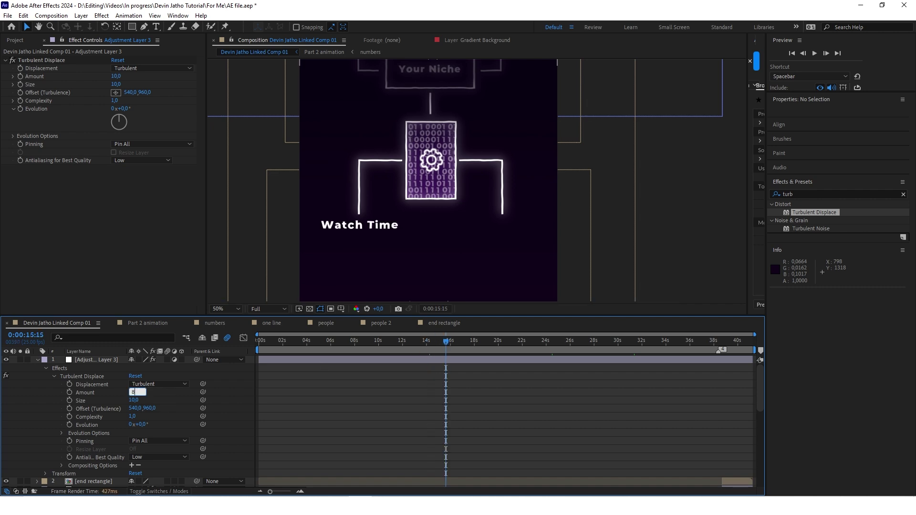
key("Return")
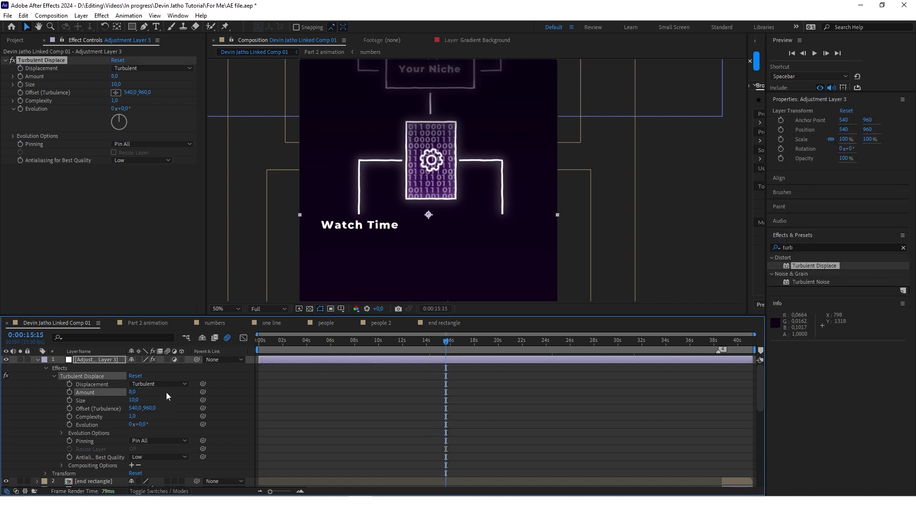
- Add the expression time*3 to the Random Seed in Turbulent Displace's Evolution Options
left_click(60, 431)
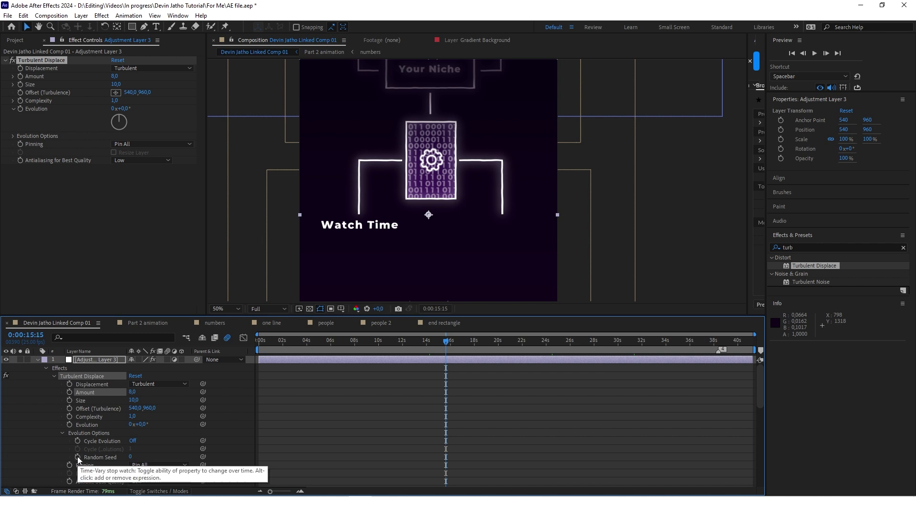
left_click(78, 456, "alt")
type("time")
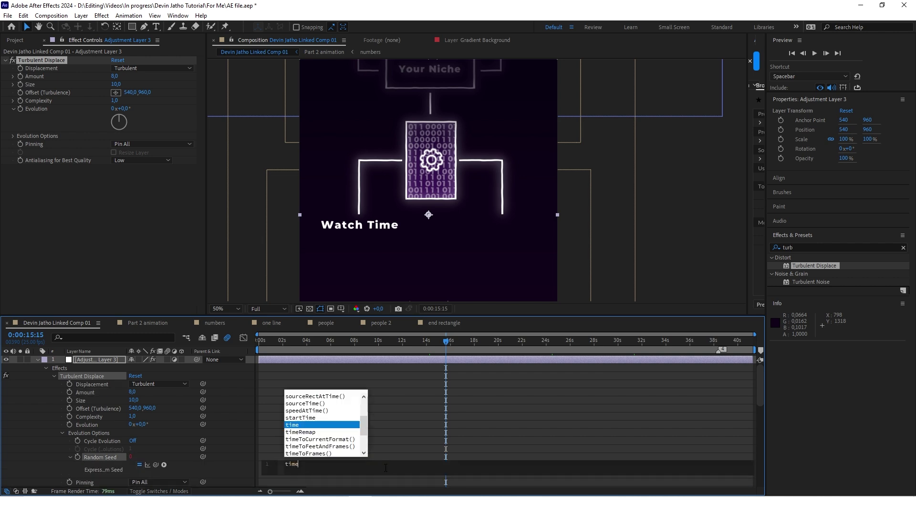
type("*3")
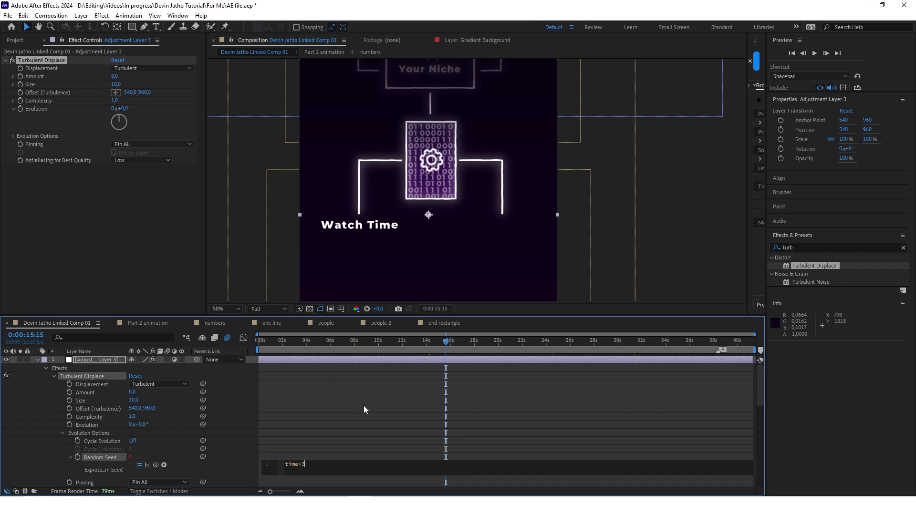
left_click(364, 406)
- Check the displacement of the clock and lines frame by frame from 0:00:24:09
left_click(548, 340)
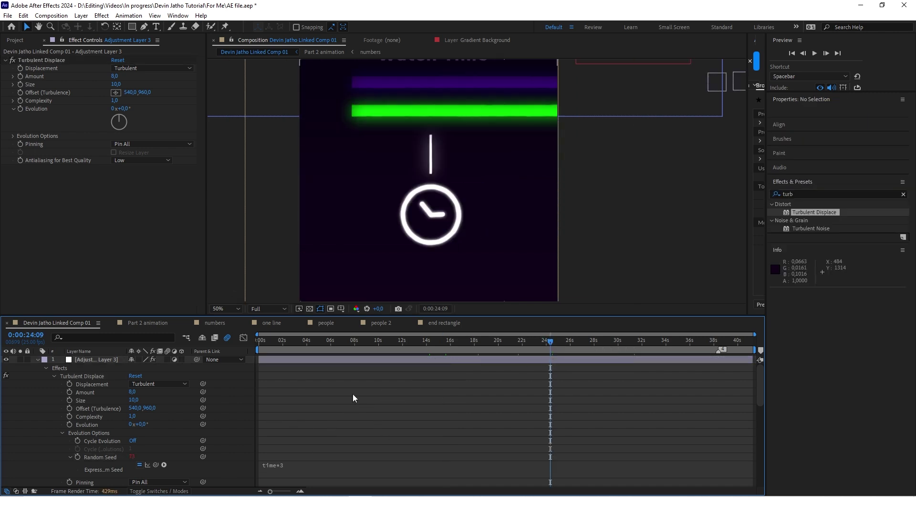
key("Page_Down")
key("Page_Down")
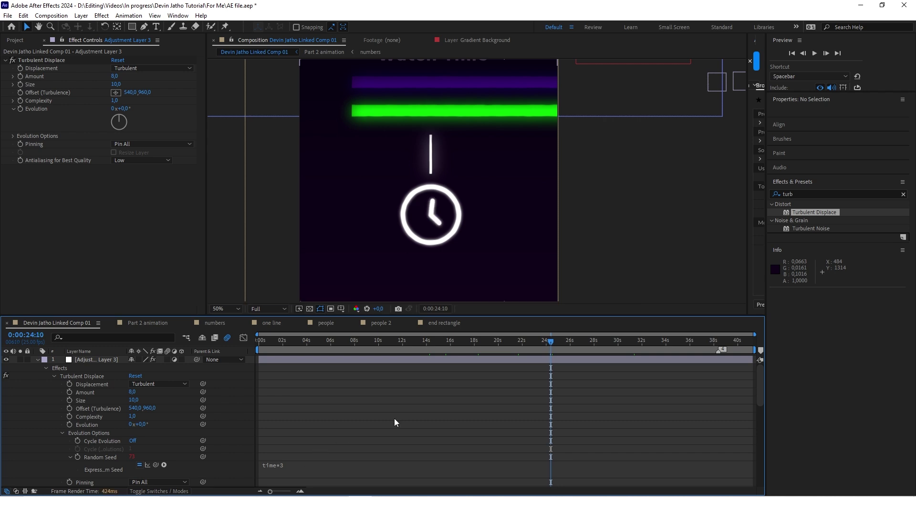
key("Page_Down")
key("Page_Down")
key("Page_Down")
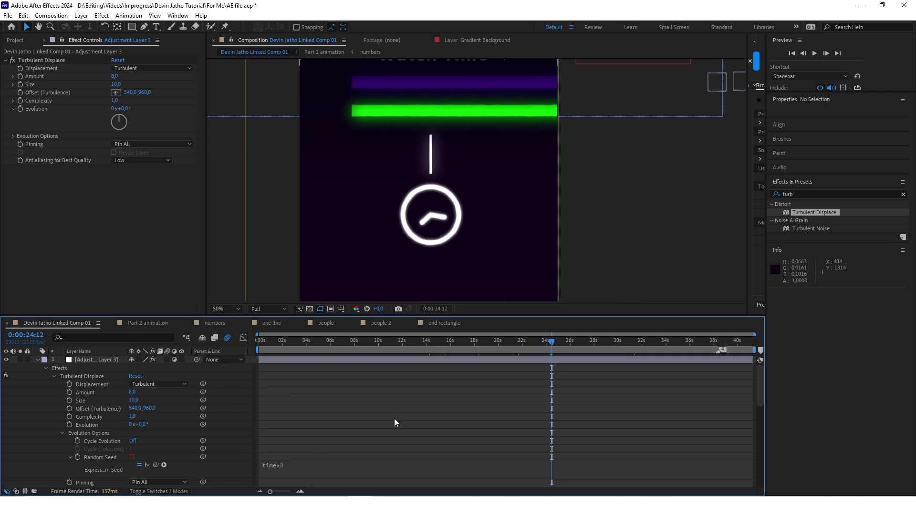
key("Page_Up")
key("Page_Up")
key("Page_Down")
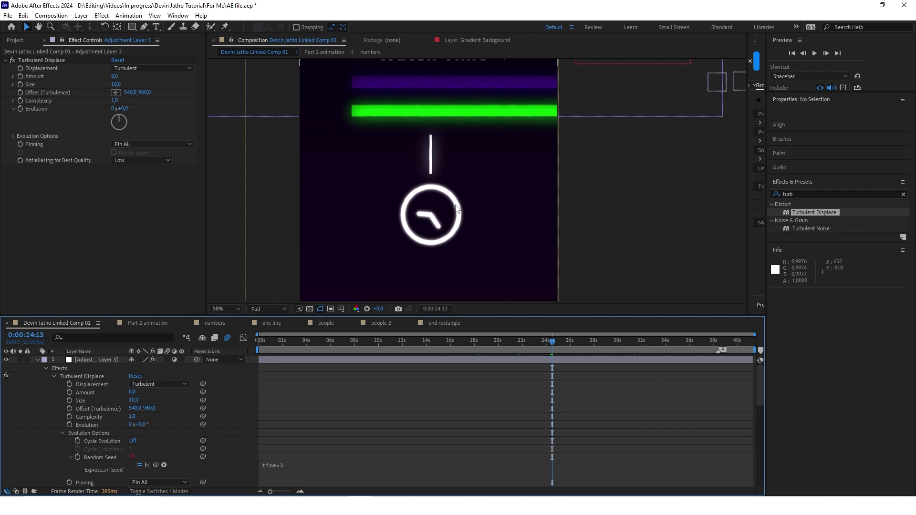